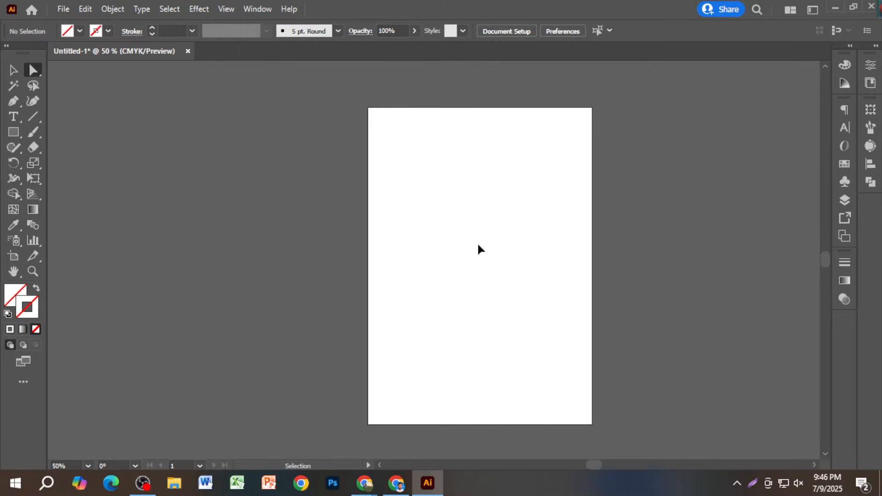
- Close Untitled-1 without saving and open a new document with the A4 preset
{"action": "key", "text": "ctrl+w"}
{"action": "left_click", "coordinate": [509, 262]}
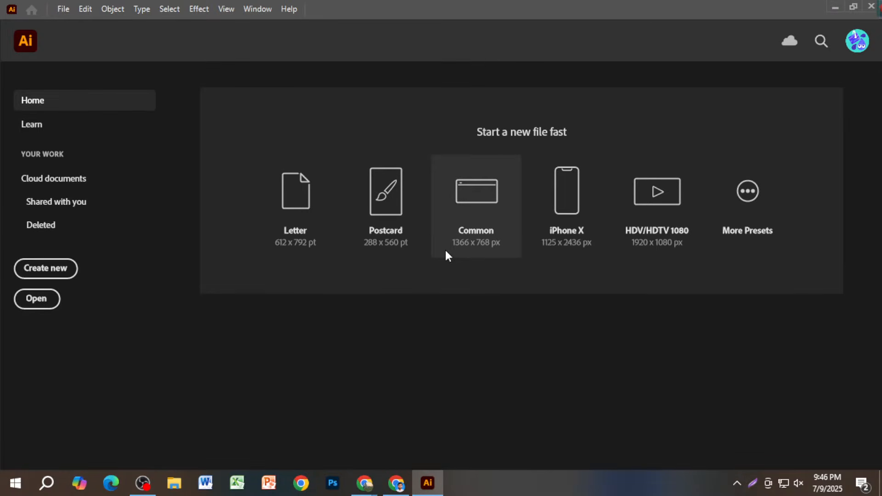
{"action": "key", "text": "ctrl+n"}
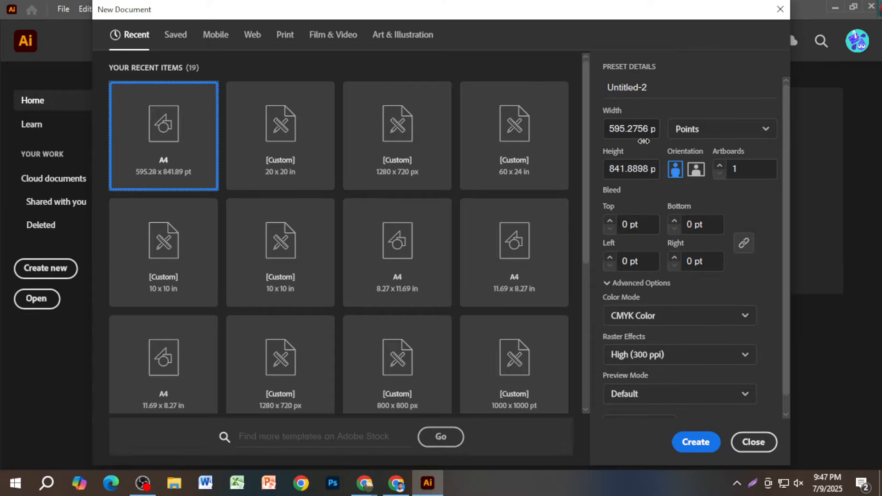
- Create a new document in inches with a 20 × 20 in artboard
{"action": "left_click", "coordinate": [725, 133]}
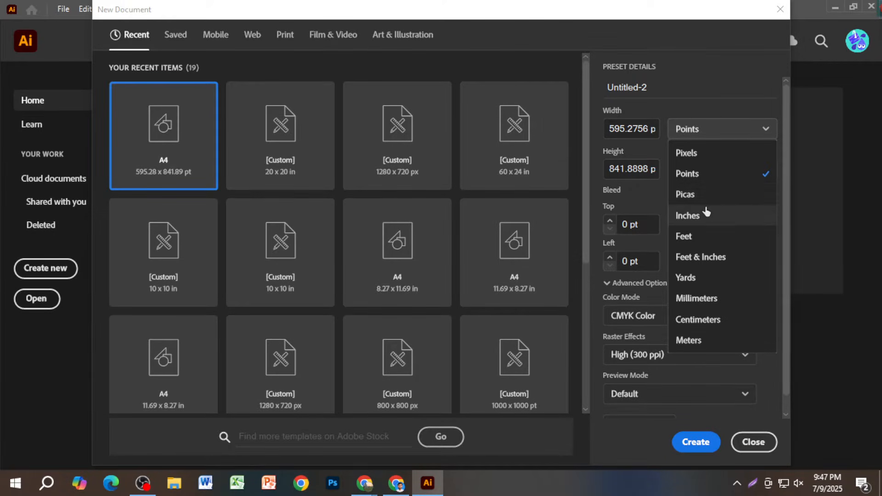
{"action": "left_click", "coordinate": [726, 217]}
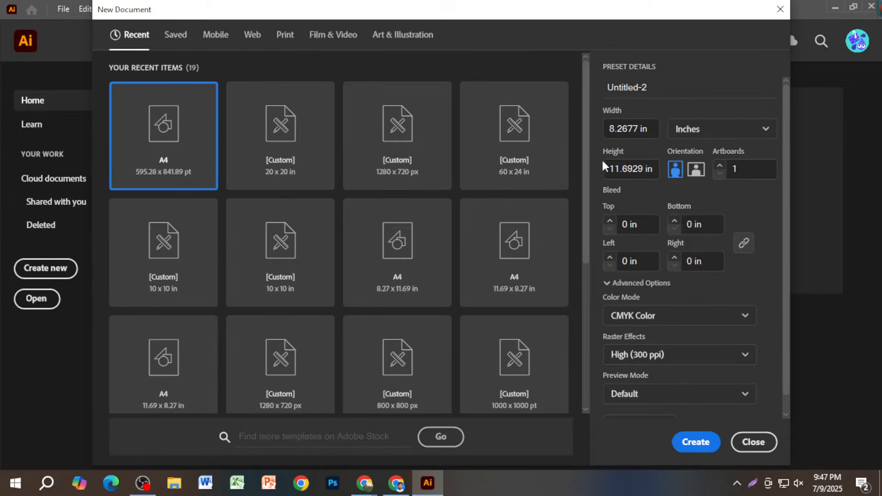
{"action": "double_click", "coordinate": [625, 129]}
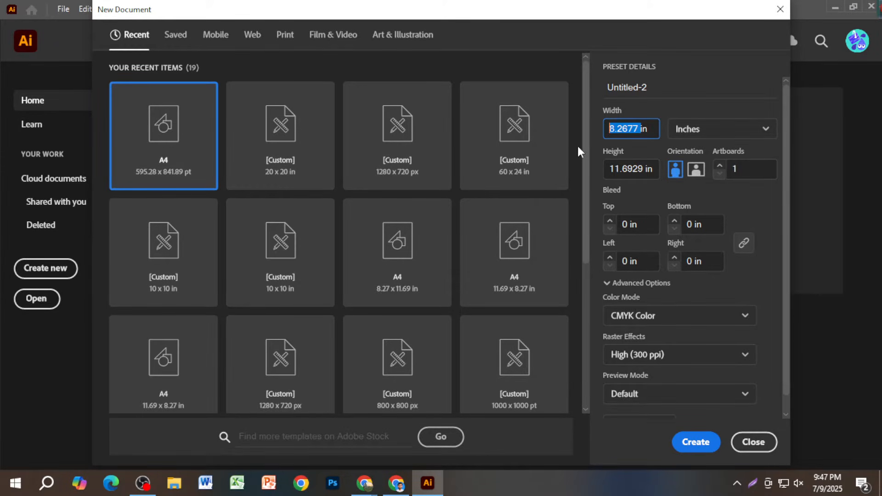
{"action": "type", "text": "20"}
{"action": "double_click", "coordinate": [642, 168]}
{"action": "type", "text": "20"}
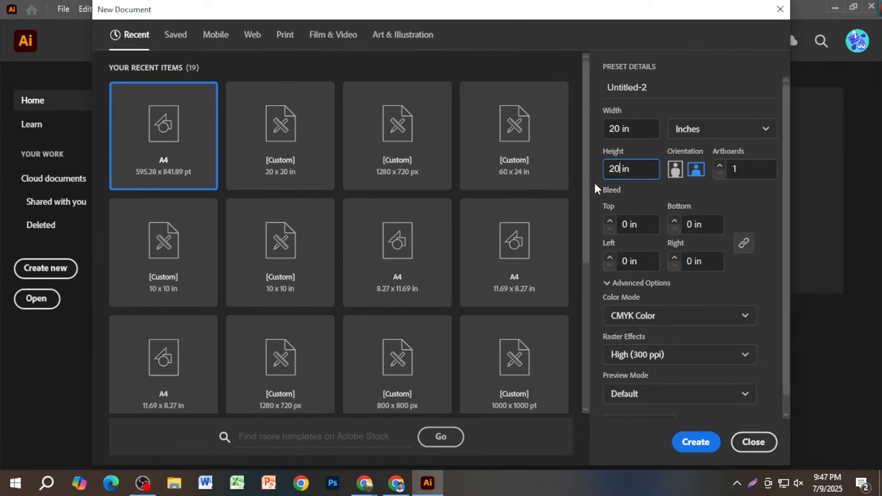
{"action": "left_click", "coordinate": [609, 221]}
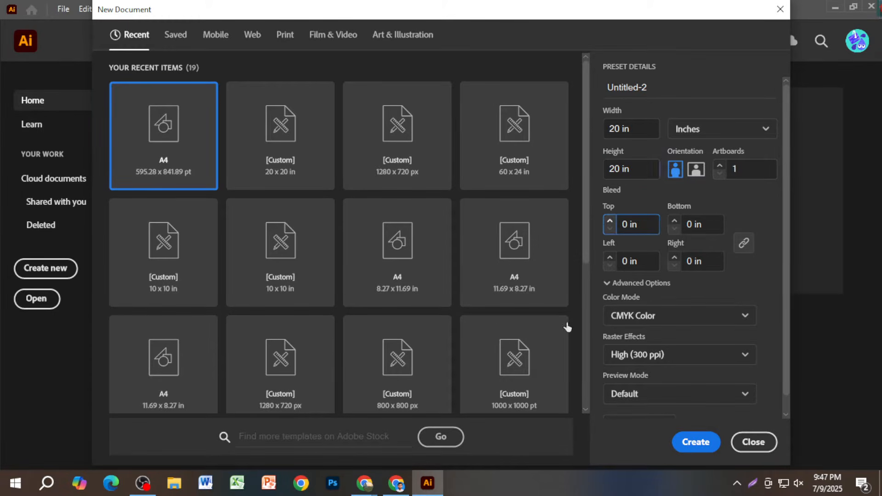
{"action": "left_click", "coordinate": [695, 442]}
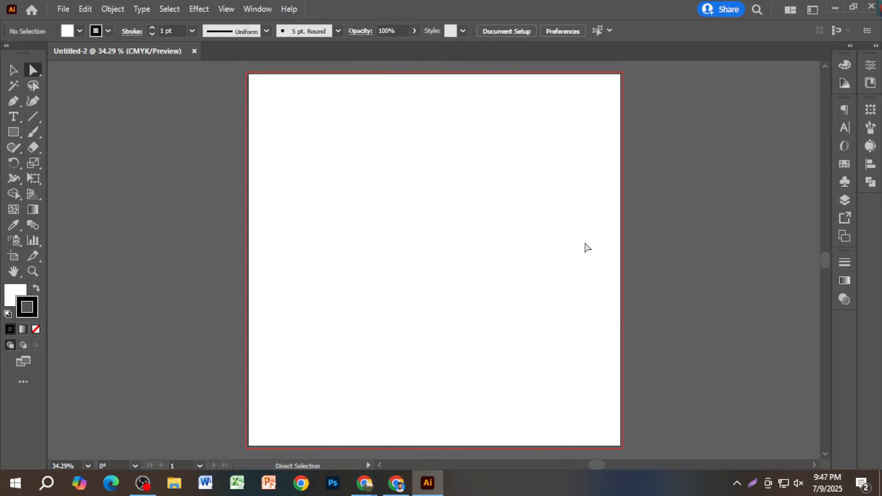
- Marquee-select around the empty artboard and zoom in to fit it
{"action": "scroll", "coordinate": [547, 277], "scroll_direction": "down", "scroll_amount": 1}
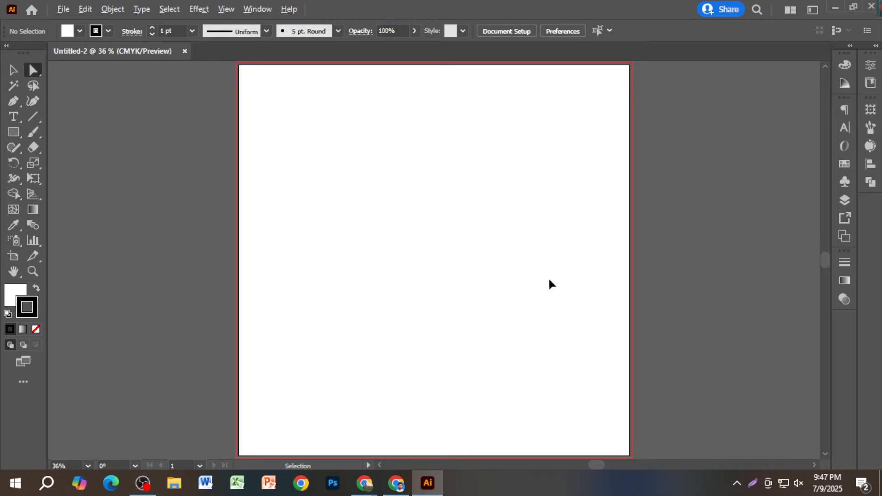
{"action": "left_click_drag", "start_coordinate": [294, 112], "coordinate": [636, 418]}
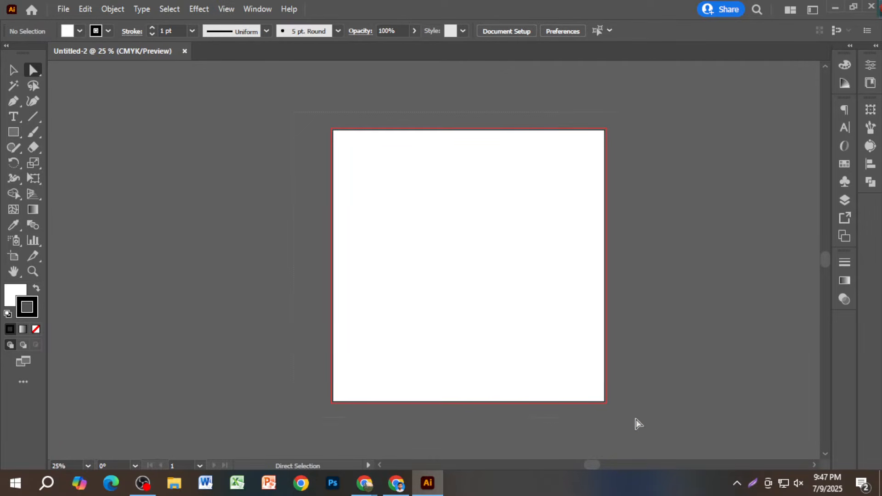
{"action": "scroll", "coordinate": [500, 334], "scroll_direction": "up", "scroll_amount": 1}
{"action": "scroll", "coordinate": [501, 338], "scroll_direction": "up", "scroll_amount": 1}
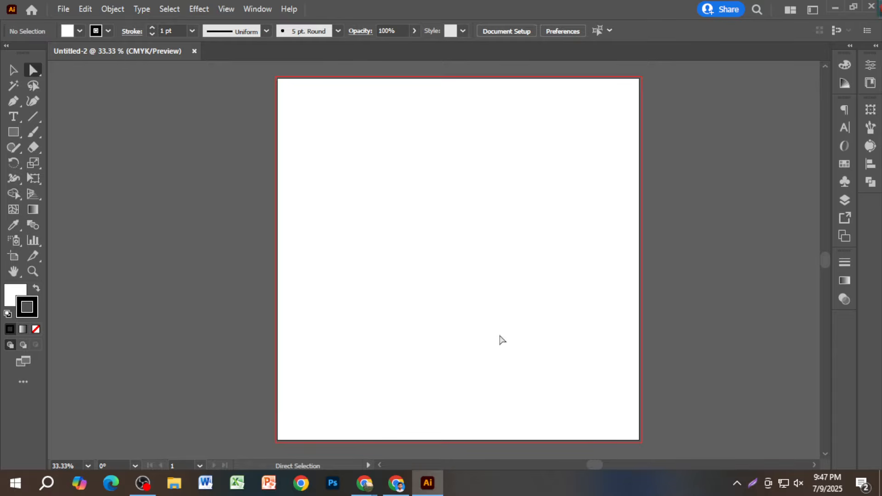
{"action": "left_click", "coordinate": [14, 132]}
{"action": "left_click_drag", "start_coordinate": [397, 213], "coordinate": [465, 281]}
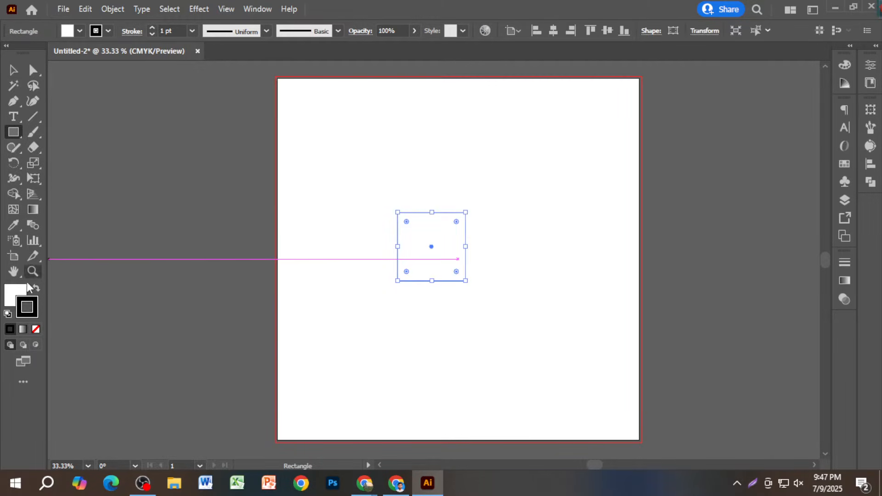
{"action": "left_click", "coordinate": [36, 288]}
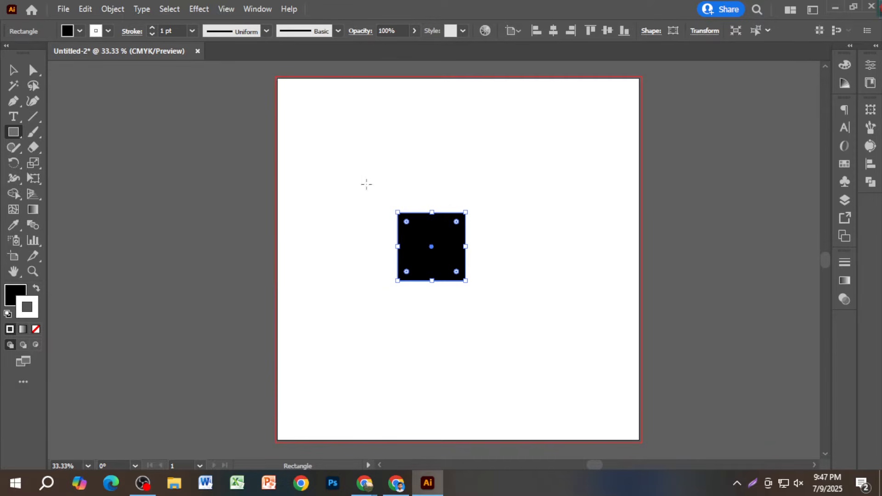
{"action": "left_click_drag", "start_coordinate": [374, 190], "coordinate": [534, 325]}
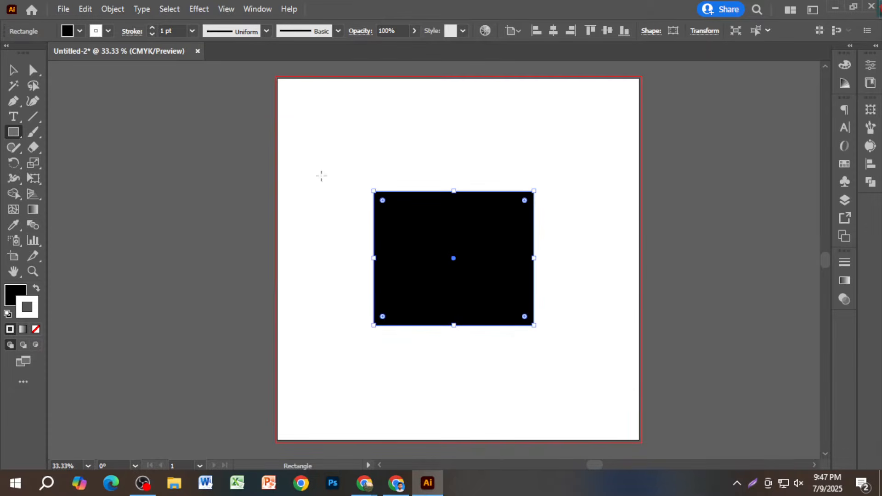
{"action": "mouse_move", "coordinate": [312, 132]}
{"action": "left_mouse_down"}
{"action": "mouse_move", "coordinate": [515, 315]}
{"action": "mouse_move", "coordinate": [557, 367]}
{"action": "left_mouse_up"}
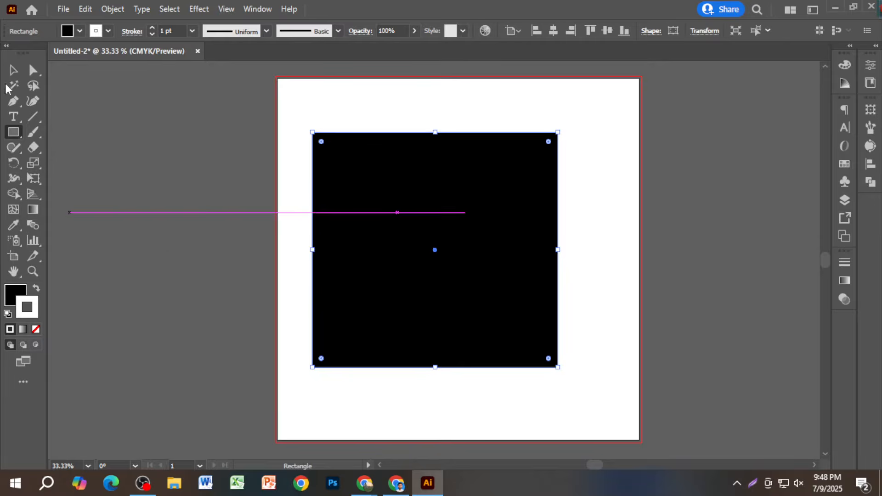
{"action": "left_click", "coordinate": [13, 70]}
{"action": "key", "text": "Delete"}
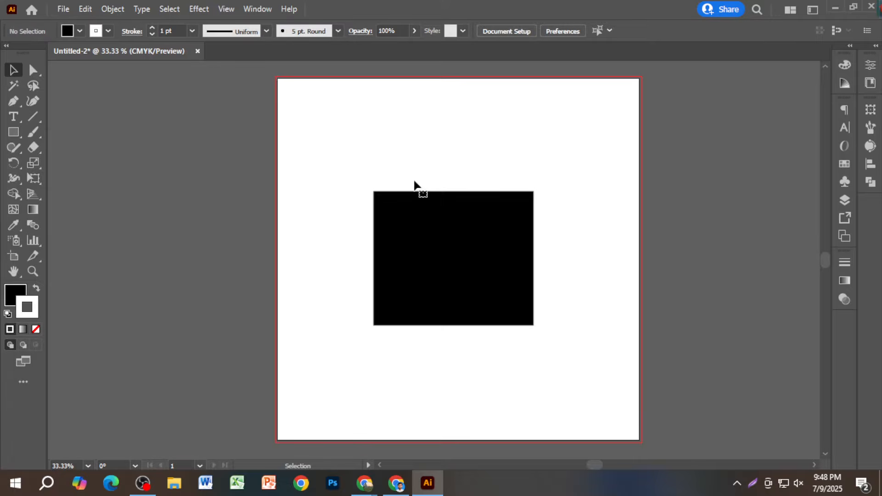
{"action": "left_click", "coordinate": [433, 211]}
{"action": "key", "text": "Delete"}
{"action": "left_click", "coordinate": [454, 243]}
{"action": "key", "text": "Delete"}
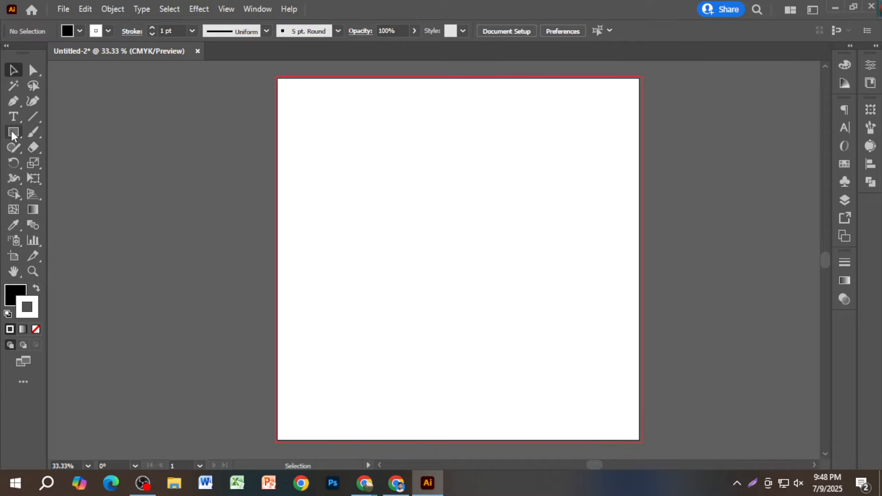
{"action": "left_click", "coordinate": [14, 133]}
{"action": "left_click_drag", "start_coordinate": [388, 187], "coordinate": [505, 306]}
{"action": "left_click", "coordinate": [13, 70]}
{"action": "left_click", "coordinate": [197, 157]}
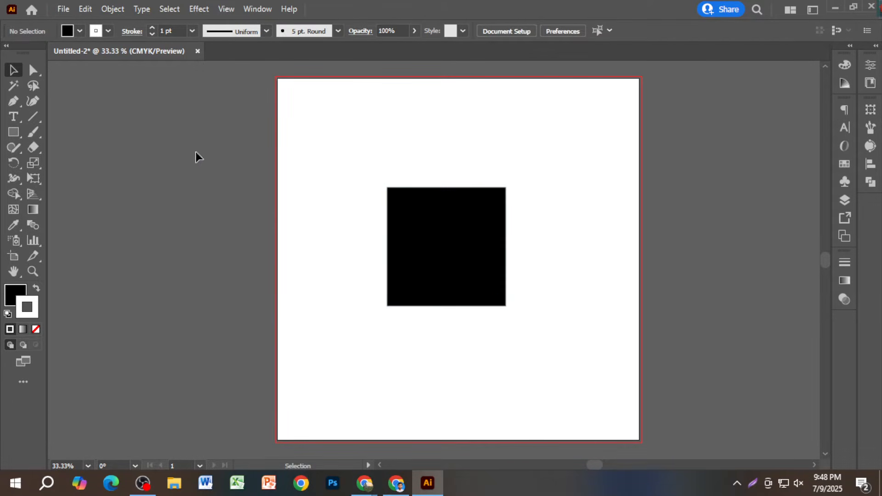
{"action": "mouse_move", "coordinate": [412, 244]}
{"action": "left_mouse_down"}
{"action": "mouse_move", "coordinate": [421, 234]}
{"action": "mouse_move", "coordinate": [419, 257]}
{"action": "left_mouse_up"}
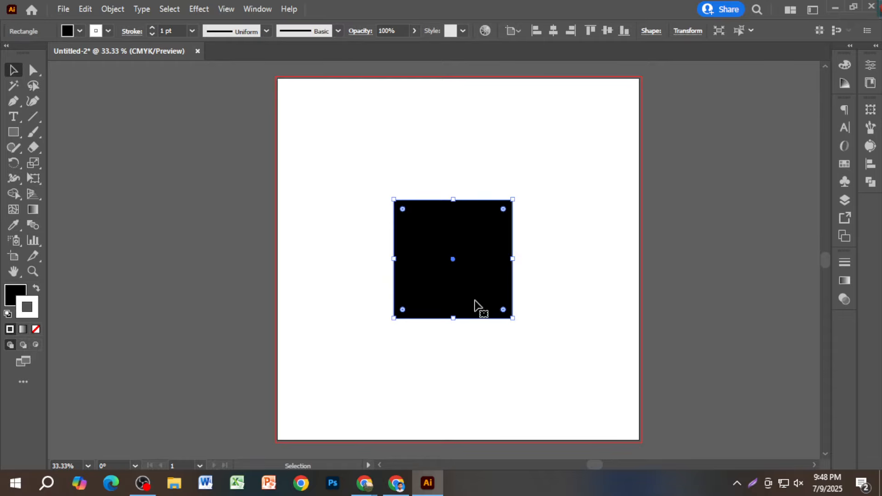
{"action": "left_click_drag", "start_coordinate": [469, 295], "coordinate": [471, 268]}
{"action": "left_click", "coordinate": [531, 255]}
{"action": "key", "text": "Delete"}
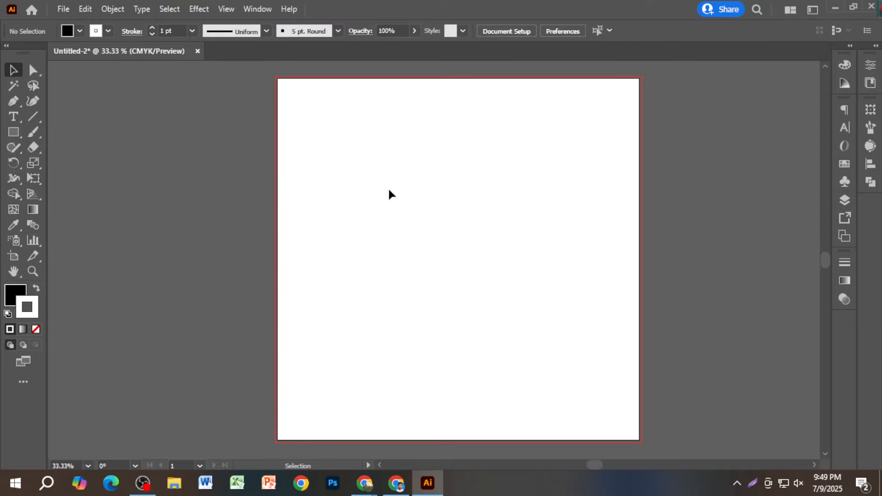
{"action": "left_click", "coordinate": [19, 138]}
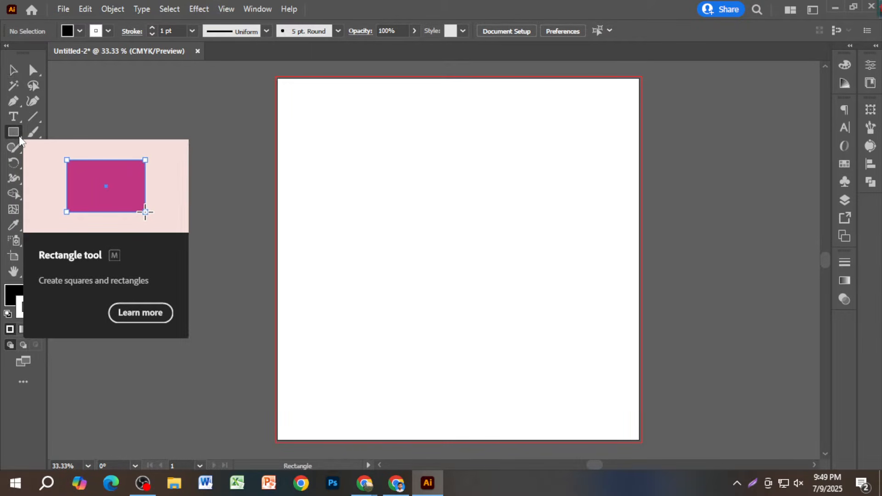
{"action": "left_click_drag", "start_coordinate": [368, 186], "coordinate": [536, 353]}
{"action": "left_click", "coordinate": [13, 69]}
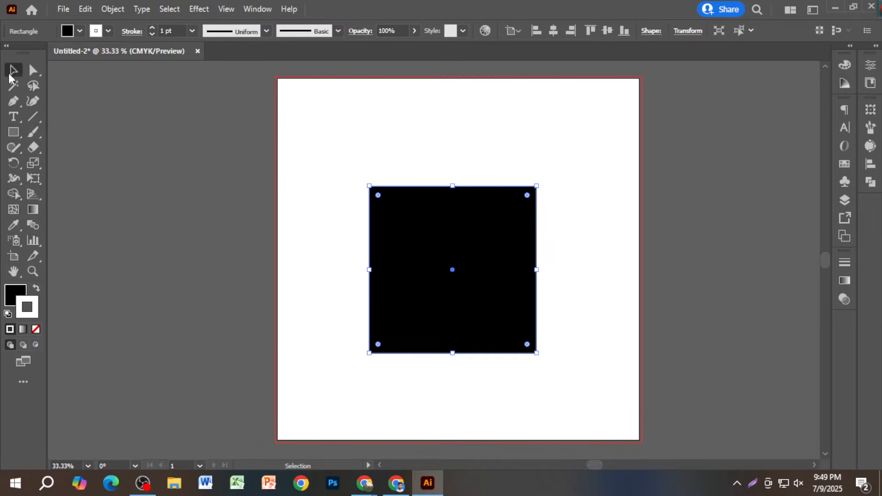
{"action": "key", "text": "Delete"}
{"action": "left_click", "coordinate": [13, 131]}
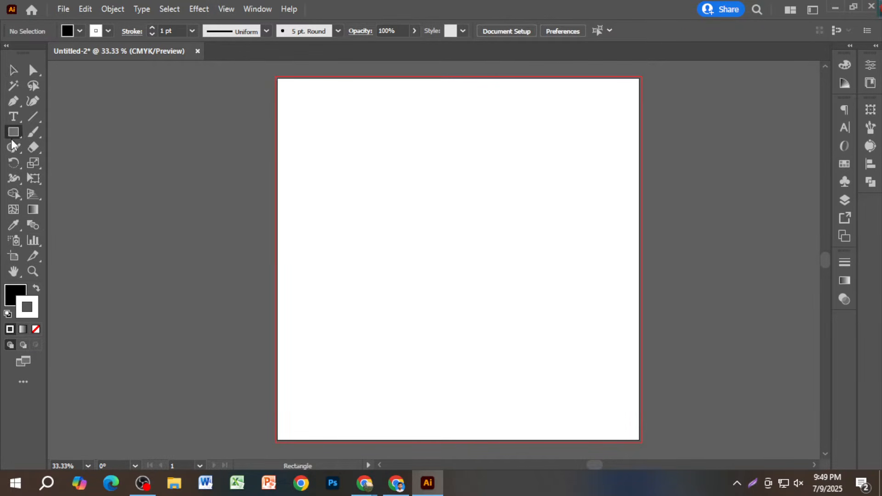
{"action": "left_click", "coordinate": [399, 260]}
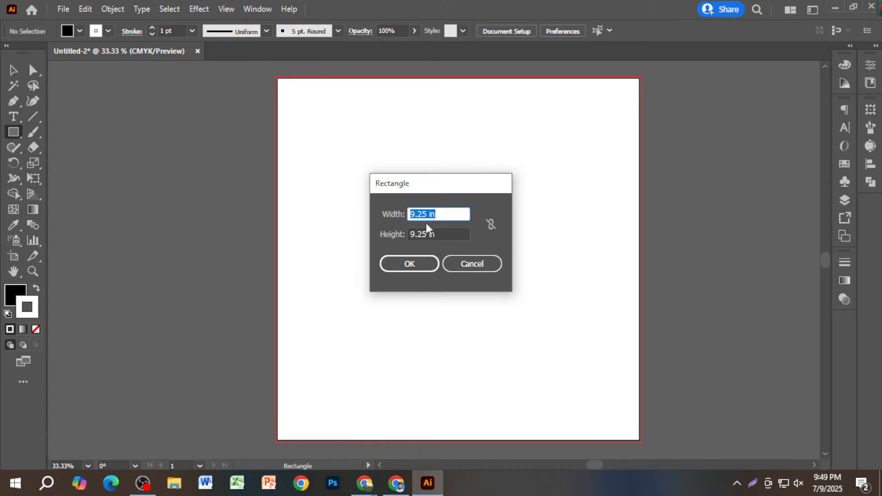
- Draw a 10 in × 10 in square by entering its width and height in the Rectangle dialog
{"action": "left_click_drag", "start_coordinate": [429, 215], "coordinate": [395, 214]}
{"action": "type", "text": "10ইন"}
{"action": "key", "text": "BackSpace"}
{"action": "key", "text": "BackSpace"}
{"action": "type", "text": "in"}
{"action": "double_click", "coordinate": [424, 213]}
{"action": "key", "text": "Tab"}
{"action": "type", "text": "10in"}
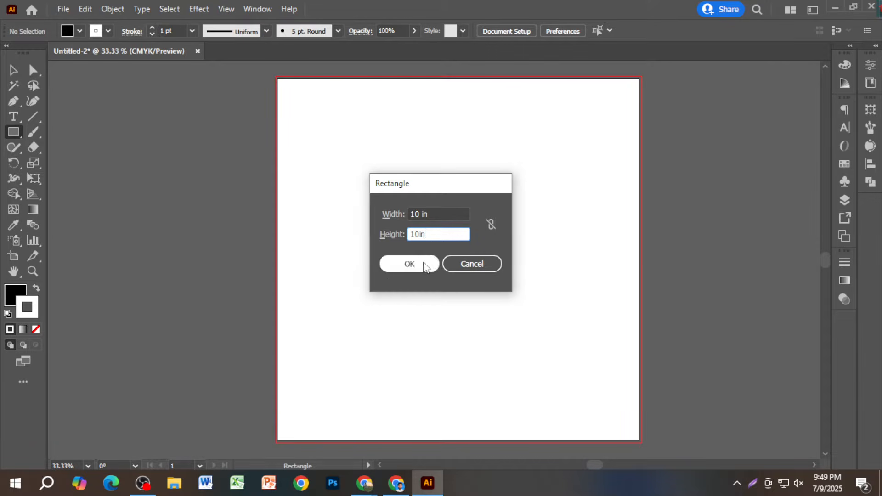
{"action": "left_click", "coordinate": [420, 263]}
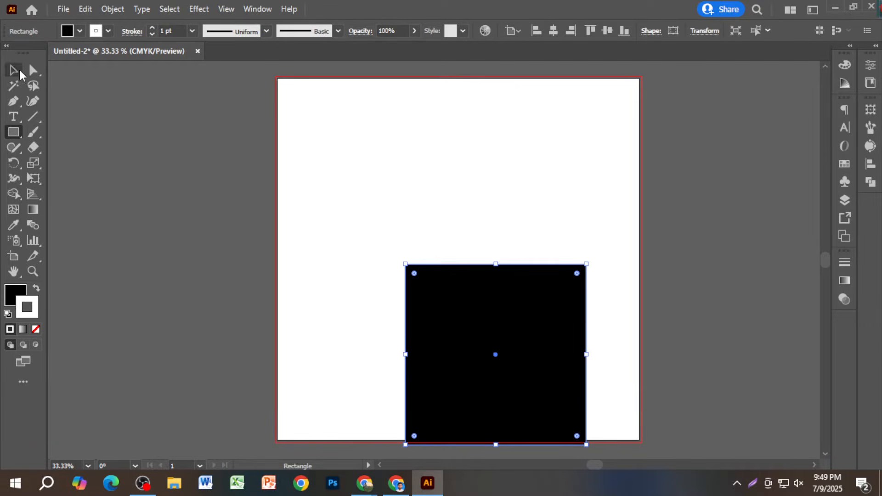
{"action": "left_click", "coordinate": [14, 70]}
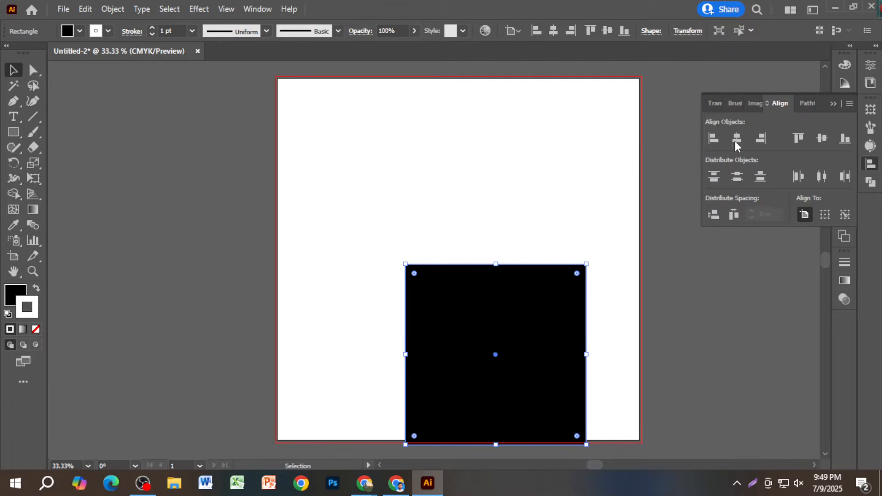
- Centre the square horizontally and vertically on the artboard
{"action": "left_click", "coordinate": [736, 140]}
{"action": "left_click", "coordinate": [822, 140]}
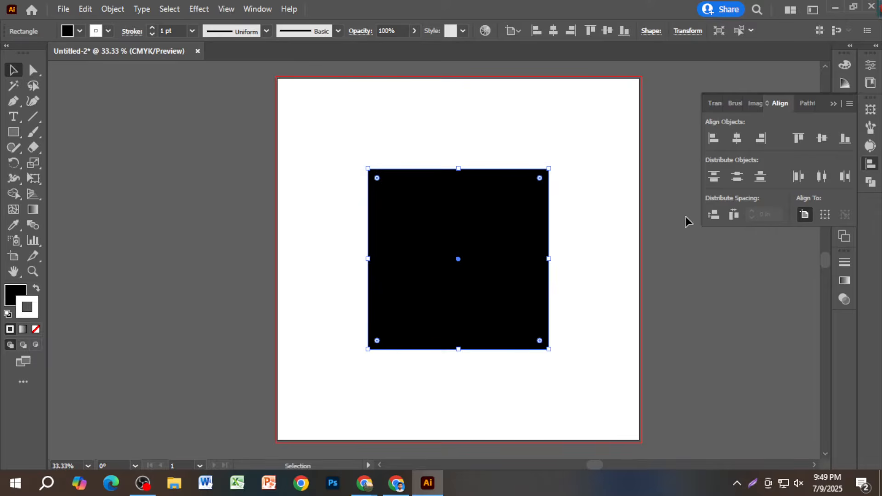
{"action": "left_click", "coordinate": [685, 217]}
{"action": "left_click", "coordinate": [834, 106]}
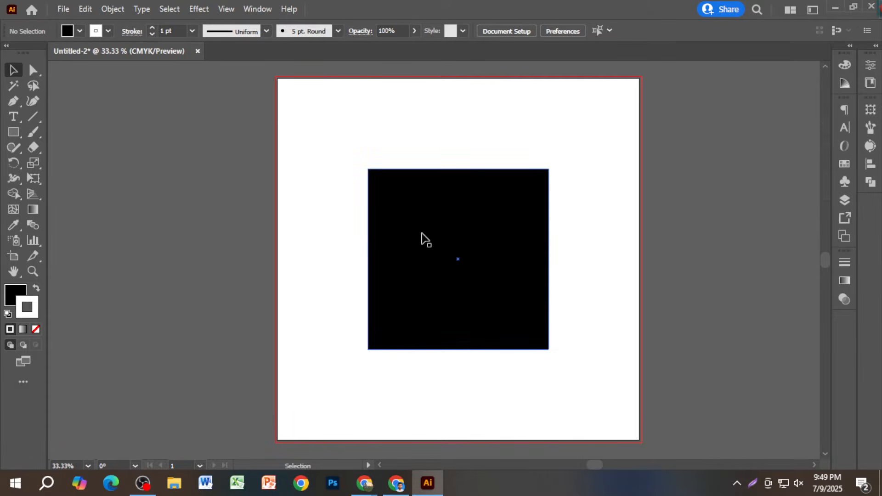
- Swap the square's fill and stroke so it becomes white
{"action": "left_click", "coordinate": [508, 230]}
{"action": "left_click", "coordinate": [36, 290]}
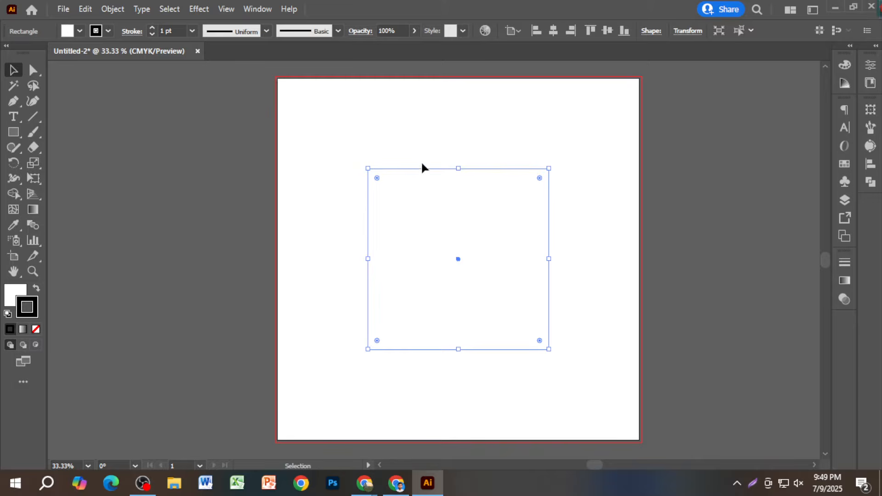
{"action": "left_click", "coordinate": [420, 142]}
{"action": "left_click", "coordinate": [457, 199]}
{"action": "left_click", "coordinate": [191, 166]}
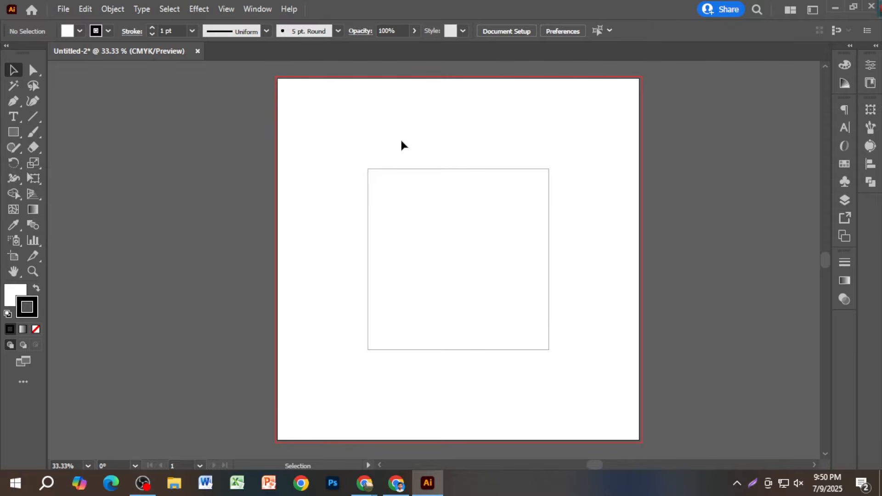
- Select the square, pan the view slightly, and switch to the Chrome new tab
{"action": "left_click_drag", "start_coordinate": [401, 141], "coordinate": [431, 194]}
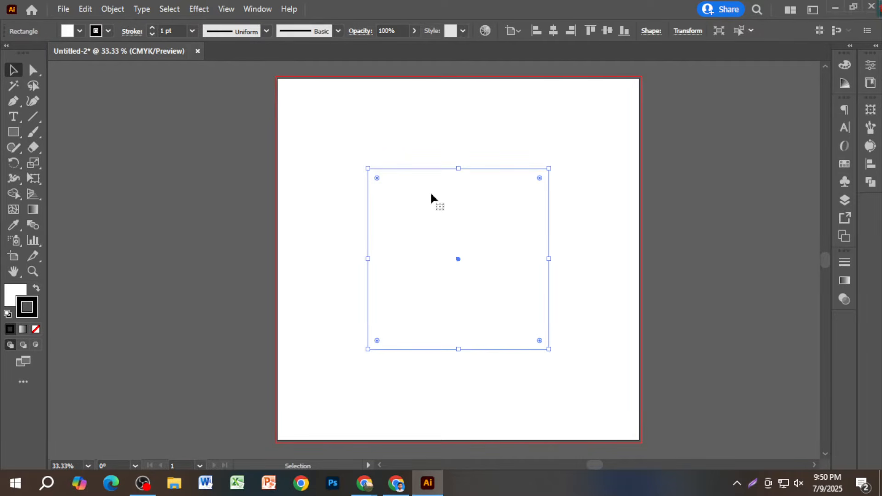
{"action": "scroll", "coordinate": [444, 196], "scroll_direction": "up", "scroll_amount": 1}
{"action": "scroll", "coordinate": [490, 205], "scroll_direction": "down", "scroll_amount": 1}
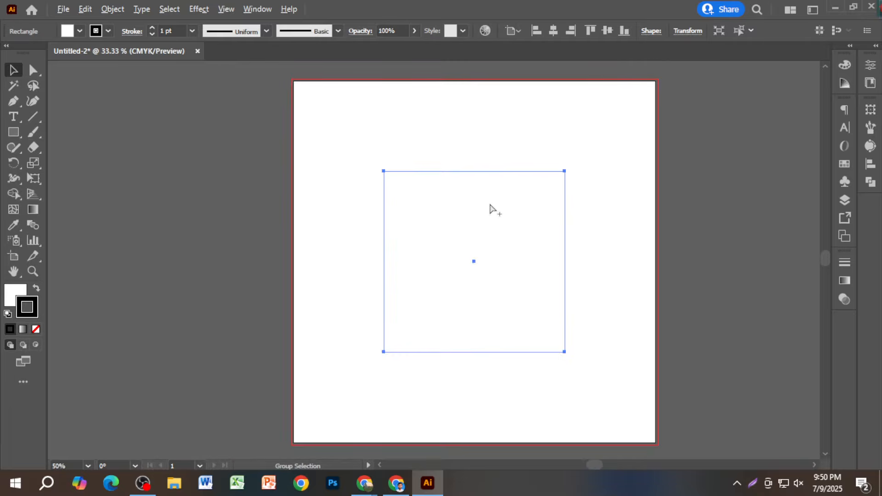
{"action": "key", "text": "space"}
{"action": "left_click_drag", "start_coordinate": [529, 236], "coordinate": [503, 239]}
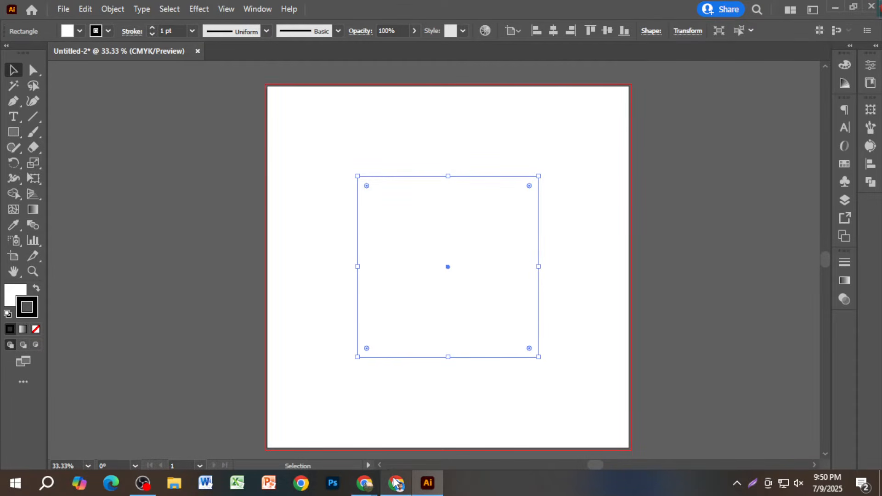
{"action": "mouse_move", "coordinate": [395, 482]}
{"action": "left_click", "coordinate": [395, 441]}
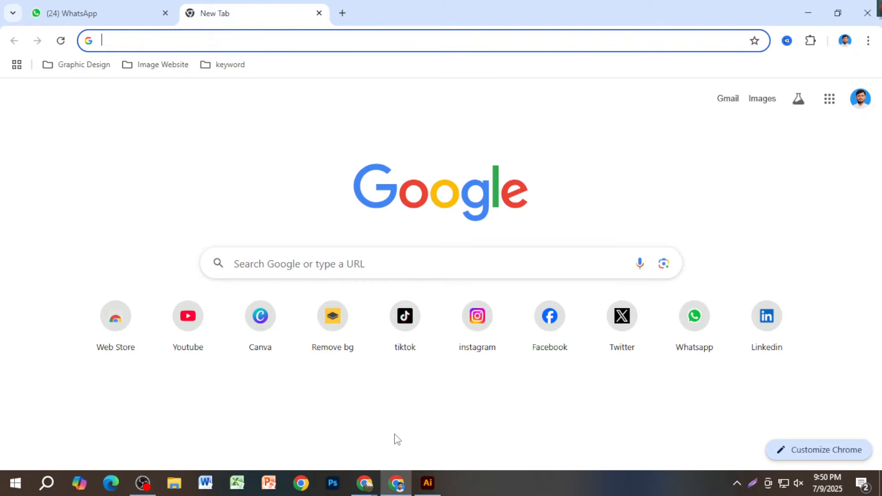
- Search Google for 'মিষ্টির বক্স'
{"action": "type", "text": "dre"}
{"action": "key", "text": "BackSpace"}
{"action": "key", "text": "BackSpace"}
{"action": "key", "text": "BackSpace"}
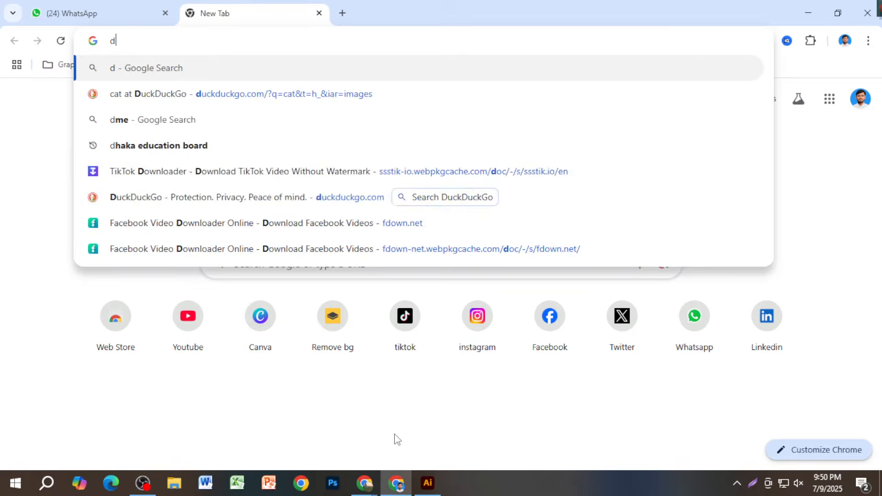
{"action": "type", "text": "মিষ্"}
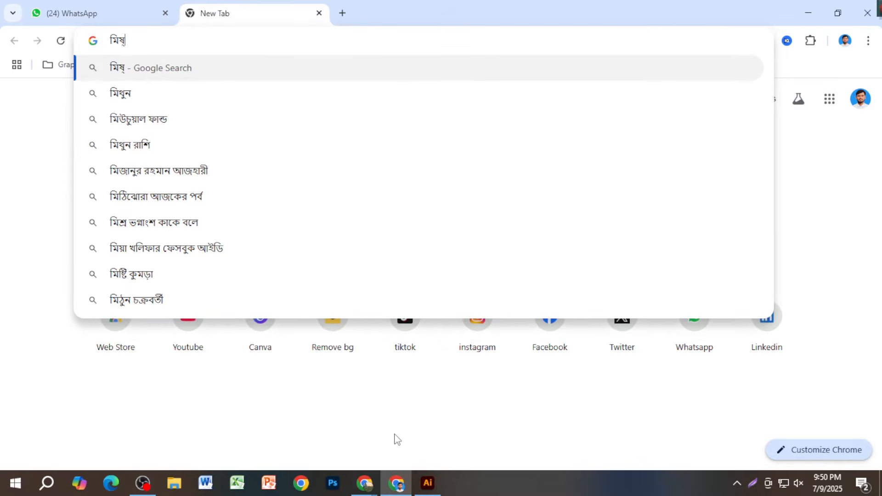
{"action": "type", "text": "টির বক্স"}
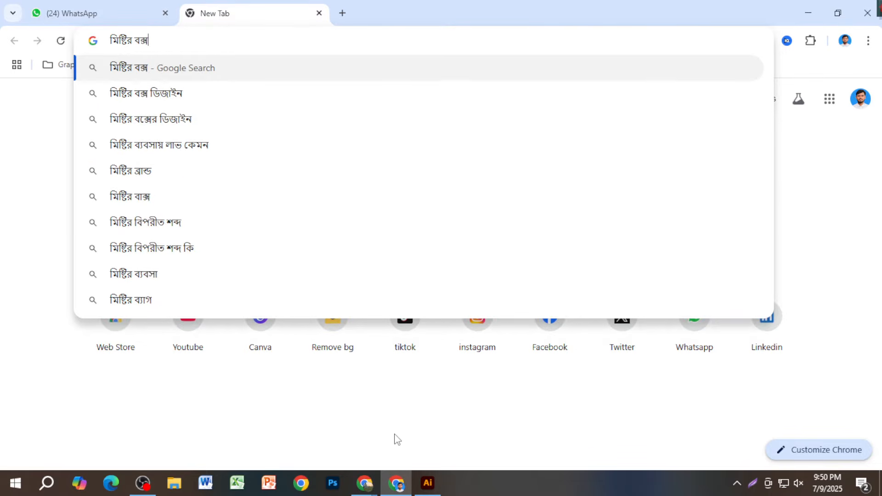
{"action": "key", "text": "Return"}
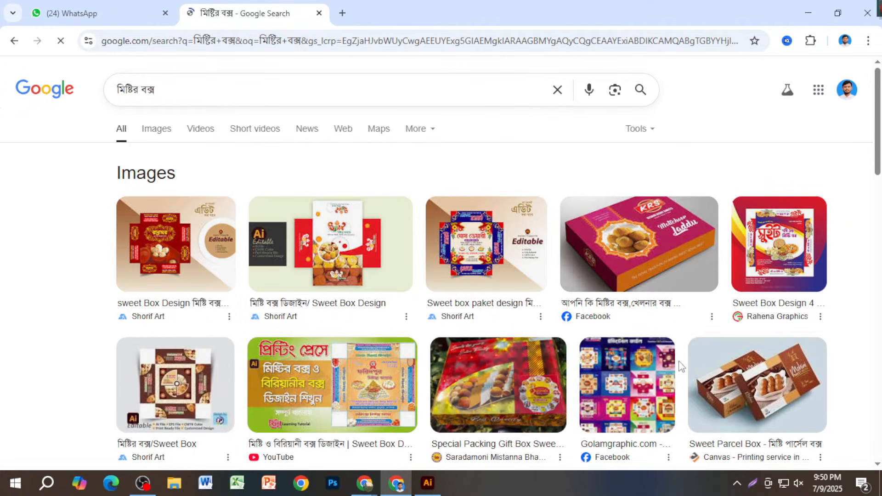
- Copy the first sweet box design image from the image results
{"action": "left_click", "coordinate": [130, 394]}
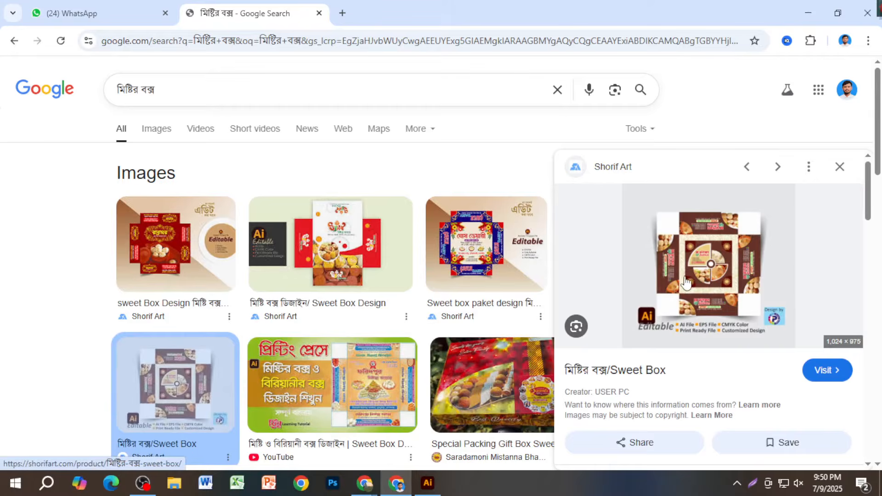
{"action": "left_click", "coordinate": [166, 284]}
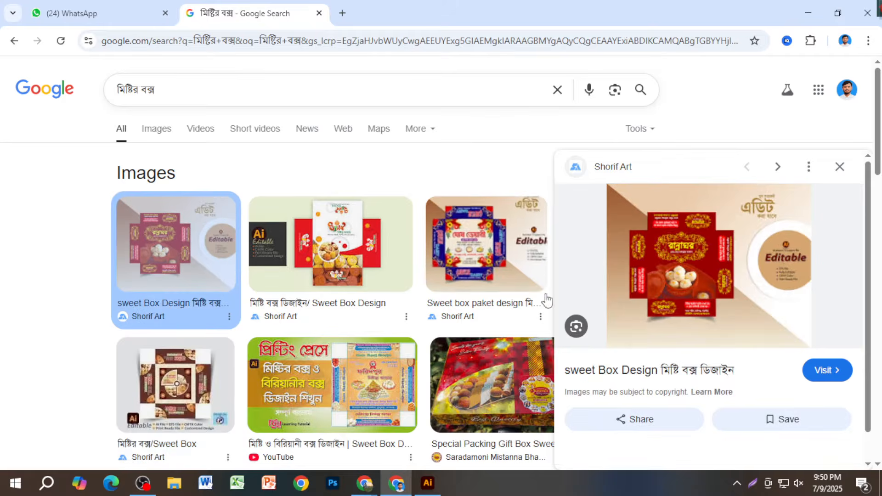
{"action": "right_click", "coordinate": [703, 257]}
{"action": "left_click", "coordinate": [770, 387]}
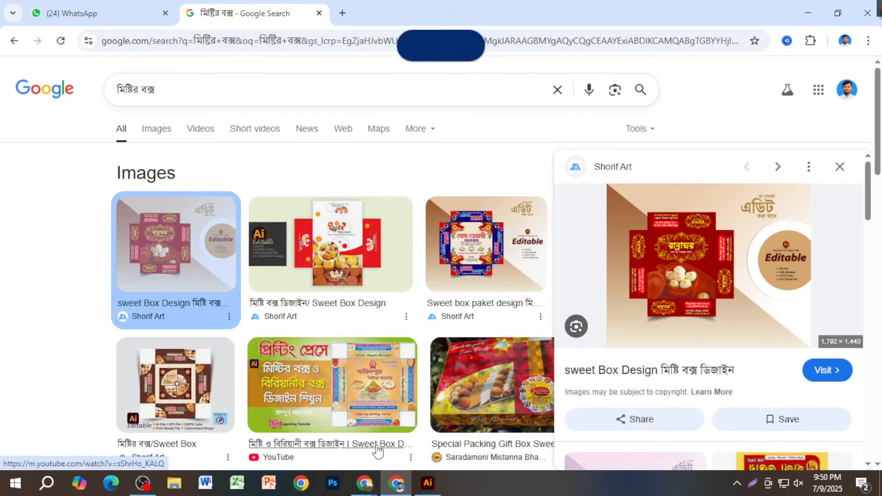
{"action": "left_click", "coordinate": [437, 478]}
- Paste the sweet box image and move it to the left of the artboard
{"action": "key", "text": "ctrl+v"}
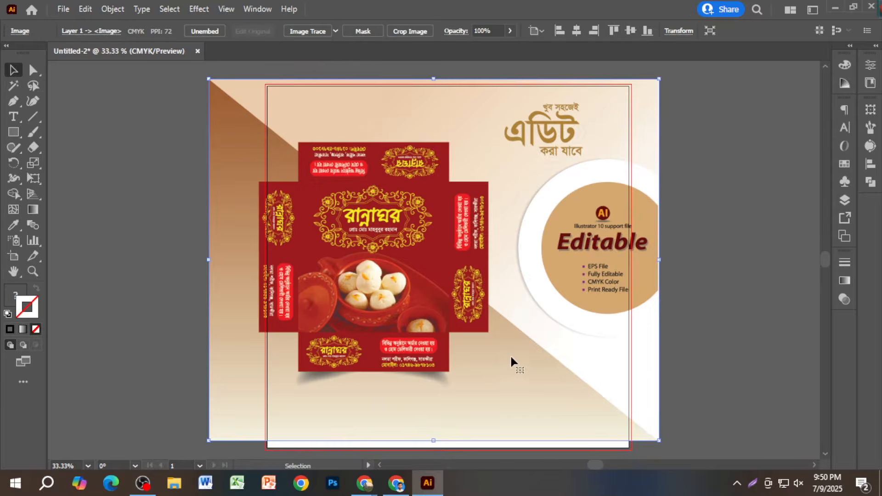
{"action": "scroll", "coordinate": [517, 348], "scroll_direction": "down", "scroll_amount": 3}
{"action": "left_click_drag", "start_coordinate": [517, 348], "coordinate": [327, 339]}
{"action": "scroll", "coordinate": [326, 338], "scroll_direction": "up", "scroll_amount": 3}
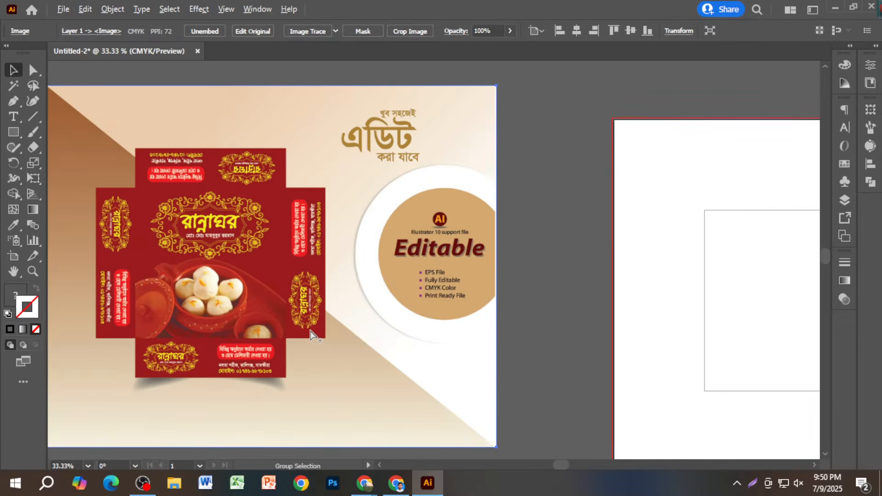
{"action": "scroll", "coordinate": [253, 381], "scroll_direction": "up", "scroll_amount": 2}
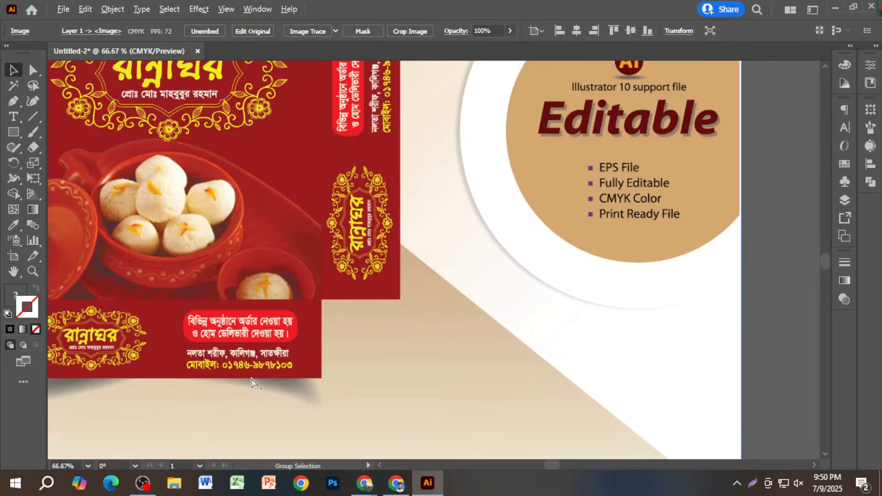
{"action": "scroll", "coordinate": [335, 357], "scroll_direction": "down", "scroll_amount": 1}
{"action": "scroll", "coordinate": [334, 357], "scroll_direction": "down", "scroll_amount": 1}
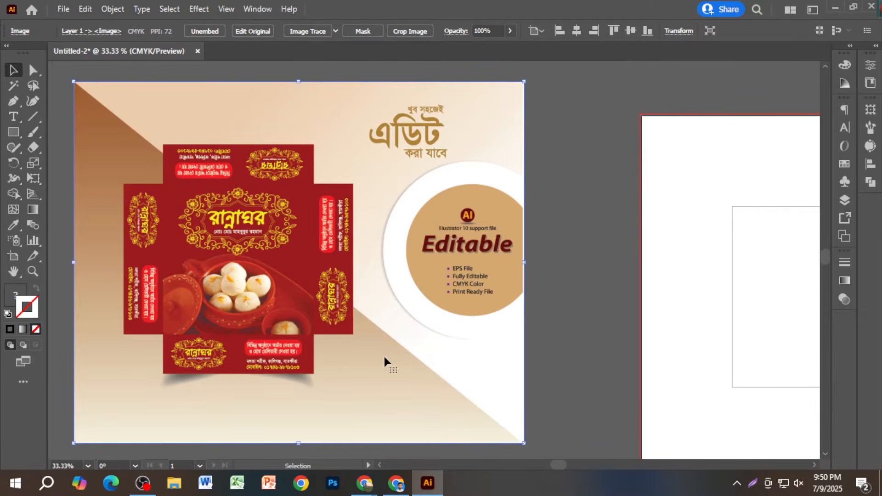
{"action": "scroll", "coordinate": [395, 358], "scroll_direction": "down", "scroll_amount": 1}
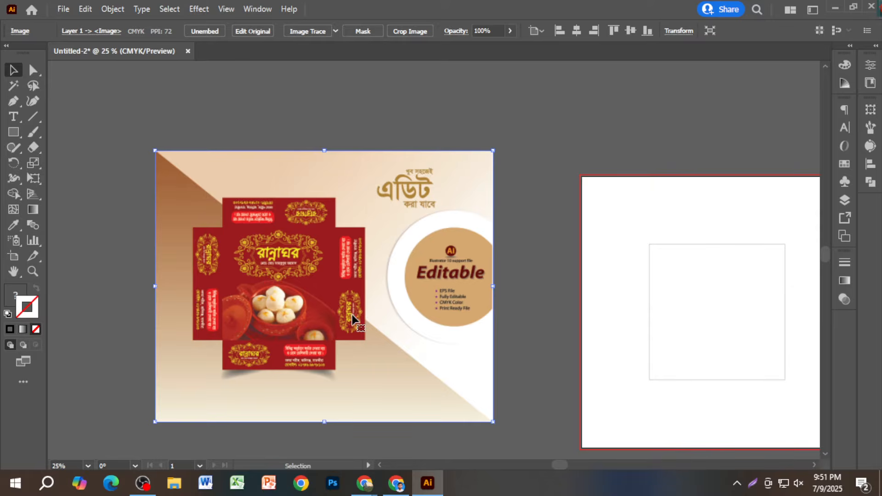
- With Direct Selection, reposition the image beside the artboard
{"action": "key", "text": "a"}
{"action": "scroll", "coordinate": [353, 323], "scroll_direction": "down", "scroll_amount": 1}
{"action": "left_click_drag", "start_coordinate": [425, 324], "coordinate": [352, 310]}
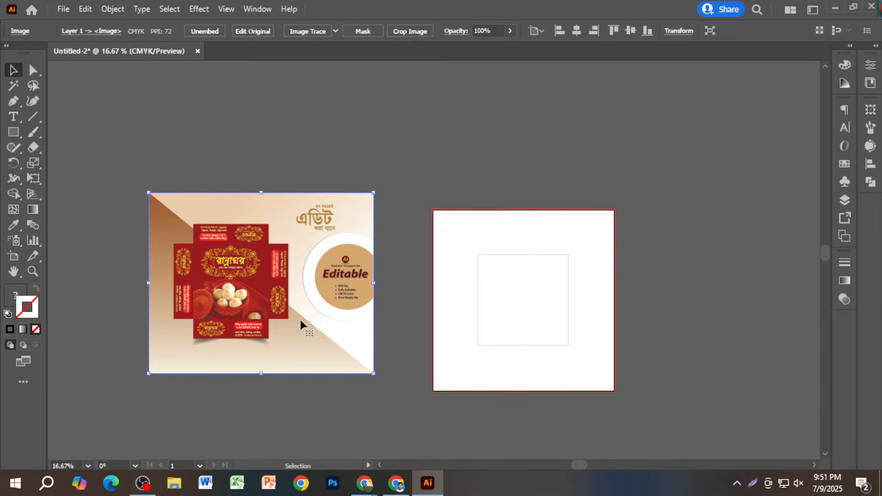
{"action": "left_click_drag", "start_coordinate": [300, 318], "coordinate": [331, 334]}
{"action": "scroll", "coordinate": [584, 311], "scroll_direction": "up", "scroll_amount": 1}
{"action": "scroll", "coordinate": [554, 291], "scroll_direction": "up", "scroll_amount": 2}
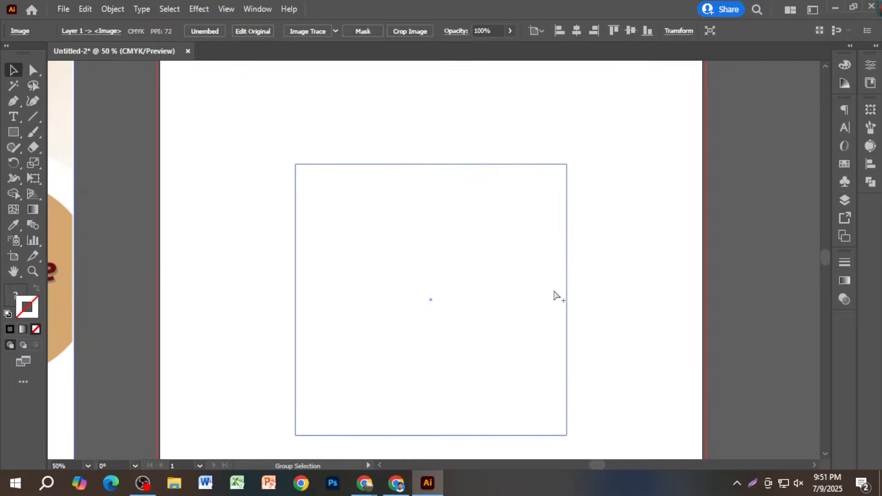
{"action": "scroll", "coordinate": [554, 290], "scroll_direction": "down", "scroll_amount": 2}
- Alternate selecting the image and the square, ending with the square selected
{"action": "left_click", "coordinate": [189, 304]}
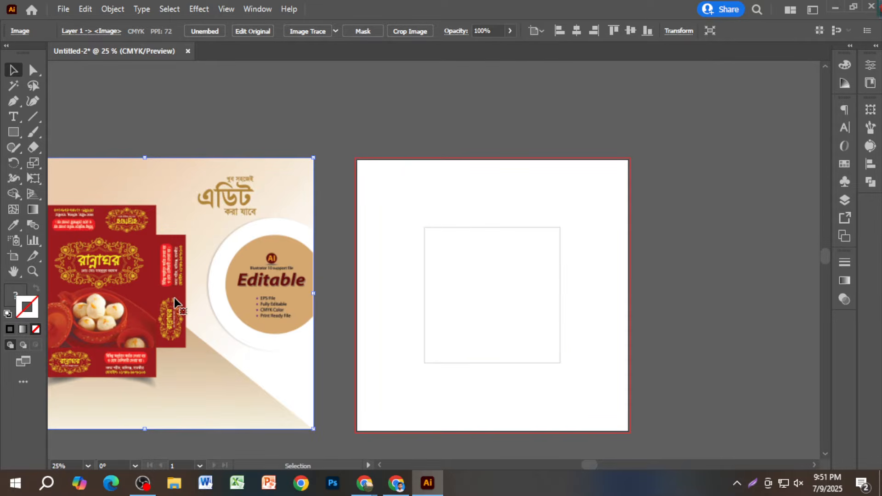
{"action": "scroll", "coordinate": [175, 298], "scroll_direction": "down", "scroll_amount": 1}
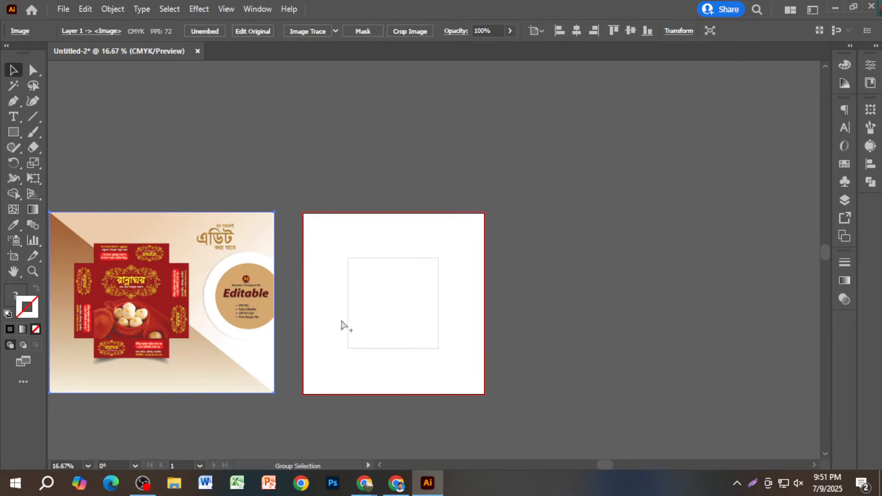
{"action": "left_click", "coordinate": [415, 299]}
{"action": "left_click", "coordinate": [234, 305]}
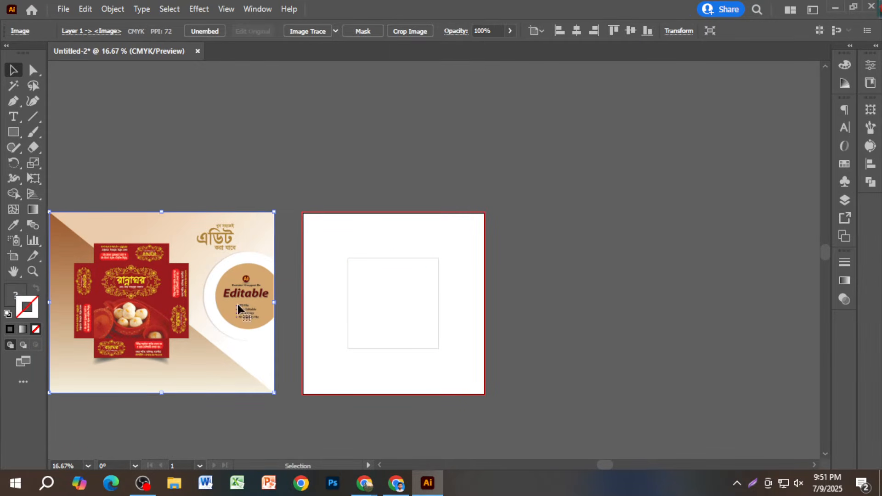
{"action": "left_click", "coordinate": [390, 315]}
{"action": "left_click", "coordinate": [165, 281]}
{"action": "left_click", "coordinate": [374, 198]}
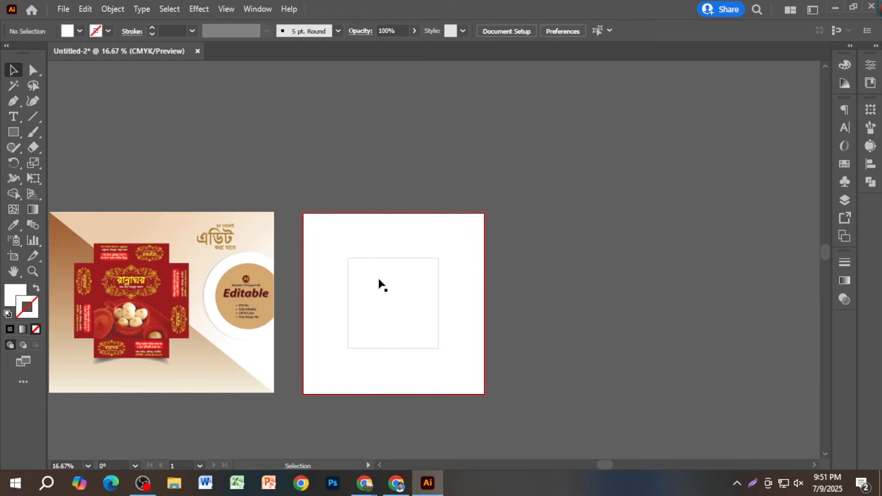
{"action": "left_click", "coordinate": [378, 293]}
{"action": "scroll", "coordinate": [382, 305], "scroll_direction": "up", "scroll_amount": 1}
{"action": "scroll", "coordinate": [390, 331], "scroll_direction": "down", "scroll_amount": 1}
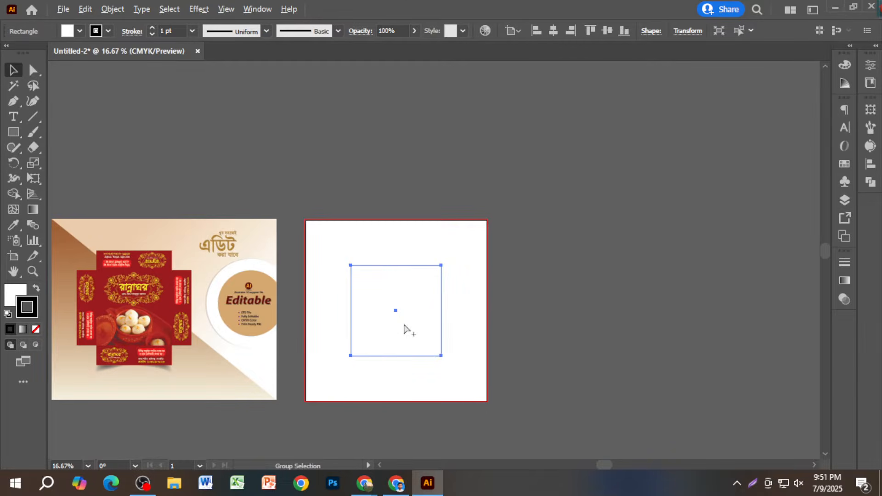
{"action": "scroll", "coordinate": [406, 329], "scroll_direction": "up", "scroll_amount": 2}
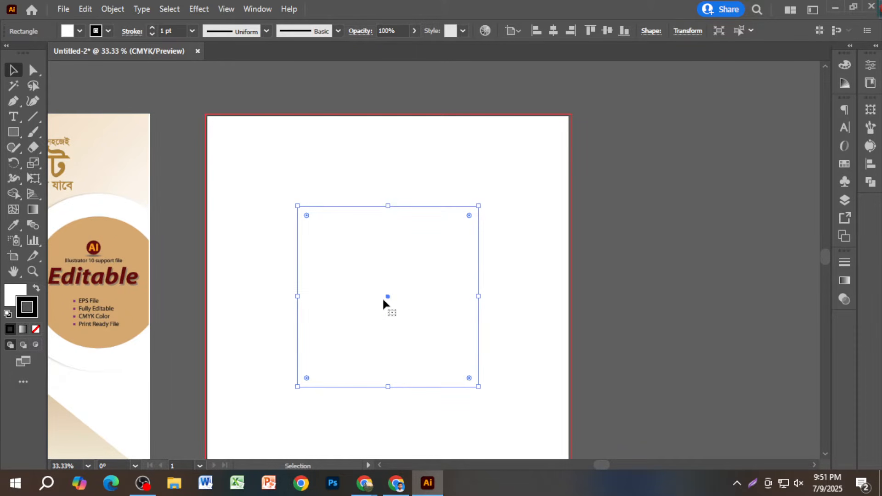
{"action": "left_click", "coordinate": [113, 10]}
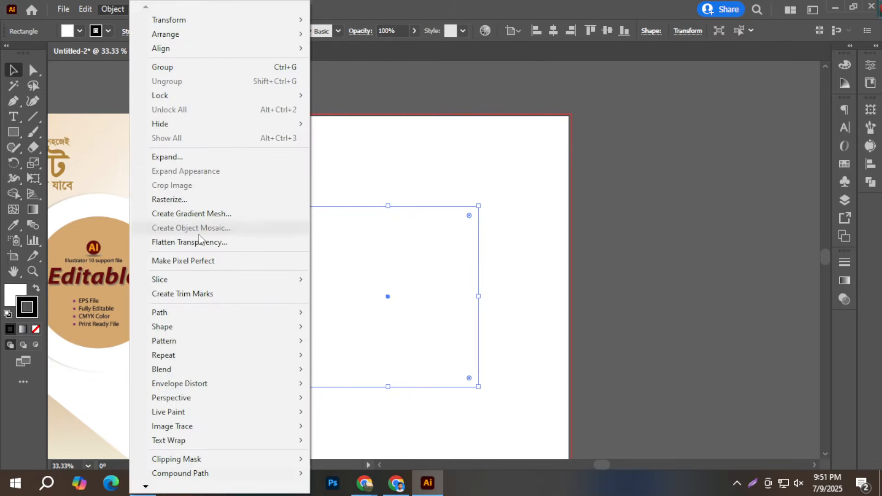
{"action": "mouse_move", "coordinate": [215, 314]}
{"action": "left_click", "coordinate": [343, 361]}
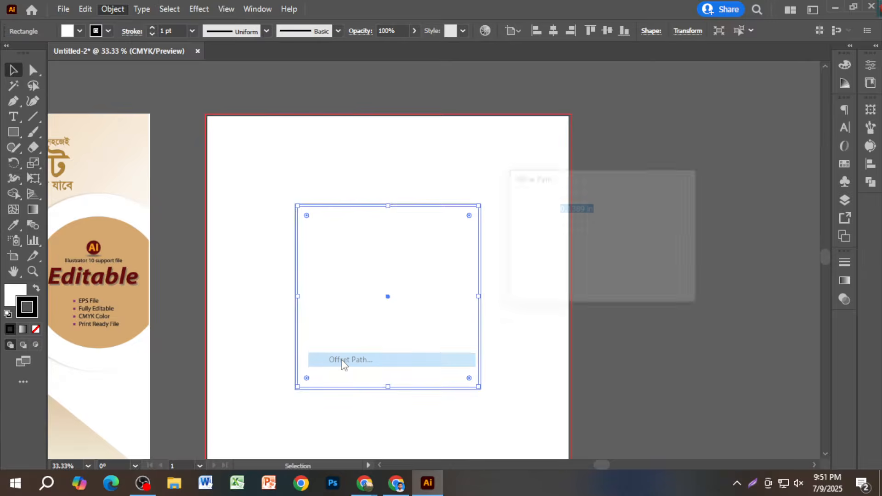
{"action": "left_click", "coordinate": [563, 209]}
{"action": "key", "text": "BackSpace"}
{"action": "type", "text": "-"}
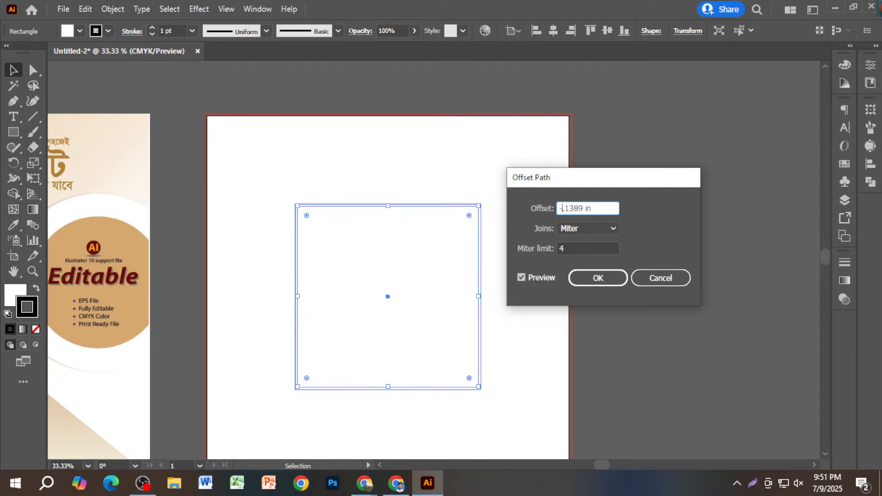
{"action": "left_click_drag", "start_coordinate": [584, 209], "coordinate": [564, 209]}
{"action": "type", "text": "65"}
{"action": "left_click", "coordinate": [536, 277]}
{"action": "left_click", "coordinate": [537, 277]}
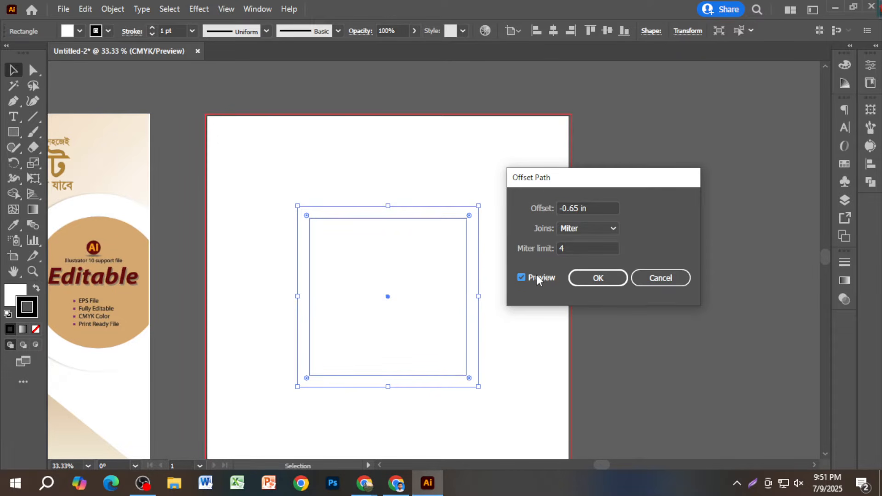
{"action": "left_click", "coordinate": [596, 279]}
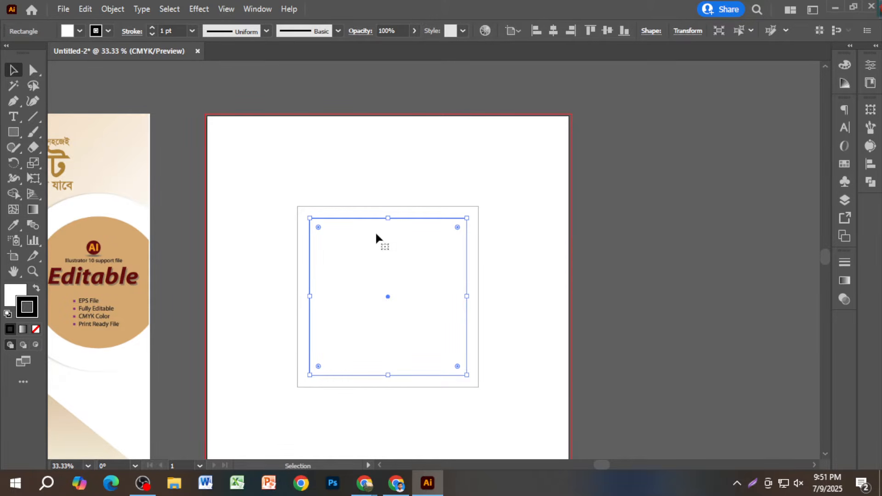
{"action": "left_click", "coordinate": [364, 206]}
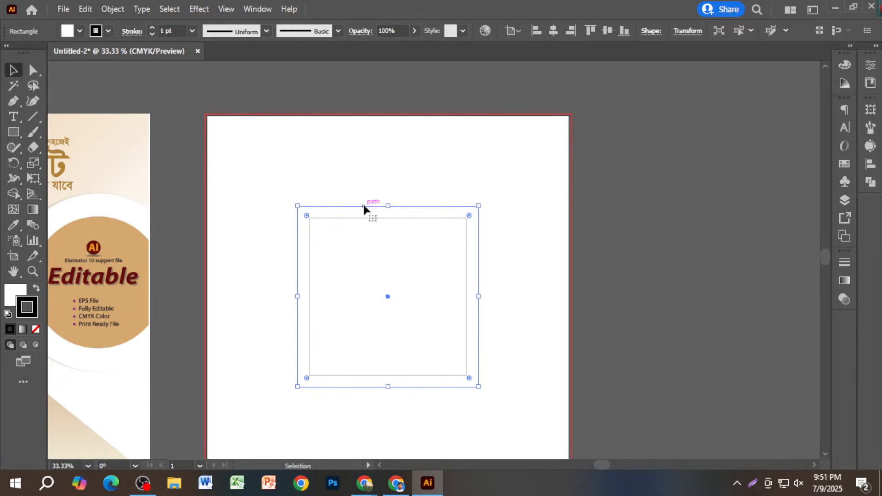
{"action": "left_click", "coordinate": [419, 185]}
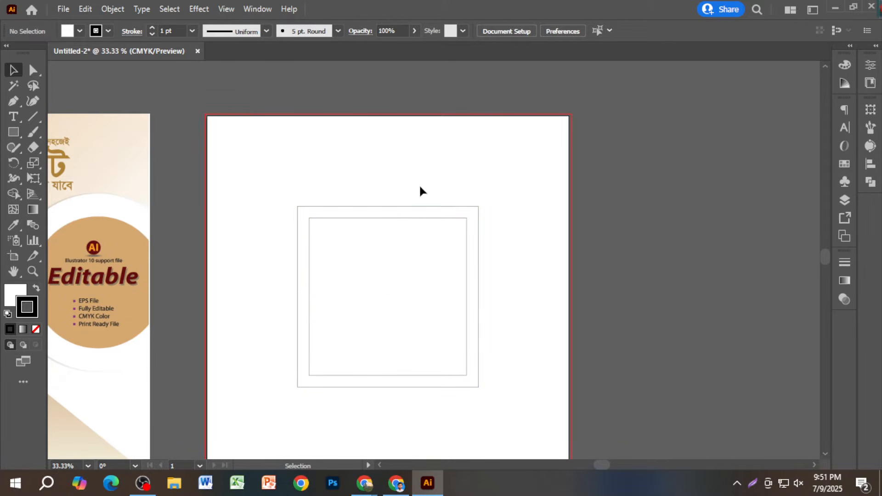
{"action": "left_click", "coordinate": [424, 219]}
{"action": "left_click", "coordinate": [390, 183]}
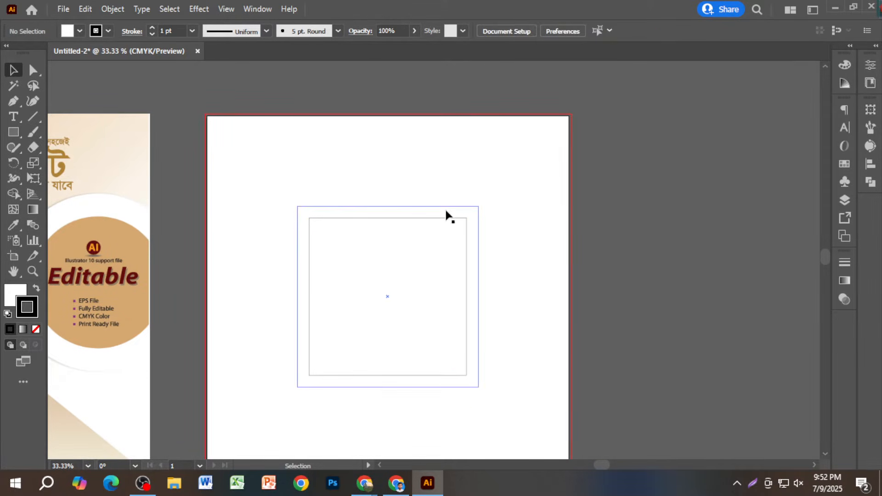
- Duplicate the outer square straight to the right and align the copy's edge with it
{"action": "left_click", "coordinate": [446, 207]}
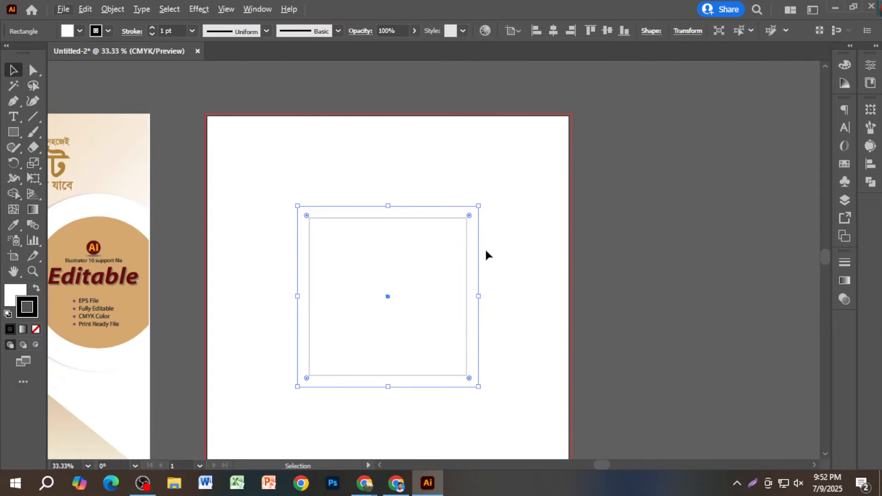
{"action": "scroll", "coordinate": [484, 247], "scroll_direction": "down", "scroll_amount": 3}
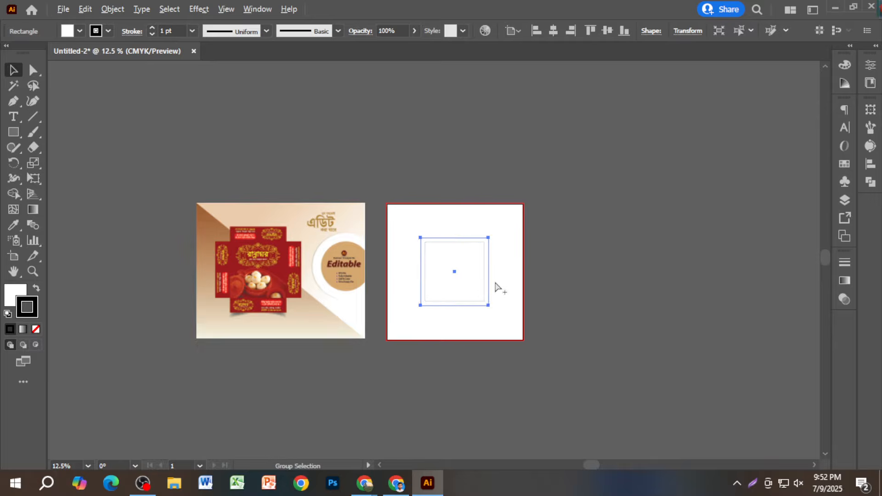
{"action": "scroll", "coordinate": [495, 282], "scroll_direction": "up", "scroll_amount": 2}
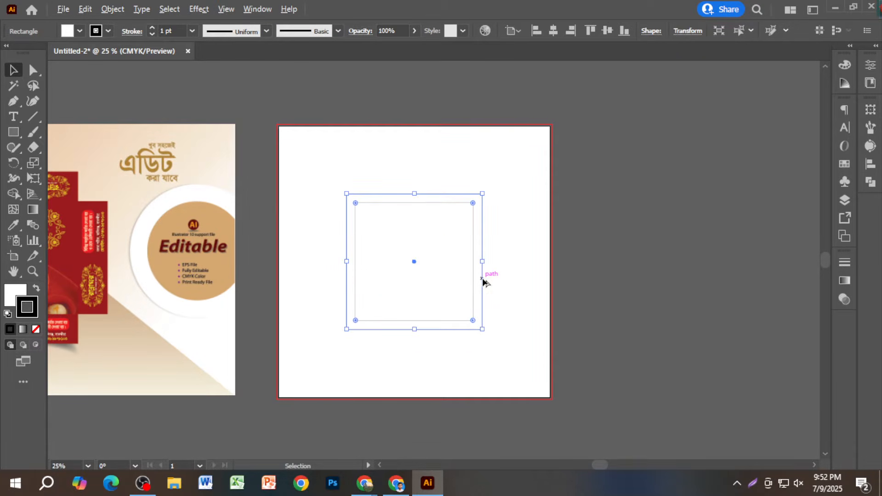
{"action": "left_click_drag", "start_coordinate": [483, 281], "coordinate": [618, 291]}
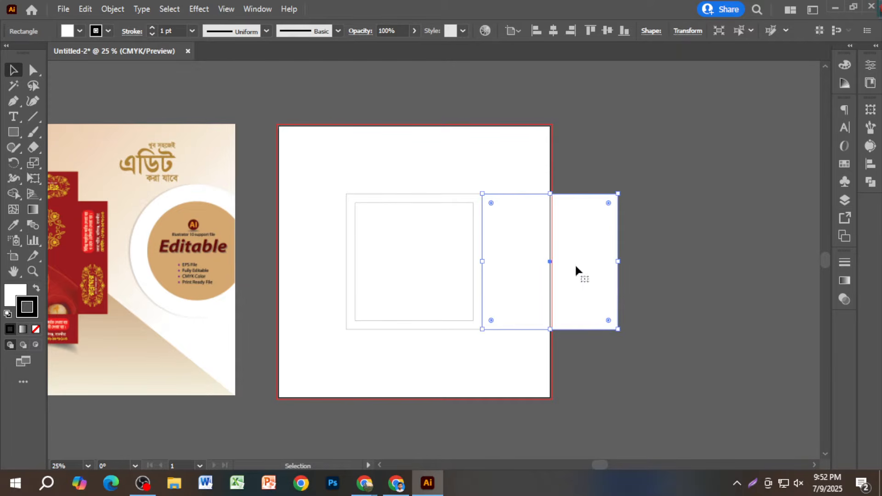
{"action": "scroll", "coordinate": [522, 246], "scroll_direction": "up", "scroll_amount": 4}
{"action": "scroll", "coordinate": [522, 247], "scroll_direction": "down", "scroll_amount": 5}
{"action": "left_click", "coordinate": [456, 178]}
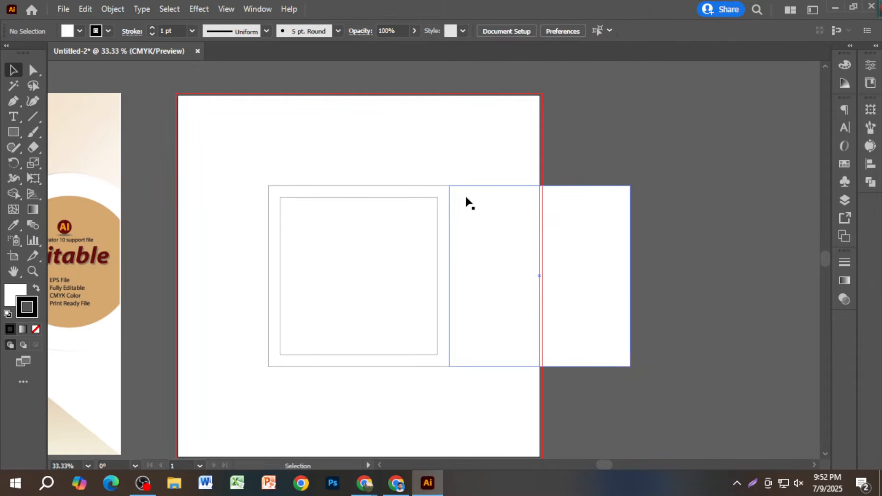
{"action": "scroll", "coordinate": [466, 202], "scroll_direction": "up", "scroll_amount": 5}
{"action": "left_click_drag", "start_coordinate": [473, 221], "coordinate": [464, 228]}
{"action": "scroll", "coordinate": [466, 227], "scroll_direction": "down", "scroll_amount": 4}
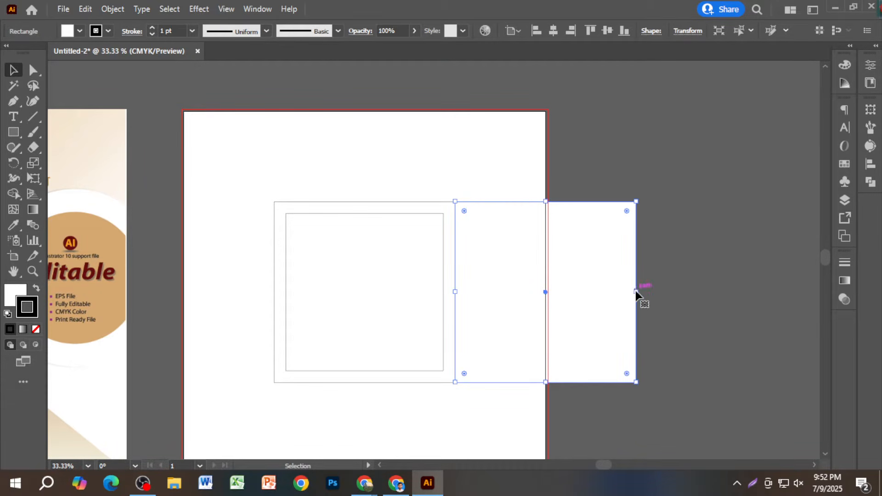
- Narrow the right copy to 2.45 in wide as a side panel
{"action": "left_click_drag", "start_coordinate": [636, 292], "coordinate": [524, 296]}
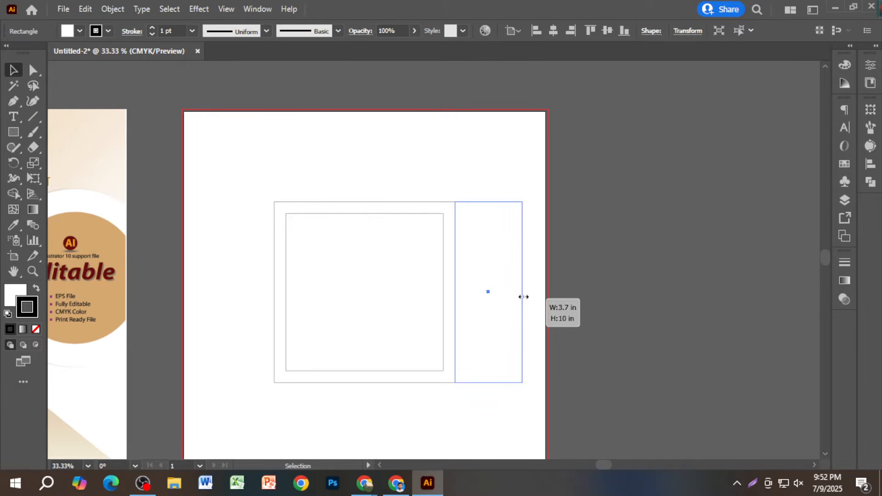
{"action": "left_click_drag", "start_coordinate": [524, 296], "coordinate": [501, 299]}
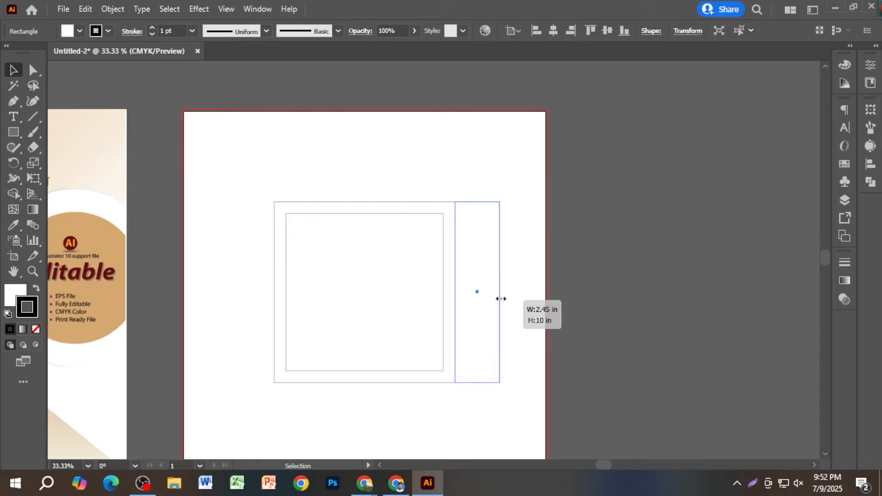
{"action": "left_click_drag", "start_coordinate": [501, 299], "coordinate": [502, 298]}
{"action": "left_click", "coordinate": [515, 297]}
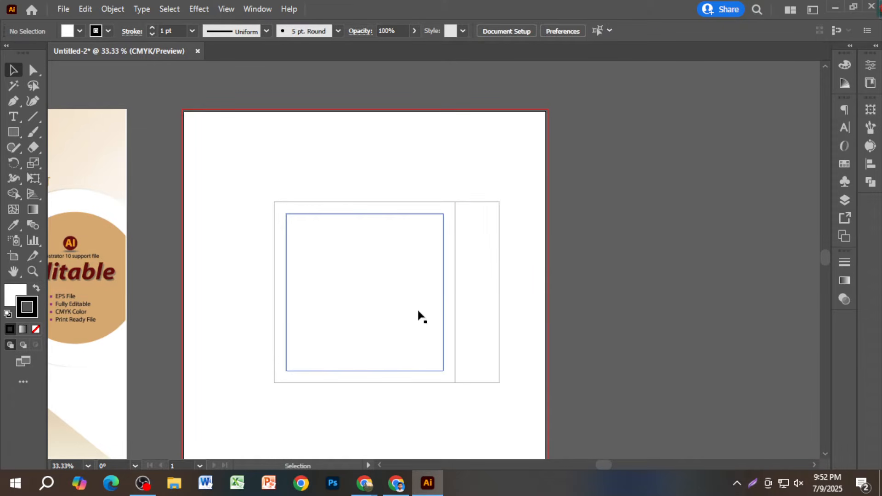
- Duplicate the square to the left and narrow the copy into a left side panel
{"action": "left_click", "coordinate": [339, 202]}
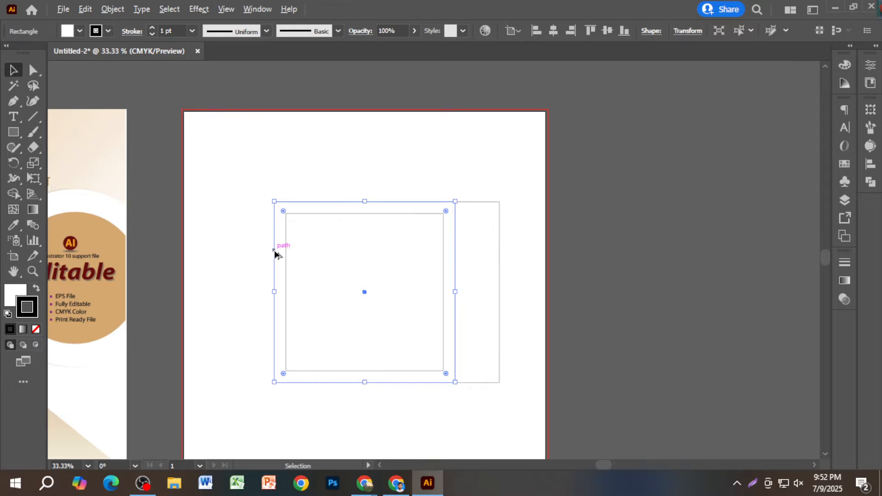
{"action": "left_click_drag", "start_coordinate": [274, 254], "coordinate": [94, 260]}
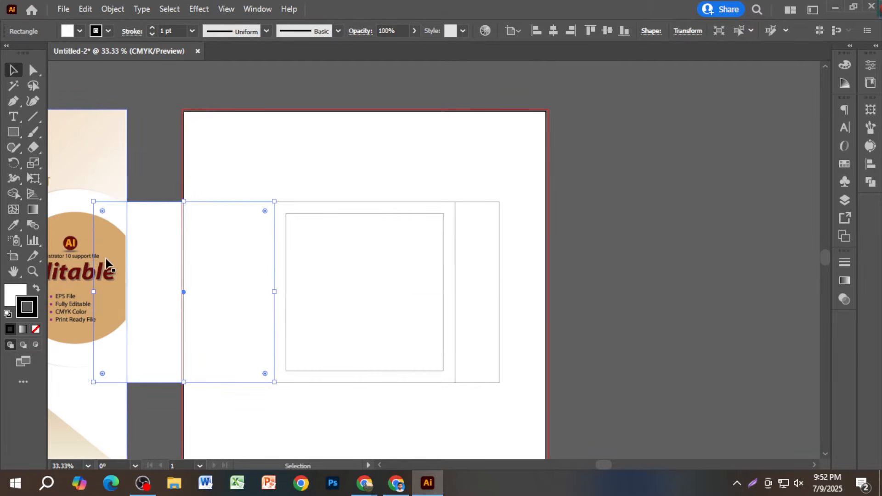
{"action": "left_click_drag", "start_coordinate": [99, 291], "coordinate": [231, 298]}
- Copy the outer square straight upward to start the top flap
{"action": "left_click", "coordinate": [366, 314]}
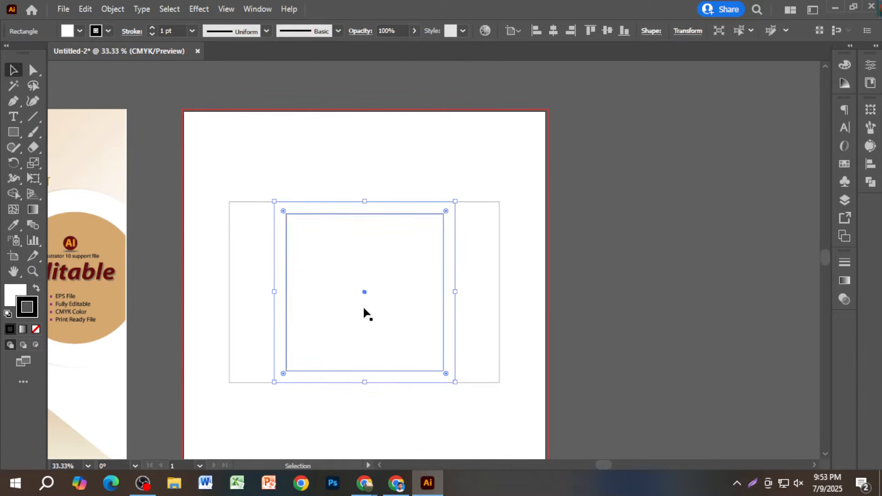
{"action": "scroll", "coordinate": [365, 313], "scroll_direction": "up", "scroll_amount": 2}
{"action": "left_click_drag", "start_coordinate": [418, 153], "coordinate": [358, 222]}
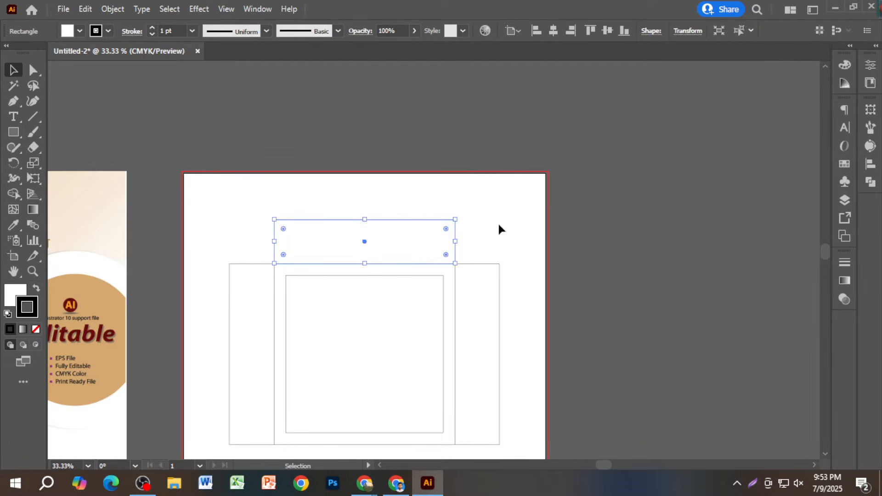
- Copy the outer square straight down below the main panel
{"action": "left_click", "coordinate": [531, 223]}
{"action": "scroll", "coordinate": [531, 217], "scroll_direction": "down", "scroll_amount": 2}
{"action": "left_click", "coordinate": [415, 184]}
{"action": "scroll", "coordinate": [416, 184], "scroll_direction": "down", "scroll_amount": 1}
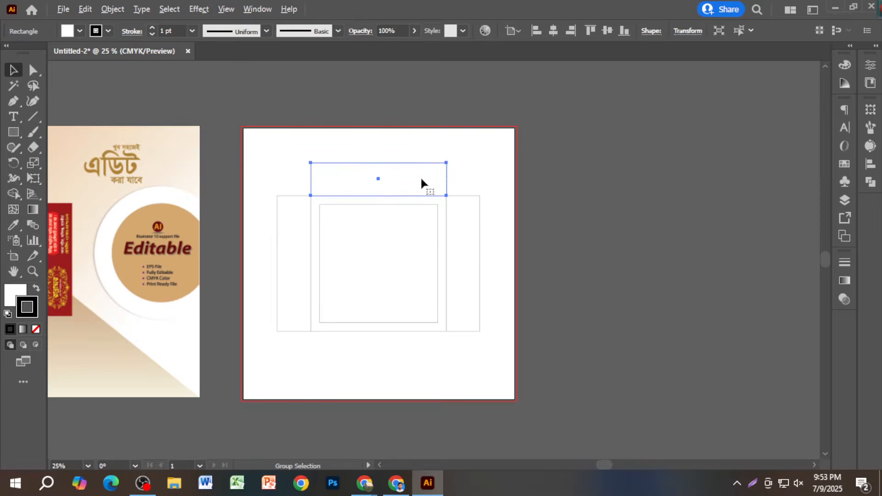
{"action": "scroll", "coordinate": [419, 178], "scroll_direction": "down", "scroll_amount": 1}
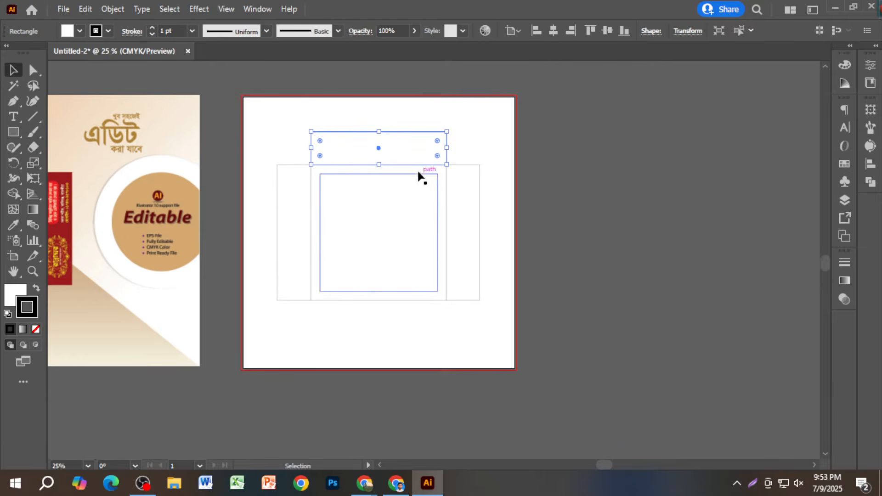
{"action": "left_click", "coordinate": [407, 300]}
{"action": "scroll", "coordinate": [412, 299], "scroll_direction": "down", "scroll_amount": 2}
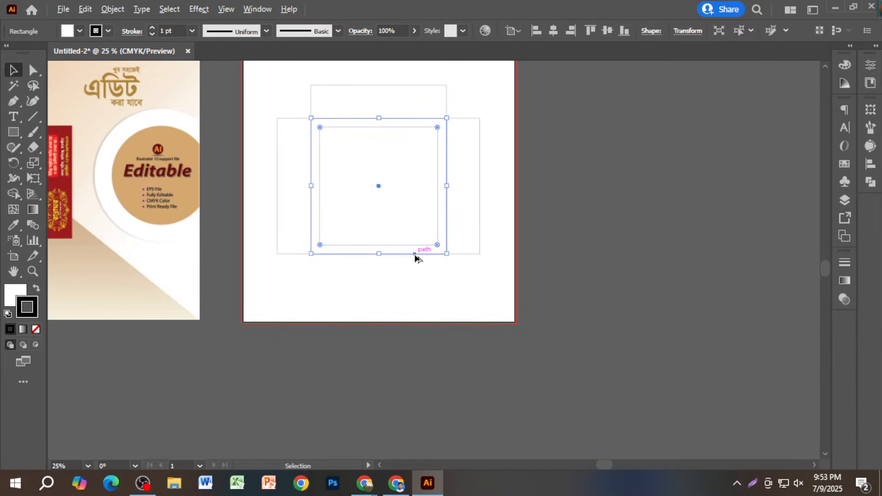
{"action": "left_click_drag", "start_coordinate": [415, 257], "coordinate": [401, 390]}
- Shorten the lower copy into a 10 in wide bottom flap about 2.4 in tall
{"action": "left_click", "coordinate": [475, 317]}
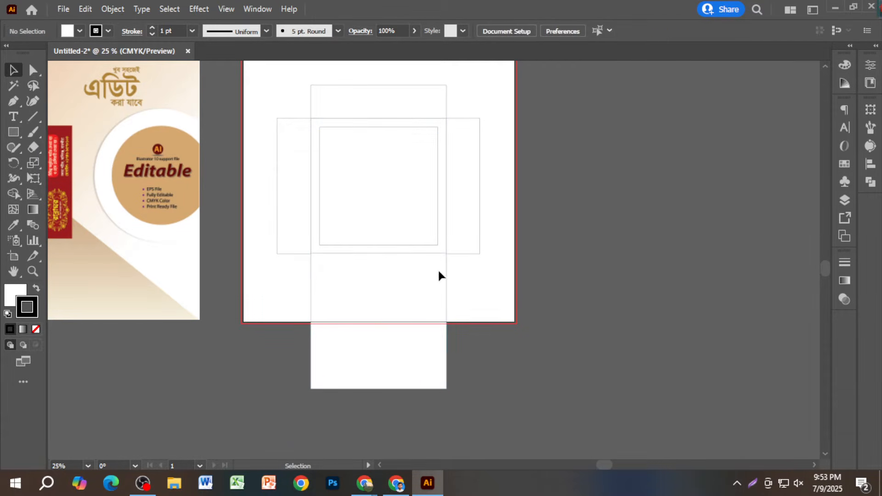
{"action": "scroll", "coordinate": [438, 271], "scroll_direction": "up", "scroll_amount": 4}
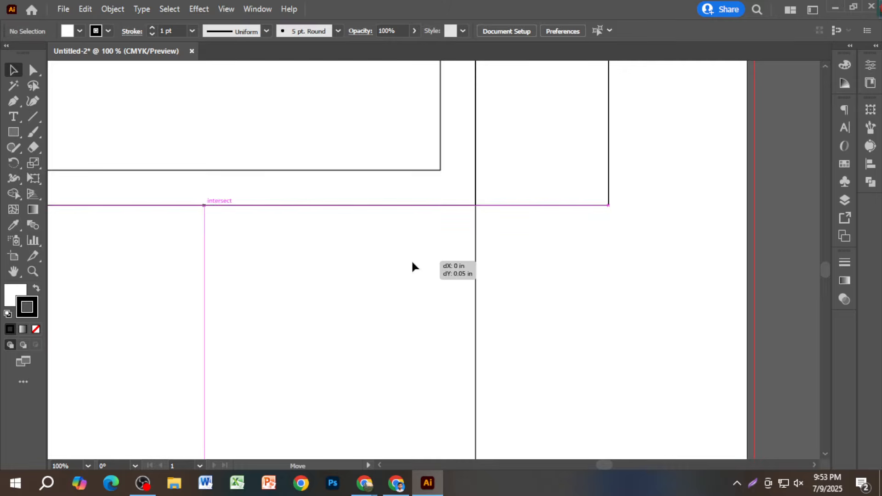
{"action": "left_click", "coordinate": [414, 259]}
{"action": "scroll", "coordinate": [519, 293], "scroll_direction": "down", "scroll_amount": 2}
{"action": "scroll", "coordinate": [520, 293], "scroll_direction": "down", "scroll_amount": 1}
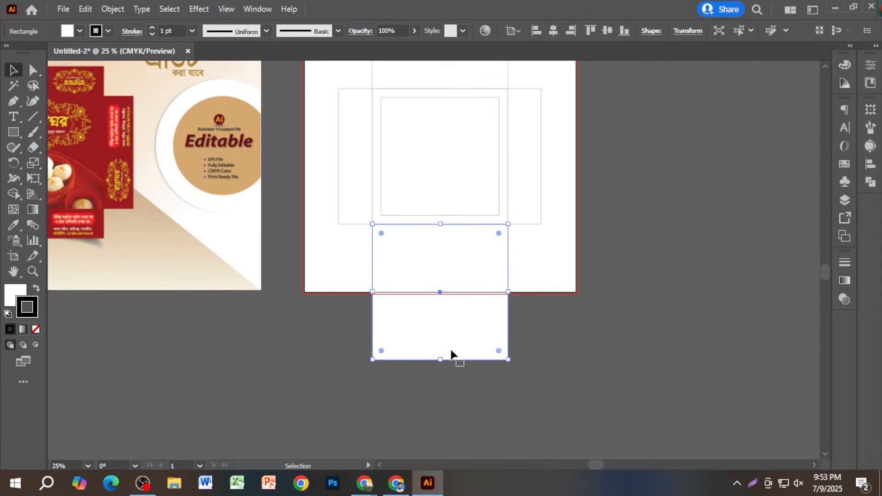
{"action": "left_click_drag", "start_coordinate": [439, 360], "coordinate": [445, 258]}
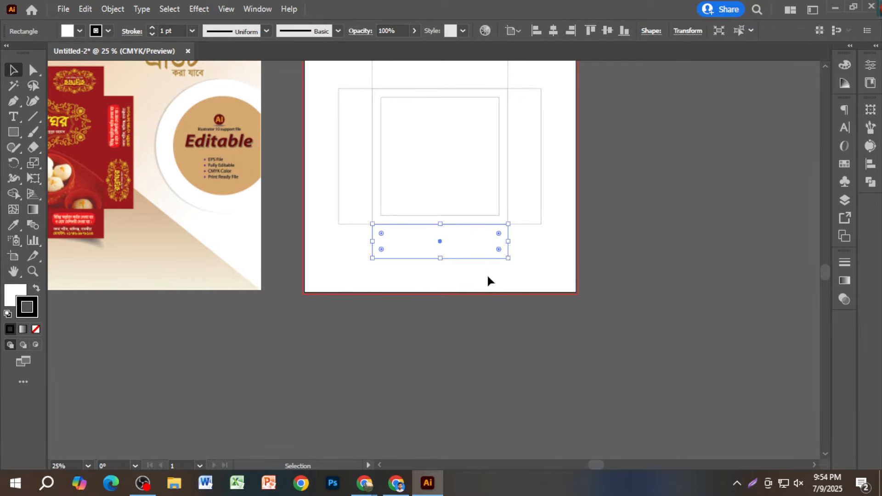
{"action": "scroll", "coordinate": [492, 258], "scroll_direction": "down", "scroll_amount": 1}
{"action": "scroll", "coordinate": [489, 276], "scroll_direction": "up", "scroll_amount": 1}
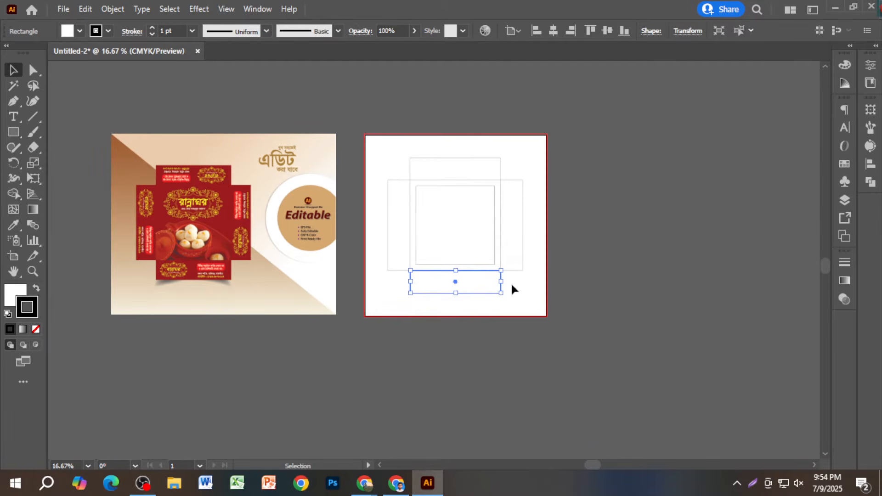
- Copy the top flap down below the panel and nudge it flush
{"action": "left_click", "coordinate": [511, 282]}
{"action": "left_click_drag", "start_coordinate": [456, 169], "coordinate": [458, 287]}
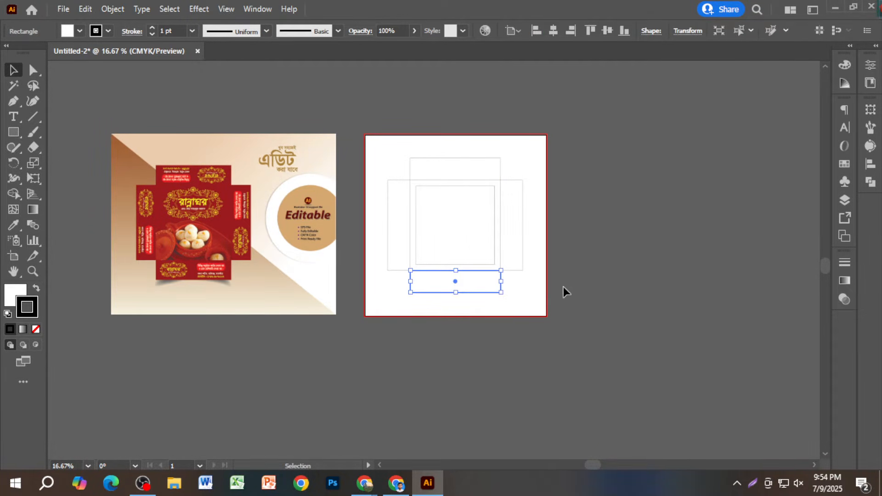
{"action": "left_click", "coordinate": [563, 291]}
{"action": "scroll", "coordinate": [517, 270], "scroll_direction": "up", "scroll_amount": 3}
{"action": "scroll", "coordinate": [517, 270], "scroll_direction": "up", "scroll_amount": 5}
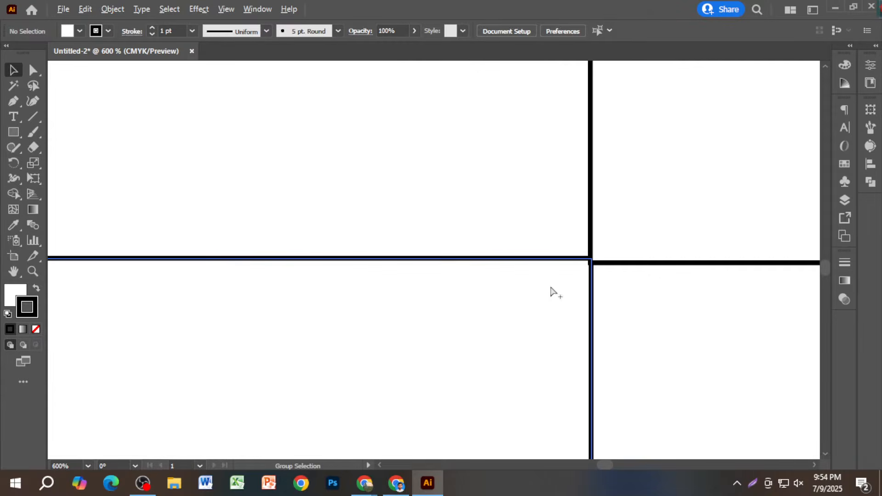
{"action": "scroll", "coordinate": [553, 291], "scroll_direction": "up", "scroll_amount": 2}
{"action": "left_click_drag", "start_coordinate": [548, 284], "coordinate": [546, 295]}
{"action": "scroll", "coordinate": [546, 295], "scroll_direction": "down", "scroll_amount": 8}
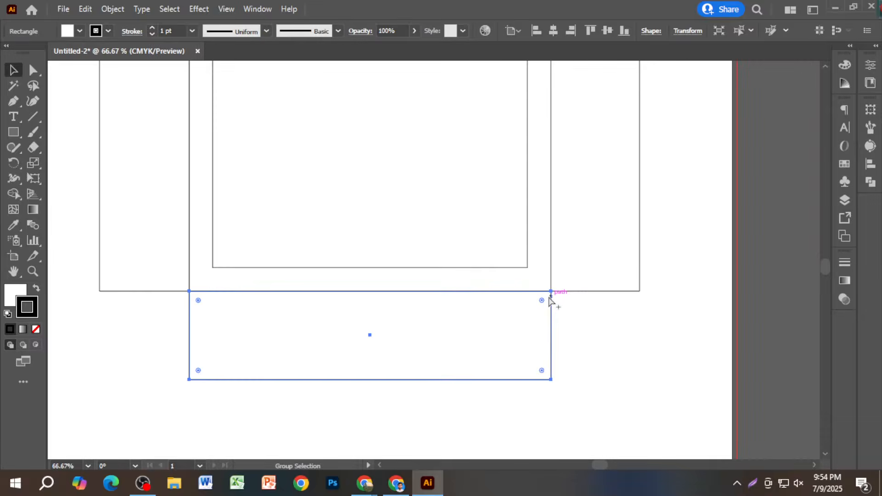
{"action": "scroll", "coordinate": [551, 300], "scroll_direction": "down", "scroll_amount": 1}
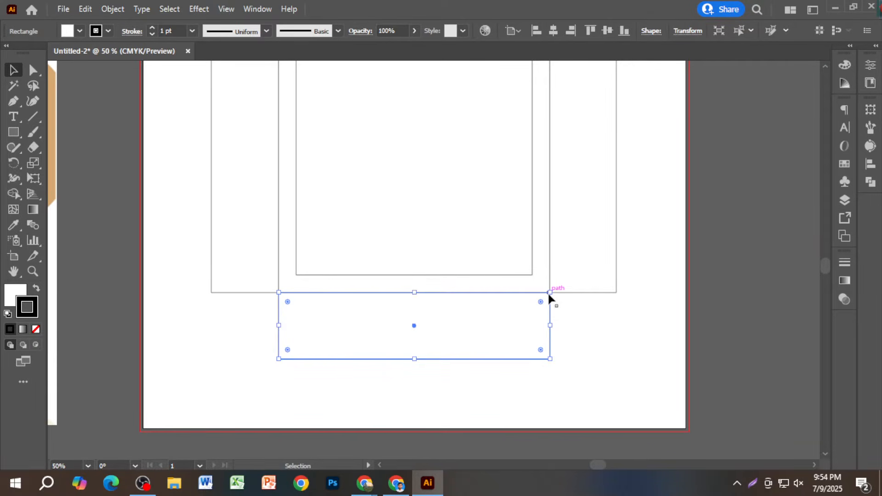
{"action": "scroll", "coordinate": [550, 299], "scroll_direction": "down", "scroll_amount": 2}
{"action": "left_click", "coordinate": [577, 316]}
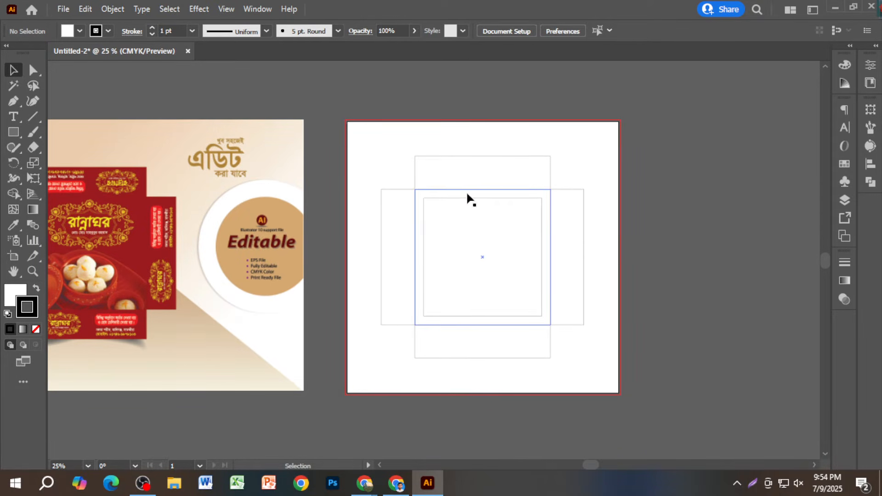
- Select all the die-line rectangles and convert them into guides
{"action": "left_click_drag", "start_coordinate": [528, 282], "coordinate": [592, 365]}
{"action": "right_click", "coordinate": [553, 325]}
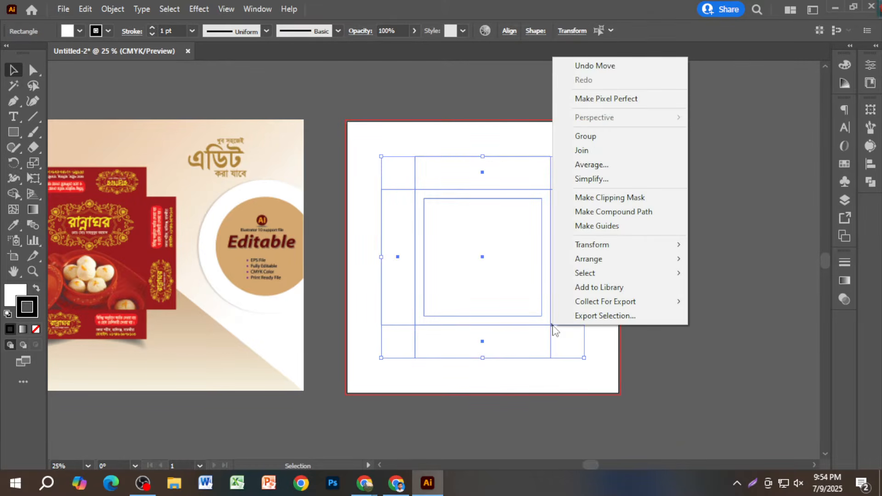
{"action": "left_click", "coordinate": [622, 235]}
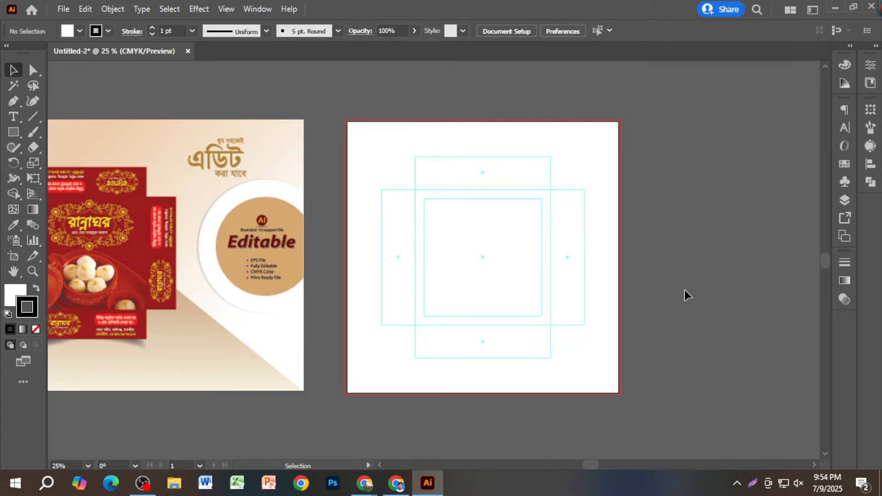
{"action": "scroll", "coordinate": [485, 266], "scroll_direction": "up", "scroll_amount": 1}
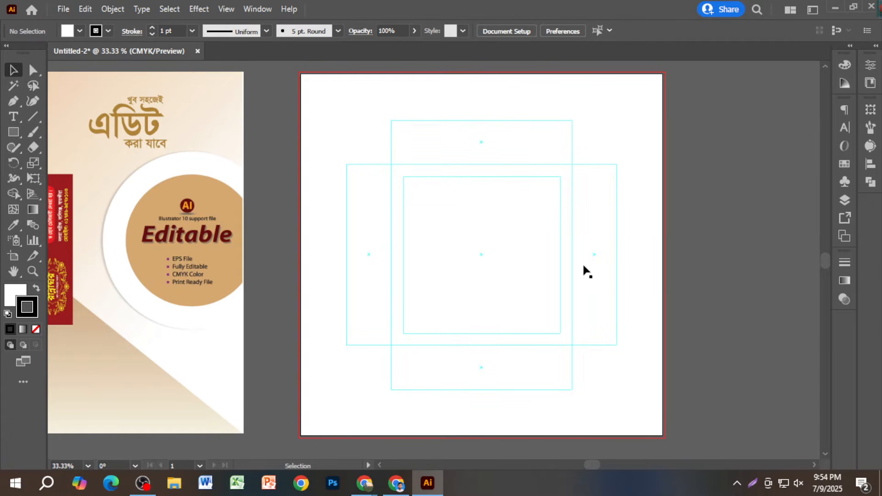
{"action": "scroll", "coordinate": [662, 278], "scroll_direction": "down", "scroll_amount": 1}
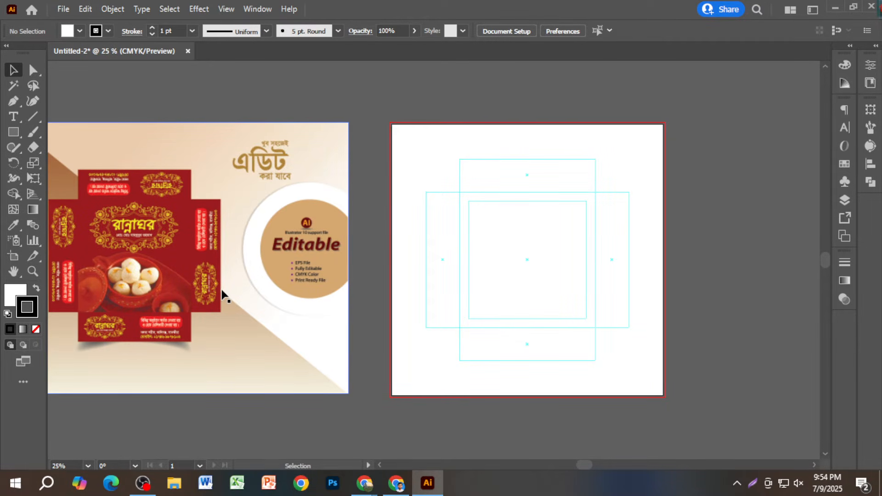
- Browse the sweet-box image results and open several candidate designs in new tabs
{"action": "left_click", "coordinate": [396, 482]}
{"action": "scroll", "coordinate": [393, 325], "scroll_direction": "down", "scroll_amount": 4}
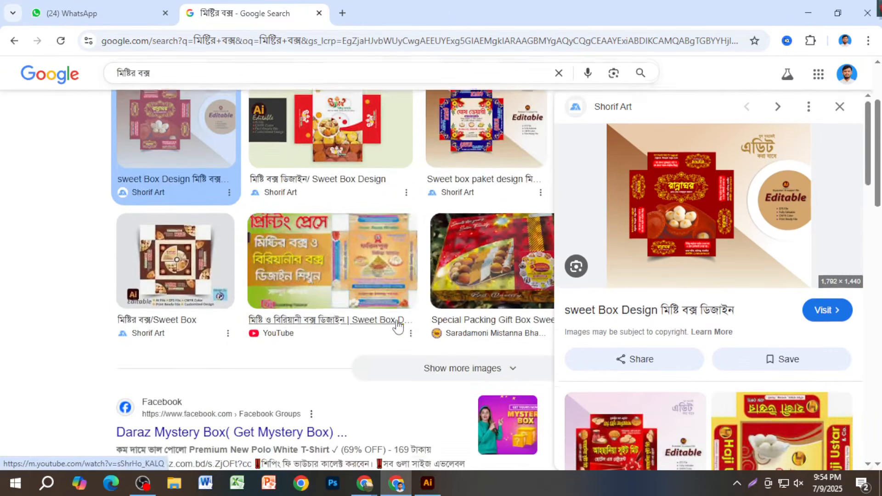
{"action": "scroll", "coordinate": [429, 343], "scroll_direction": "up", "scroll_amount": 4}
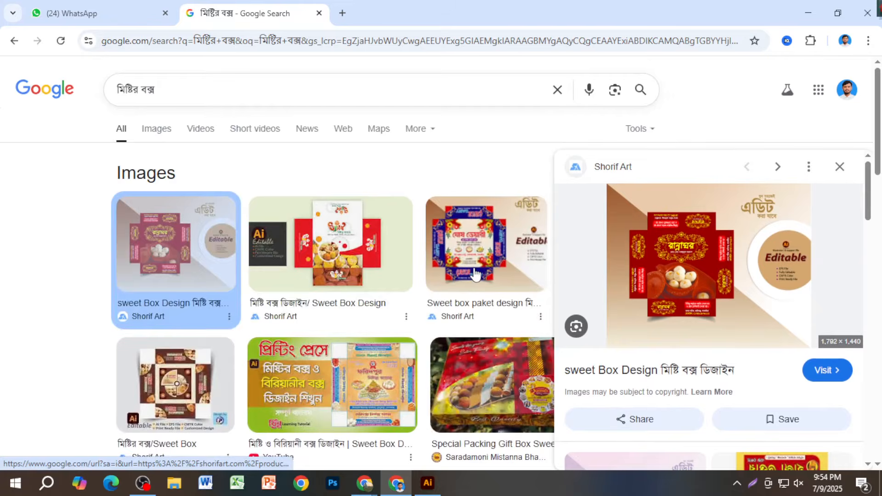
{"action": "middle_click", "coordinate": [356, 275]}
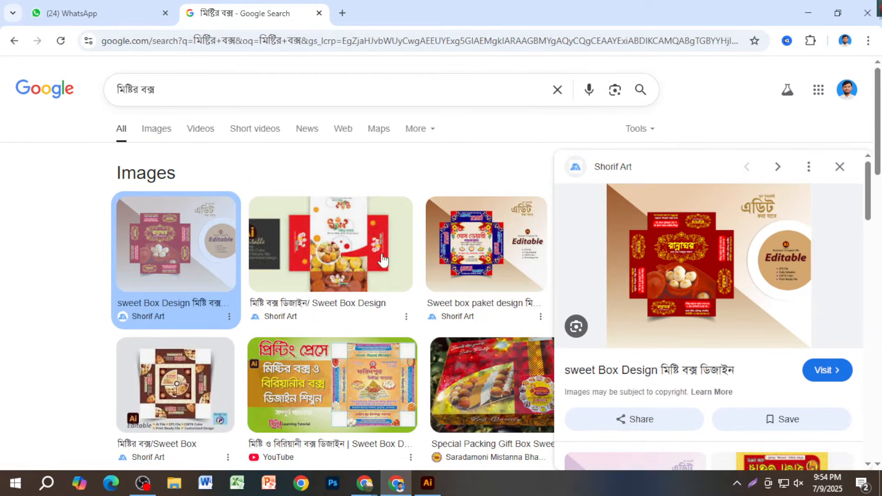
{"action": "middle_click", "coordinate": [345, 249]}
{"action": "left_click", "coordinate": [336, 276]}
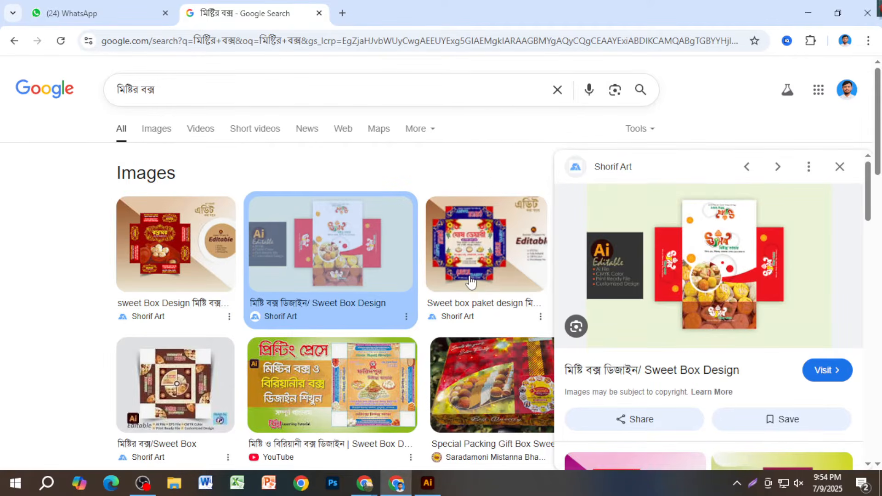
{"action": "middle_click", "coordinate": [479, 298]}
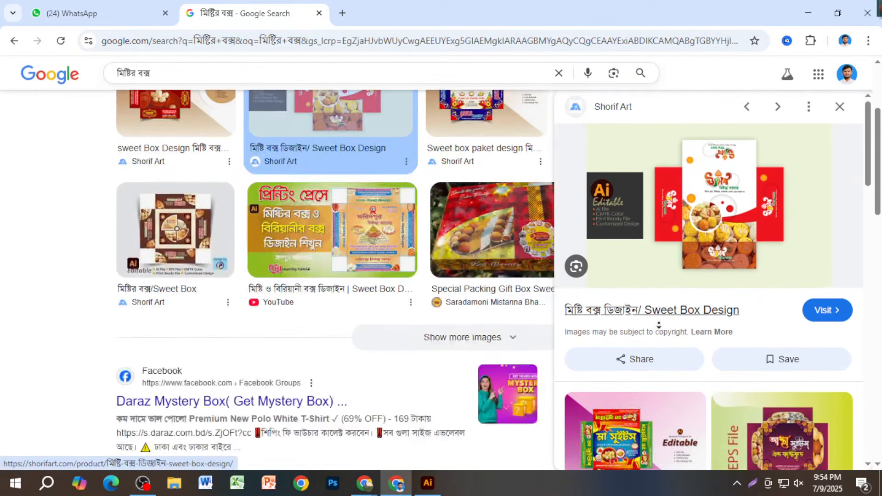
{"action": "middle_click", "coordinate": [573, 320]}
- Scroll further and open the pink and the EPS sweet-box designs in new tabs
{"action": "scroll", "coordinate": [573, 321], "scroll_direction": "down", "scroll_amount": 5}
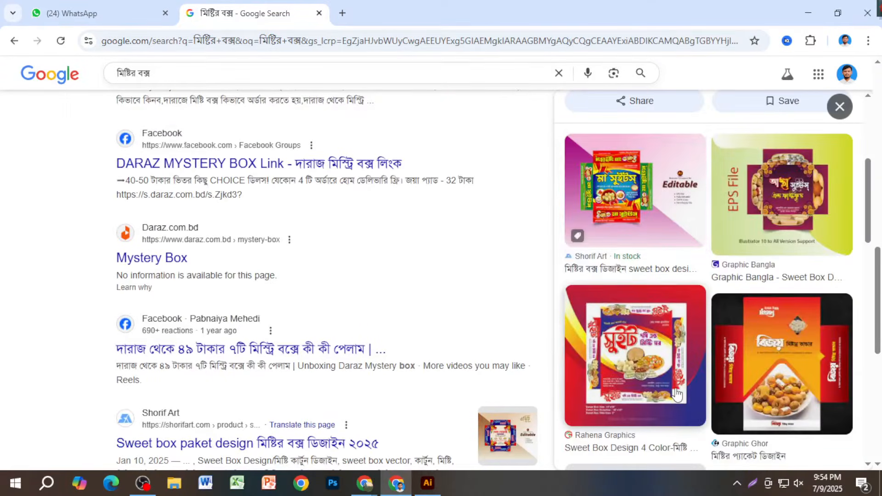
{"action": "scroll", "coordinate": [676, 392], "scroll_direction": "down", "scroll_amount": 4}
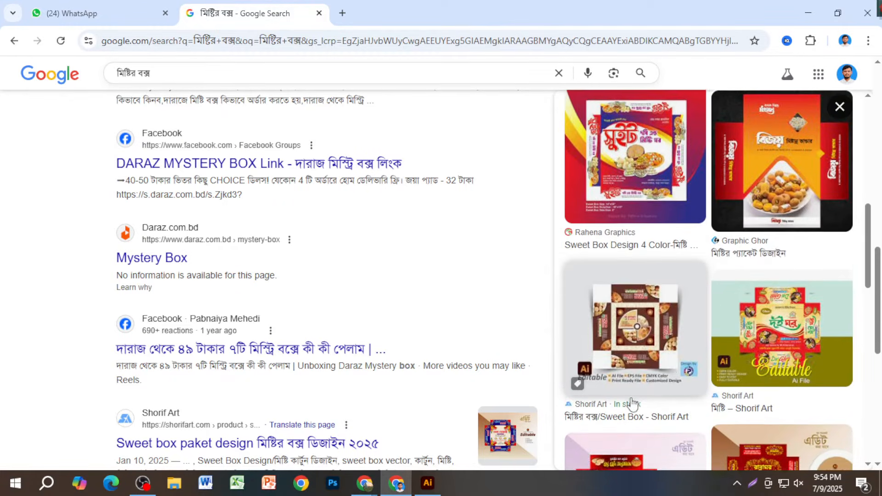
{"action": "scroll", "coordinate": [636, 400], "scroll_direction": "down", "scroll_amount": 4}
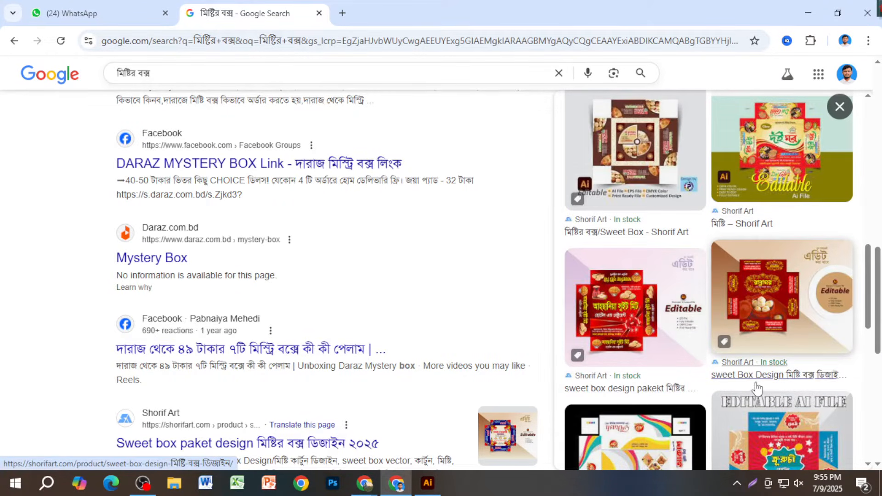
{"action": "scroll", "coordinate": [728, 390], "scroll_direction": "down", "scroll_amount": 1}
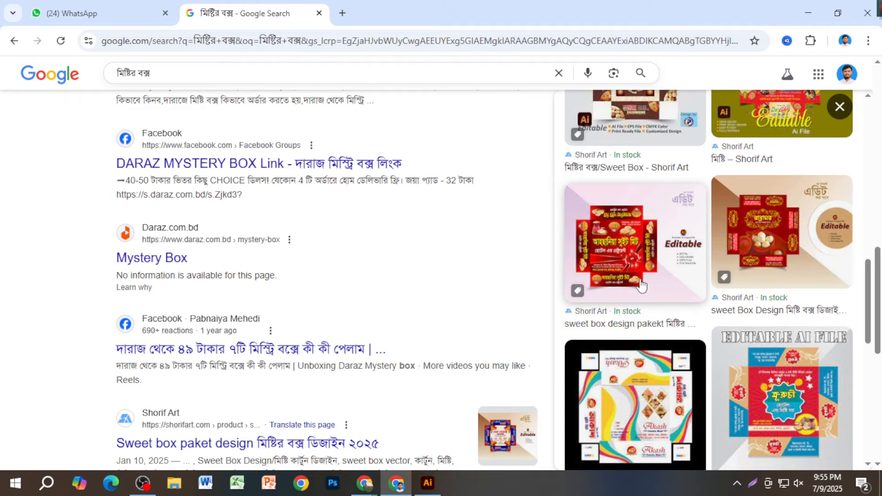
{"action": "middle_click", "coordinate": [677, 313]}
{"action": "scroll", "coordinate": [708, 367], "scroll_direction": "down", "scroll_amount": 7}
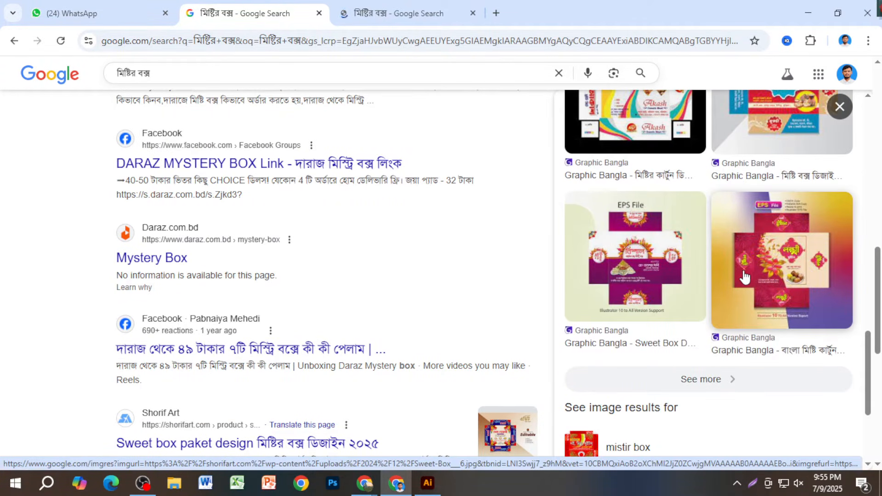
{"action": "middle_click", "coordinate": [701, 309]}
{"action": "scroll", "coordinate": [705, 319], "scroll_direction": "up", "scroll_amount": 5}
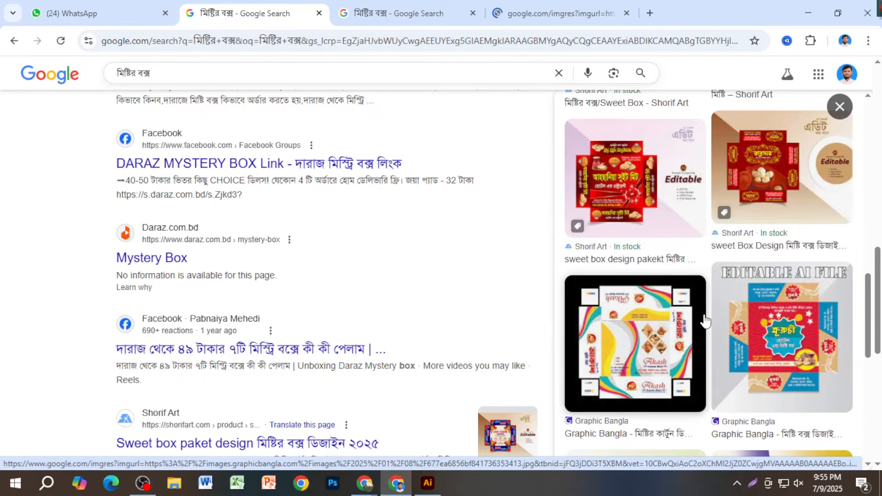
- Copy the pink sweet-box image from its own tab to the clipboard
{"action": "left_click", "coordinate": [390, 13]}
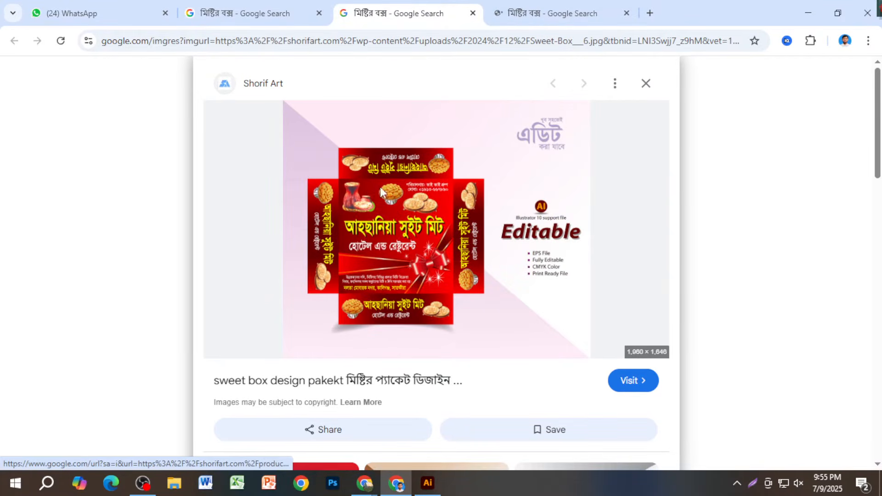
{"action": "right_click", "coordinate": [362, 172]}
{"action": "left_click", "coordinate": [467, 386]}
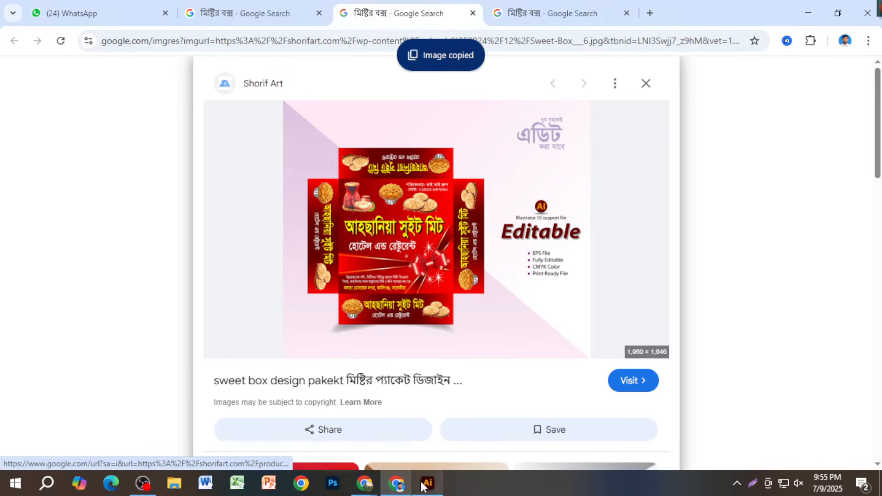
- Paste the pink sweet-box image into Illustrator, drag it upper left to compare, then delete it
{"action": "left_click", "coordinate": [426, 482]}
{"action": "key", "text": "ctrl+v"}
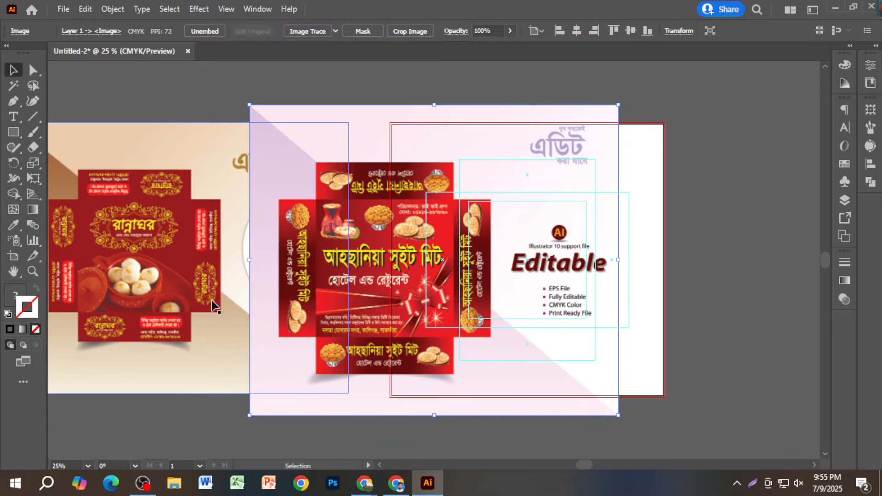
{"action": "scroll", "coordinate": [216, 304], "scroll_direction": "left", "scroll_amount": 3}
{"action": "scroll", "coordinate": [242, 298], "scroll_direction": "up", "scroll_amount": 4}
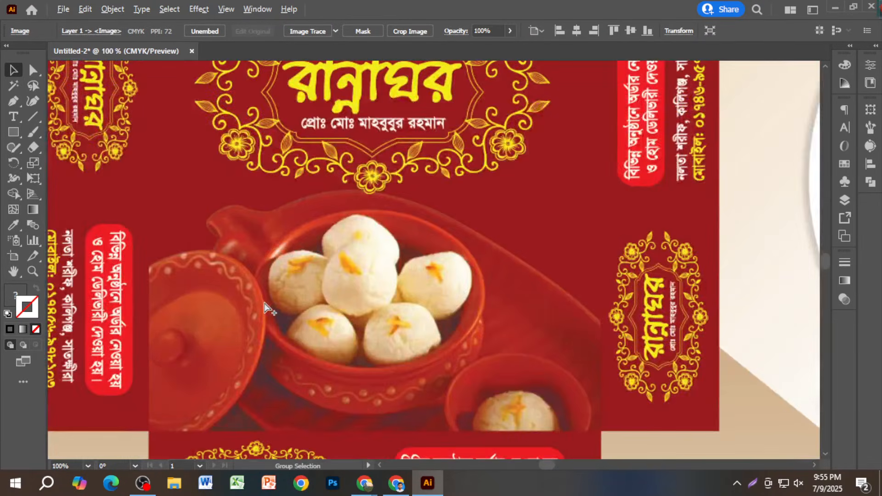
{"action": "scroll", "coordinate": [297, 317], "scroll_direction": "down", "scroll_amount": 6}
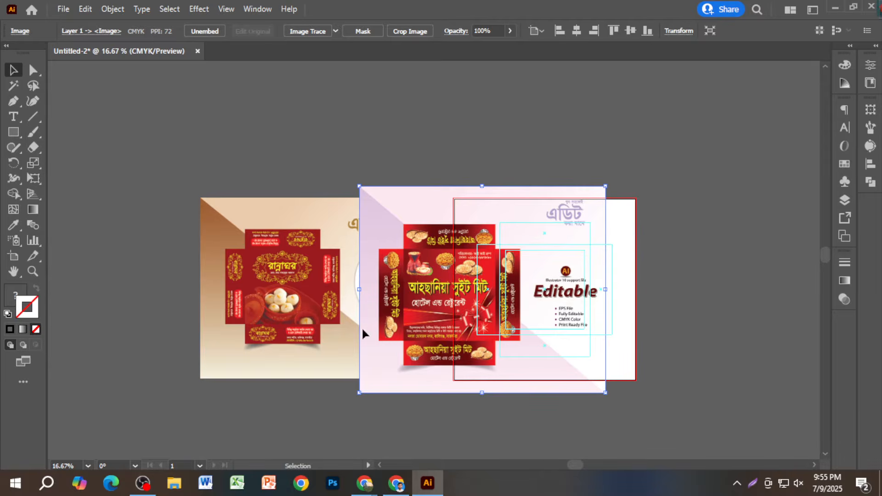
{"action": "left_click_drag", "start_coordinate": [362, 327], "coordinate": [169, 255]}
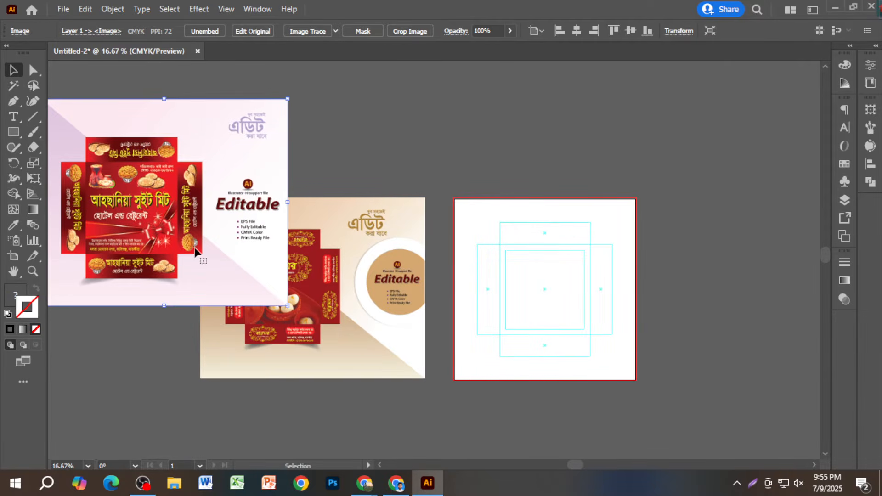
{"action": "key", "text": "Delete"}
- Select the brown sweet-box mockup image and pan around the canvas to inspect it
{"action": "left_click", "coordinate": [303, 285]}
{"action": "scroll", "coordinate": [303, 284], "scroll_direction": "up", "scroll_amount": 1}
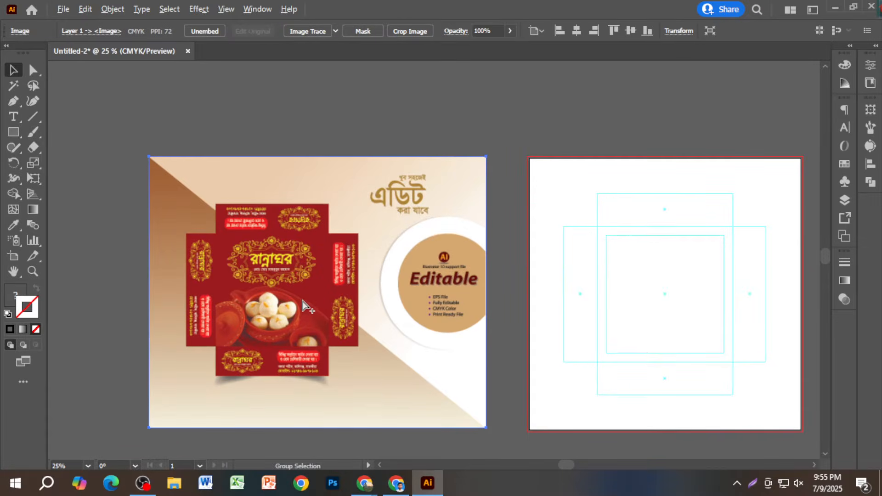
{"action": "scroll", "coordinate": [304, 306], "scroll_direction": "up", "scroll_amount": 2}
{"action": "scroll", "coordinate": [318, 293], "scroll_direction": "down", "scroll_amount": 1}
{"action": "scroll", "coordinate": [276, 302], "scroll_direction": "down", "scroll_amount": 1}
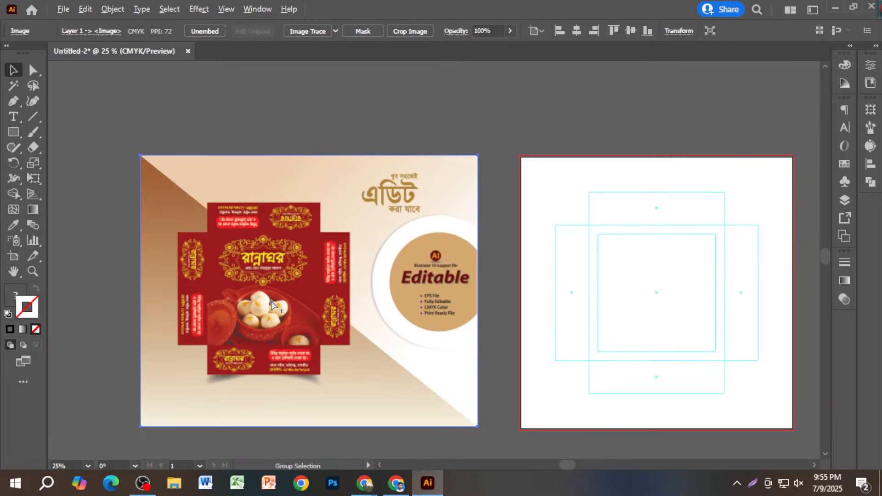
{"action": "scroll", "coordinate": [285, 271], "scroll_direction": "right", "scroll_amount": 1}
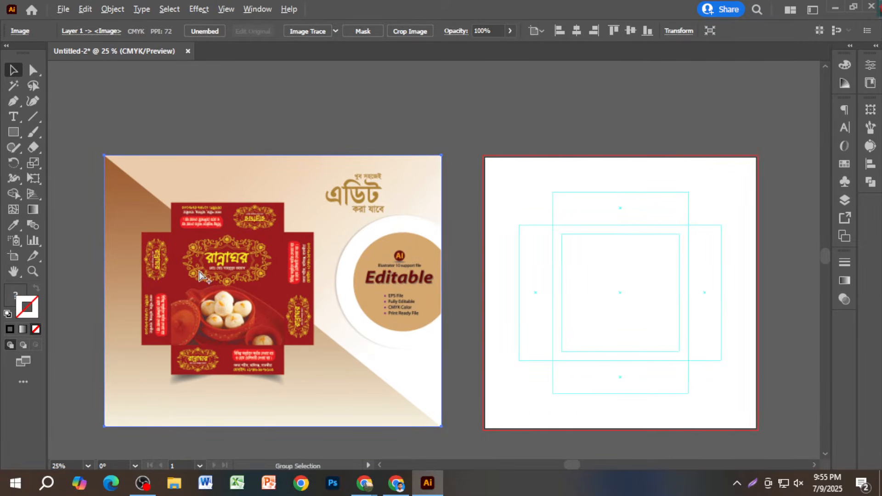
{"action": "scroll", "coordinate": [220, 274], "scroll_direction": "up", "scroll_amount": 2}
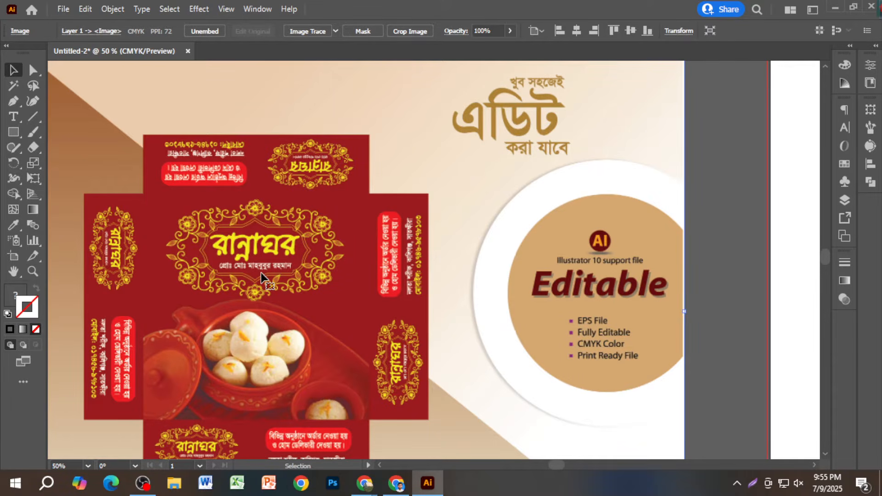
{"action": "scroll", "coordinate": [260, 274], "scroll_direction": "down", "scroll_amount": 3}
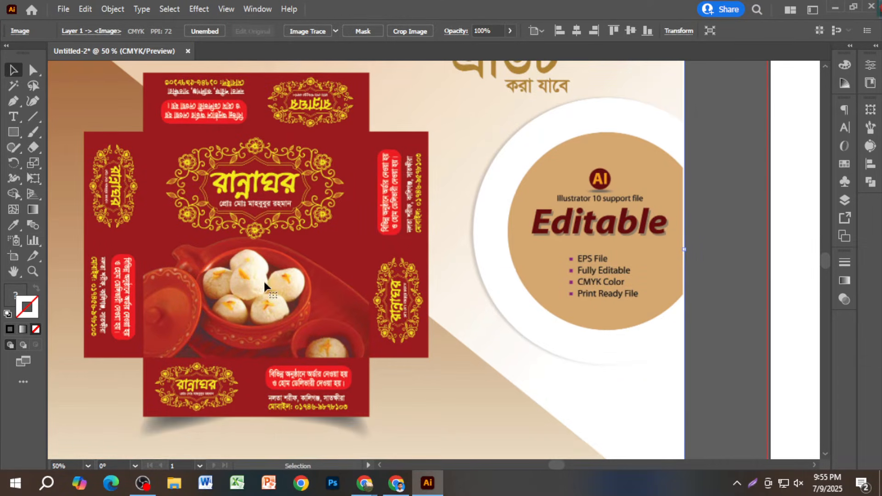
{"action": "scroll", "coordinate": [449, 304], "scroll_direction": "down", "scroll_amount": 1}
{"action": "scroll", "coordinate": [436, 306], "scroll_direction": "right", "scroll_amount": 5}
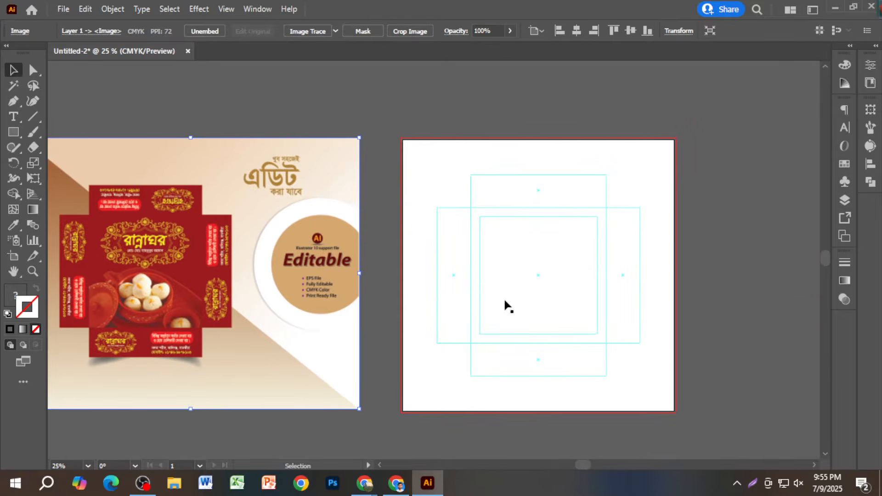
- Select the die-line's inner square and open its fill Color Picker, cancelling without changes
{"action": "scroll", "coordinate": [557, 294], "scroll_direction": "up", "scroll_amount": 1}
{"action": "left_click", "coordinate": [557, 292]}
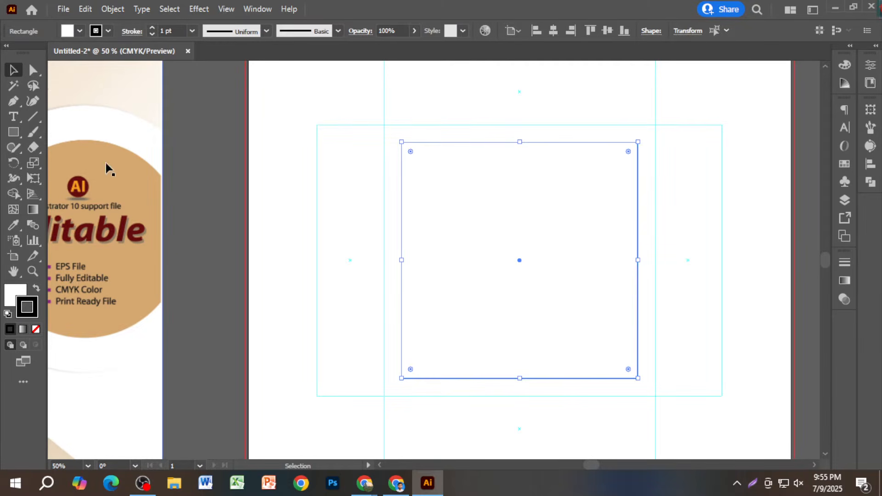
{"action": "double_click", "coordinate": [13, 298]}
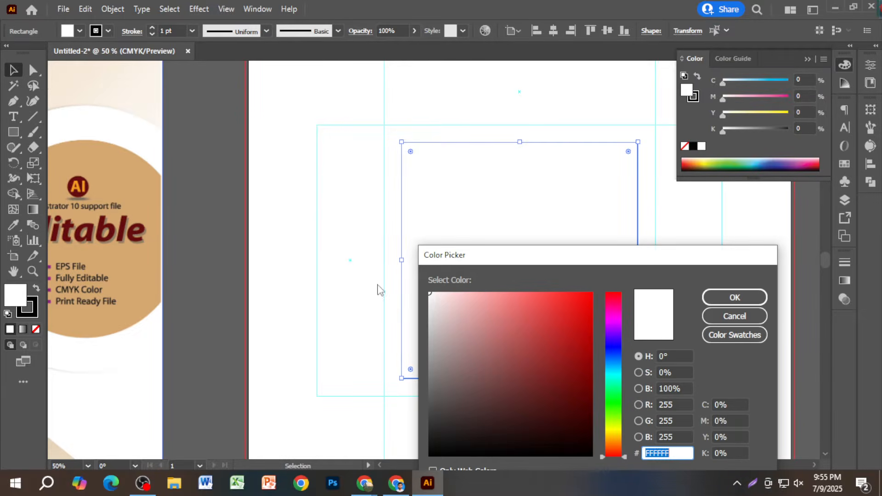
{"action": "left_click", "coordinate": [734, 316]}
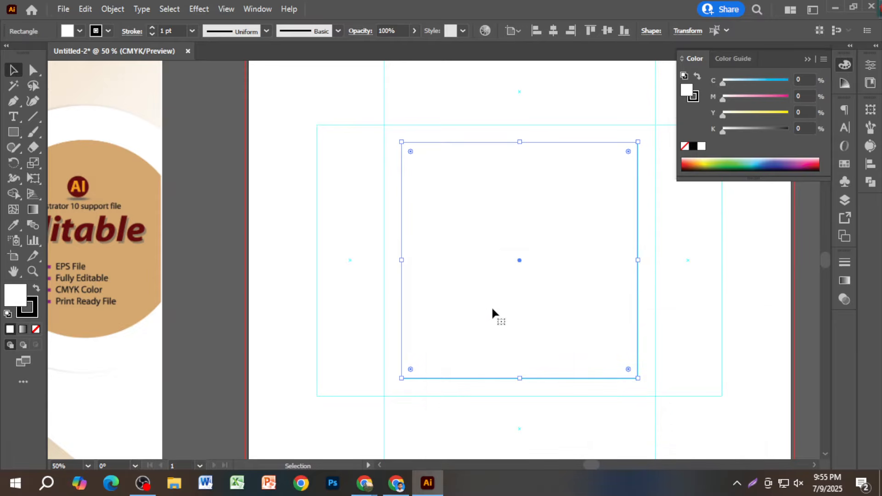
- Drag the brown mockup image farther left of the die-line artboard and deselect
{"action": "scroll", "coordinate": [521, 303], "scroll_direction": "down", "scroll_amount": 2}
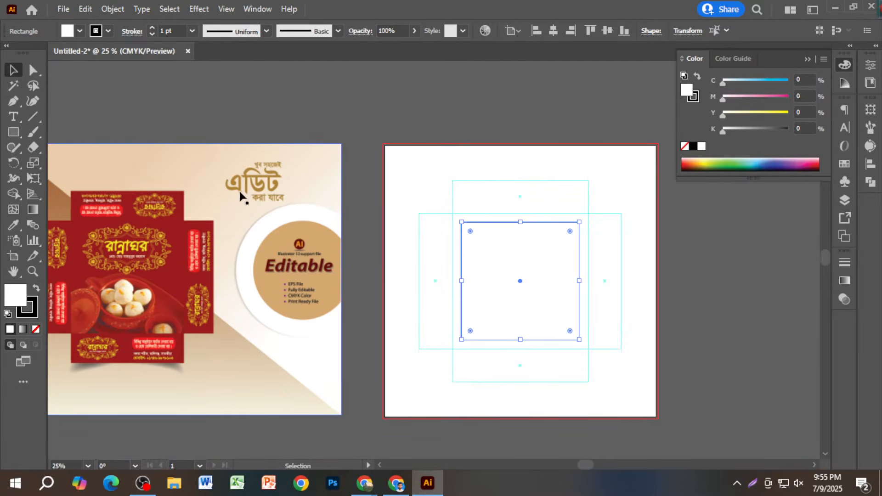
{"action": "scroll", "coordinate": [252, 215], "scroll_direction": "down", "scroll_amount": 2}
{"action": "left_click_drag", "start_coordinate": [205, 258], "coordinate": [388, 271]}
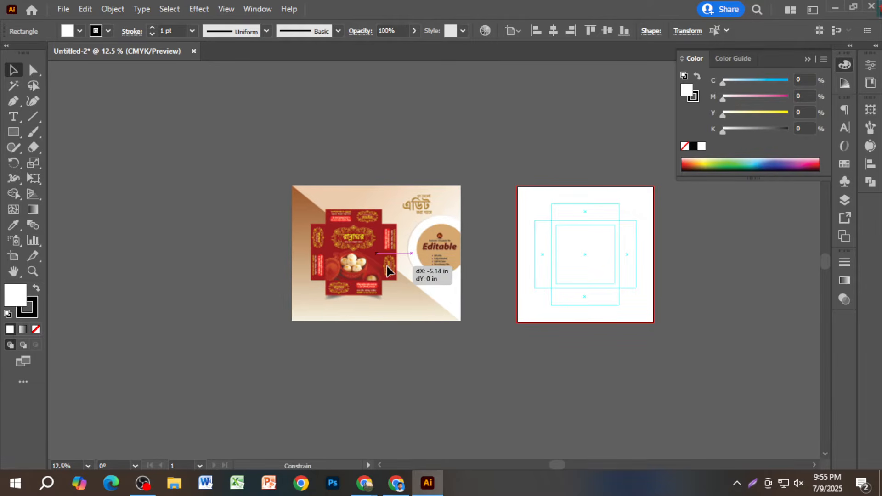
{"action": "left_click", "coordinate": [406, 337]}
{"action": "scroll", "coordinate": [337, 278], "scroll_direction": "up", "scroll_amount": 2}
{"action": "scroll", "coordinate": [342, 207], "scroll_direction": "up", "scroll_amount": 1}
{"action": "scroll", "coordinate": [342, 207], "scroll_direction": "down", "scroll_amount": 1}
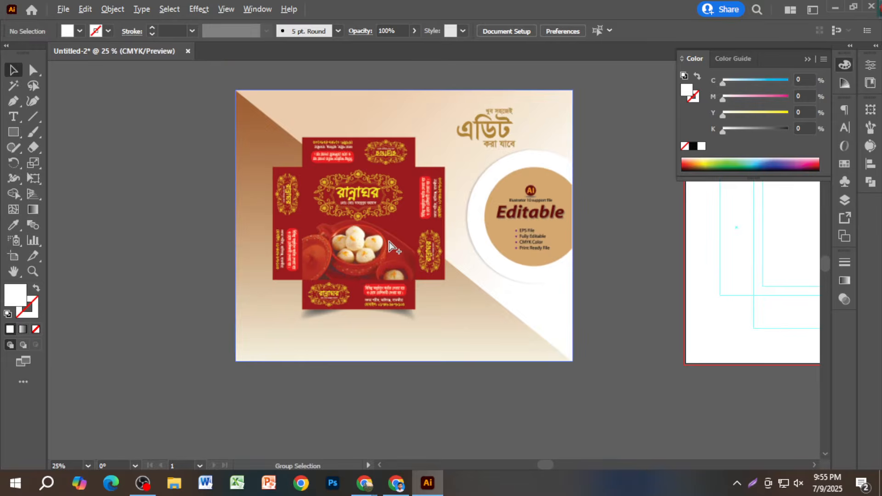
- In a new Chrome tab, search for মিষ্টি and show the image results
{"action": "mouse_move", "coordinate": [370, 477]}
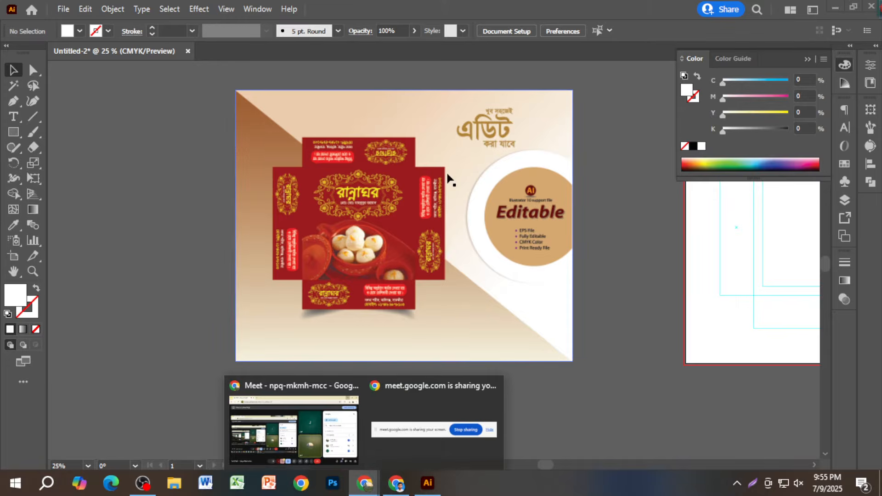
{"action": "left_click", "coordinate": [396, 484]}
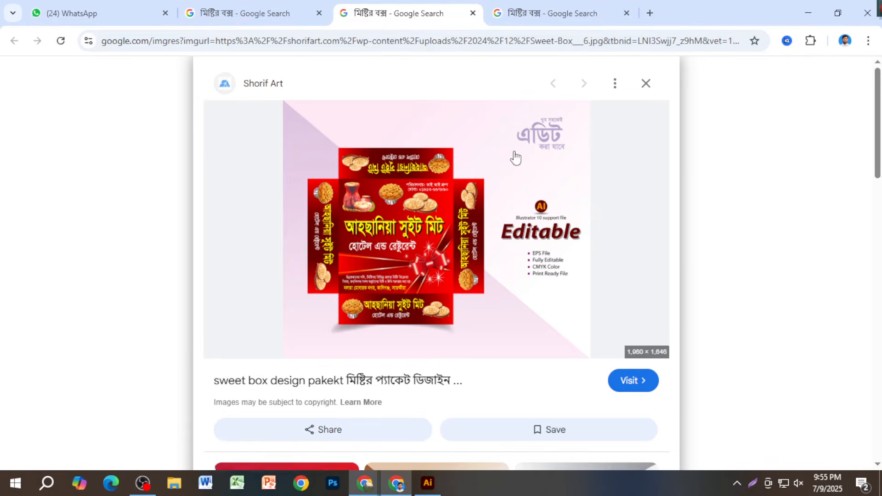
{"action": "left_click", "coordinate": [650, 14]}
{"action": "left_click", "coordinate": [558, 41]}
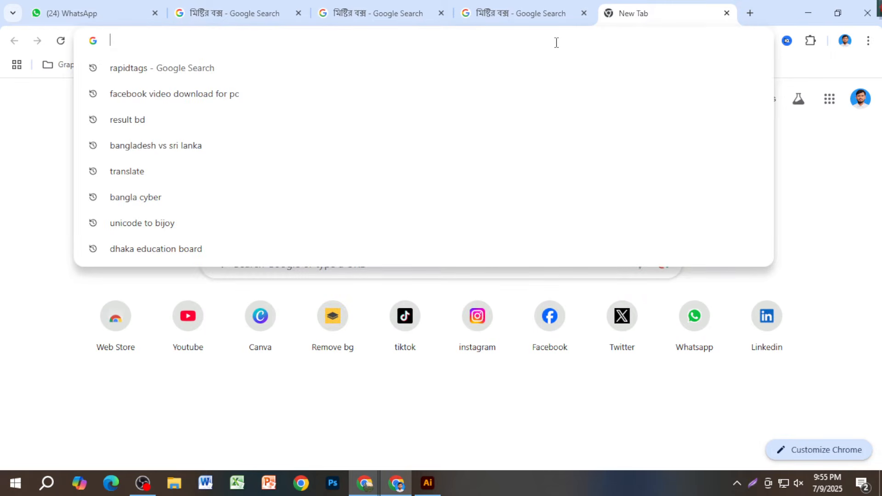
{"action": "type", "text": "মি"}
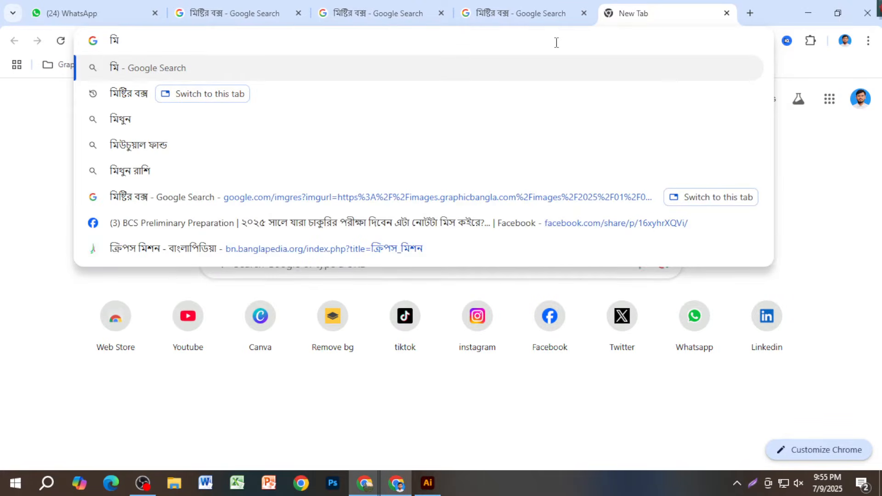
{"action": "type", "text": "ষ্টি"}
{"action": "key", "text": "Return"}
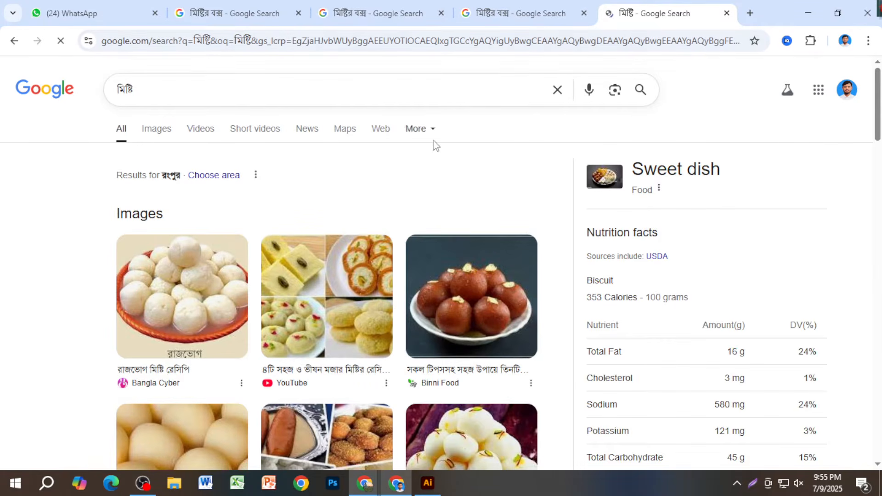
{"action": "left_click", "coordinate": [159, 137]}
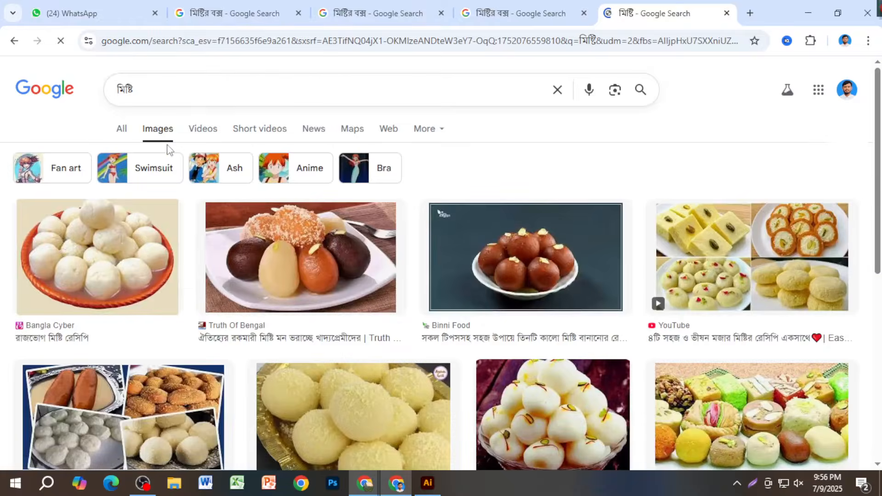
- Scroll the মিষ্টি image results and preview the Dainikbangla gulab jamun photo
{"action": "scroll", "coordinate": [262, 264], "scroll_direction": "down", "scroll_amount": 2}
{"action": "scroll", "coordinate": [262, 264], "scroll_direction": "down", "scroll_amount": 9}
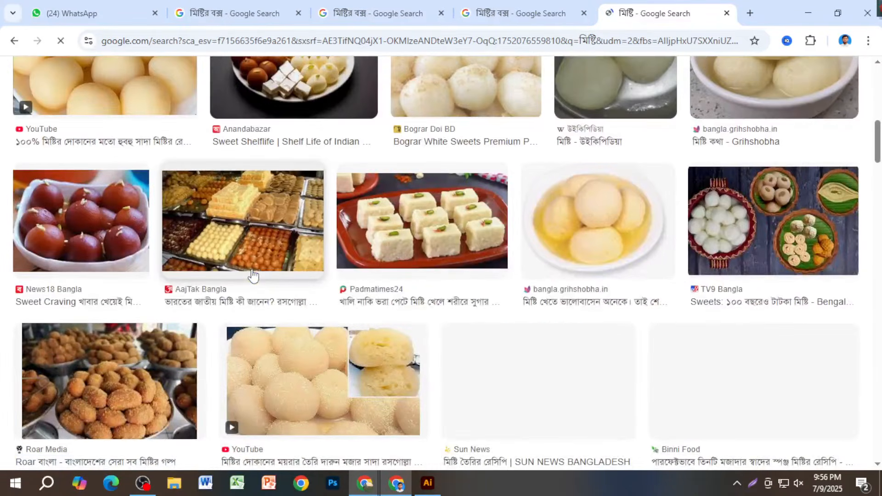
{"action": "scroll", "coordinate": [271, 278], "scroll_direction": "down", "scroll_amount": 10}
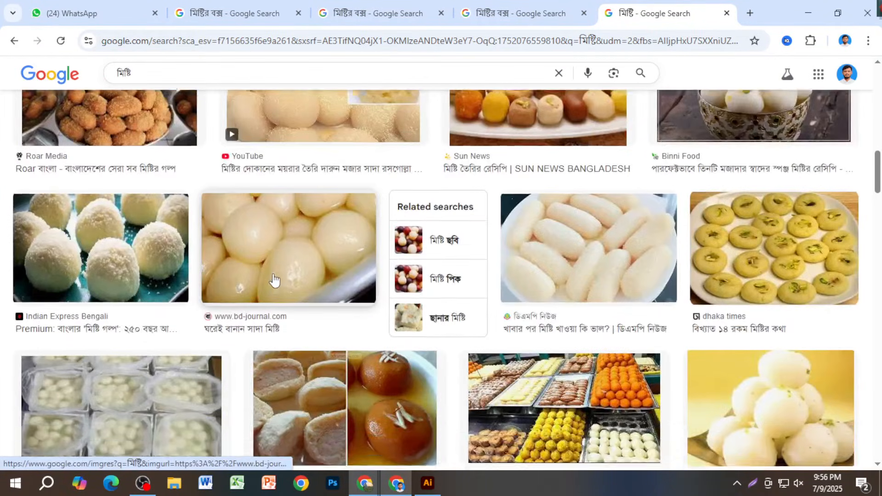
{"action": "scroll", "coordinate": [274, 280], "scroll_direction": "down", "scroll_amount": 15}
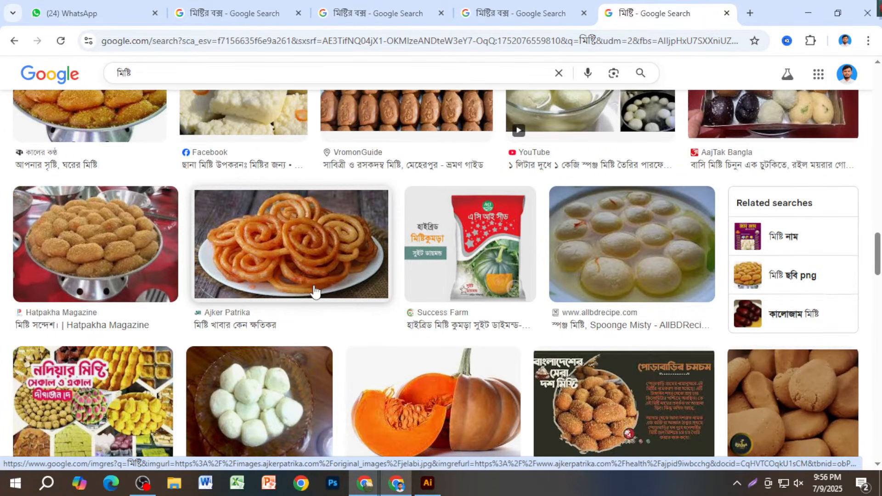
{"action": "scroll", "coordinate": [314, 292], "scroll_direction": "down", "scroll_amount": 9}
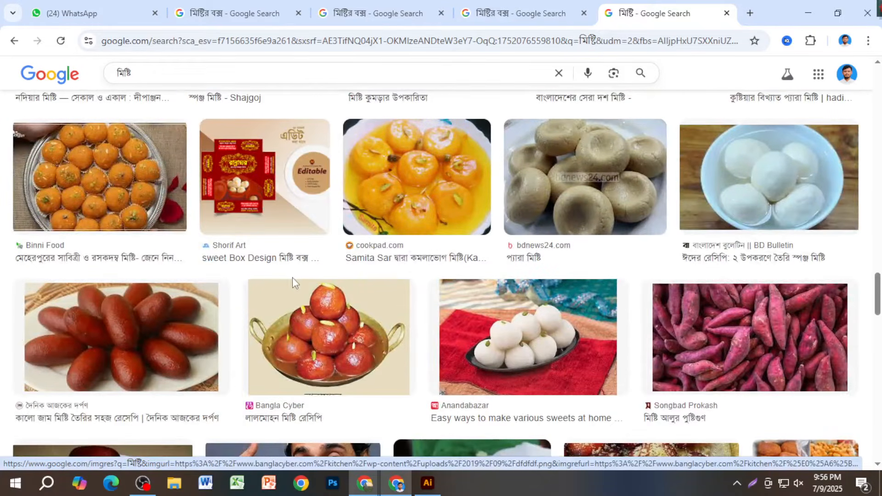
{"action": "scroll", "coordinate": [291, 280], "scroll_direction": "down", "scroll_amount": 4}
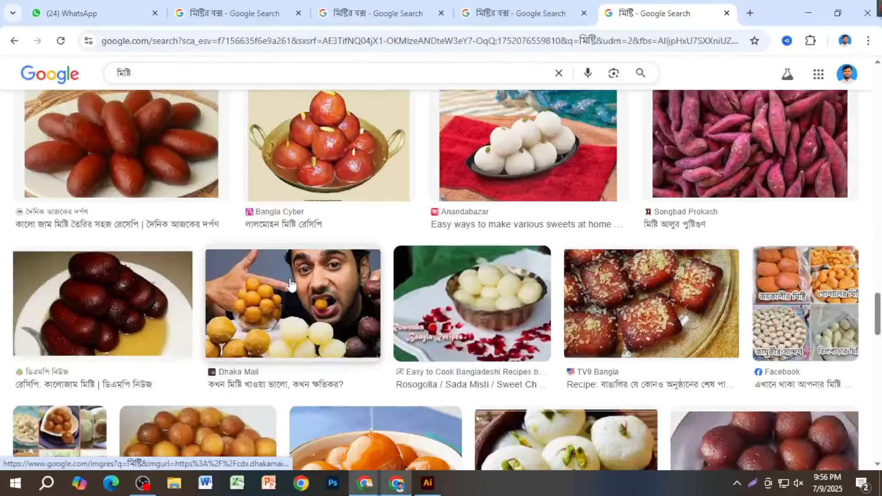
{"action": "scroll", "coordinate": [289, 284], "scroll_direction": "down", "scroll_amount": 5}
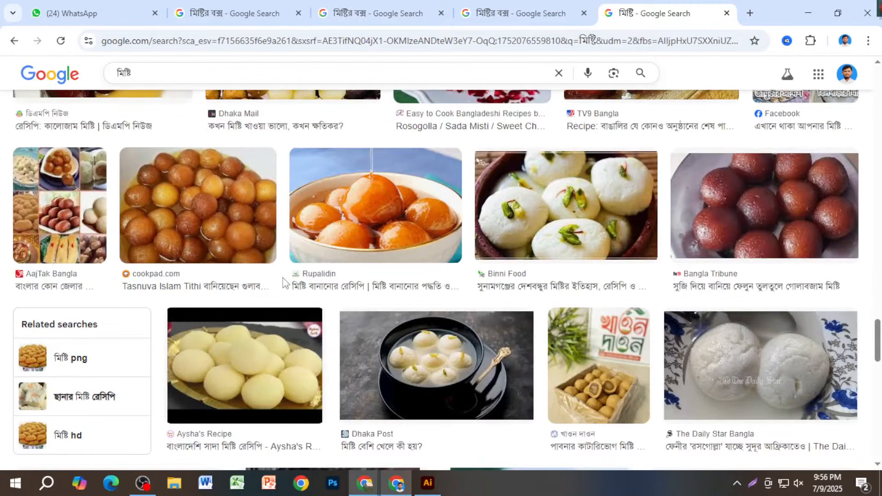
{"action": "scroll", "coordinate": [266, 281], "scroll_direction": "down", "scroll_amount": 4}
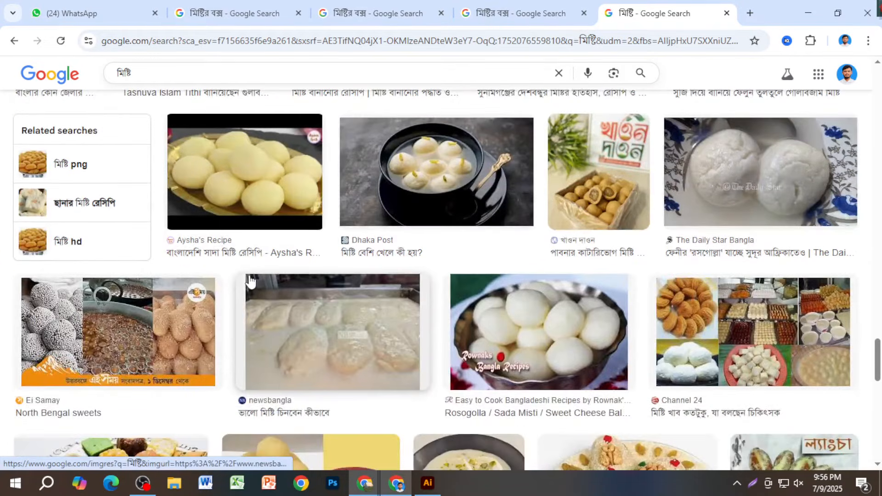
{"action": "scroll", "coordinate": [248, 281], "scroll_direction": "down", "scroll_amount": 6}
{"action": "scroll", "coordinate": [239, 283], "scroll_direction": "down", "scroll_amount": 4}
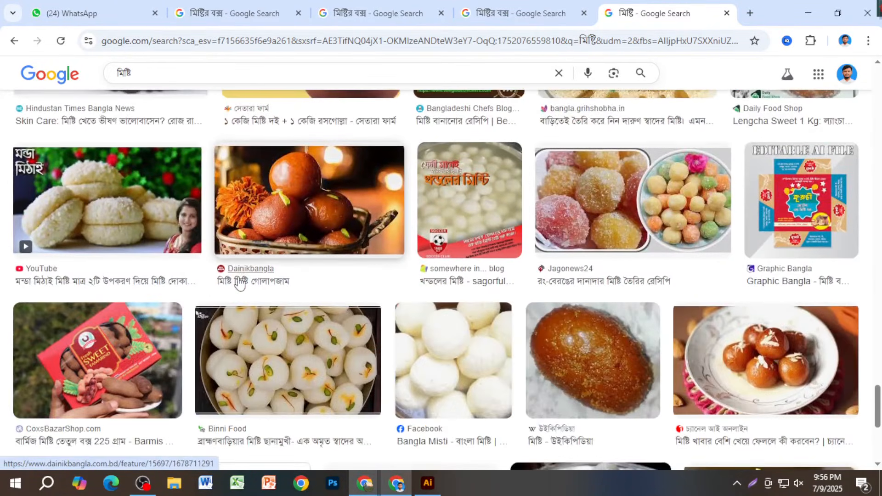
{"action": "left_click", "coordinate": [361, 282]}
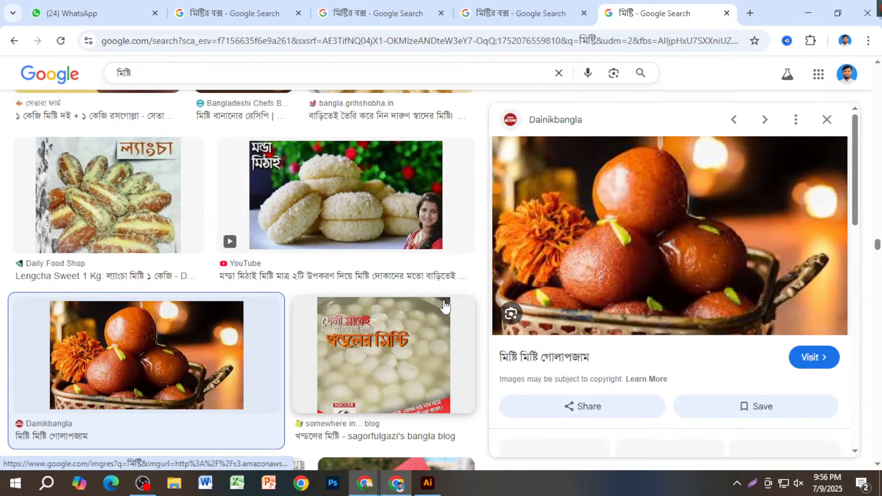
- Copy the gulab jamun photo to the clipboard
{"action": "scroll", "coordinate": [444, 306], "scroll_direction": "down", "scroll_amount": 3}
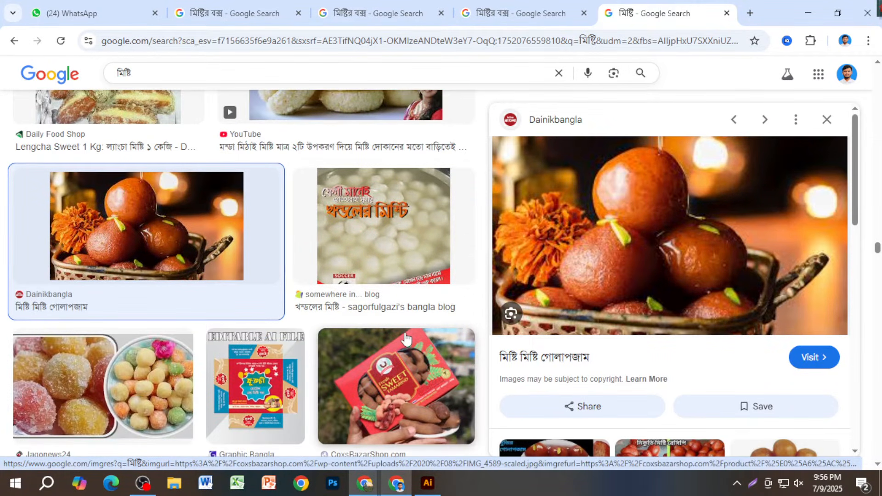
{"action": "scroll", "coordinate": [640, 343], "scroll_direction": "down", "scroll_amount": 4}
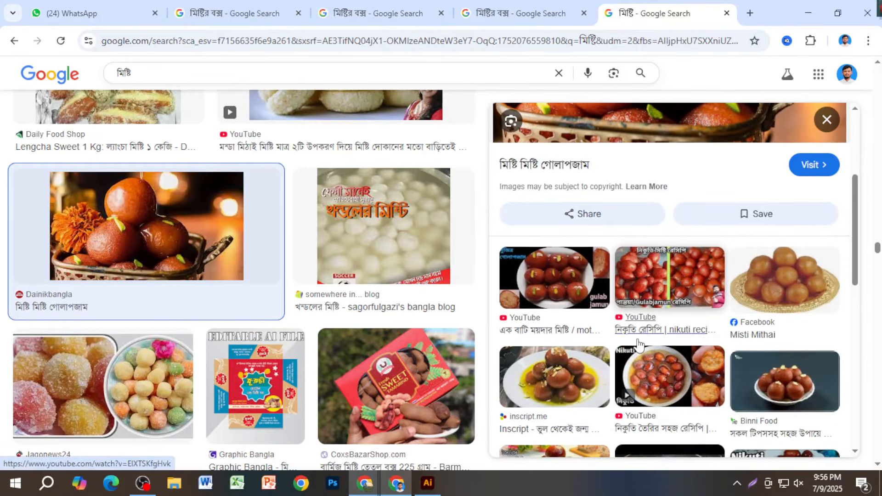
{"action": "scroll", "coordinate": [638, 348], "scroll_direction": "up", "scroll_amount": 4}
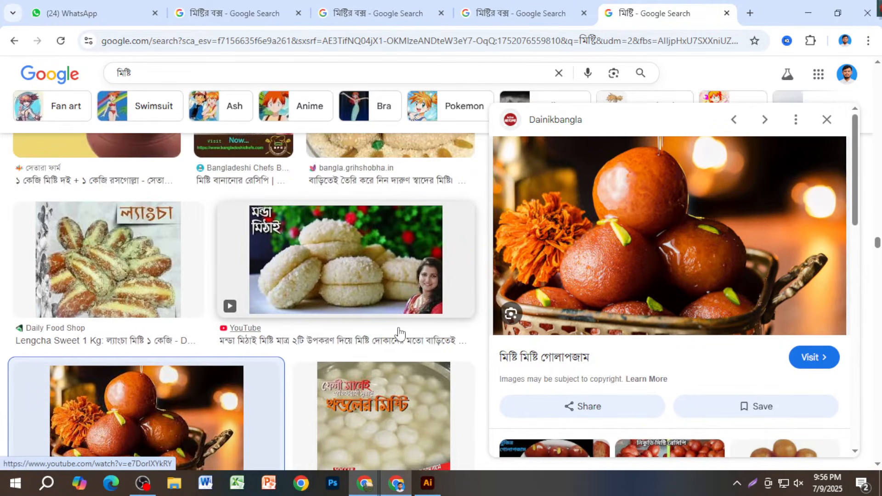
{"action": "right_click", "coordinate": [684, 172]}
{"action": "left_click", "coordinate": [737, 386]}
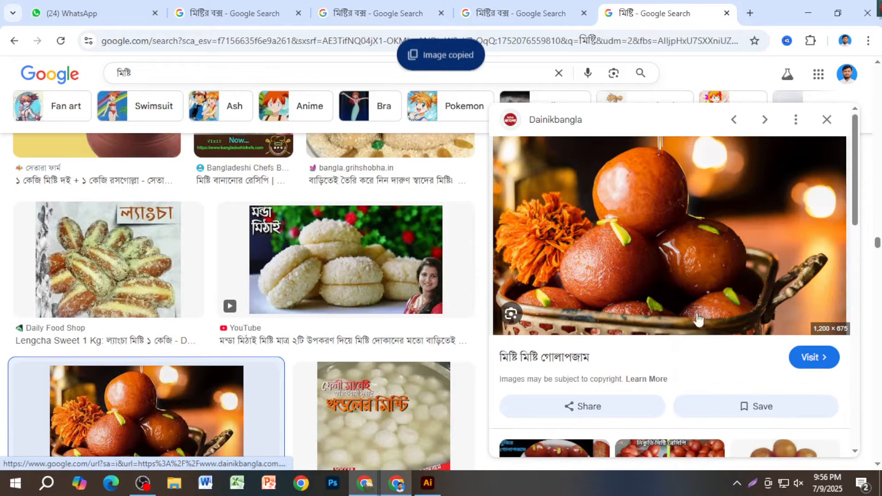
- Preview a related sweets shop image among the results
{"action": "scroll", "coordinate": [469, 389], "scroll_direction": "down", "scroll_amount": 5}
{"action": "scroll", "coordinate": [735, 321], "scroll_direction": "down", "scroll_amount": 8}
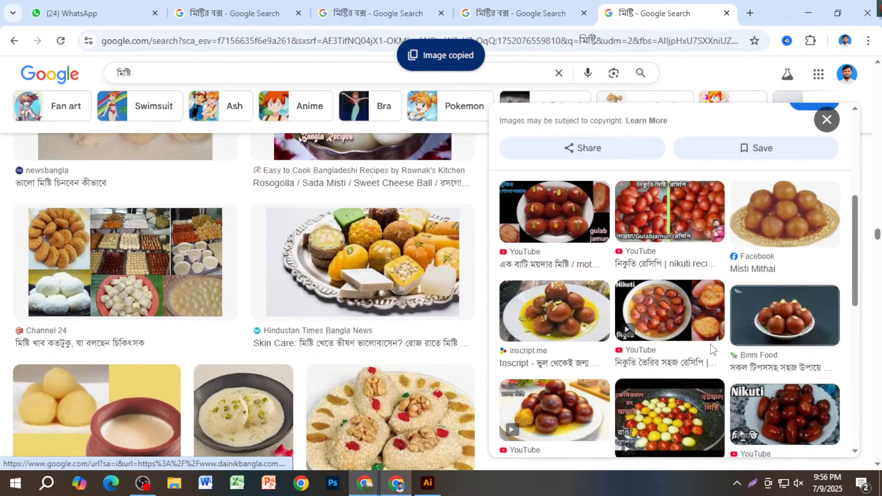
{"action": "scroll", "coordinate": [797, 232], "scroll_direction": "down", "scroll_amount": 5}
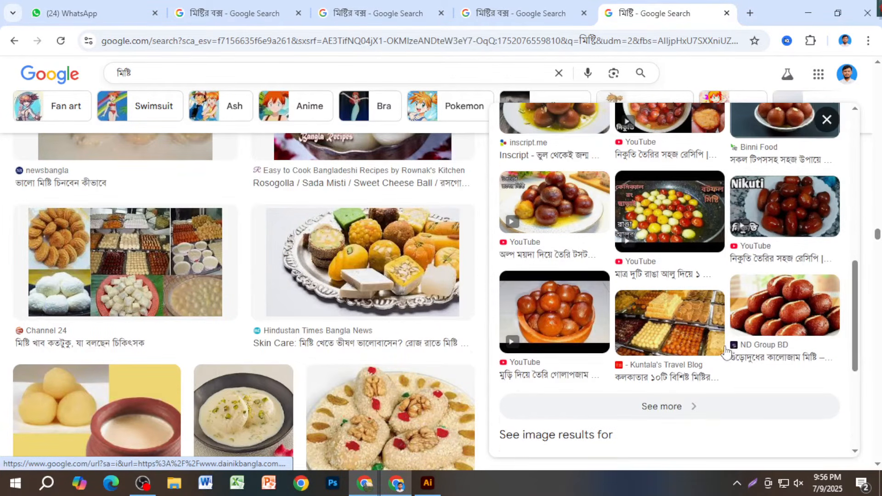
{"action": "scroll", "coordinate": [733, 325], "scroll_direction": "up", "scroll_amount": 5}
{"action": "scroll", "coordinate": [734, 324], "scroll_direction": "up", "scroll_amount": 3}
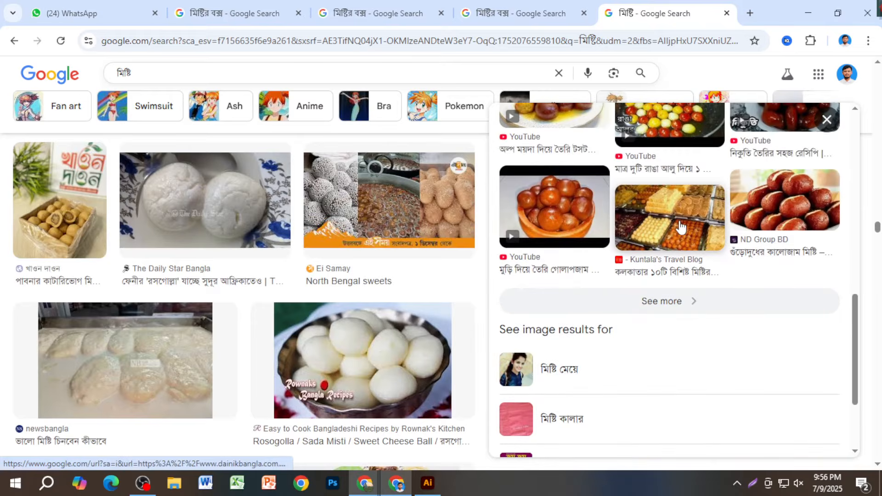
{"action": "left_click", "coordinate": [679, 229]}
{"action": "scroll", "coordinate": [683, 315], "scroll_direction": "down", "scroll_amount": 5}
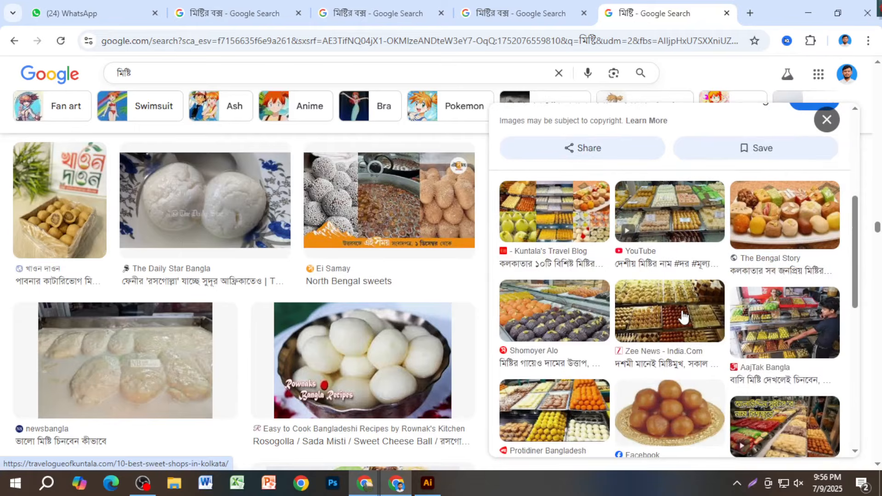
{"action": "scroll", "coordinate": [673, 329], "scroll_direction": "down", "scroll_amount": 6}
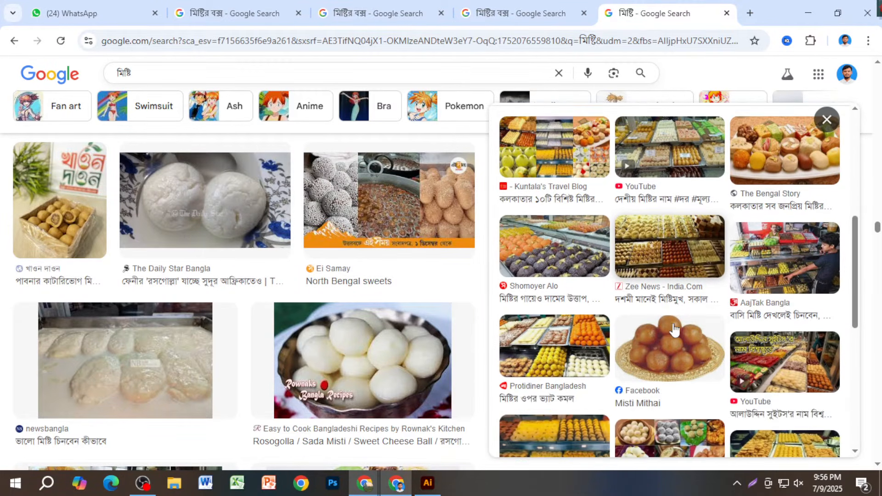
{"action": "scroll", "coordinate": [674, 329], "scroll_direction": "up", "scroll_amount": 5}
{"action": "scroll", "coordinate": [364, 271], "scroll_direction": "up", "scroll_amount": 10}
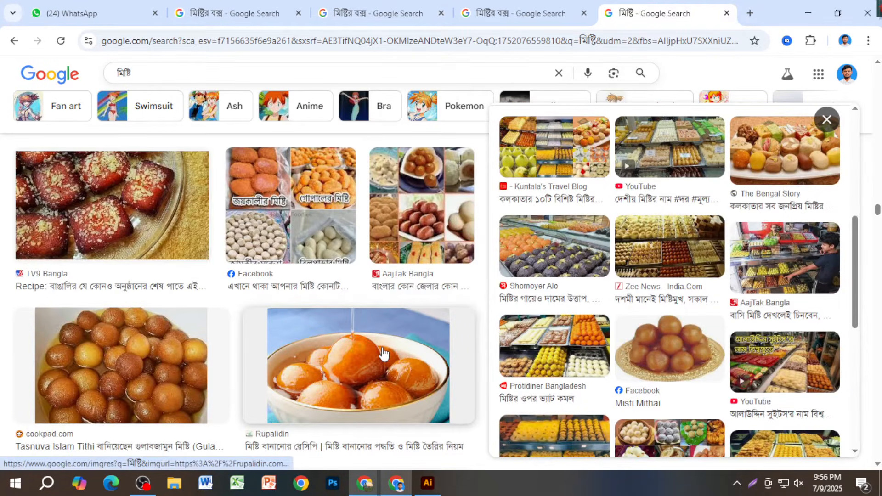
{"action": "scroll", "coordinate": [384, 355], "scroll_direction": "up", "scroll_amount": 3}
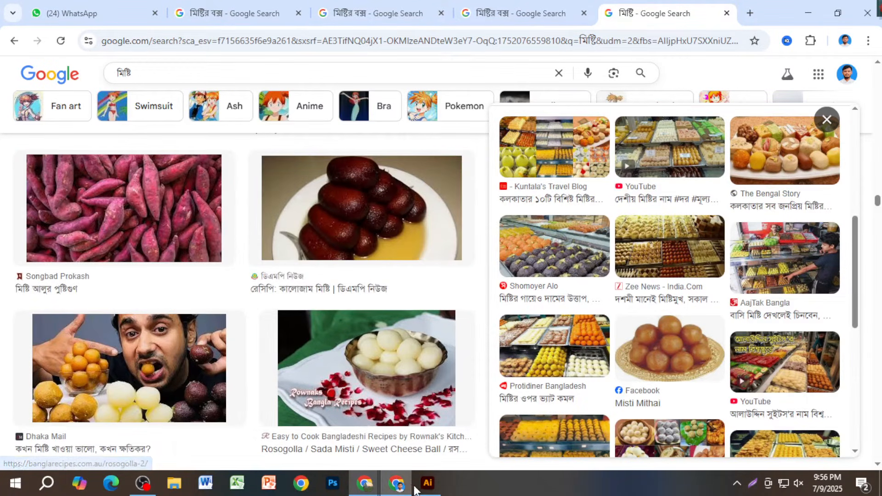
- Paste the gulab jamun photo onto the Illustrator box design, then return to Chrome
{"action": "left_click", "coordinate": [429, 482]}
{"action": "key", "text": "ctrl+v"}
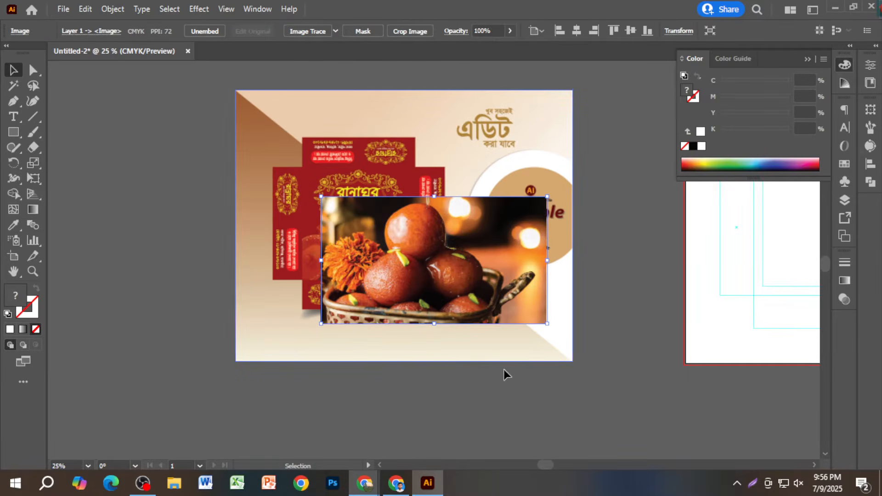
{"action": "left_click", "coordinate": [394, 482]}
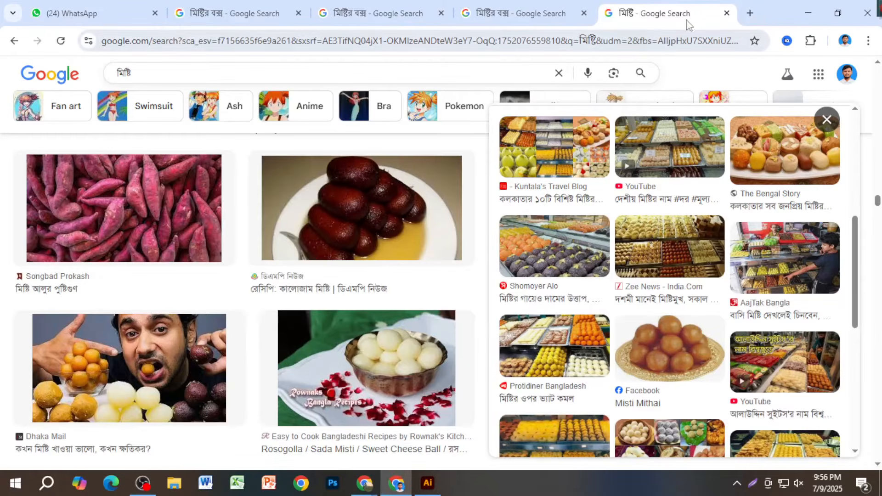
- In another new tab, search 'design shape' and show the image results
{"action": "left_click", "coordinate": [755, 11]}
{"action": "left_click", "coordinate": [639, 48]}
{"action": "type", "text": "ডি"}
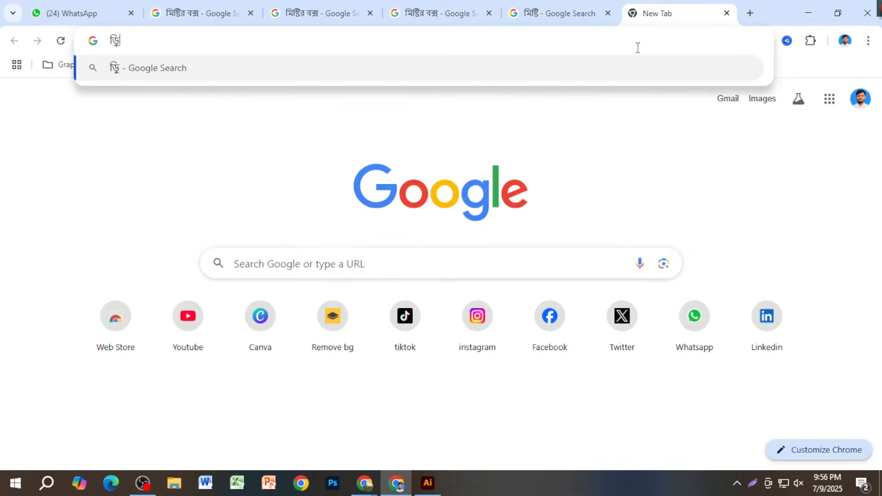
{"action": "key", "text": "BackSpace"}
{"action": "key", "text": "BackSpace"}
{"action": "type", "text": "design shap"}
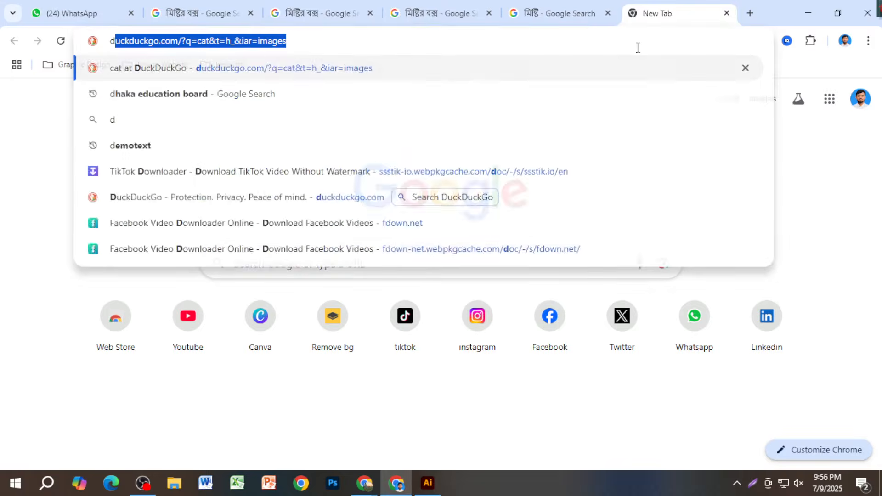
{"action": "type", "text": "e"}
{"action": "key", "text": "Return"}
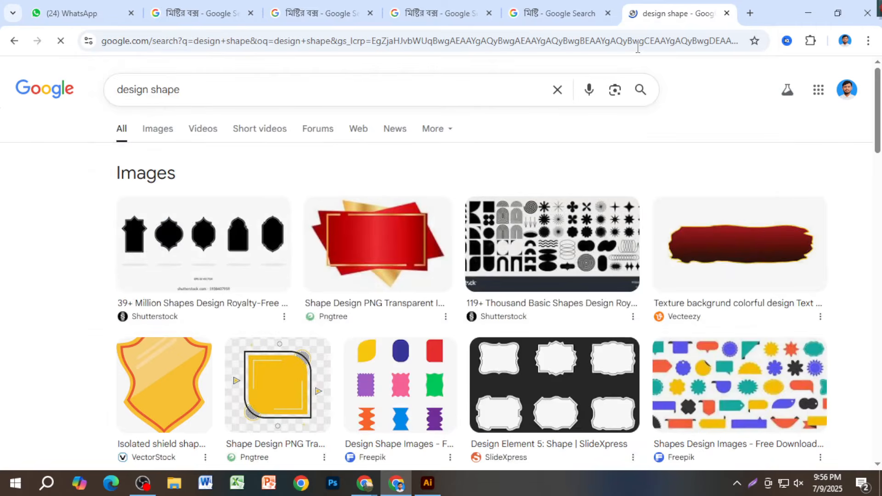
{"action": "scroll", "coordinate": [391, 257], "scroll_direction": "down", "scroll_amount": 6}
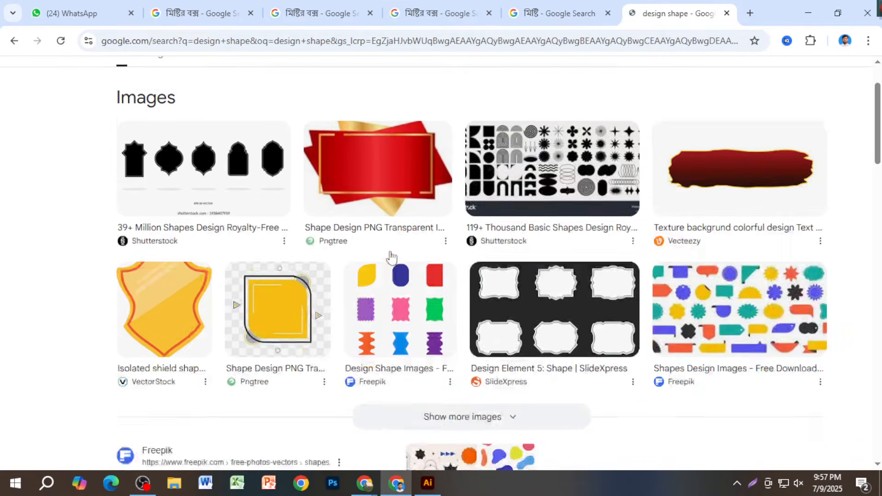
{"action": "scroll", "coordinate": [391, 257], "scroll_direction": "up", "scroll_amount": 6}
{"action": "left_click", "coordinate": [167, 132]}
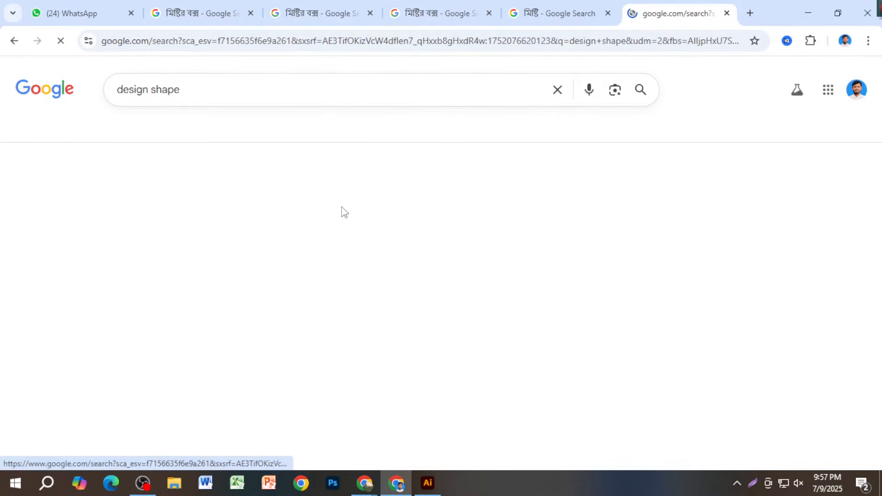
- Preview the red Pngtree banner shape and copy the image
{"action": "scroll", "coordinate": [282, 281], "scroll_direction": "down", "scroll_amount": 7}
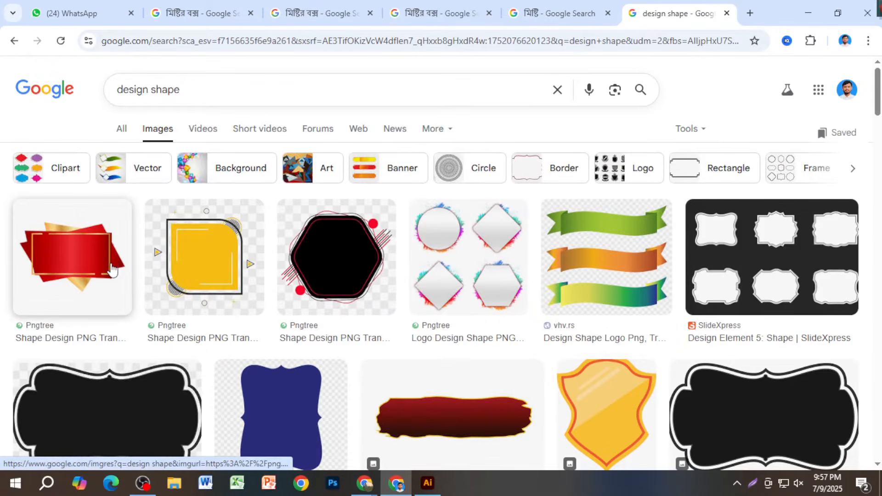
{"action": "left_click", "coordinate": [61, 260]}
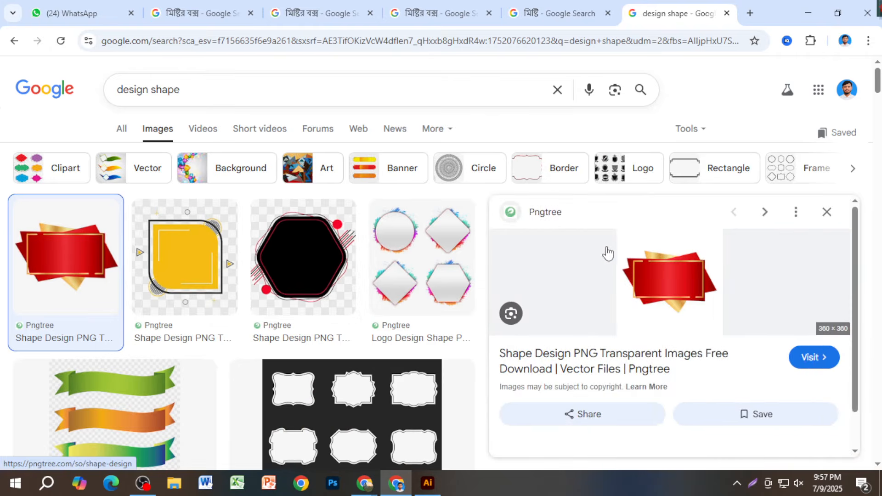
{"action": "right_click", "coordinate": [678, 285]}
{"action": "left_click", "coordinate": [711, 390]}
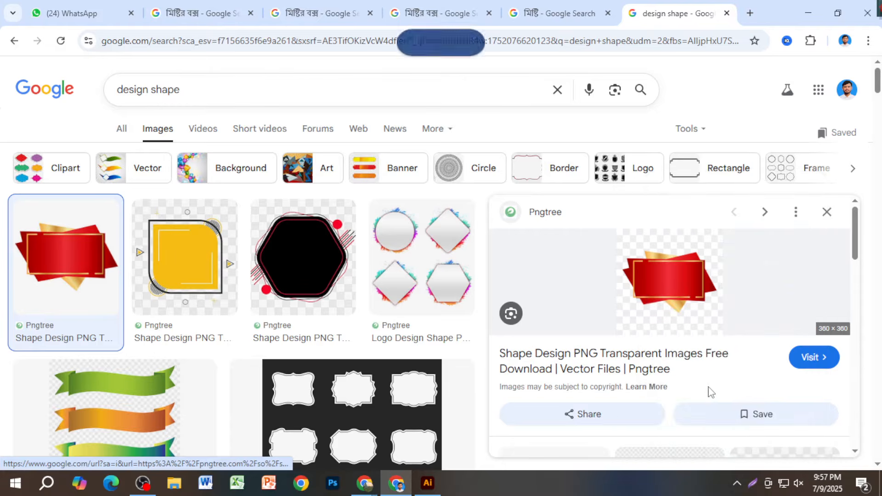
- Browse the See more results of images similar to the red banner
{"action": "scroll", "coordinate": [644, 379], "scroll_direction": "down", "scroll_amount": 15}
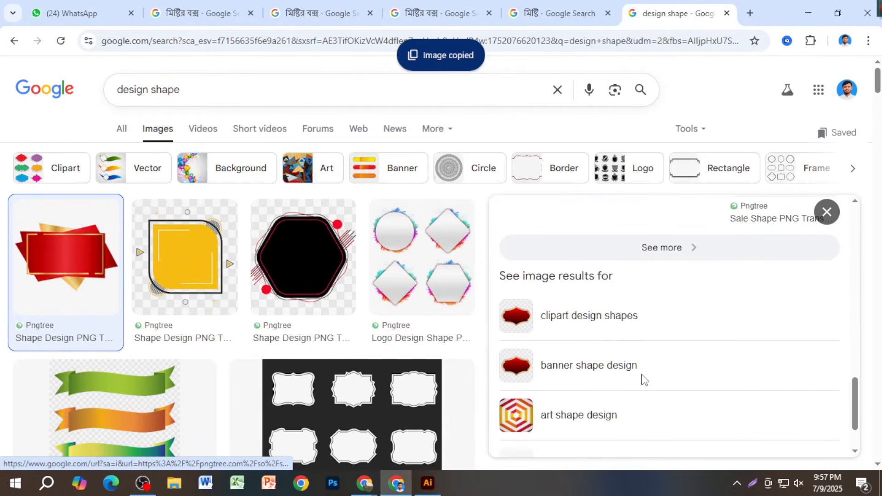
{"action": "scroll", "coordinate": [644, 380], "scroll_direction": "down", "scroll_amount": 2}
{"action": "scroll", "coordinate": [640, 380], "scroll_direction": "up", "scroll_amount": 5}
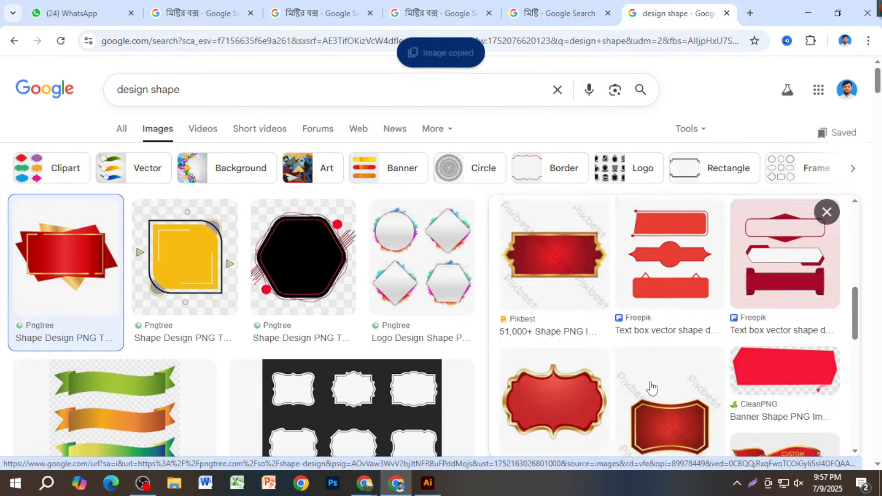
{"action": "scroll", "coordinate": [652, 388], "scroll_direction": "up", "scroll_amount": 6}
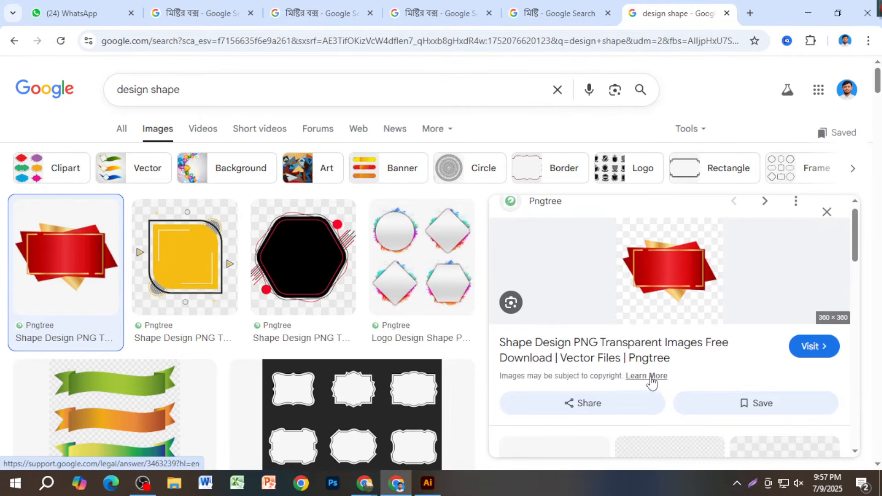
{"action": "scroll", "coordinate": [688, 377], "scroll_direction": "down", "scroll_amount": 4}
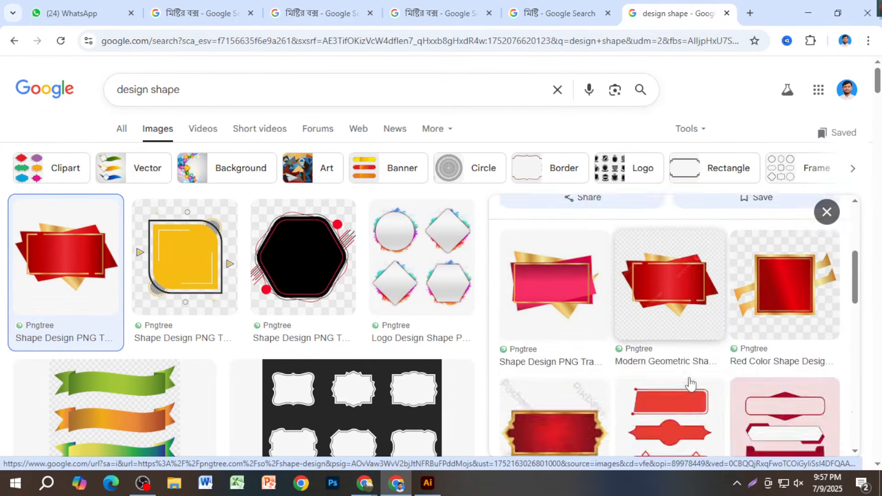
{"action": "scroll", "coordinate": [689, 385], "scroll_direction": "down", "scroll_amount": 5}
{"action": "scroll", "coordinate": [686, 385], "scroll_direction": "up", "scroll_amount": 2}
{"action": "left_click", "coordinate": [679, 376]}
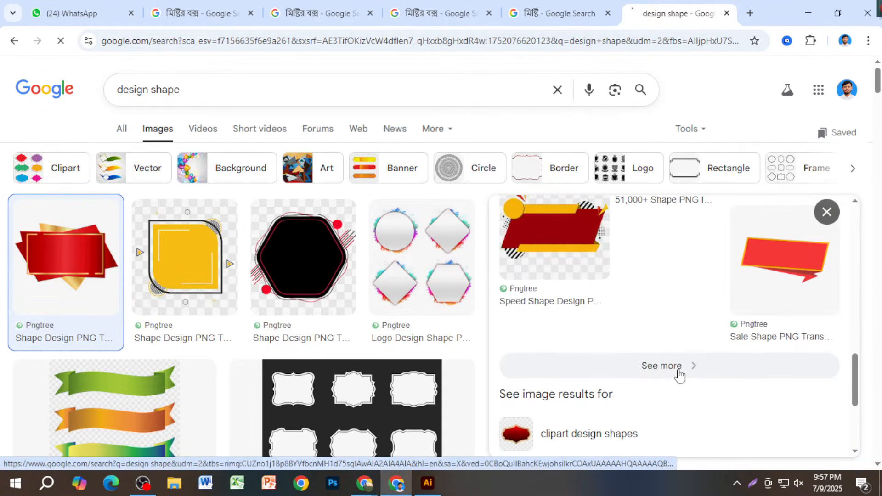
{"action": "scroll", "coordinate": [538, 379], "scroll_direction": "down", "scroll_amount": 5}
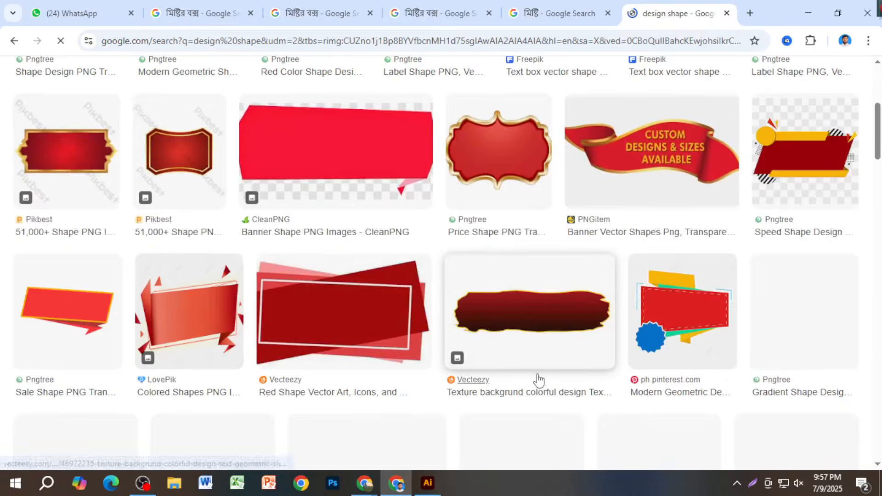
{"action": "scroll", "coordinate": [538, 380], "scroll_direction": "down", "scroll_amount": 2}
{"action": "scroll", "coordinate": [540, 381], "scroll_direction": "down", "scroll_amount": 3}
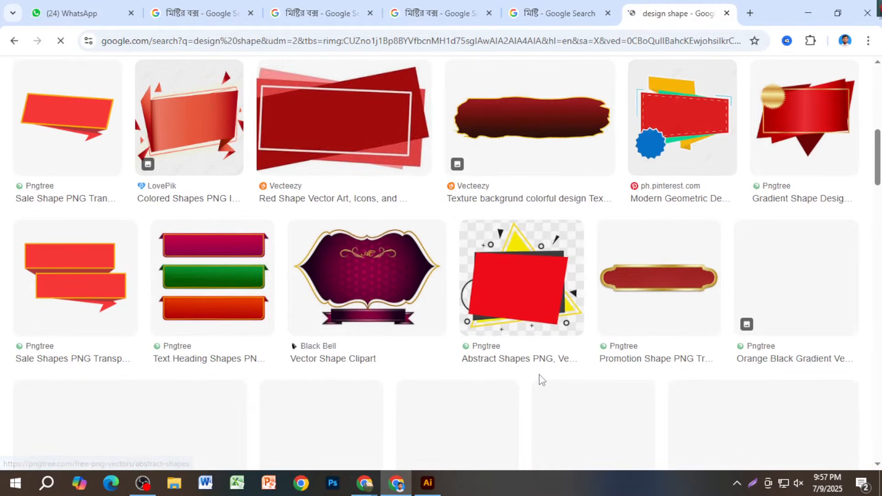
{"action": "scroll", "coordinate": [542, 380], "scroll_direction": "down", "scroll_amount": 7}
{"action": "scroll", "coordinate": [413, 352], "scroll_direction": "up", "scroll_amount": 4}
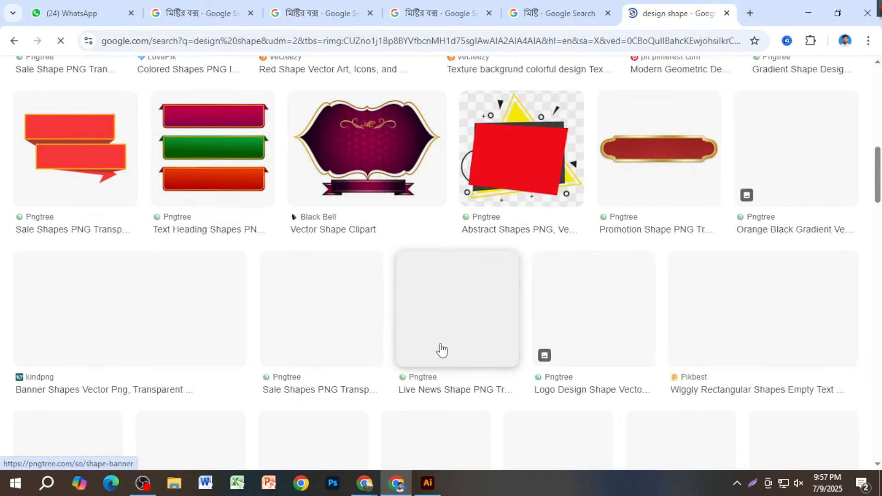
{"action": "scroll", "coordinate": [390, 370], "scroll_direction": "down", "scroll_amount": 4}
{"action": "scroll", "coordinate": [459, 373], "scroll_direction": "up", "scroll_amount": 5}
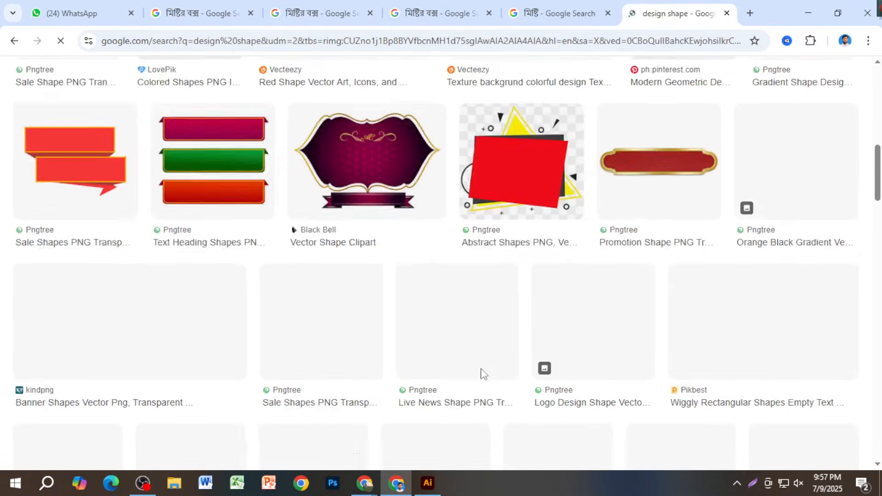
{"action": "scroll", "coordinate": [482, 373], "scroll_direction": "up", "scroll_amount": 3}
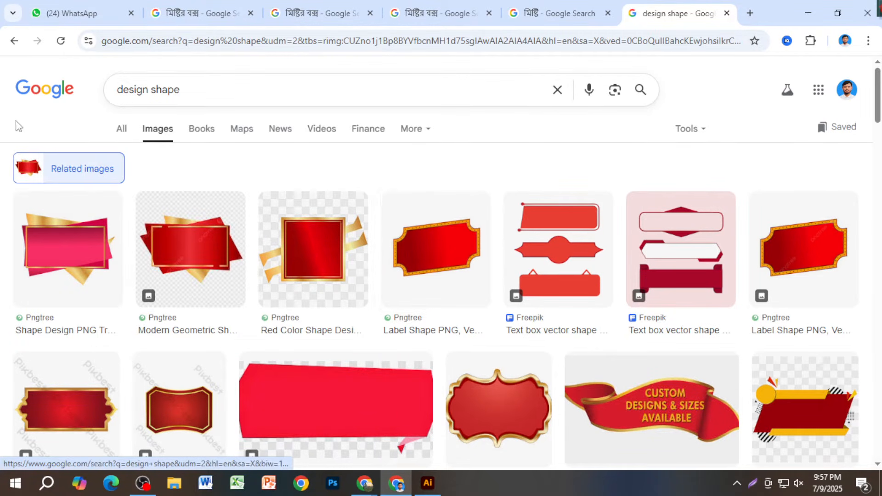
- Back in the design shape results, preview the PNGitem ornamental oval frame and bring up its context menu
{"action": "left_click", "coordinate": [14, 41]}
{"action": "scroll", "coordinate": [625, 298], "scroll_direction": "up", "scroll_amount": 5}
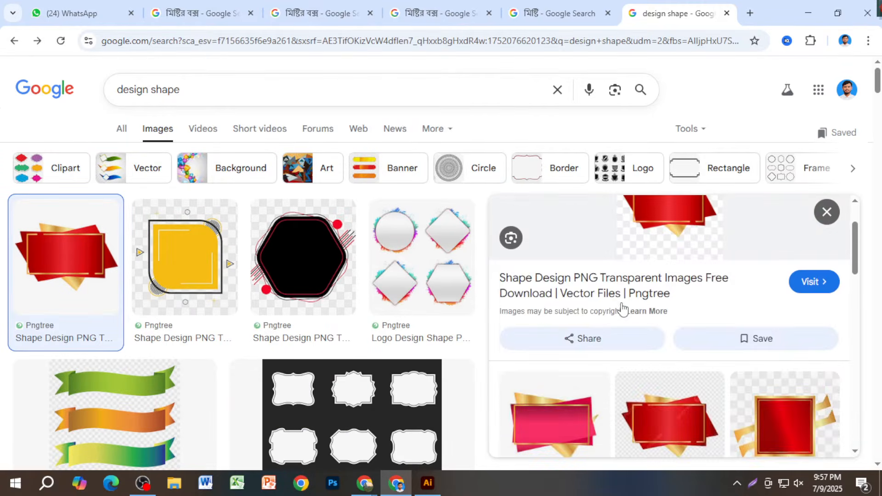
{"action": "scroll", "coordinate": [267, 384], "scroll_direction": "down", "scroll_amount": 15}
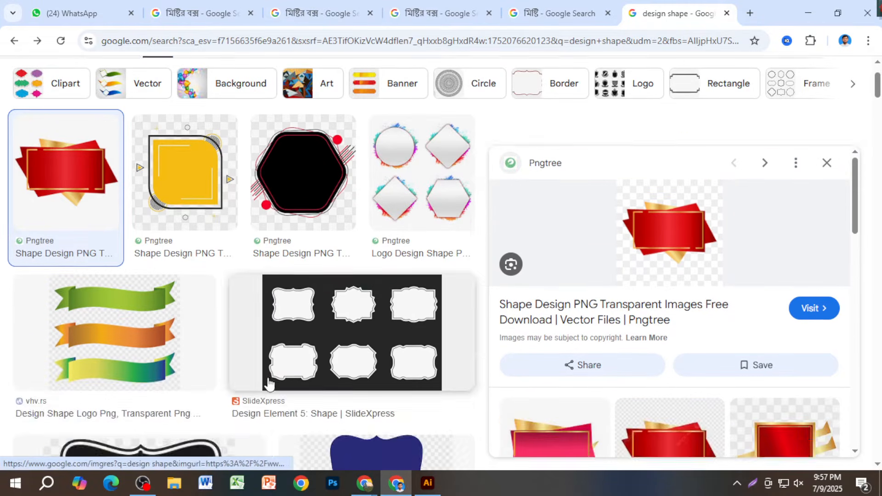
{"action": "scroll", "coordinate": [270, 385], "scroll_direction": "down", "scroll_amount": 6}
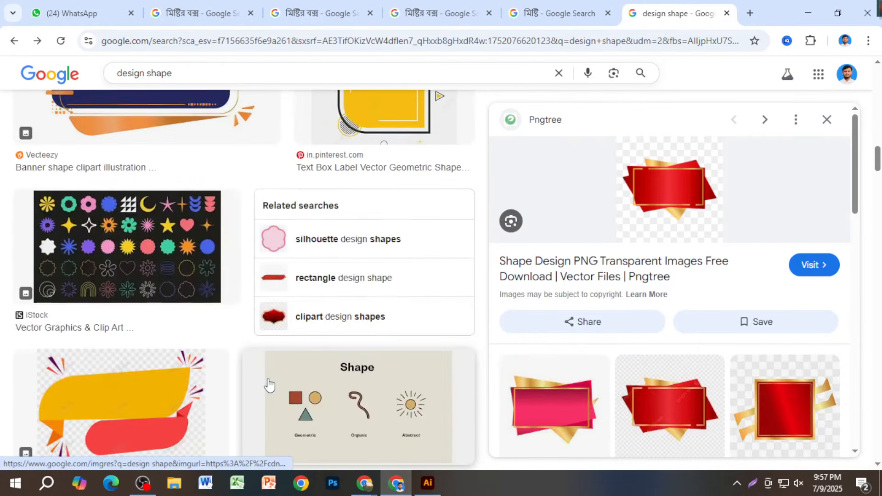
{"action": "scroll", "coordinate": [269, 385], "scroll_direction": "down", "scroll_amount": 10}
{"action": "scroll", "coordinate": [119, 308], "scroll_direction": "up", "scroll_amount": 4}
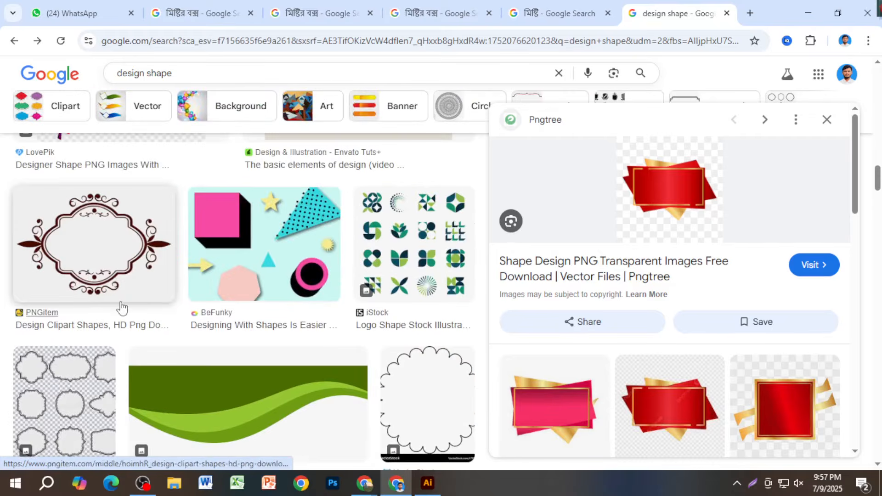
{"action": "left_click", "coordinate": [82, 271]}
{"action": "right_click", "coordinate": [623, 228]}
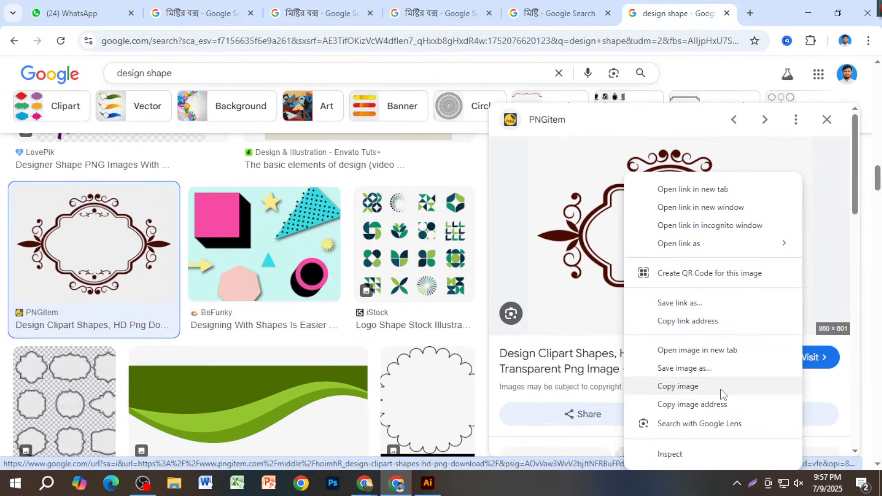
- Open the Design Clipart Shapes frame's PNGitem page in a new tab and browse the clipart grid
{"action": "left_click", "coordinate": [591, 303]}
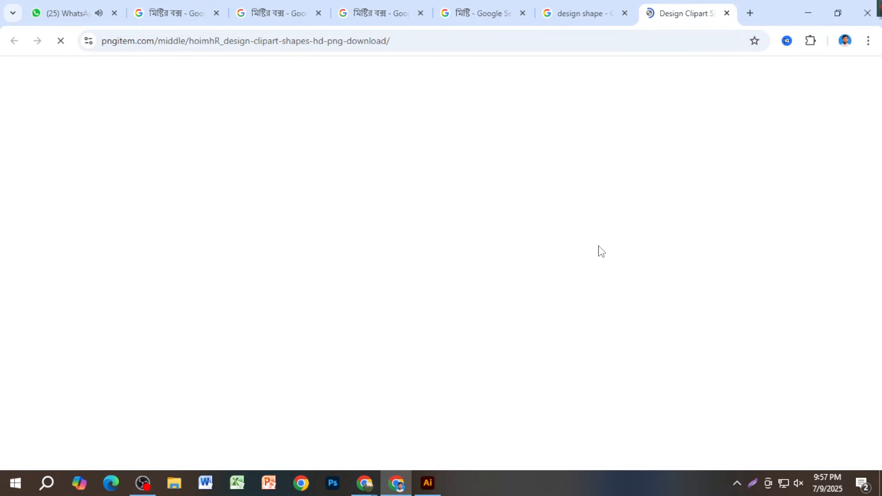
{"action": "scroll", "coordinate": [434, 285], "scroll_direction": "down", "scroll_amount": 3}
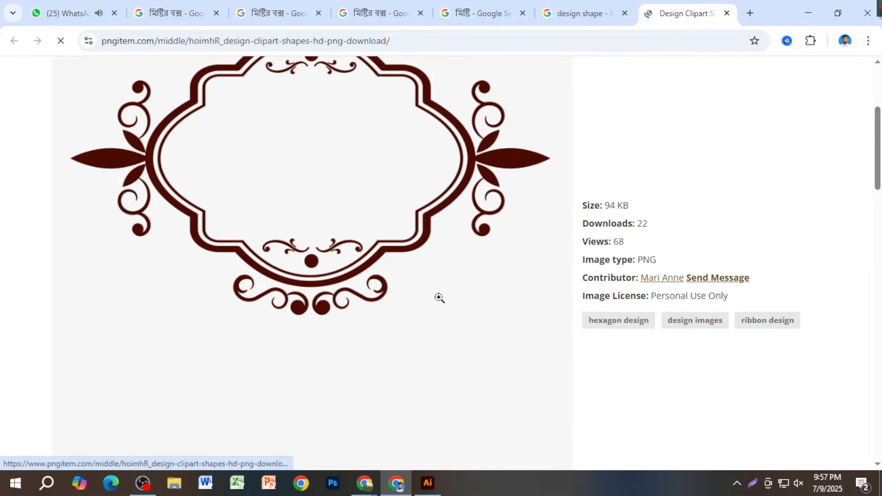
{"action": "scroll", "coordinate": [439, 298], "scroll_direction": "up", "scroll_amount": 3}
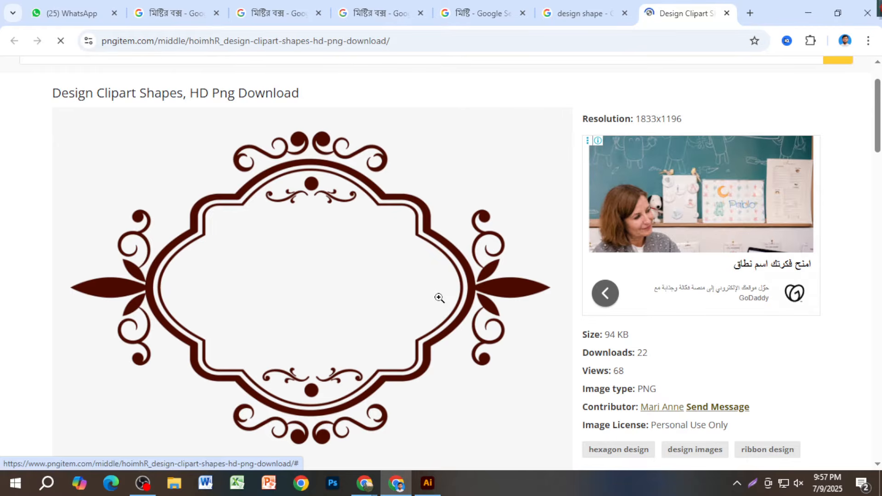
{"action": "scroll", "coordinate": [439, 298], "scroll_direction": "down", "scroll_amount": 10}
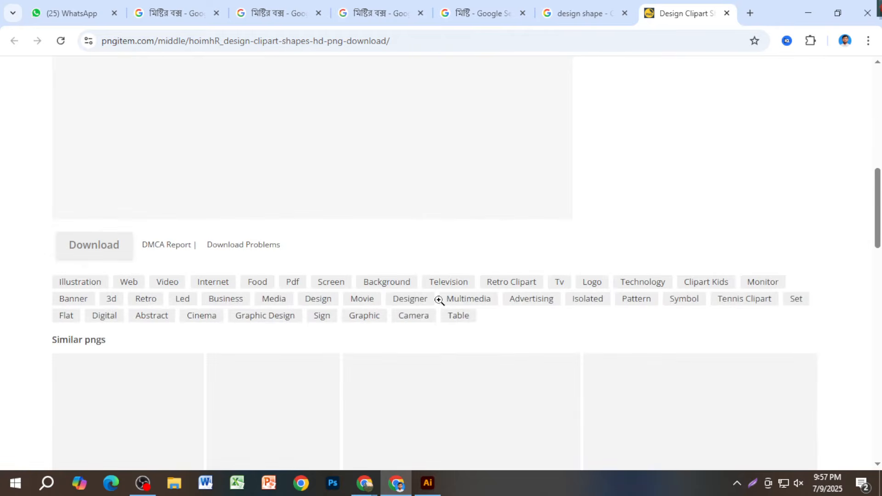
{"action": "scroll", "coordinate": [439, 301], "scroll_direction": "up", "scroll_amount": 8}
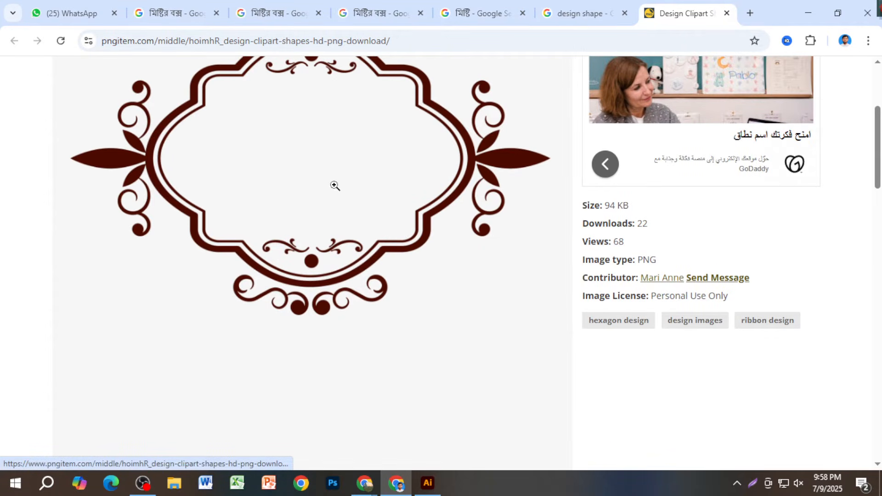
{"action": "scroll", "coordinate": [335, 188], "scroll_direction": "up", "scroll_amount": 3}
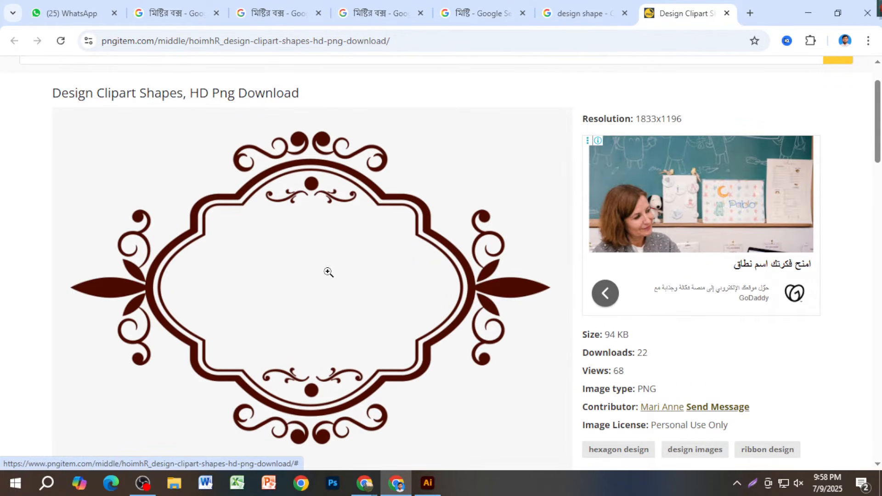
{"action": "scroll", "coordinate": [297, 351], "scroll_direction": "down", "scroll_amount": 14}
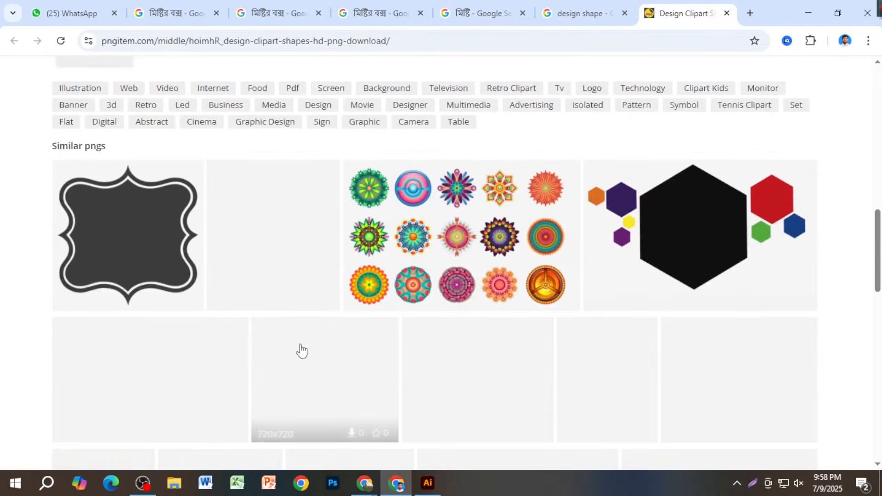
{"action": "scroll", "coordinate": [299, 350], "scroll_direction": "up", "scroll_amount": 7}
{"action": "right_click", "coordinate": [292, 235]}
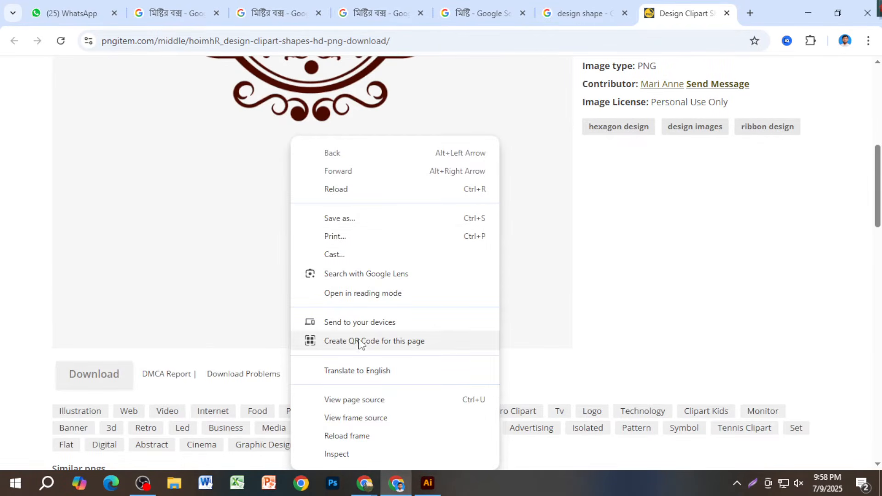
{"action": "scroll", "coordinate": [220, 271], "scroll_direction": "up", "scroll_amount": 4}
{"action": "scroll", "coordinate": [221, 271], "scroll_direction": "up", "scroll_amount": 3}
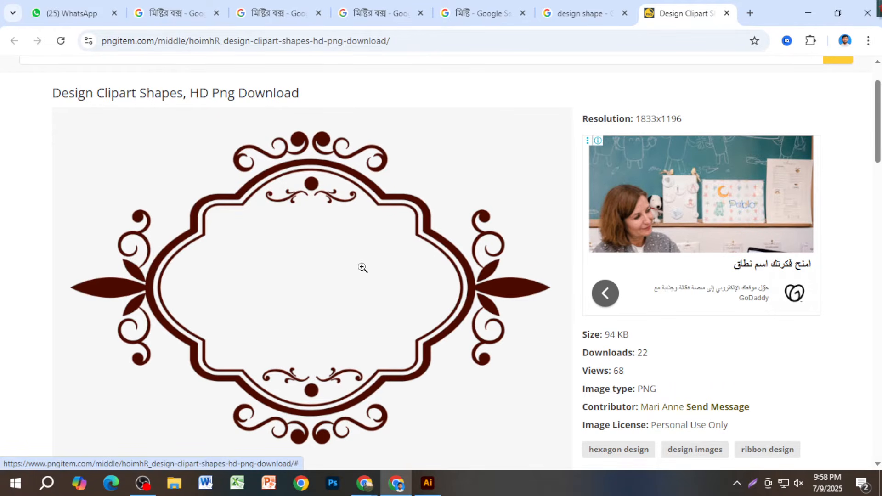
{"action": "scroll", "coordinate": [251, 364], "scroll_direction": "down", "scroll_amount": 10}
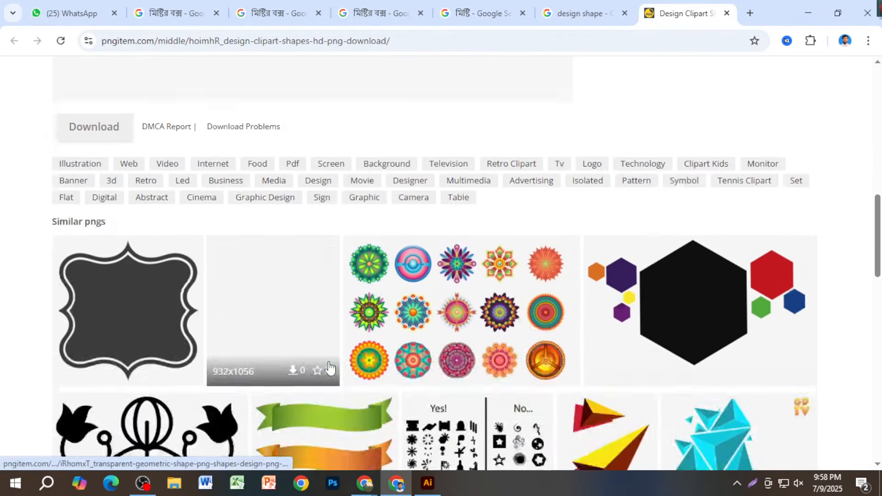
{"action": "scroll", "coordinate": [329, 361], "scroll_direction": "down", "scroll_amount": 4}
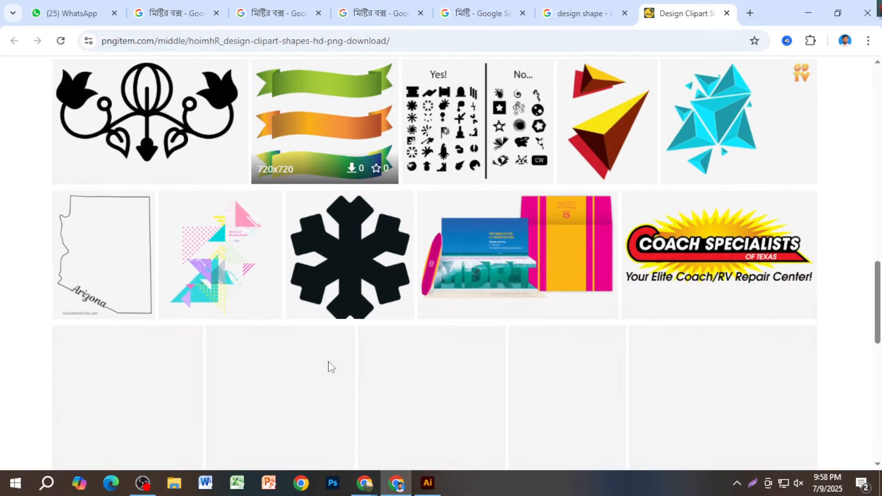
{"action": "scroll", "coordinate": [329, 366], "scroll_direction": "down", "scroll_amount": 4}
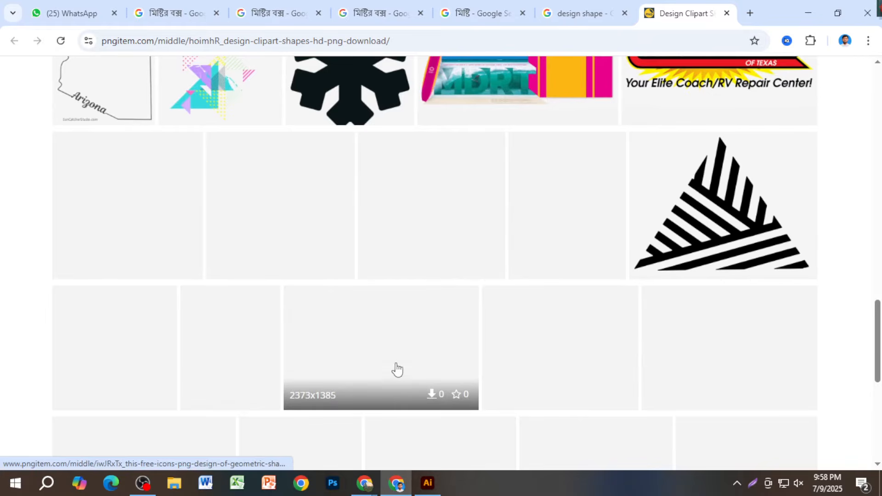
{"action": "scroll", "coordinate": [513, 371], "scroll_direction": "up", "scroll_amount": 3}
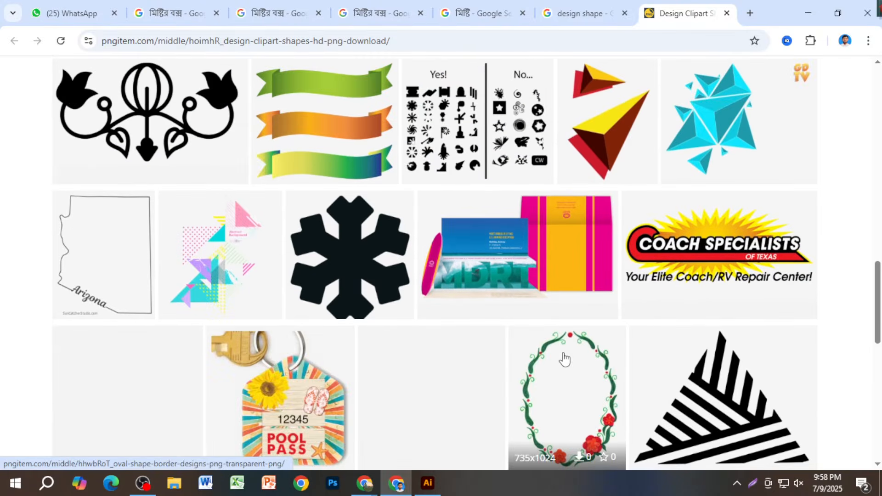
{"action": "scroll", "coordinate": [592, 357], "scroll_direction": "down", "scroll_amount": 3}
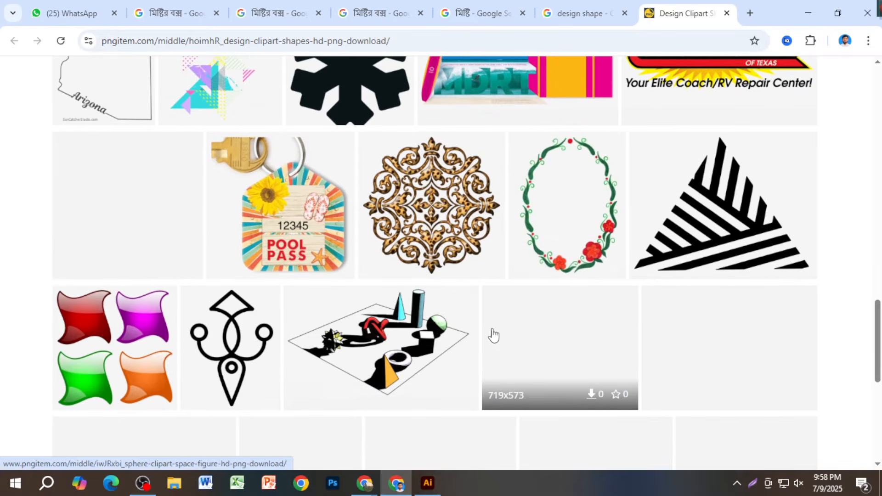
{"action": "scroll", "coordinate": [450, 363], "scroll_direction": "down", "scroll_amount": 4}
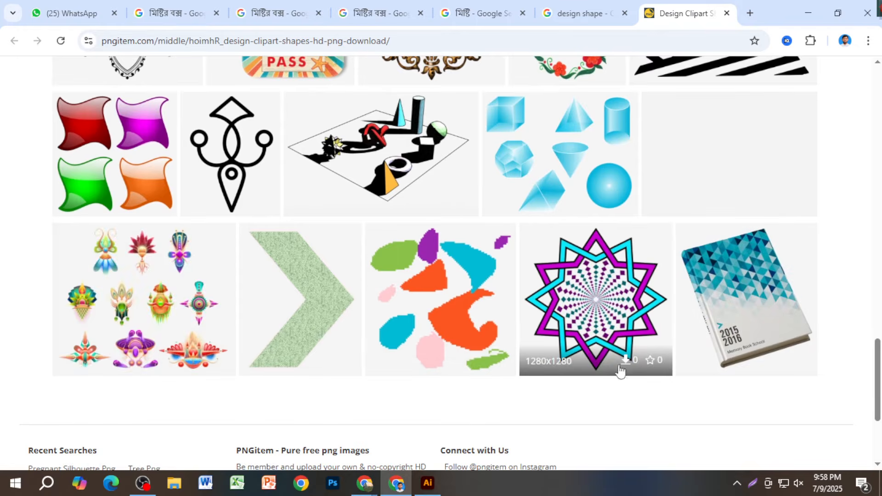
{"action": "scroll", "coordinate": [546, 367], "scroll_direction": "up", "scroll_amount": 5}
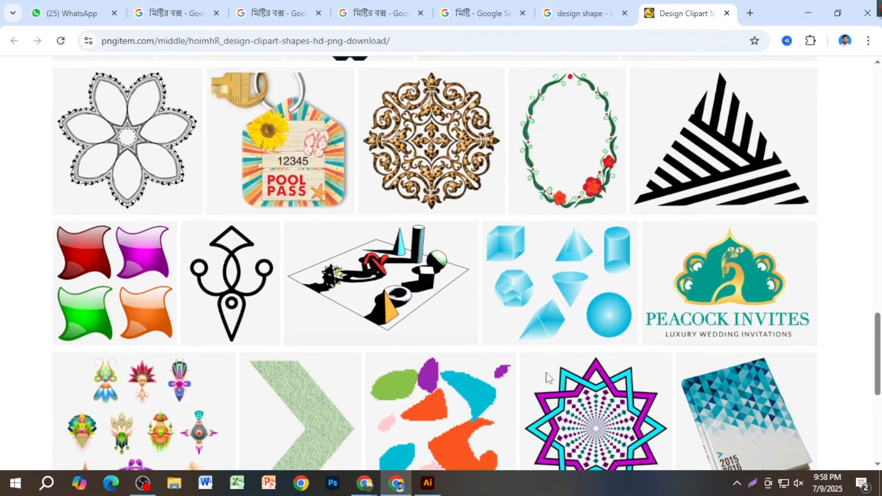
- Open the oval floral border's page in its own tab and scroll through its details
{"action": "middle_click", "coordinate": [578, 301]}
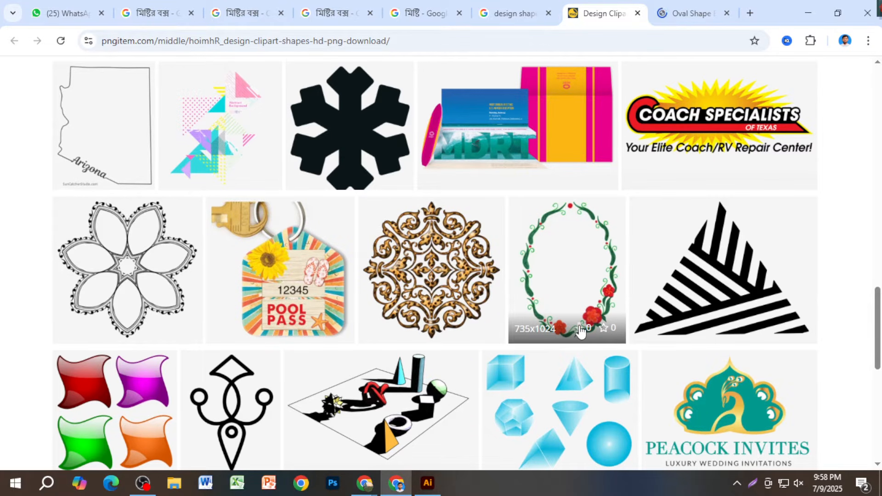
{"action": "left_click", "coordinate": [685, 16]}
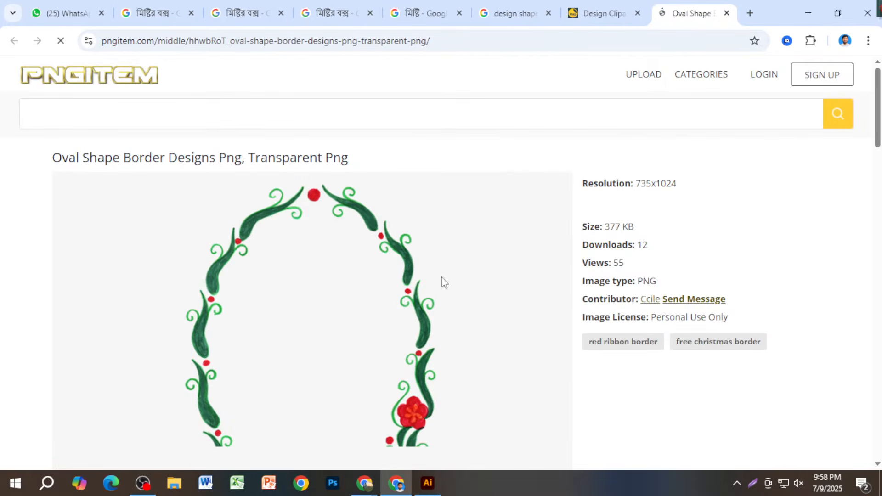
{"action": "scroll", "coordinate": [379, 217], "scroll_direction": "down", "scroll_amount": 4}
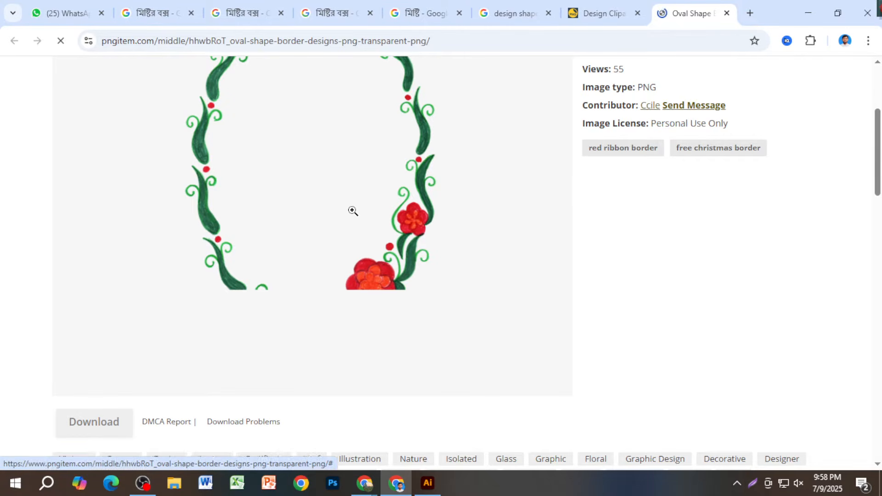
{"action": "scroll", "coordinate": [417, 246], "scroll_direction": "up", "scroll_amount": 4}
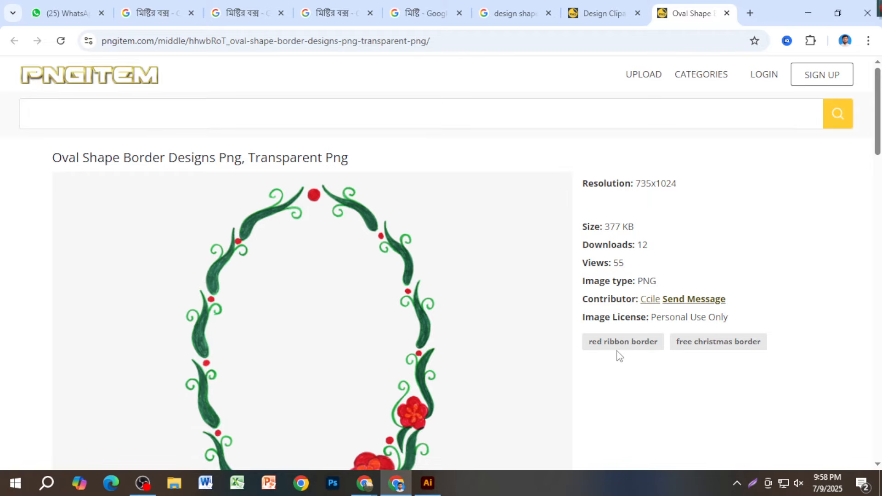
{"action": "scroll", "coordinate": [619, 356], "scroll_direction": "down", "scroll_amount": 4}
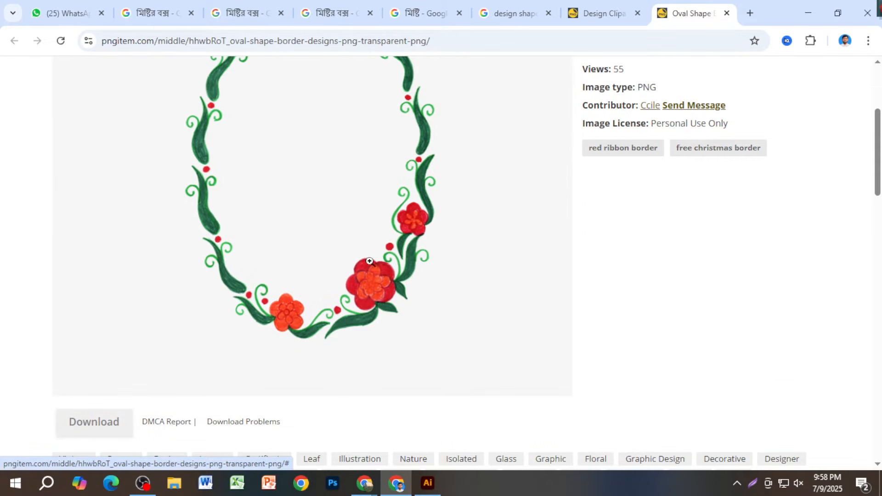
{"action": "scroll", "coordinate": [398, 367], "scroll_direction": "down", "scroll_amount": 6}
{"action": "scroll", "coordinate": [398, 367], "scroll_direction": "up", "scroll_amount": 3}
{"action": "scroll", "coordinate": [398, 366], "scroll_direction": "down", "scroll_amount": 5}
{"action": "scroll", "coordinate": [399, 365], "scroll_direction": "up", "scroll_amount": 5}
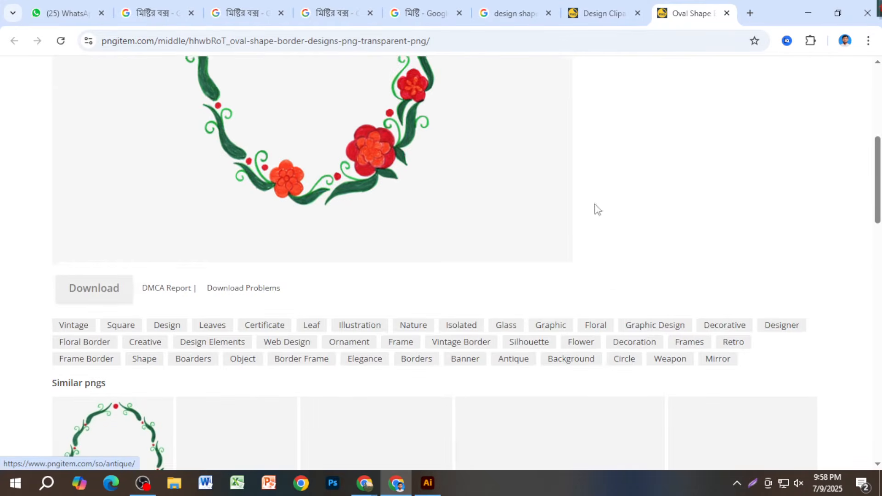
{"action": "left_click", "coordinate": [509, 12]}
- Copy the red circular Template.net frame image from Google Images and open a new browser tab
{"action": "scroll", "coordinate": [515, 283], "scroll_direction": "down", "scroll_amount": 3}
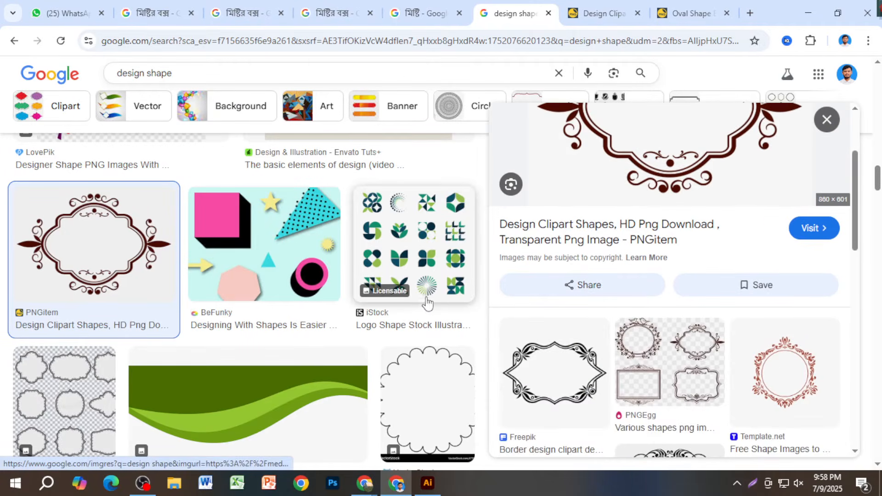
{"action": "scroll", "coordinate": [498, 278], "scroll_direction": "down", "scroll_amount": 3}
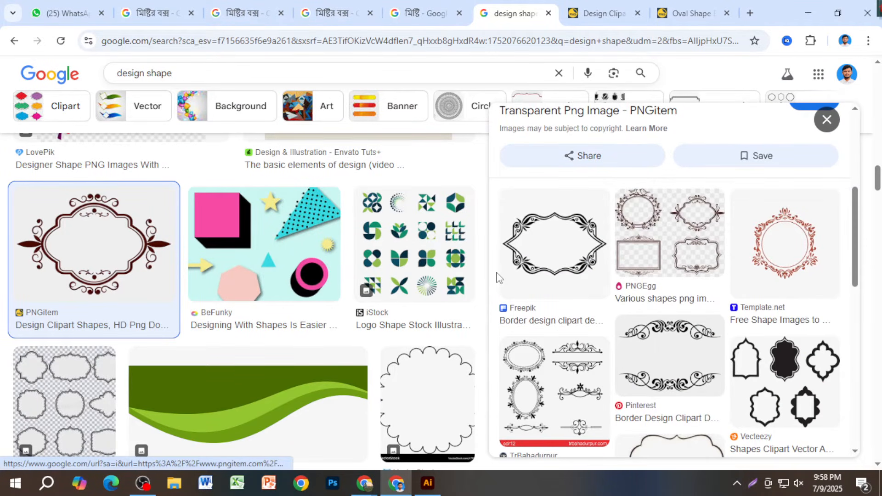
{"action": "scroll", "coordinate": [611, 323], "scroll_direction": "down", "scroll_amount": 4}
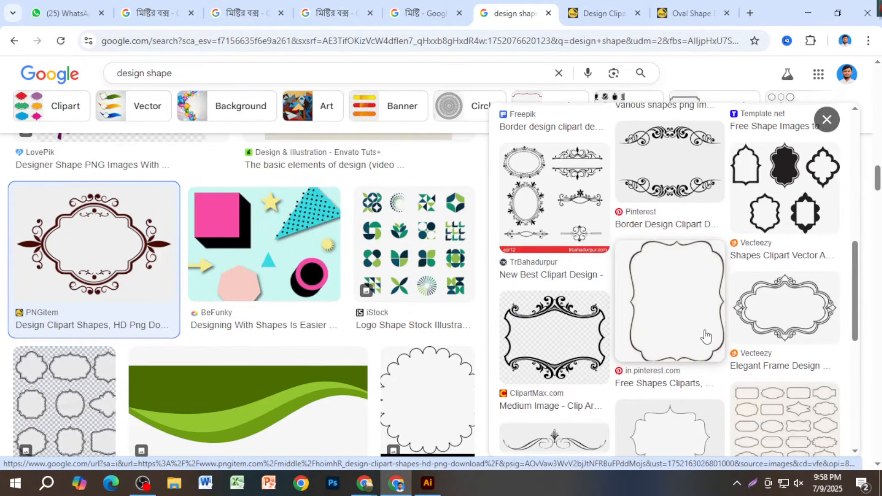
{"action": "scroll", "coordinate": [705, 336], "scroll_direction": "up", "scroll_amount": 3}
{"action": "left_click", "coordinate": [776, 192]}
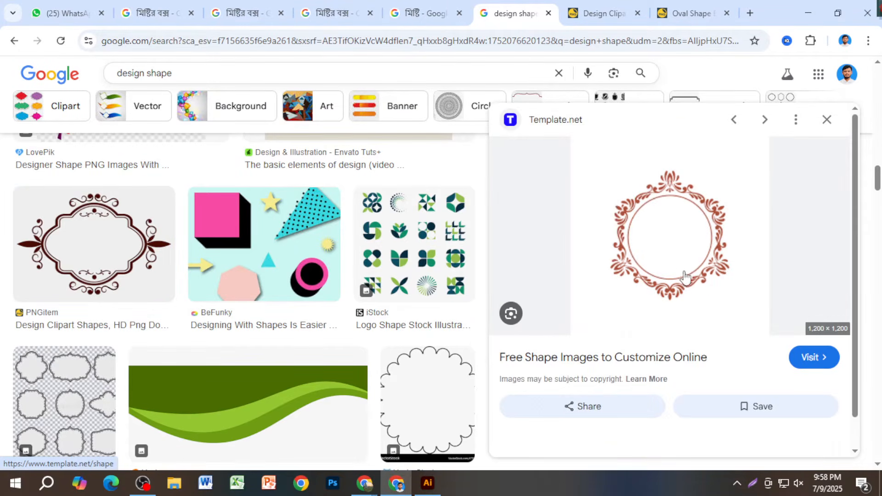
{"action": "scroll", "coordinate": [684, 277], "scroll_direction": "down", "scroll_amount": 5}
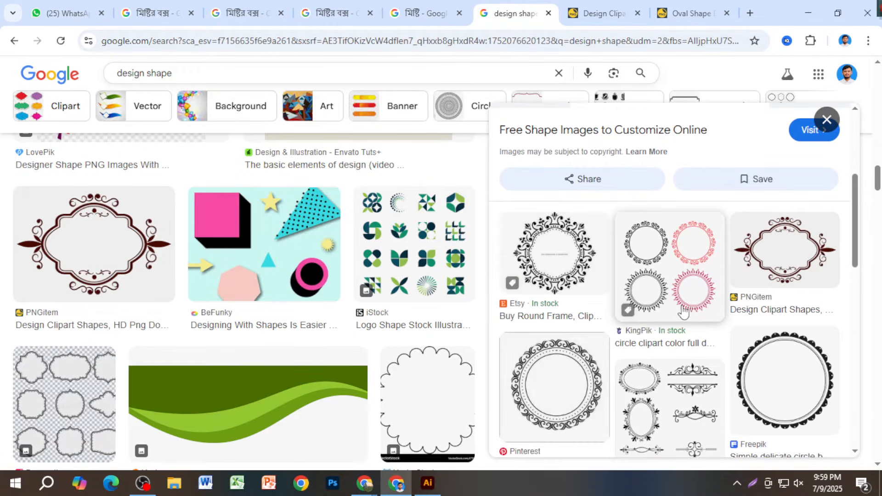
{"action": "scroll", "coordinate": [661, 363], "scroll_direction": "up", "scroll_amount": 4}
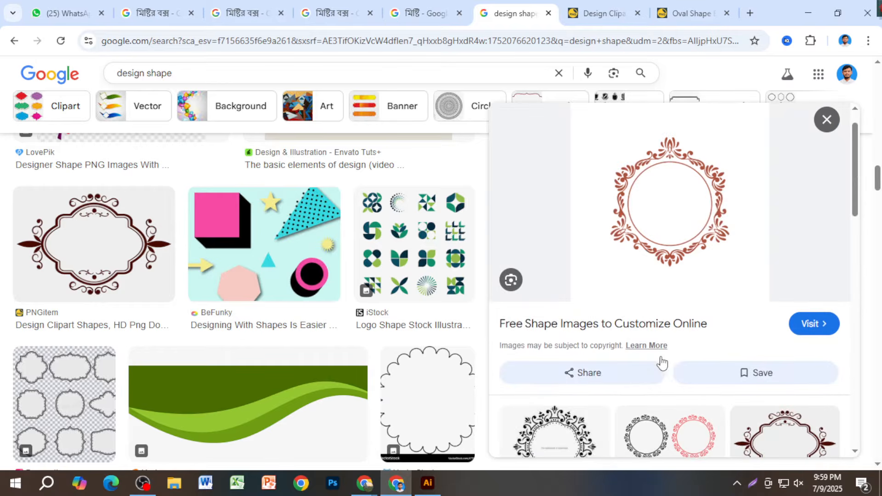
{"action": "right_click", "coordinate": [649, 198]}
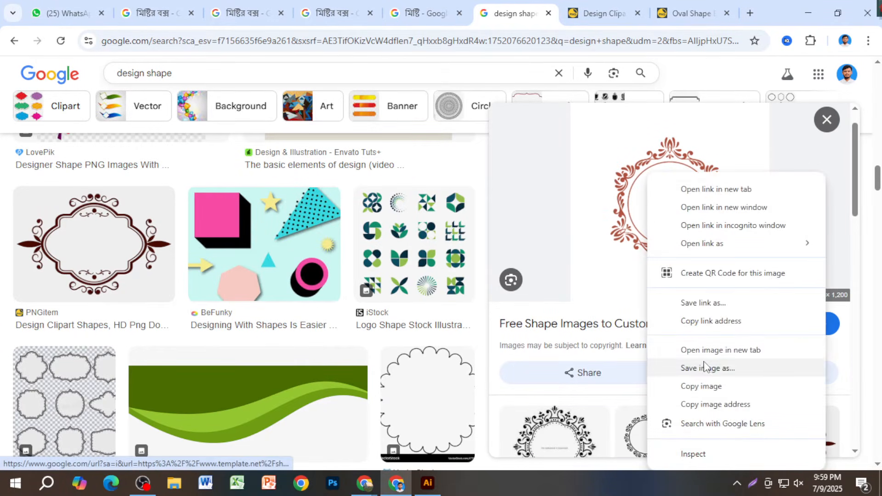
{"action": "left_click", "coordinate": [705, 386]}
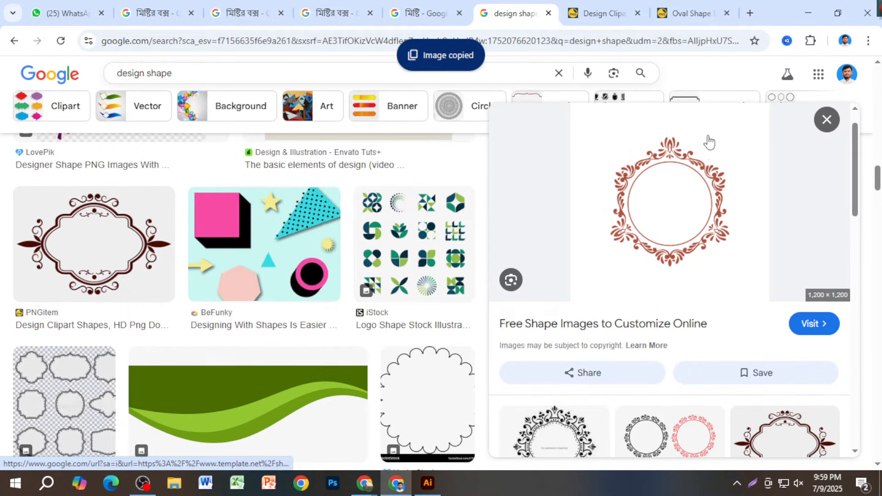
{"action": "left_click", "coordinate": [754, 13]}
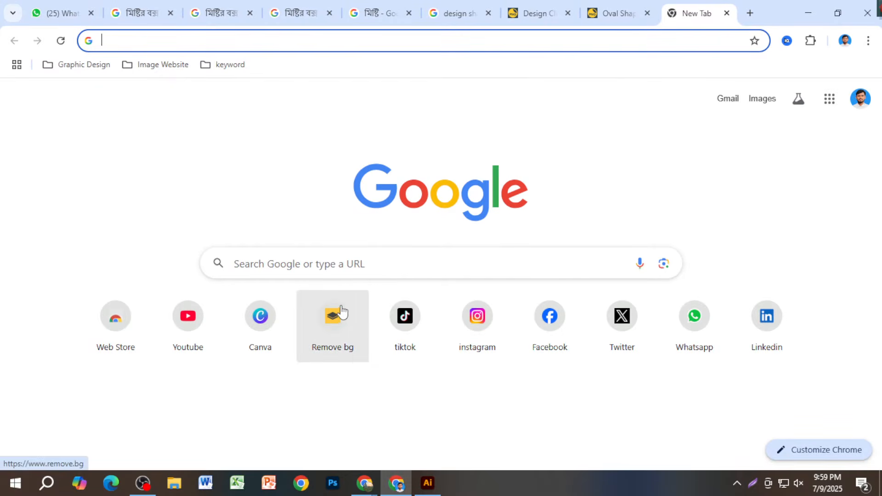
- Paste the copied red frame into remove.bg for background removal, then return to PNGitem
{"action": "left_click", "coordinate": [338, 313]}
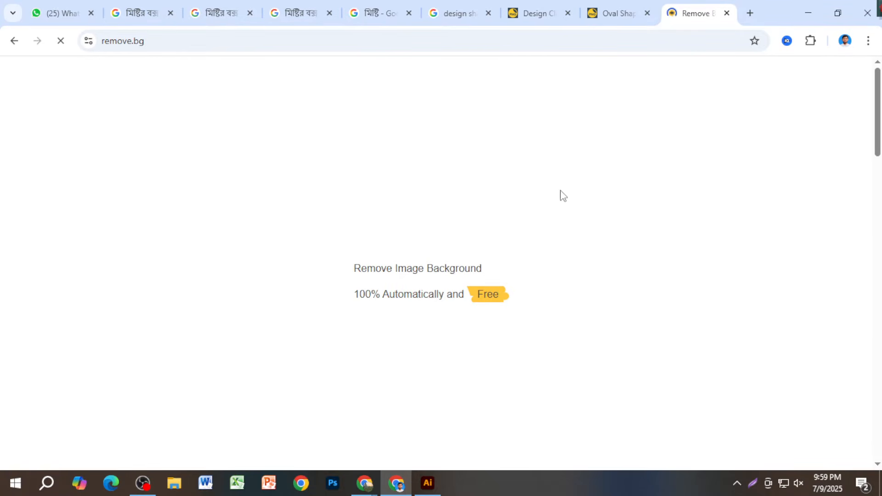
{"action": "left_click", "coordinate": [616, 13]}
{"action": "scroll", "coordinate": [508, 207], "scroll_direction": "up", "scroll_amount": 8}
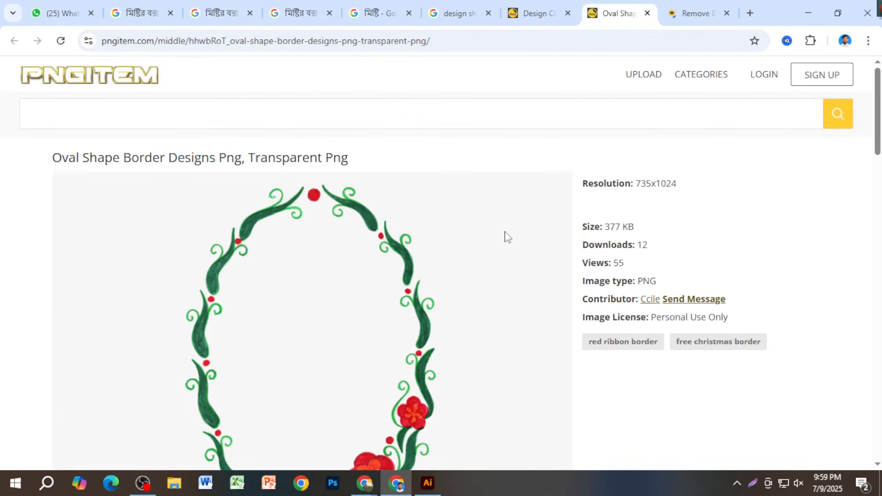
{"action": "left_click", "coordinate": [689, 13]}
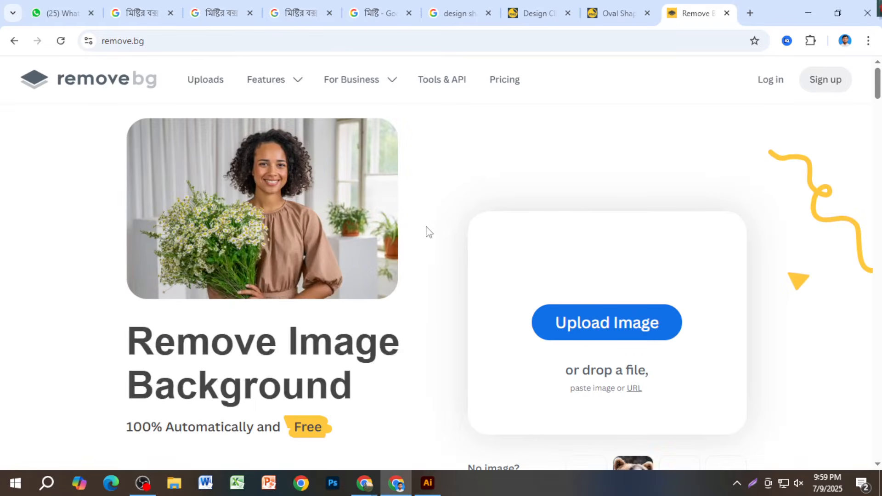
{"action": "key", "text": "ctrl+v"}
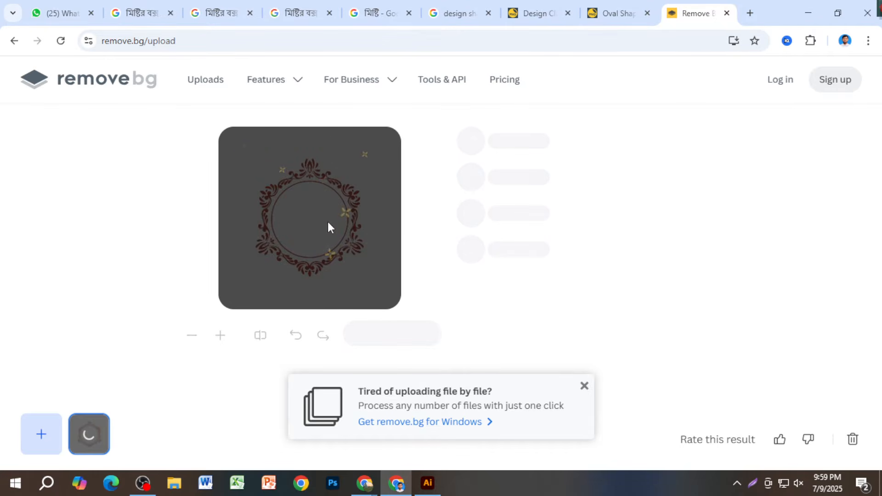
{"action": "left_click", "coordinate": [555, 11]}
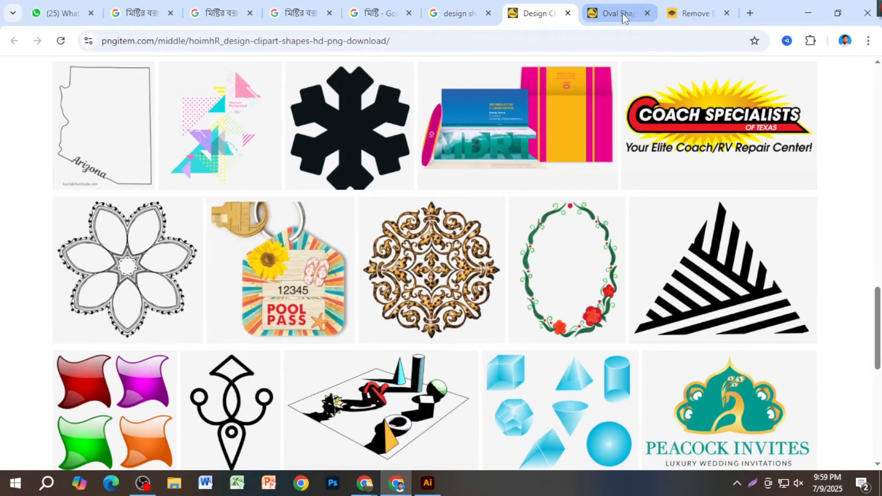
- Capture the dark brown ornamental frame on PNGitem with a Lightshot screenshot and copy it
{"action": "scroll", "coordinate": [553, 285], "scroll_direction": "down", "scroll_amount": 3}
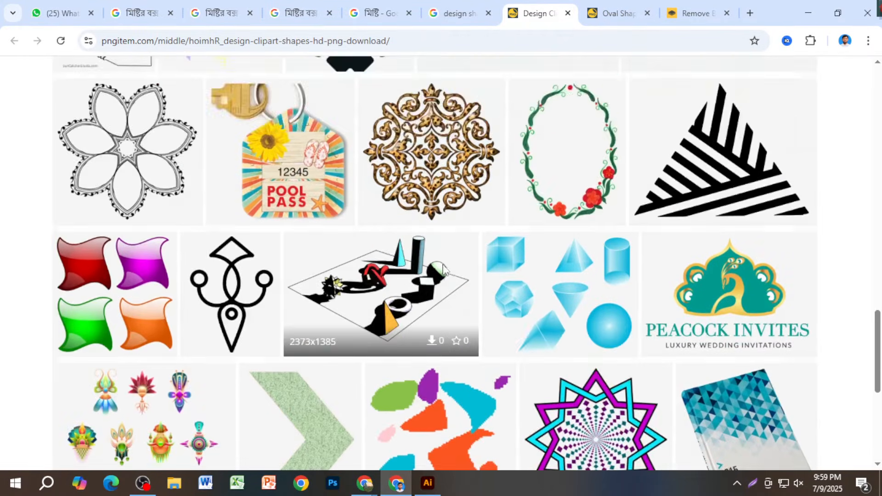
{"action": "scroll", "coordinate": [427, 280], "scroll_direction": "up", "scroll_amount": 15}
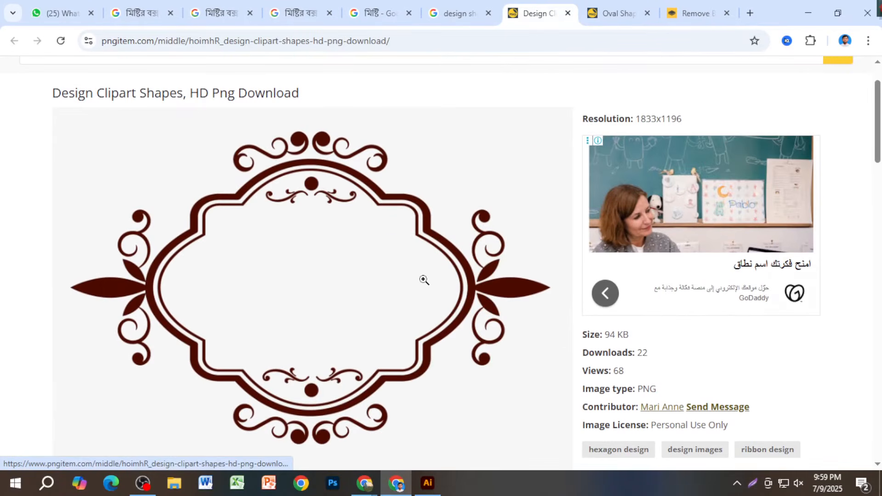
{"action": "key", "text": "Print"}
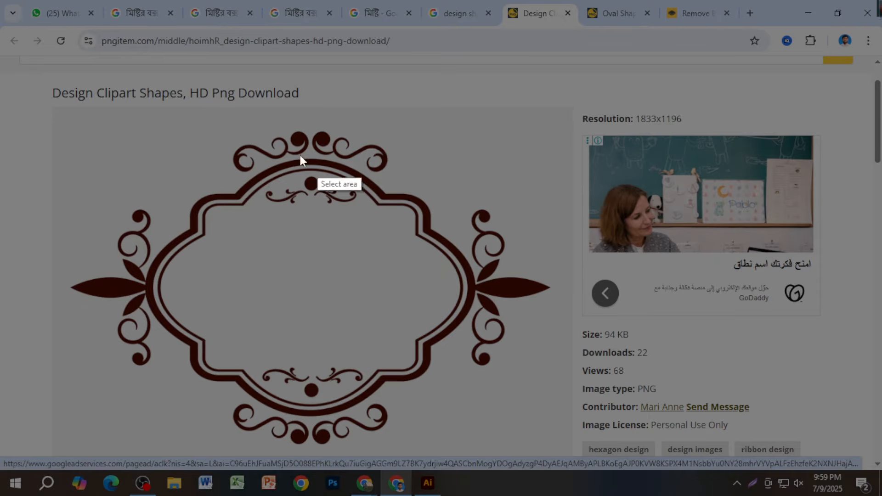
{"action": "mouse_move", "coordinate": [69, 124]}
{"action": "left_mouse_down"}
{"action": "mouse_move", "coordinate": [449, 374]}
{"action": "mouse_move", "coordinate": [517, 442]}
{"action": "mouse_move", "coordinate": [564, 451]}
{"action": "left_mouse_up"}
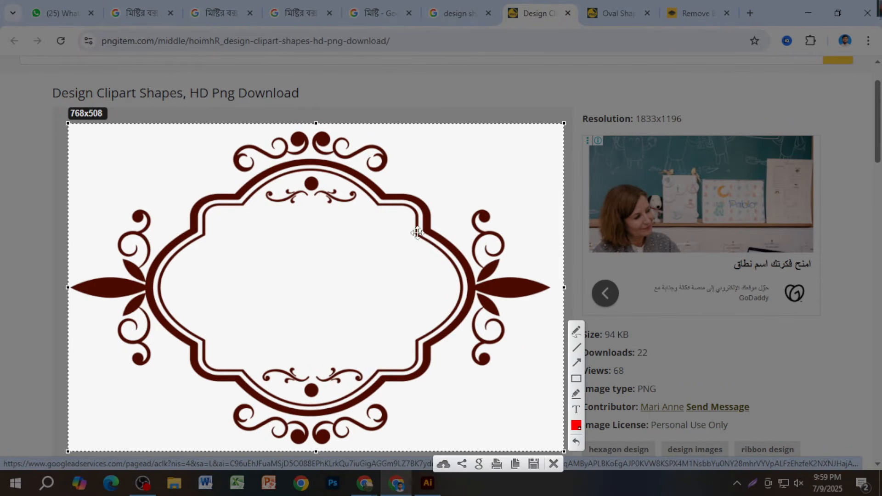
{"action": "left_click_drag", "start_coordinate": [324, 125], "coordinate": [324, 123]}
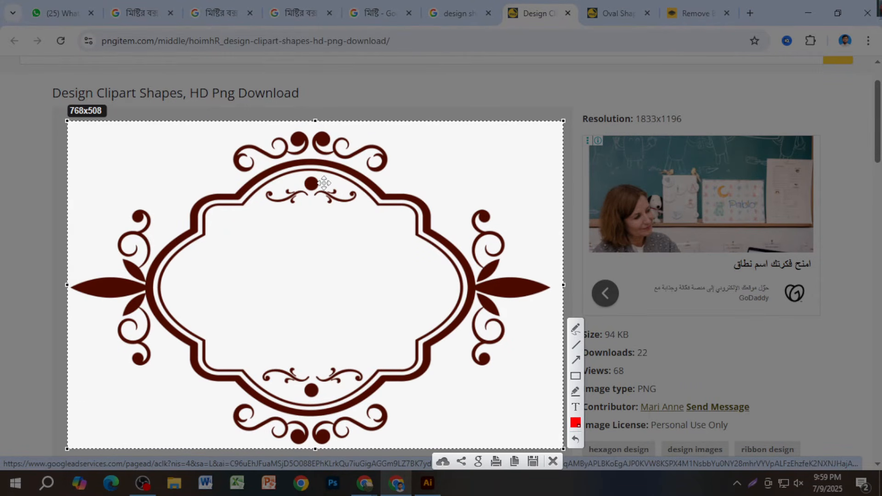
{"action": "right_click", "coordinate": [325, 186]}
{"action": "left_click", "coordinate": [386, 238]}
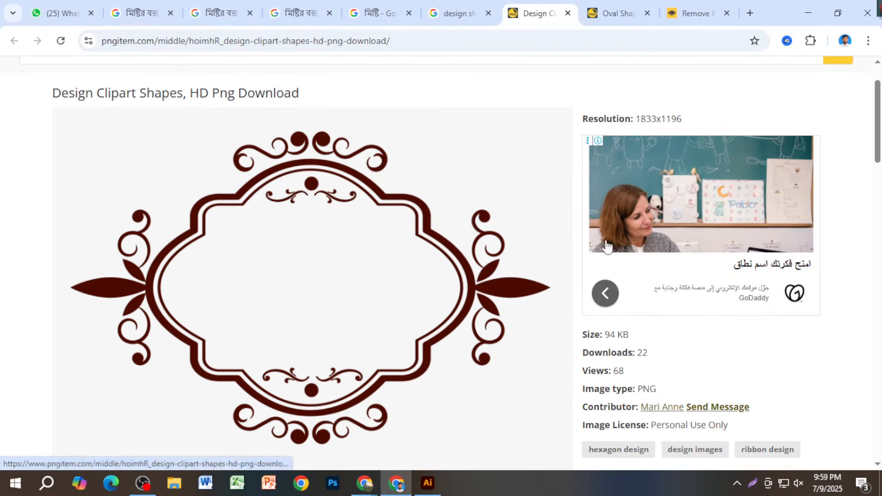
{"action": "left_click", "coordinate": [695, 13]}
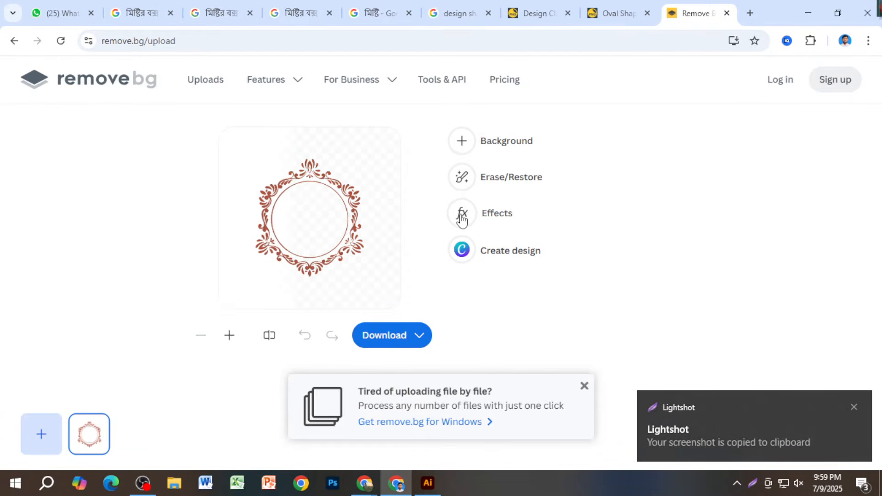
- Paste the captured brown frame into remove.bg and download the free 614×406 preview
{"action": "key", "text": "ctrl+v"}
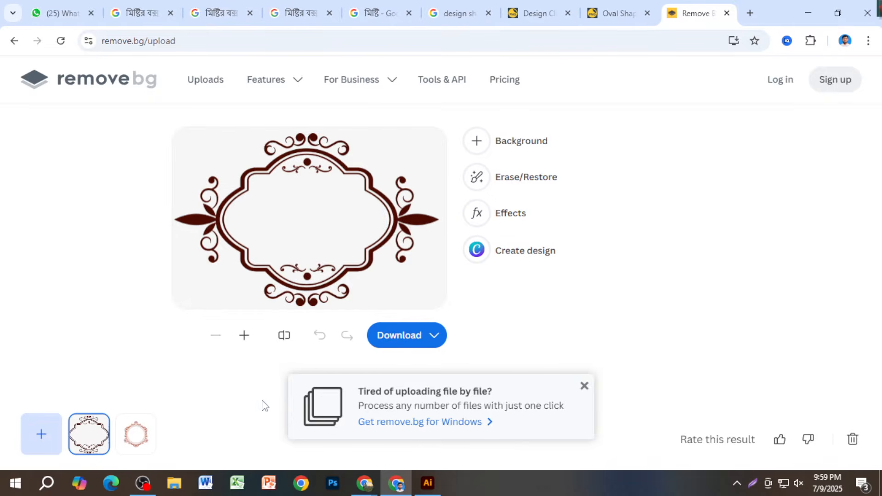
{"action": "left_click", "coordinate": [407, 339]}
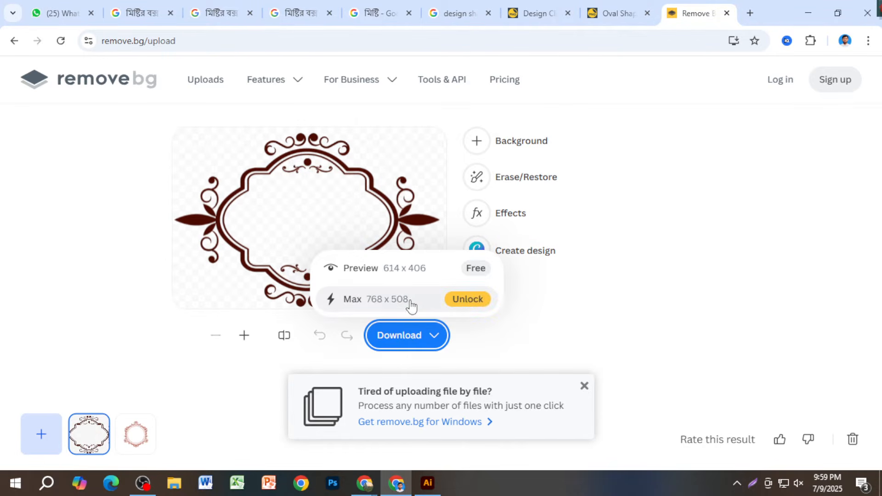
{"action": "left_click", "coordinate": [401, 275]}
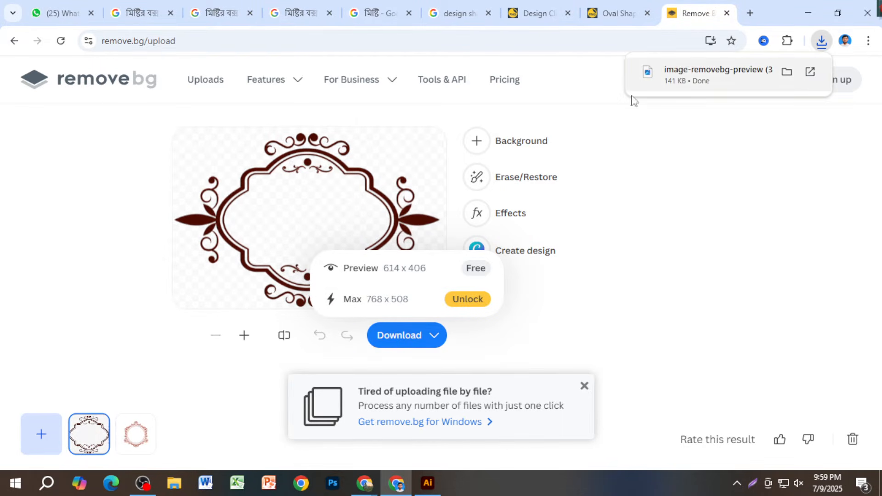
{"action": "left_click_drag", "start_coordinate": [726, 73], "coordinate": [445, 332]}
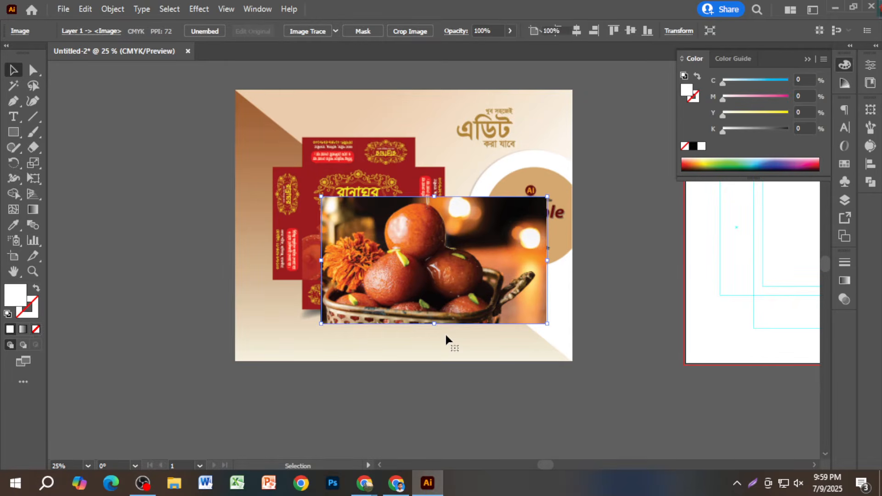
- Move the ornament and a shrunken sweets photo onto the die-line artboard, frame over photo
{"action": "scroll", "coordinate": [445, 337], "scroll_direction": "down", "scroll_amount": 2}
{"action": "left_click_drag", "start_coordinate": [483, 388], "coordinate": [405, 393]}
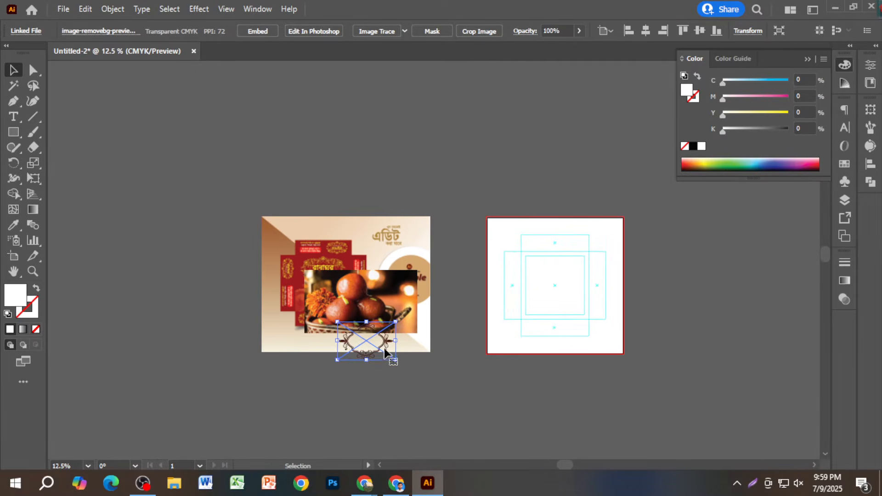
{"action": "left_click_drag", "start_coordinate": [384, 352], "coordinate": [572, 291]}
{"action": "left_click", "coordinate": [640, 315]}
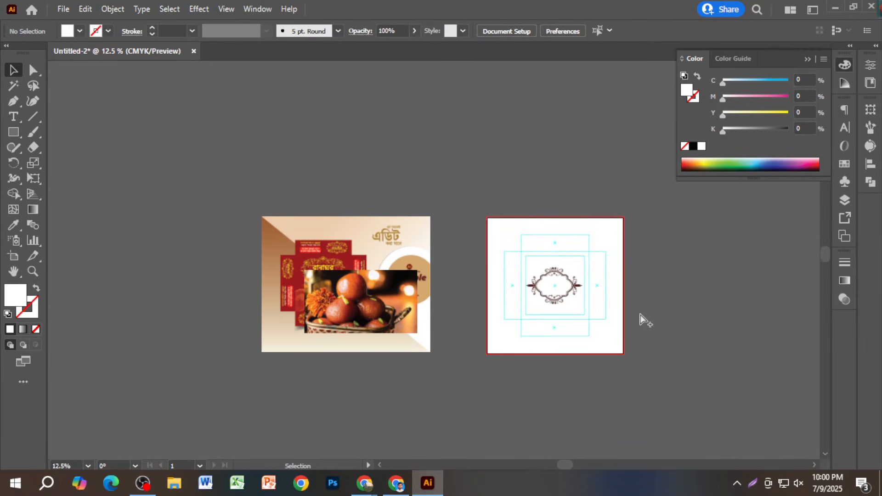
{"action": "scroll", "coordinate": [604, 320], "scroll_direction": "up", "scroll_amount": 2}
{"action": "left_click_drag", "start_coordinate": [161, 303], "coordinate": [559, 276]}
{"action": "left_click_drag", "start_coordinate": [406, 193], "coordinate": [454, 217]}
{"action": "scroll", "coordinate": [509, 258], "scroll_direction": "up", "scroll_amount": 3}
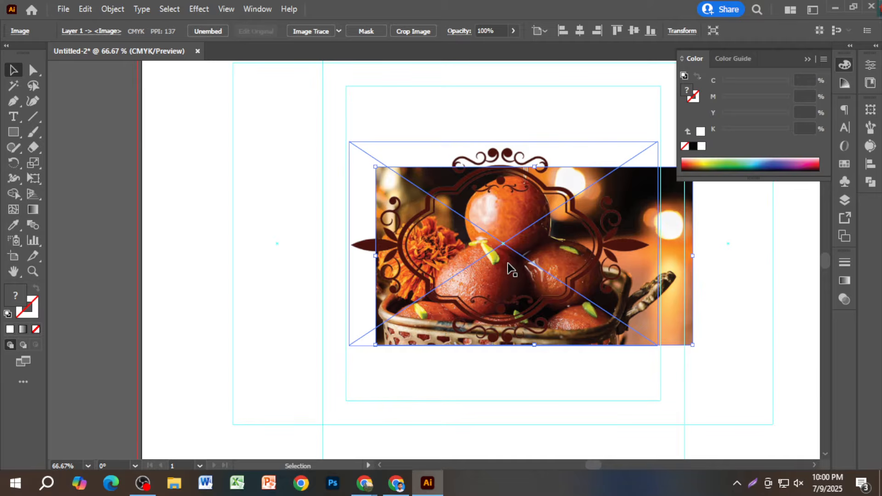
{"action": "mouse_move", "coordinate": [536, 271]}
{"action": "left_mouse_down"}
{"action": "mouse_move", "coordinate": [519, 261]}
{"action": "mouse_move", "coordinate": [524, 278]}
{"action": "left_mouse_up"}
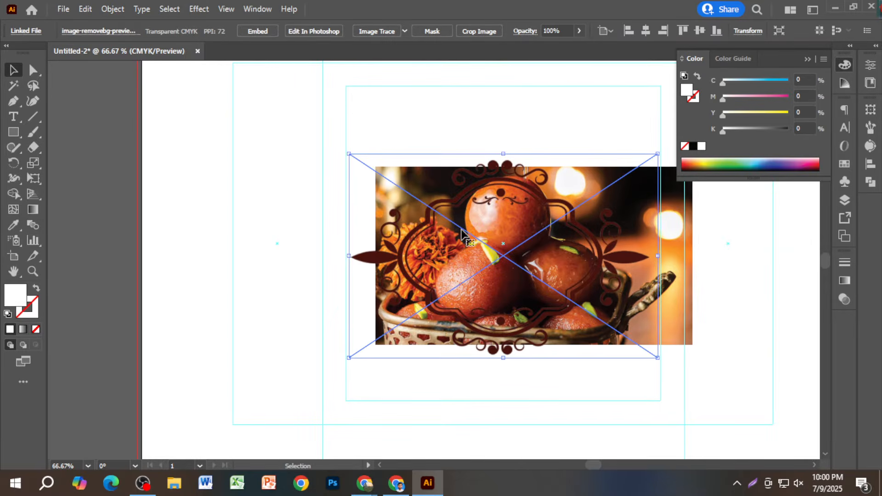
- Move both images off the artboard, select the die-line rectangles and lock the guides
{"action": "left_click", "coordinate": [437, 127]}
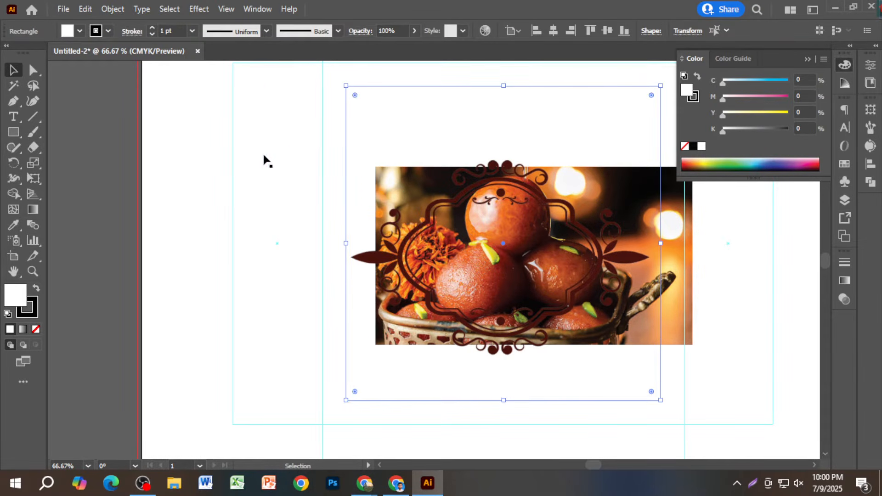
{"action": "left_click", "coordinate": [148, 177]}
{"action": "scroll", "coordinate": [305, 245], "scroll_direction": "down", "scroll_amount": 1, "text": "alt"}
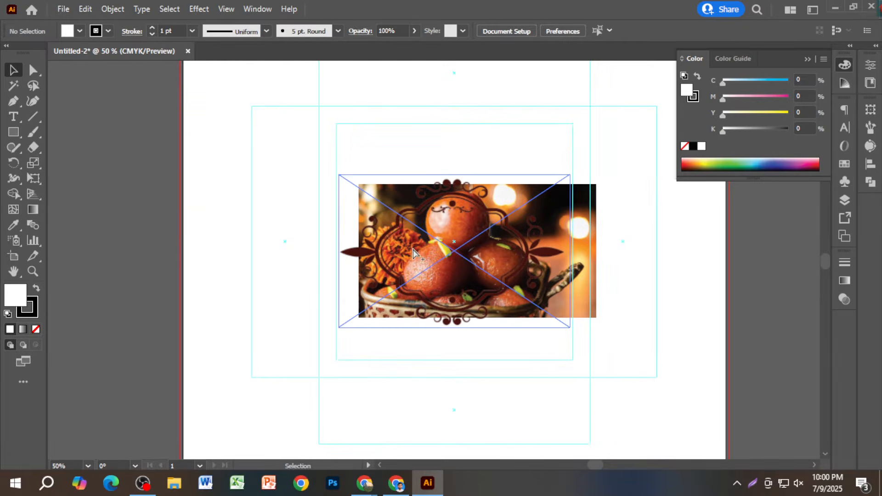
{"action": "scroll", "coordinate": [412, 250], "scroll_direction": "down", "scroll_amount": 2, "text": "alt"}
{"action": "left_click", "coordinate": [428, 198]}
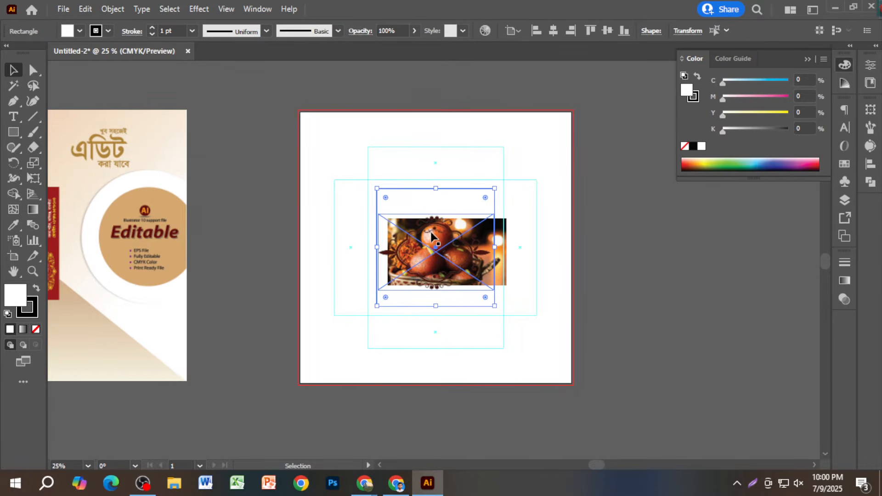
{"action": "left_click", "coordinate": [611, 299]}
{"action": "left_click_drag", "start_coordinate": [441, 274], "coordinate": [689, 366]}
{"action": "left_click_drag", "start_coordinate": [482, 251], "coordinate": [720, 271]}
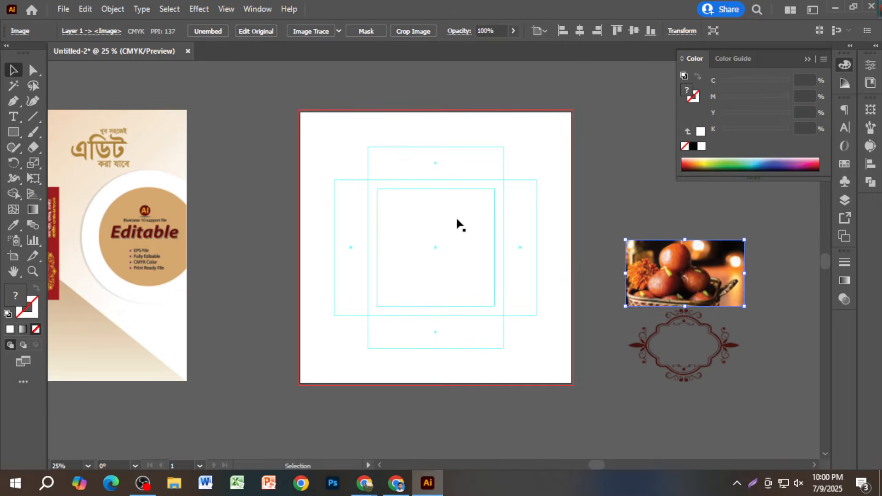
{"action": "left_click_drag", "start_coordinate": [547, 360], "coordinate": [547, 359]}
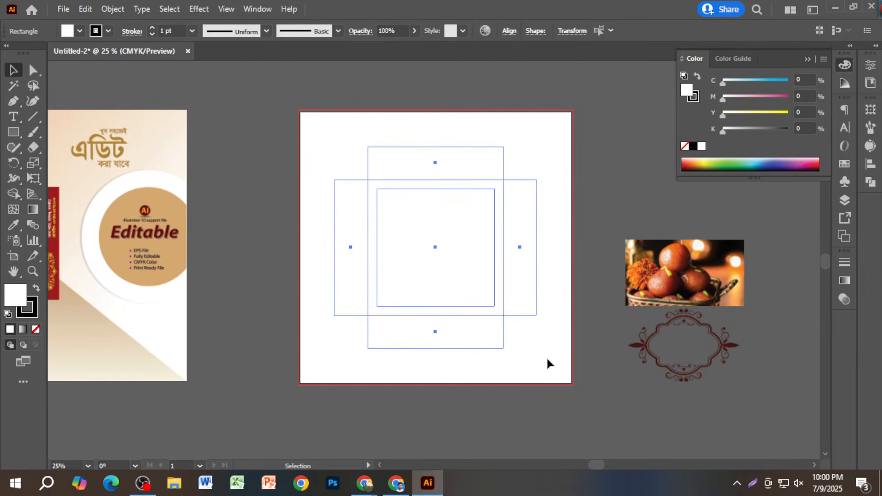
{"action": "key", "text": "a"}
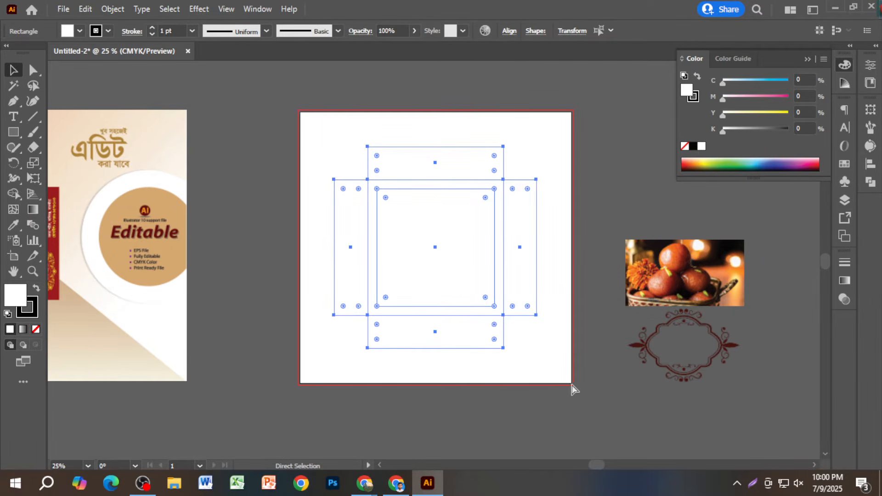
{"action": "key", "text": "v"}
{"action": "right_click", "coordinate": [502, 314]}
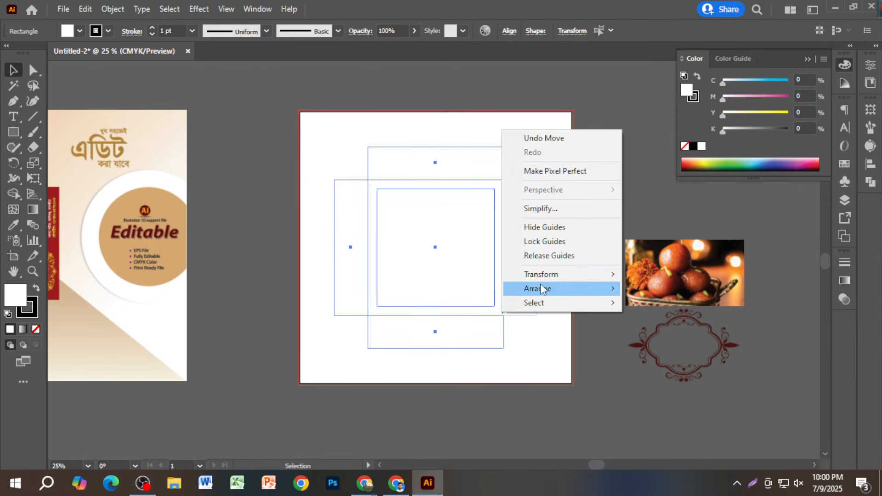
{"action": "left_click", "coordinate": [547, 241]}
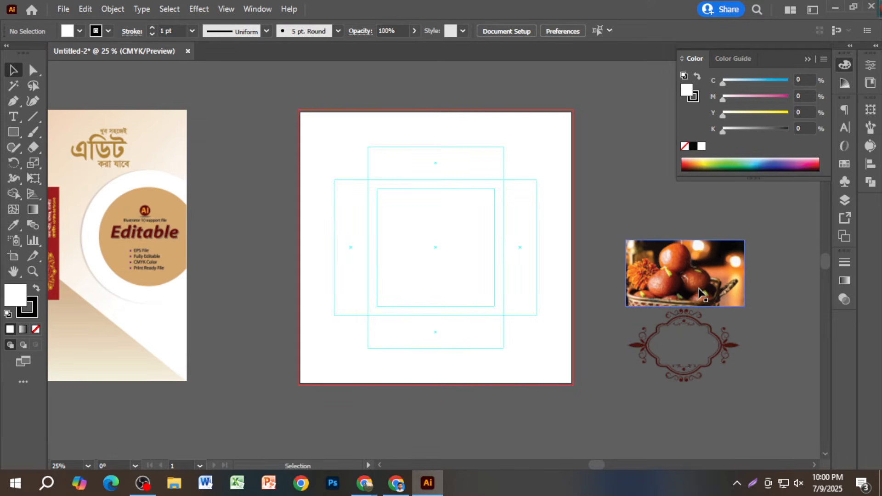
- Centre the sweets photo in the box's middle panel with the ornamental frame on top
{"action": "left_click_drag", "start_coordinate": [697, 285], "coordinate": [449, 263]}
{"action": "left_click_drag", "start_coordinate": [726, 354], "coordinate": [457, 266]}
{"action": "left_click", "coordinate": [634, 314]}
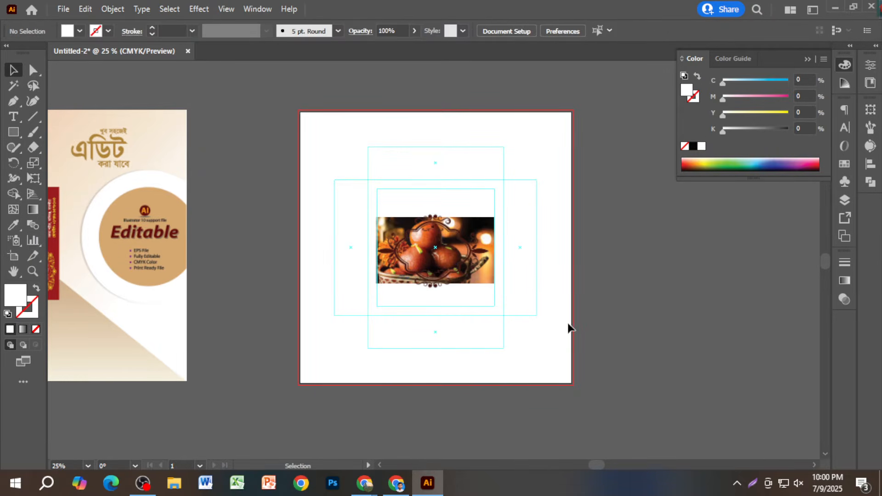
{"action": "scroll", "coordinate": [548, 328], "scroll_direction": "up", "scroll_amount": 2}
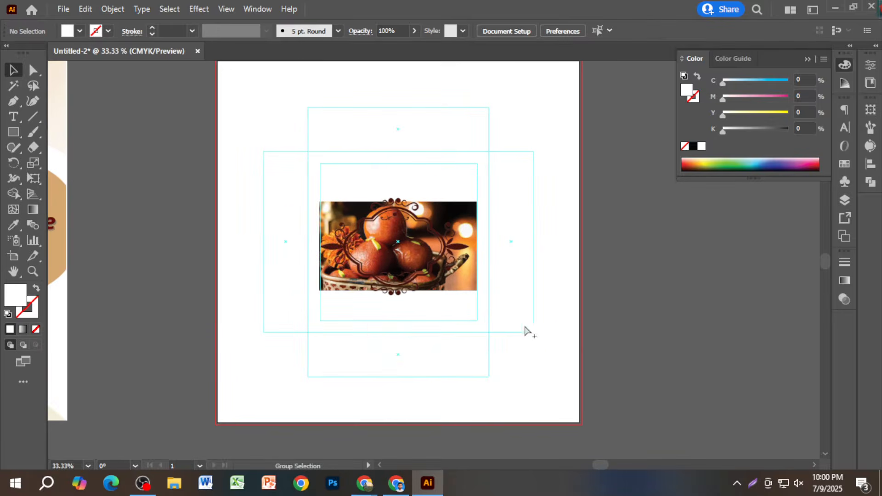
- Enlarge the sweets photo around its centre and bring the ornament back down over it
{"action": "left_click", "coordinate": [431, 279]}
{"action": "left_click_drag", "start_coordinate": [430, 279], "coordinate": [431, 230]}
{"action": "left_click", "coordinate": [457, 278]}
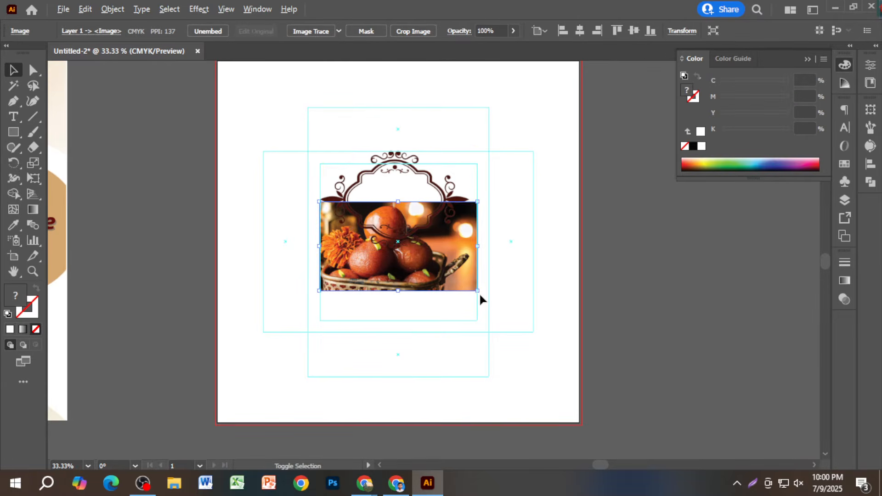
{"action": "left_click_drag", "start_coordinate": [478, 290], "coordinate": [488, 297]}
{"action": "left_click", "coordinate": [675, 338]}
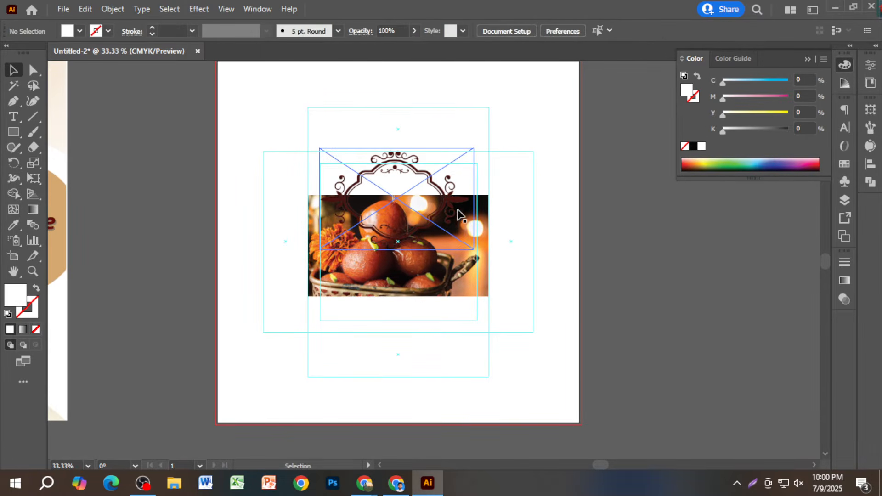
{"action": "left_click_drag", "start_coordinate": [435, 188], "coordinate": [440, 230]}
{"action": "scroll", "coordinate": [415, 274], "scroll_direction": "up", "scroll_amount": 2}
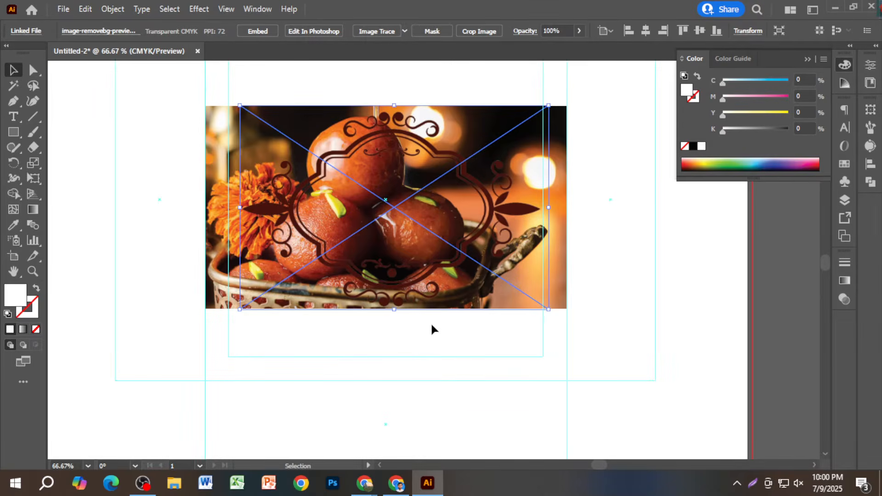
{"action": "left_click", "coordinate": [601, 297]}
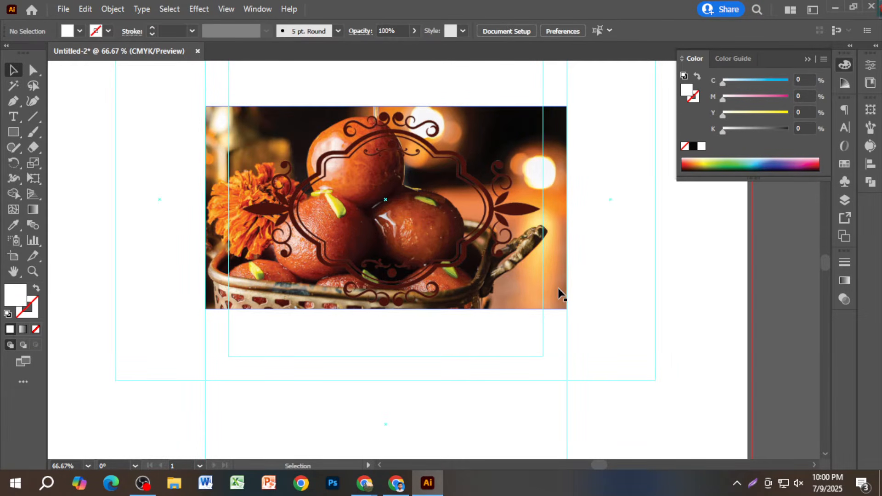
- Select the photo and ornament together and make a clipping mask from them
{"action": "left_click", "coordinate": [557, 288]}
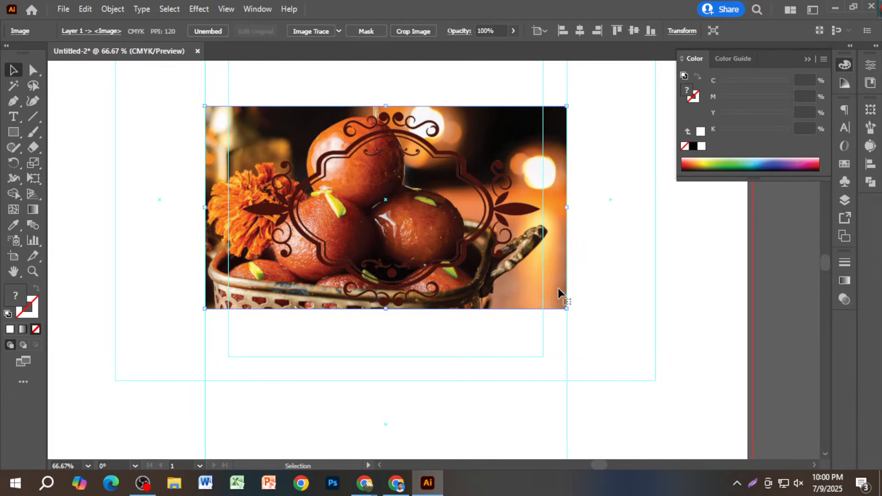
{"action": "left_click", "coordinate": [436, 269], "text": "shift"}
{"action": "right_click", "coordinate": [437, 269]}
{"action": "left_click", "coordinate": [474, 170]}
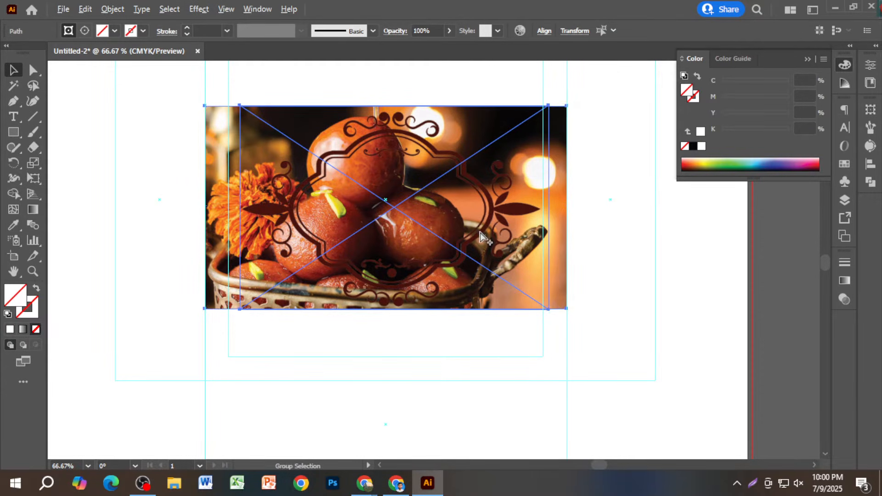
{"action": "scroll", "coordinate": [481, 232], "scroll_direction": "down", "scroll_amount": 2}
{"action": "left_click", "coordinate": [552, 250]}
{"action": "left_click", "coordinate": [450, 201]}
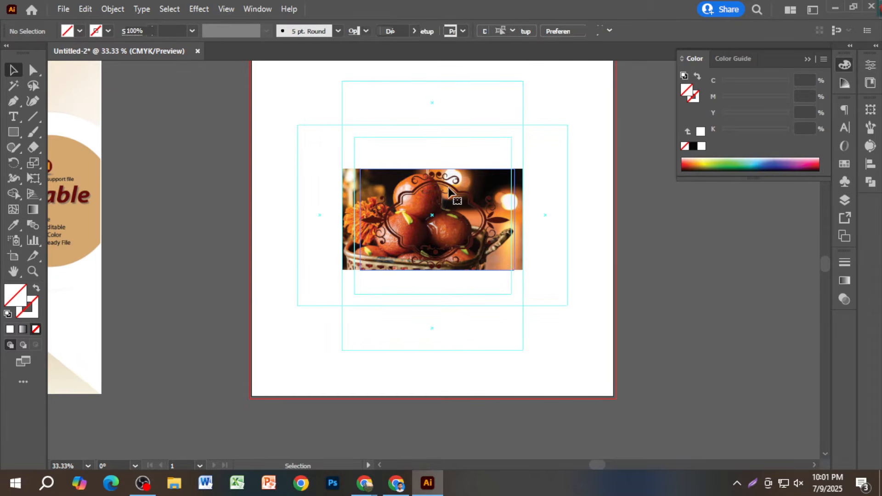
- Undo the mask, move photo and frame right of the artboard, and retest the clipping mask
{"action": "key", "text": "ctrl+z"}
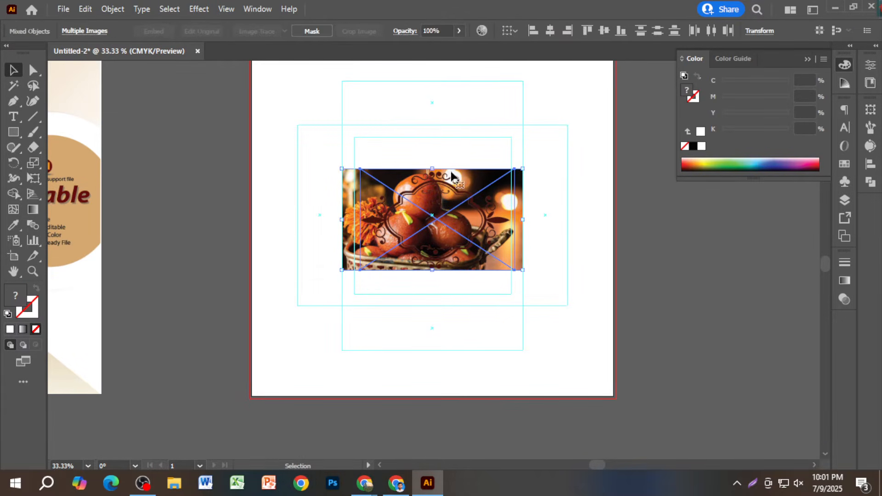
{"action": "left_click", "coordinate": [434, 160]}
{"action": "left_click_drag", "start_coordinate": [465, 230], "coordinate": [726, 366]}
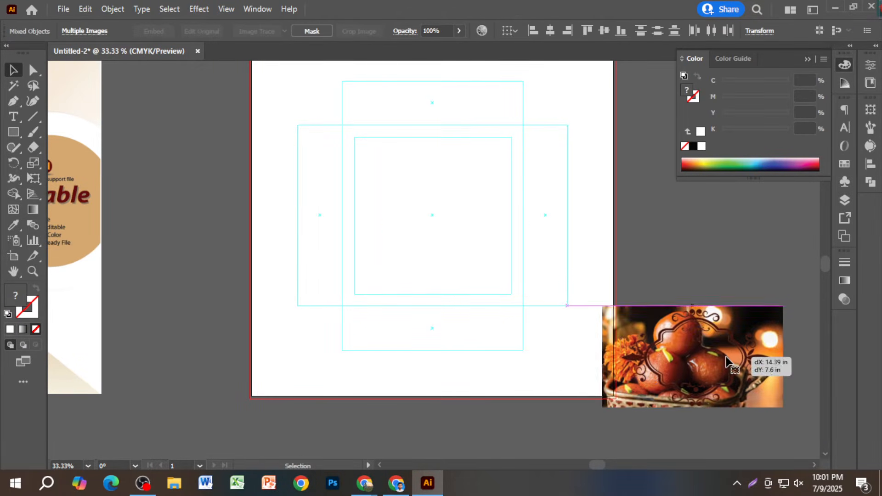
{"action": "scroll", "coordinate": [591, 260], "scroll_direction": "right", "scroll_amount": 3}
{"action": "left_click", "coordinate": [591, 261]}
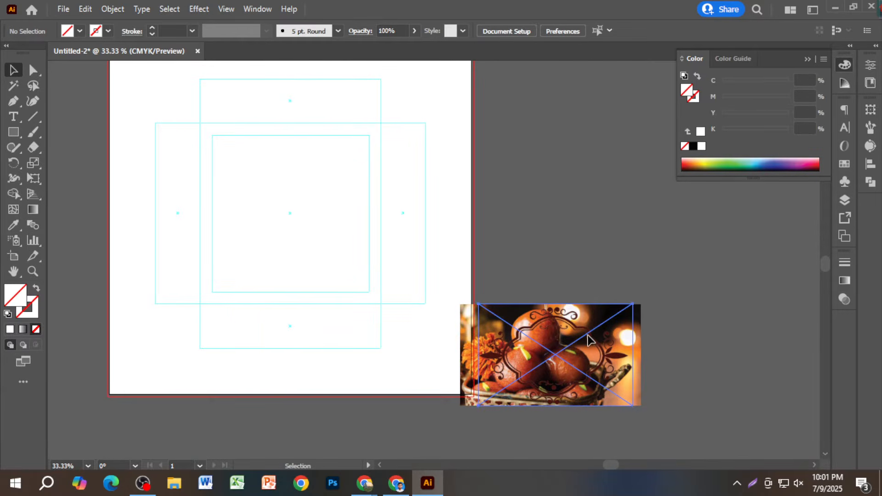
{"action": "left_click_drag", "start_coordinate": [589, 340], "coordinate": [626, 308]}
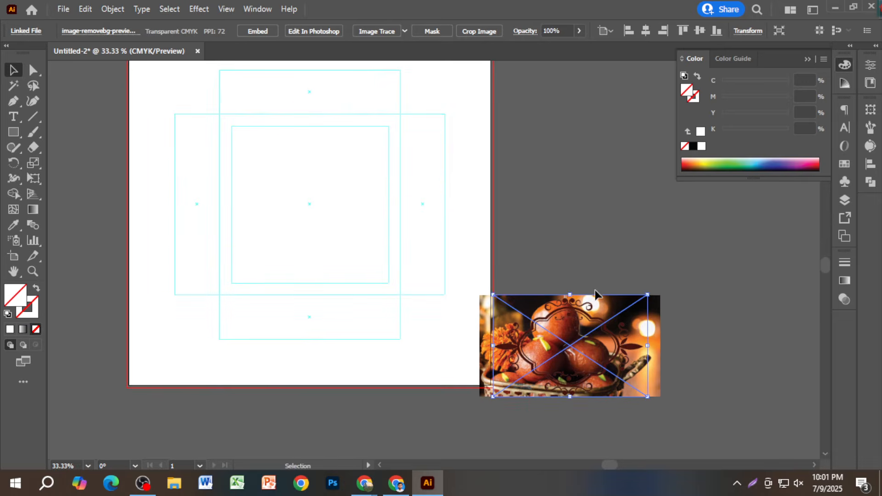
{"action": "left_click", "coordinate": [584, 268]}
{"action": "left_click_drag", "start_coordinate": [583, 267], "coordinate": [602, 346]}
{"action": "right_click", "coordinate": [602, 345]}
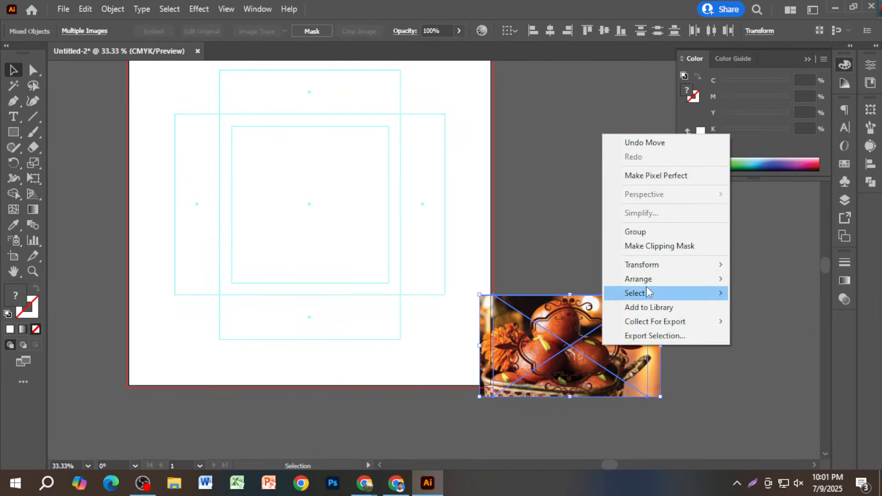
{"action": "left_click", "coordinate": [648, 248]}
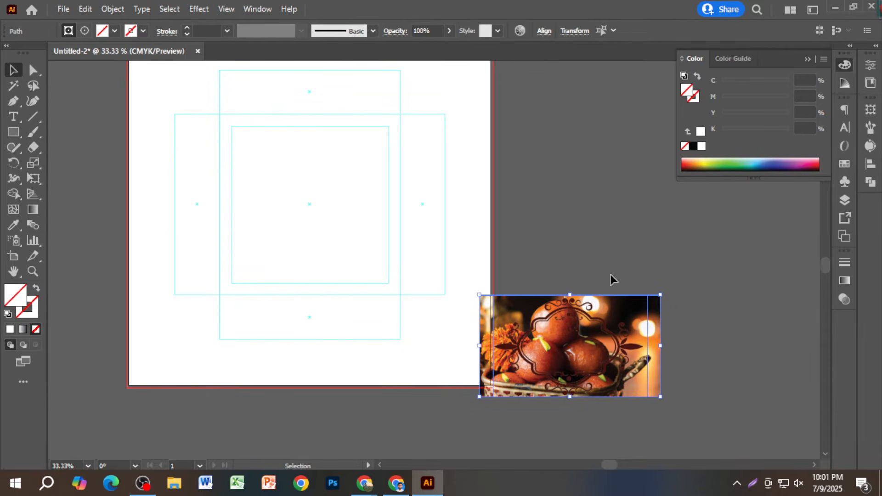
{"action": "key", "text": "ctrl+z"}
- Select the photo and frame together, apply a clipping mask once more, then undo it
{"action": "left_click", "coordinate": [665, 337]}
{"action": "left_click", "coordinate": [652, 329]}
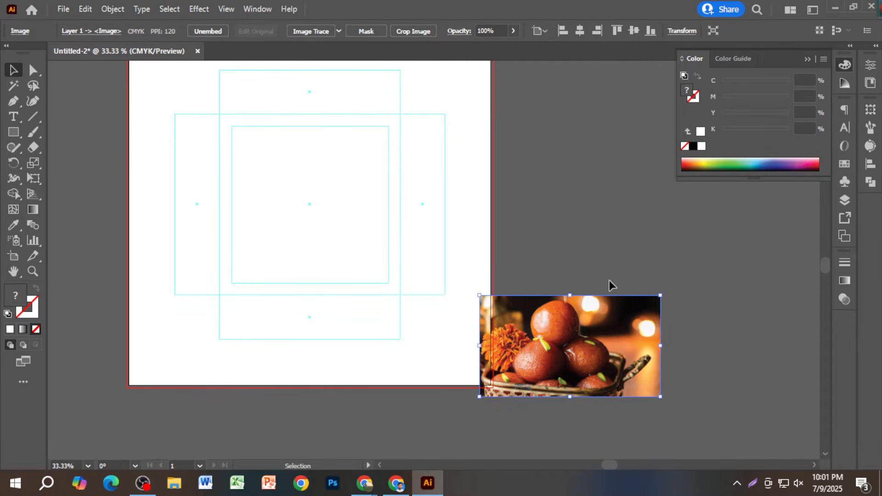
{"action": "left_click", "coordinate": [566, 254]}
{"action": "left_click_drag", "start_coordinate": [567, 259], "coordinate": [630, 364]}
{"action": "right_click", "coordinate": [630, 364]}
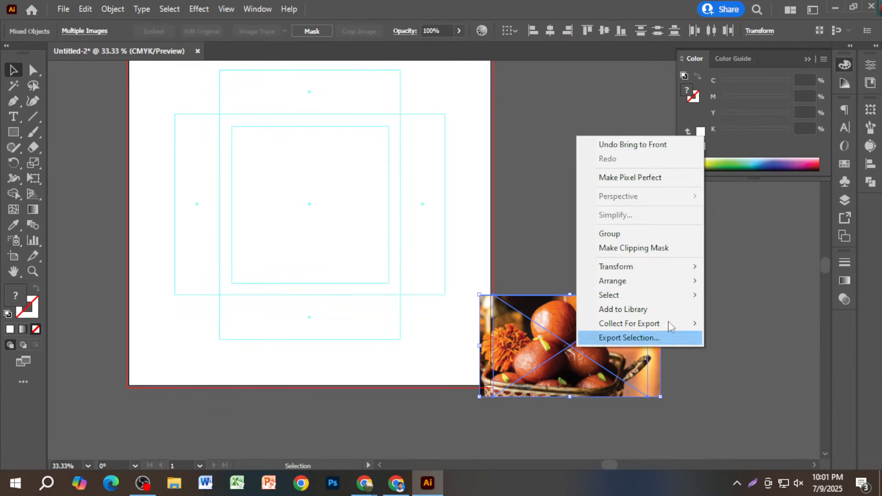
{"action": "left_click", "coordinate": [661, 247]}
{"action": "key", "text": "ctrl+z"}
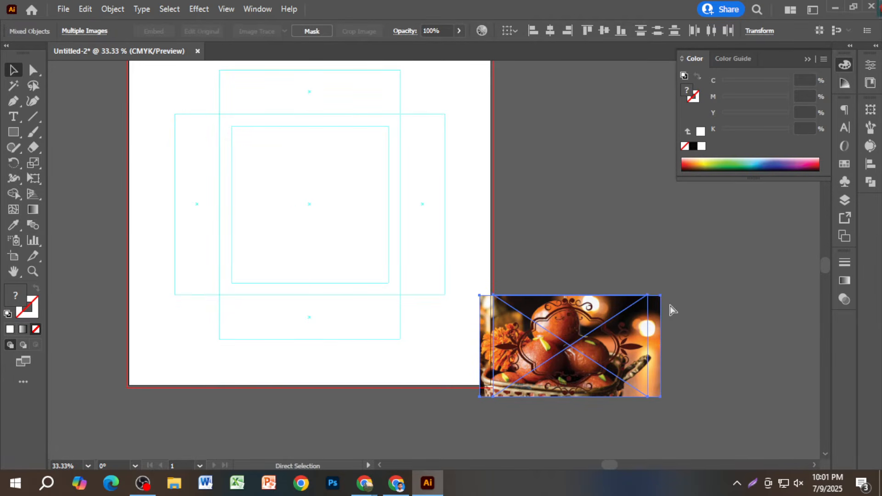
- Embed the ornamental frame image and place the sweets photo overlapping it
{"action": "left_click", "coordinate": [688, 353]}
{"action": "left_click_drag", "start_coordinate": [690, 357], "coordinate": [610, 361]}
{"action": "left_click_drag", "start_coordinate": [536, 352], "coordinate": [593, 201]}
{"action": "left_click_drag", "start_coordinate": [554, 320], "coordinate": [627, 257]}
{"action": "left_click", "coordinate": [600, 198]}
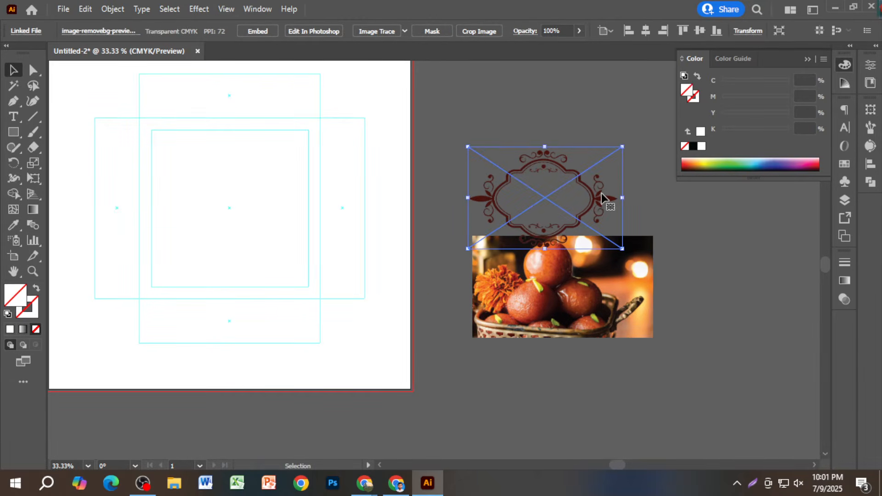
{"action": "left_click", "coordinate": [246, 29]}
{"action": "left_click", "coordinate": [536, 95]}
{"action": "left_click_drag", "start_coordinate": [621, 282], "coordinate": [603, 197]}
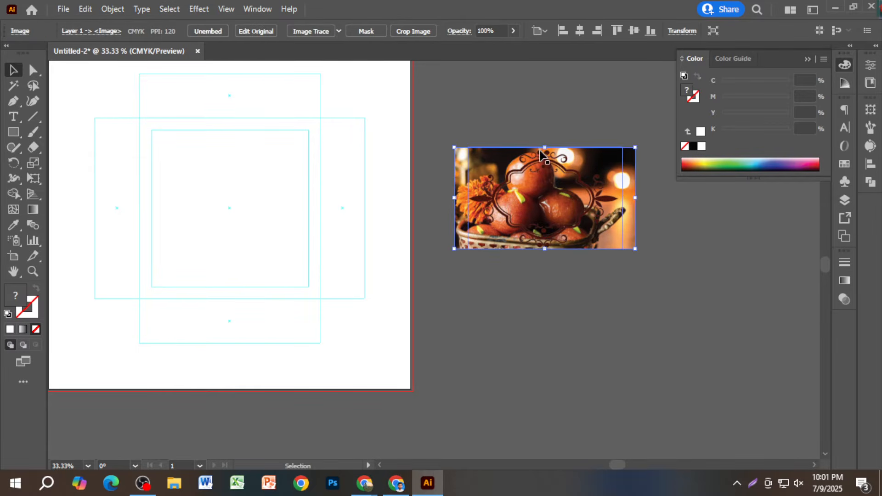
- Select the sweets photo and ornamental frame together and inspect their arrangement options
{"action": "left_click", "coordinate": [572, 192], "text": "shift"}
{"action": "right_click", "coordinate": [574, 192]}
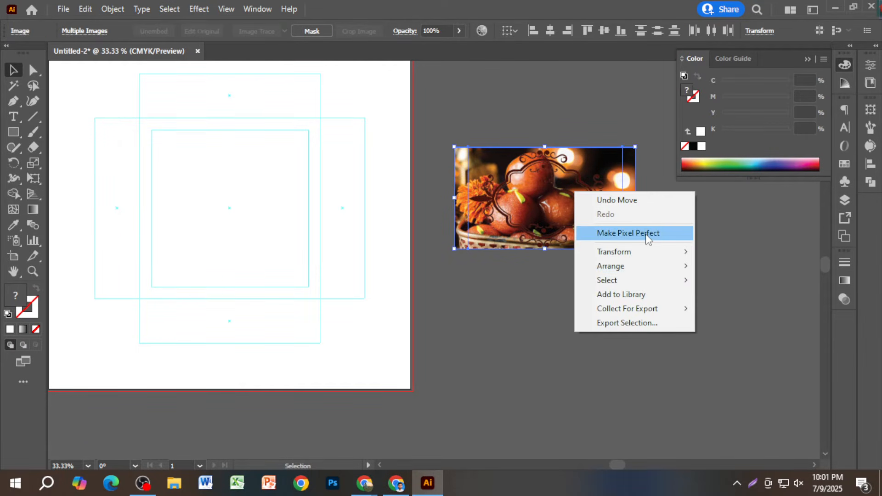
{"action": "left_click", "coordinate": [562, 138]}
{"action": "left_click", "coordinate": [554, 148]}
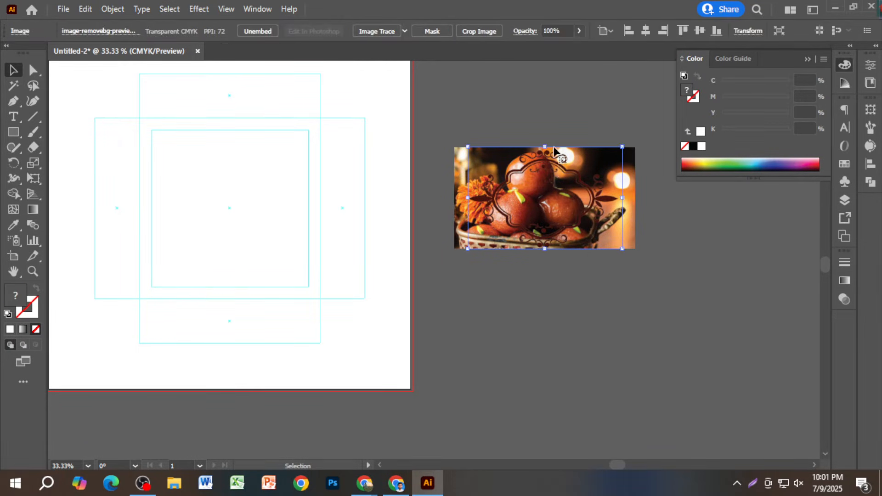
{"action": "left_click", "coordinate": [633, 222], "text": "shift"}
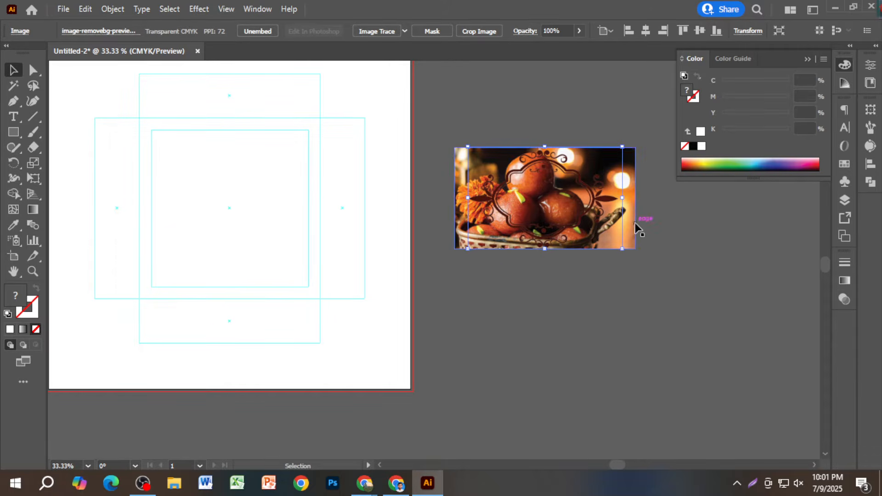
{"action": "right_click", "coordinate": [588, 215]}
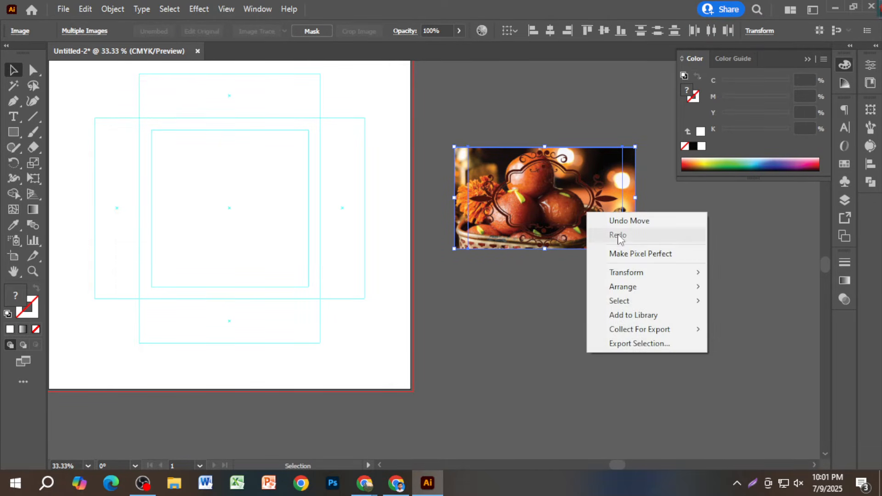
{"action": "left_click", "coordinate": [547, 122]}
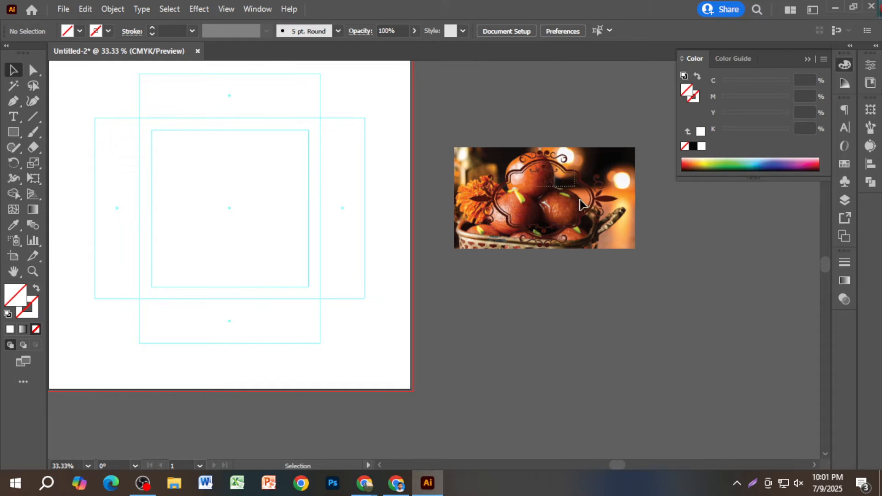
{"action": "left_click", "coordinate": [583, 198]}
{"action": "right_click", "coordinate": [586, 192]}
{"action": "left_click", "coordinate": [541, 121]}
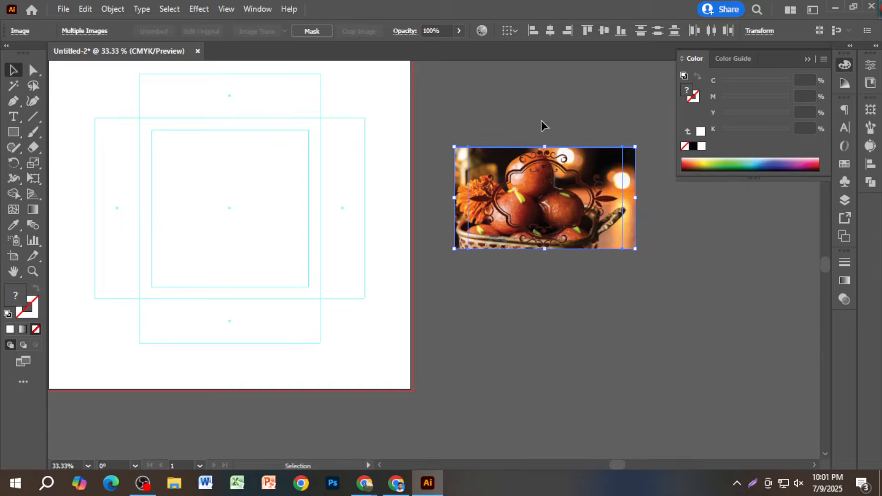
- Move the ornamental frame below the photo, then bring the photo down onto it
{"action": "left_click", "coordinate": [542, 122]}
{"action": "left_click_drag", "start_coordinate": [598, 210], "coordinate": [608, 341]}
{"action": "right_click", "coordinate": [608, 341]}
{"action": "left_click", "coordinate": [669, 346]}
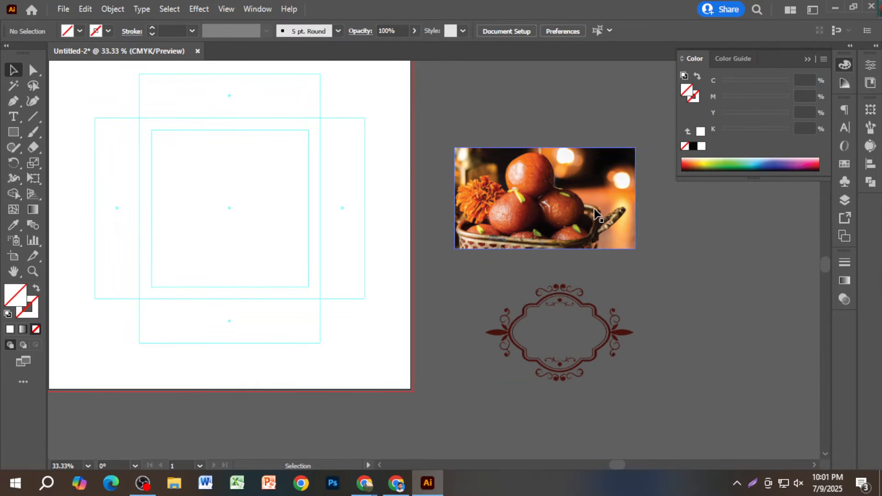
{"action": "left_click_drag", "start_coordinate": [594, 213], "coordinate": [611, 344]}
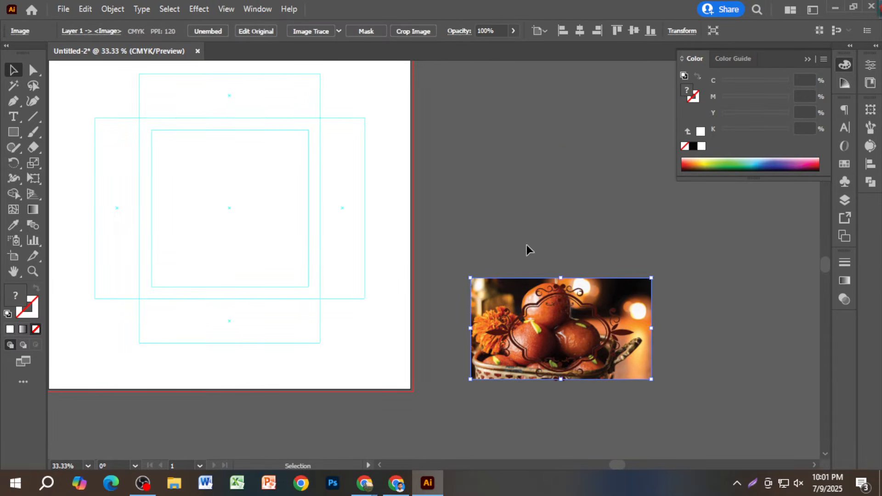
{"action": "left_click_drag", "start_coordinate": [527, 248], "coordinate": [569, 321]}
{"action": "right_click", "coordinate": [577, 304]}
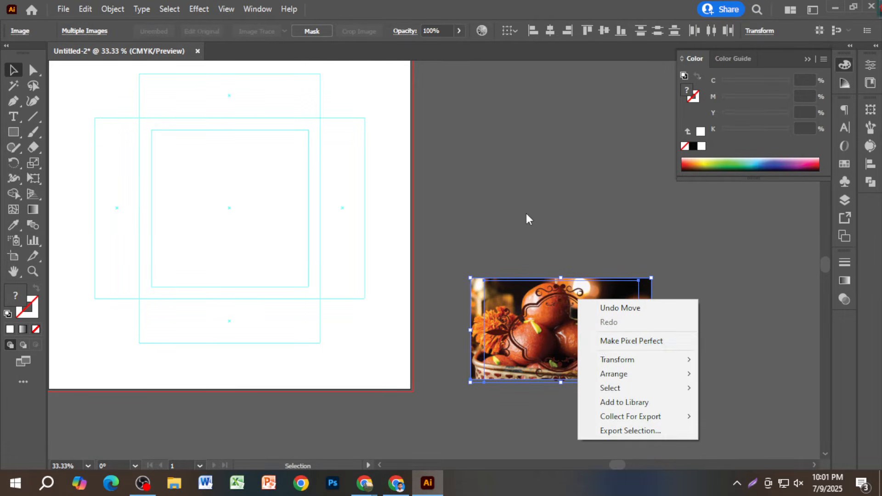
{"action": "left_click", "coordinate": [535, 223]}
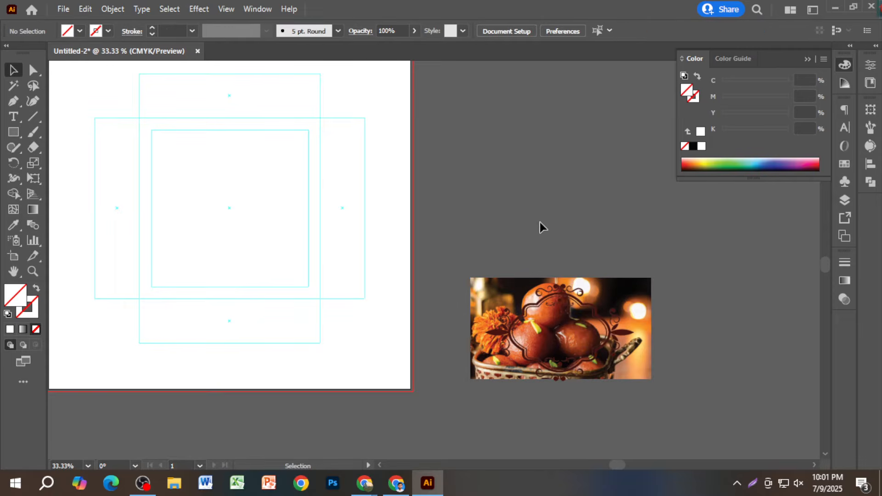
- Send the frame behind the photo, pull the photo up off it, and delete the frame
{"action": "left_click", "coordinate": [575, 303]}
{"action": "key", "text": "ctrl+bracketleft"}
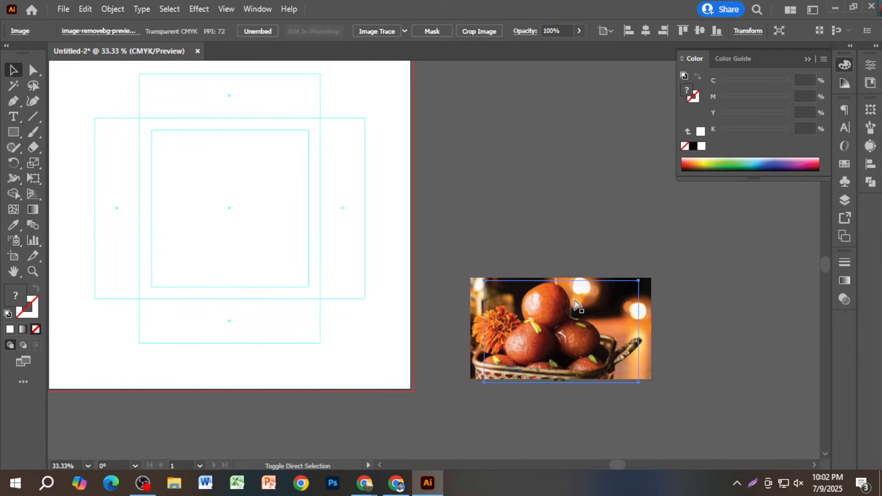
{"action": "left_click_drag", "start_coordinate": [518, 222], "coordinate": [597, 396]}
{"action": "right_click", "coordinate": [584, 341]}
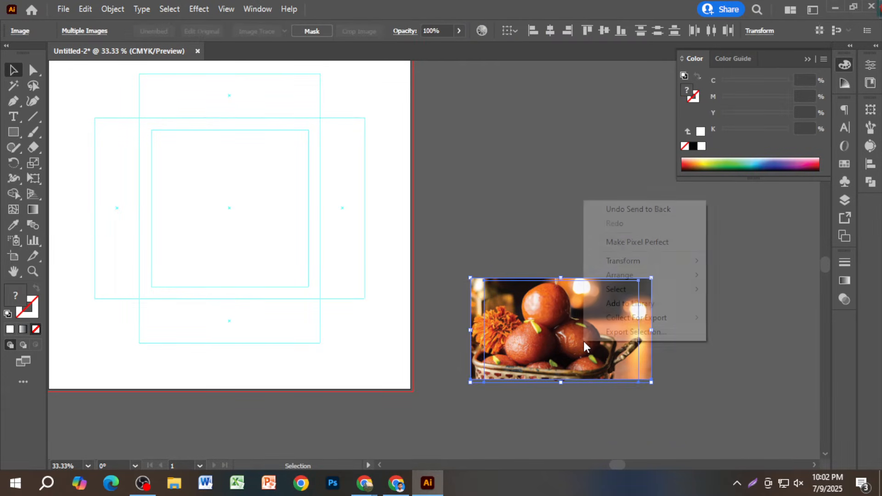
{"action": "left_click", "coordinate": [572, 258]}
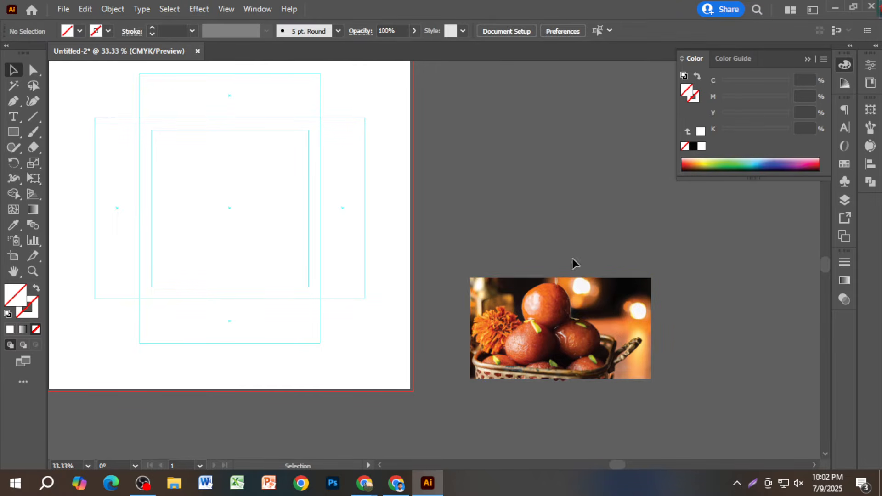
{"action": "left_click_drag", "start_coordinate": [613, 338], "coordinate": [610, 208]}
{"action": "left_click", "coordinate": [605, 318]}
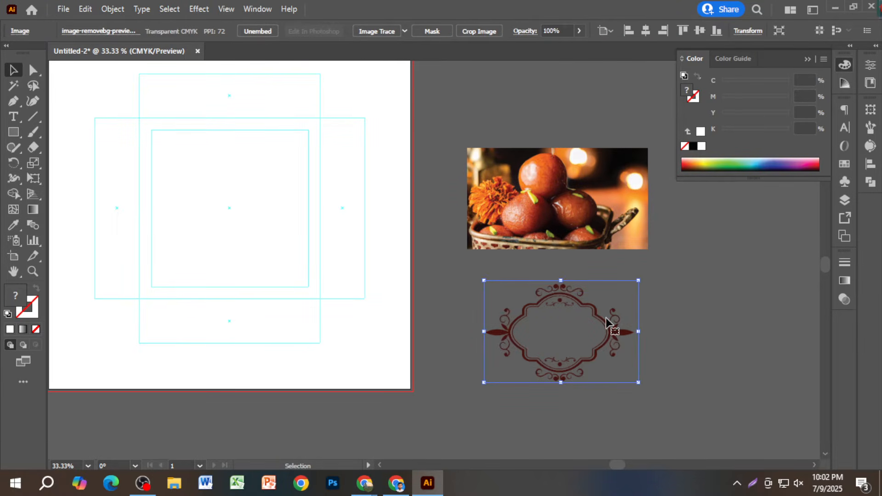
{"action": "key", "text": "Delete"}
- Draw a rectangle below the sweets photo and fill it pink (D3AFAF)
{"action": "left_click", "coordinate": [15, 134]}
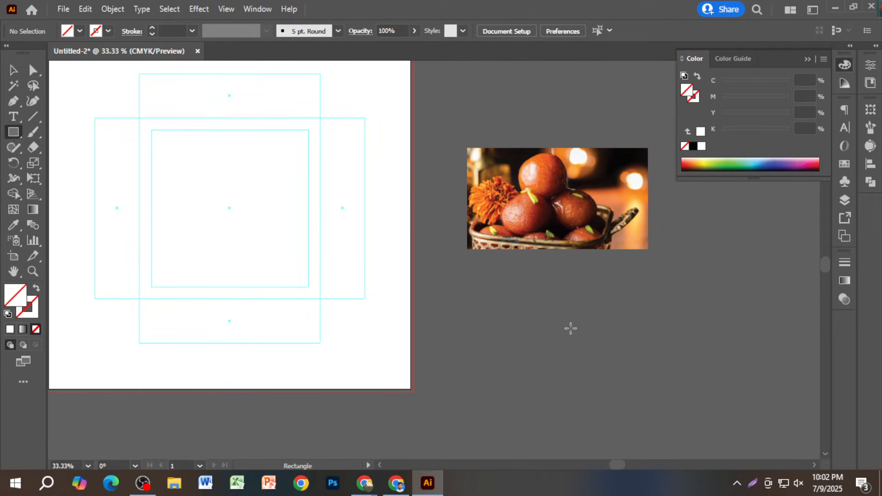
{"action": "left_click_drag", "start_coordinate": [530, 295], "coordinate": [677, 378]}
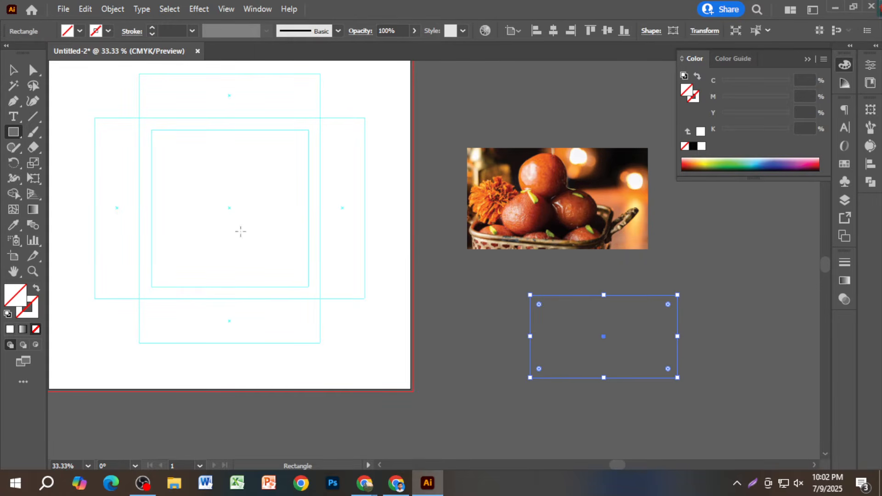
{"action": "double_click", "coordinate": [15, 303]}
{"action": "left_click", "coordinate": [756, 297]}
- Test clipping the photo to the pink rectangle, undo it, and switch to remove.bg in Chrome
{"action": "left_click", "coordinate": [13, 71]}
{"action": "left_click", "coordinate": [500, 125]}
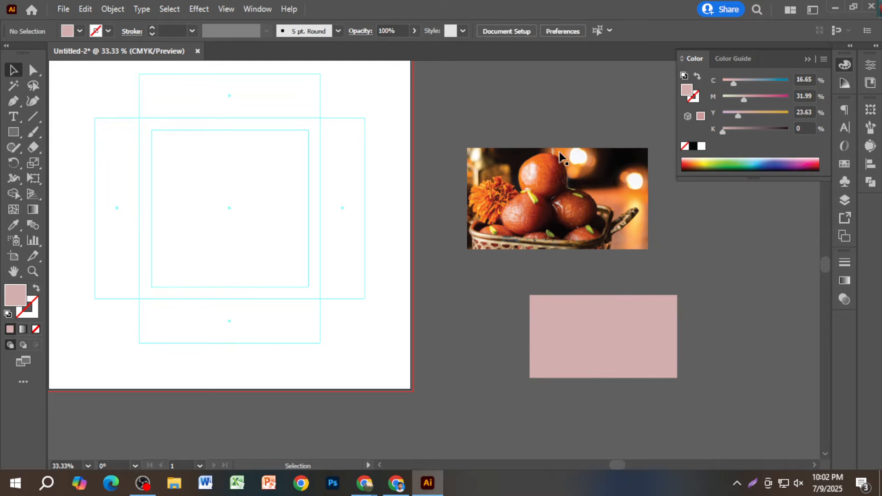
{"action": "left_click_drag", "start_coordinate": [574, 181], "coordinate": [627, 317]}
{"action": "left_click", "coordinate": [621, 314], "text": "shift"}
{"action": "right_click", "coordinate": [623, 332]}
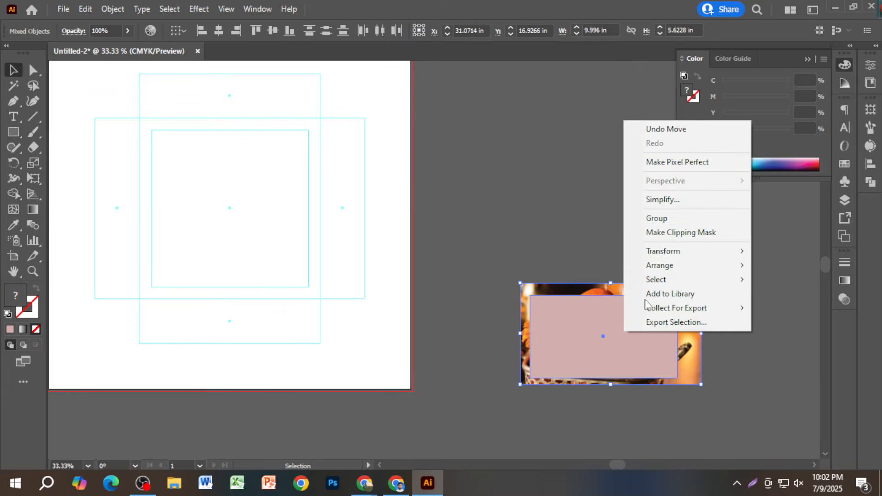
{"action": "left_click", "coordinate": [671, 233]}
{"action": "left_click", "coordinate": [564, 263]}
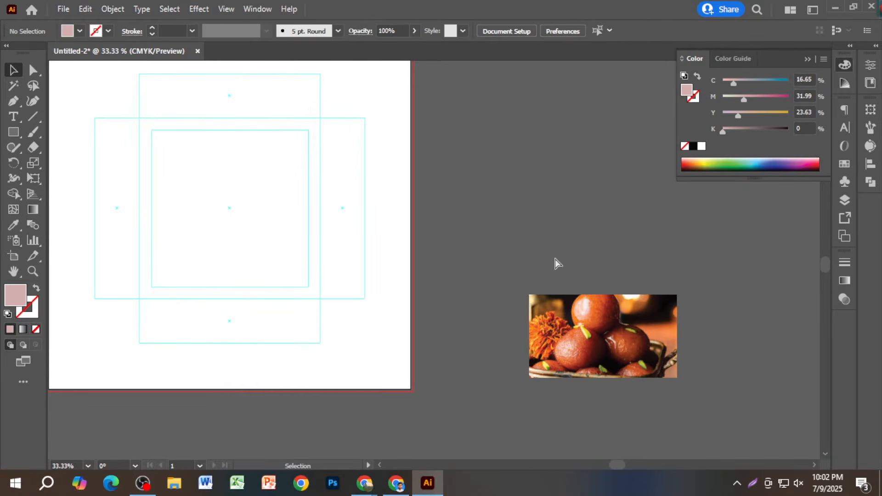
{"action": "key", "text": "ctrl+z"}
{"action": "left_click", "coordinate": [558, 249]}
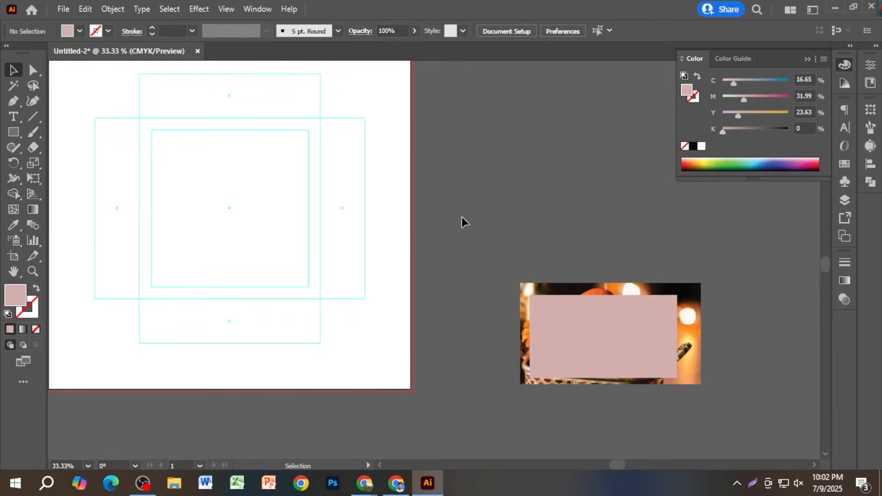
{"action": "left_click", "coordinate": [396, 483]}
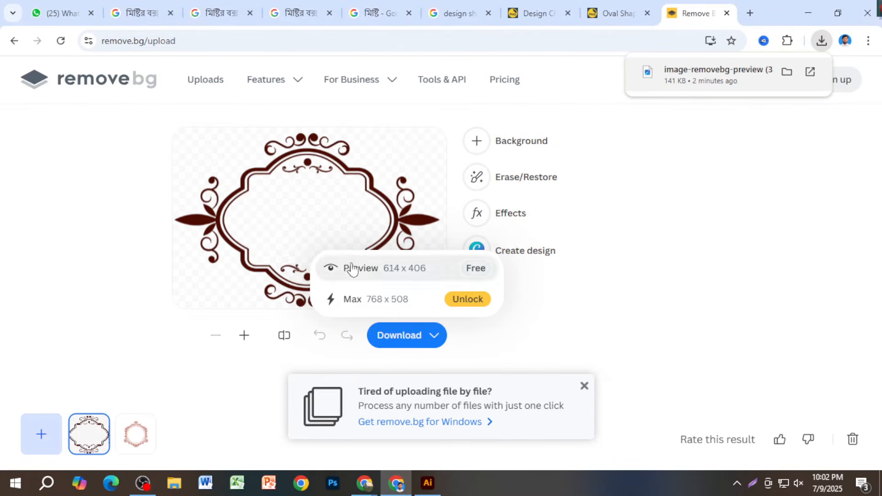
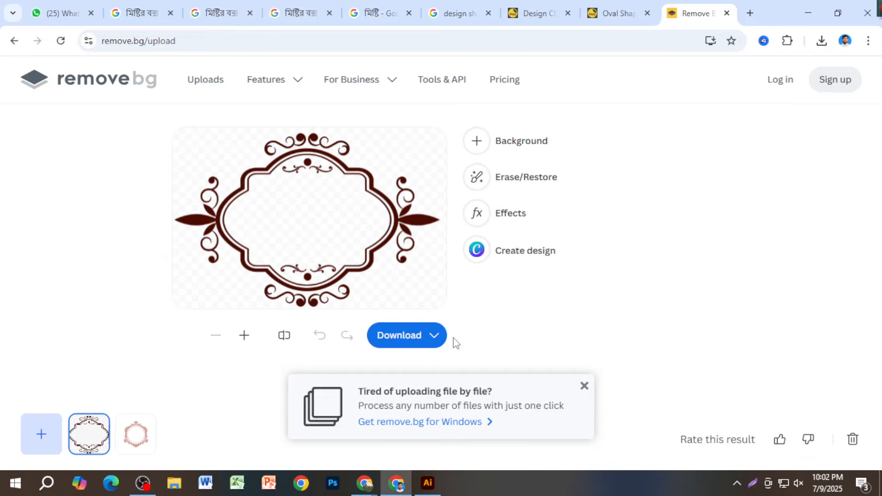
- Download the circular floral frame's 500 x 500 preview PNG from remove.bg and drag it into Illustrator
{"action": "left_click", "coordinate": [584, 386]}
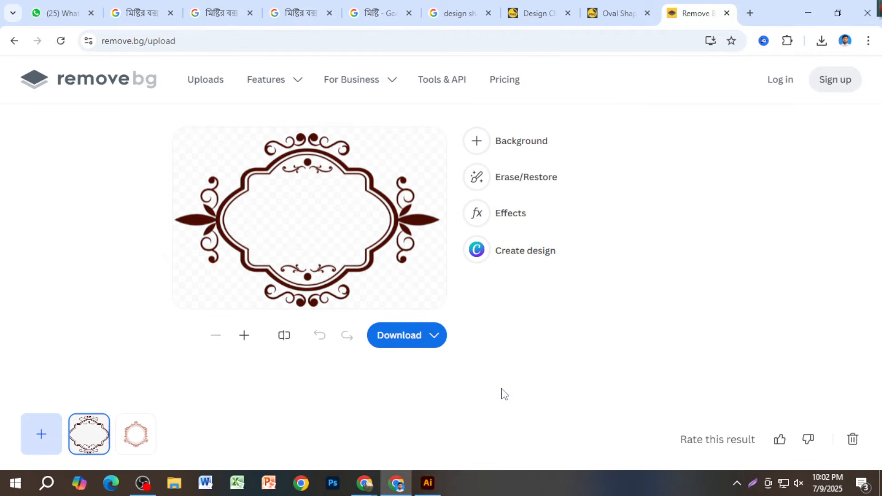
{"action": "left_click", "coordinate": [141, 442]}
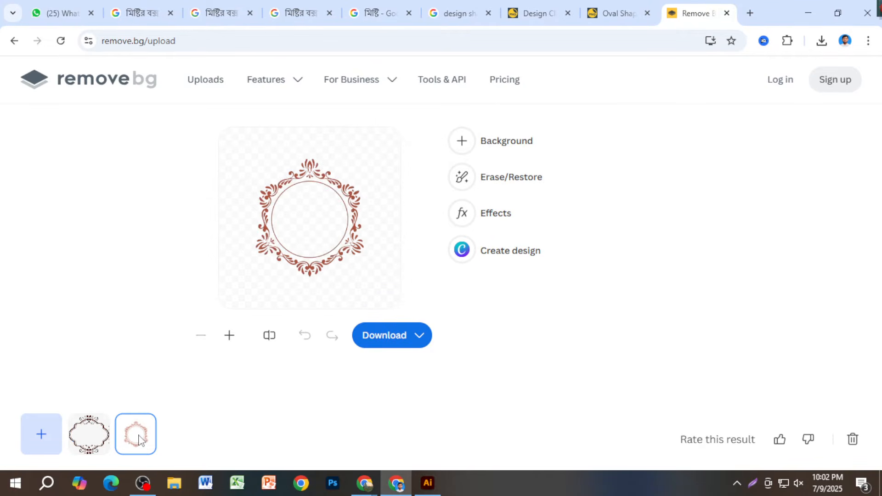
{"action": "left_click", "coordinate": [378, 338]}
{"action": "left_click", "coordinate": [360, 281]}
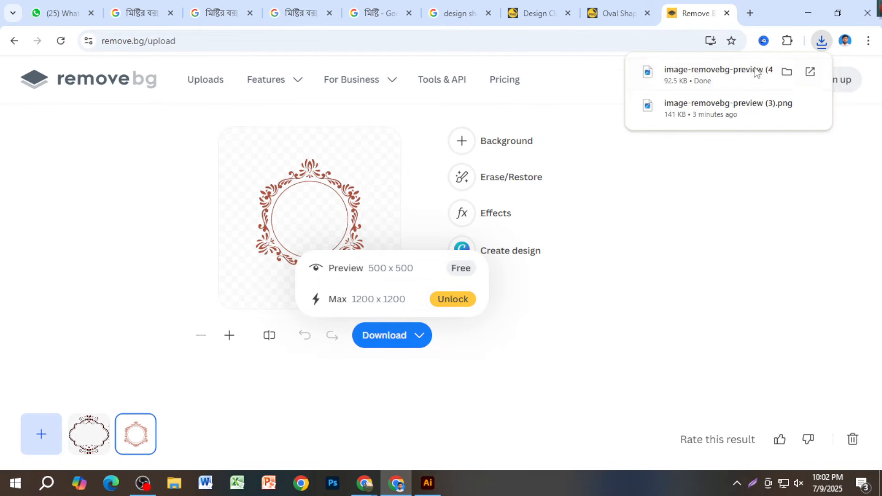
{"action": "left_click_drag", "start_coordinate": [728, 74], "coordinate": [572, 248]}
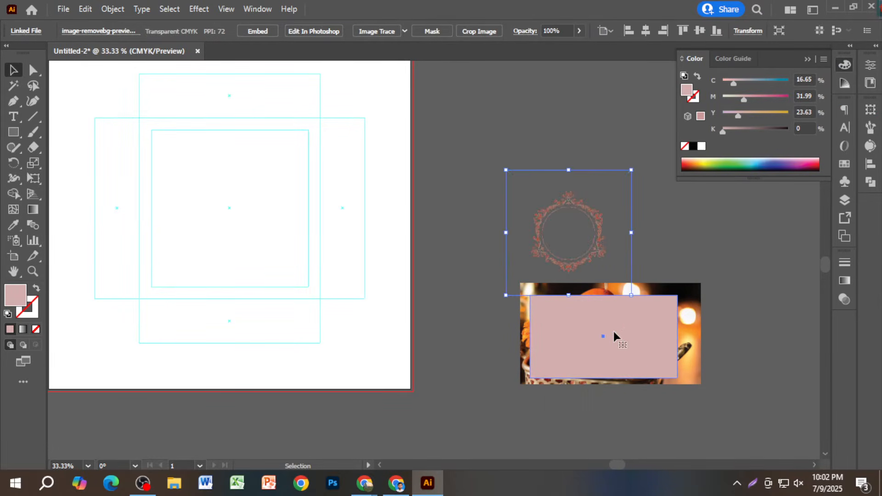
- Delete the pink rectangle, lay the circular frame over the sweets photo and try a clipping mask
{"action": "left_click", "coordinate": [613, 328]}
{"action": "key", "text": "Delete"}
{"action": "left_click_drag", "start_coordinate": [613, 285], "coordinate": [634, 354]}
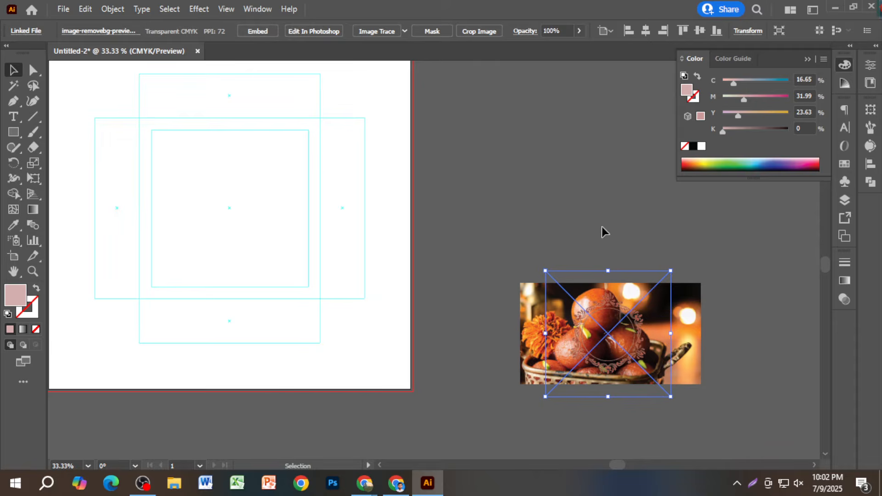
{"action": "left_click", "coordinate": [606, 321], "text": "shift"}
{"action": "right_click", "coordinate": [606, 324]}
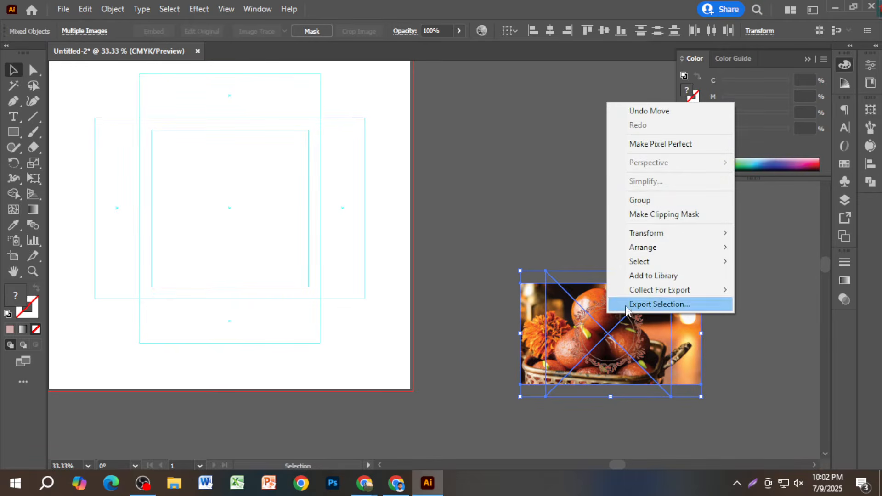
{"action": "left_click", "coordinate": [664, 214]}
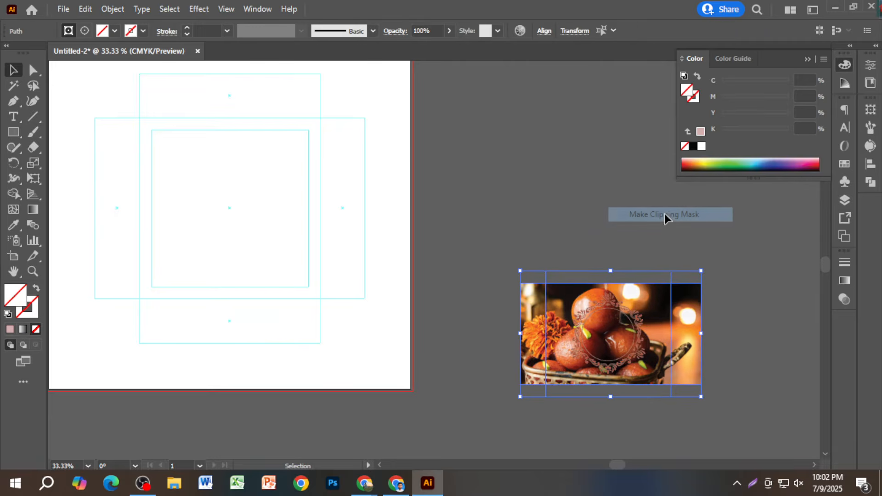
- Pull the circular frame off the photo, delete it, and return to Chrome
{"action": "left_click", "coordinate": [571, 236]}
{"action": "left_click_drag", "start_coordinate": [631, 325], "coordinate": [583, 252]}
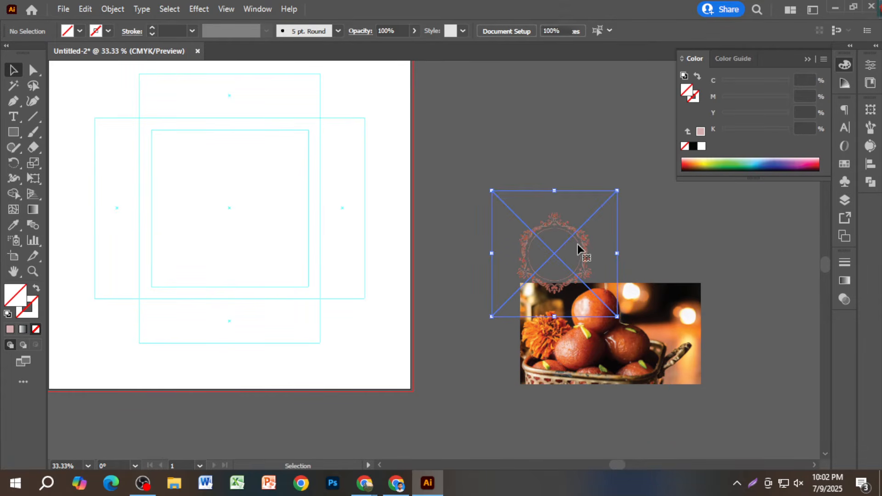
{"action": "key", "text": "Delete"}
{"action": "key", "text": "alt+Tab"}
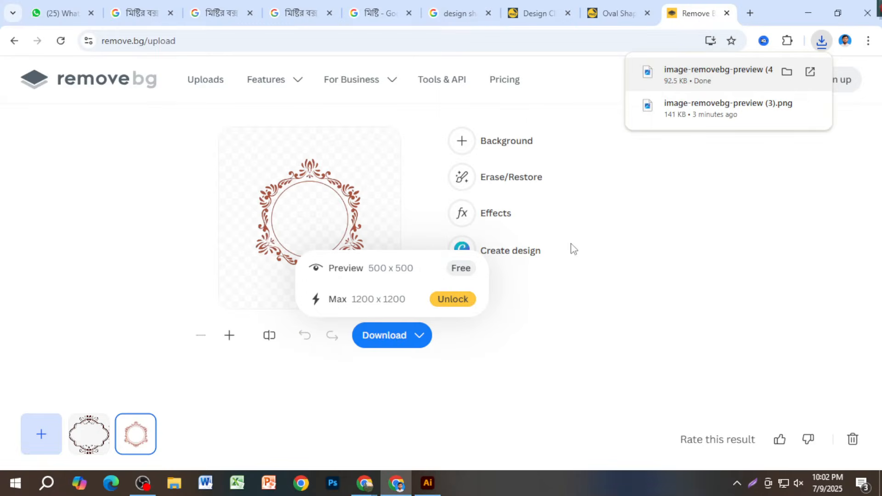
- Pick the ornate oval frame result and drag its downloaded PNG from Chrome's downloads into Illustrator
{"action": "left_click", "coordinate": [94, 440]}
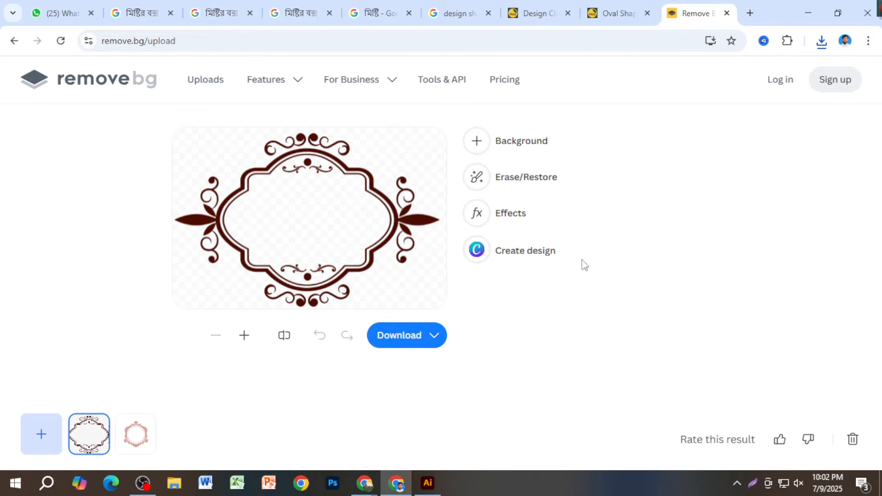
{"action": "left_click", "coordinate": [822, 40]}
{"action": "left_click_drag", "start_coordinate": [703, 131], "coordinate": [572, 198]}
- Position the oval frame just above the sweets photo, undo a stray copy, and embed the image
{"action": "left_click_drag", "start_coordinate": [679, 230], "coordinate": [509, 287]}
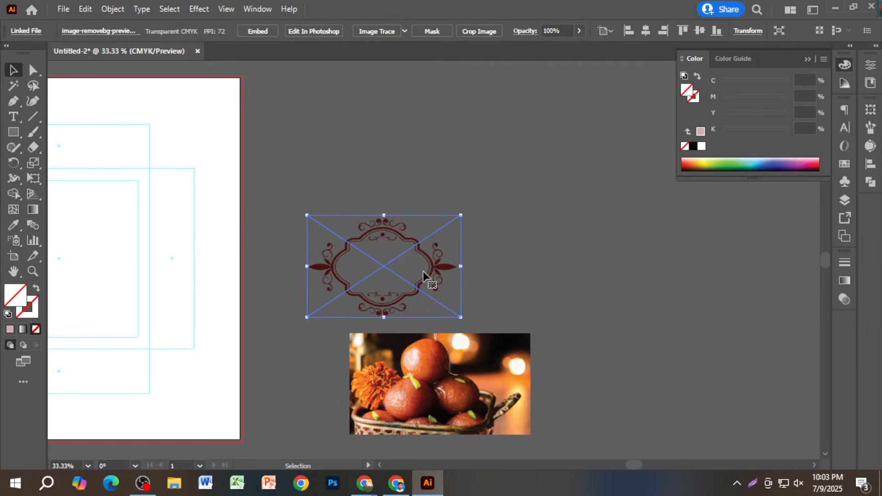
{"action": "left_click_drag", "start_coordinate": [423, 276], "coordinate": [484, 238], "text": "alt"}
{"action": "scroll", "coordinate": [484, 238], "scroll_direction": "up", "scroll_amount": 2, "text": "alt"}
{"action": "key", "text": "ctrl+z"}
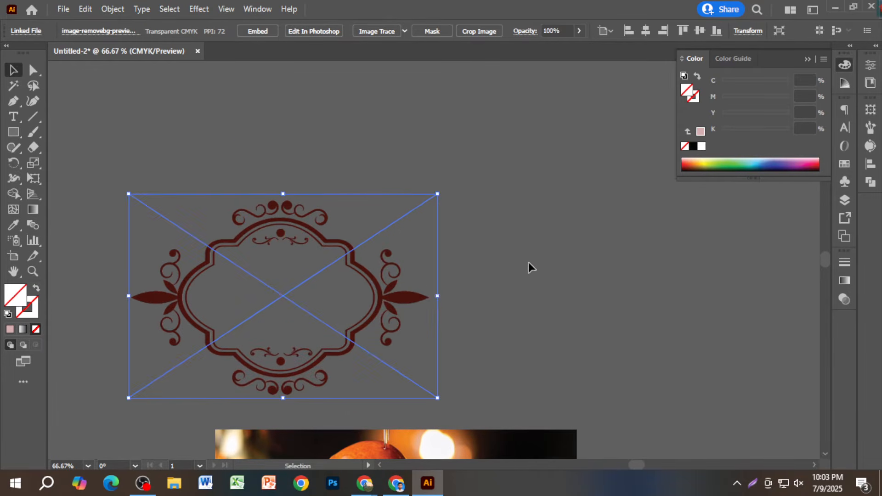
{"action": "left_click_drag", "start_coordinate": [386, 301], "coordinate": [475, 262]}
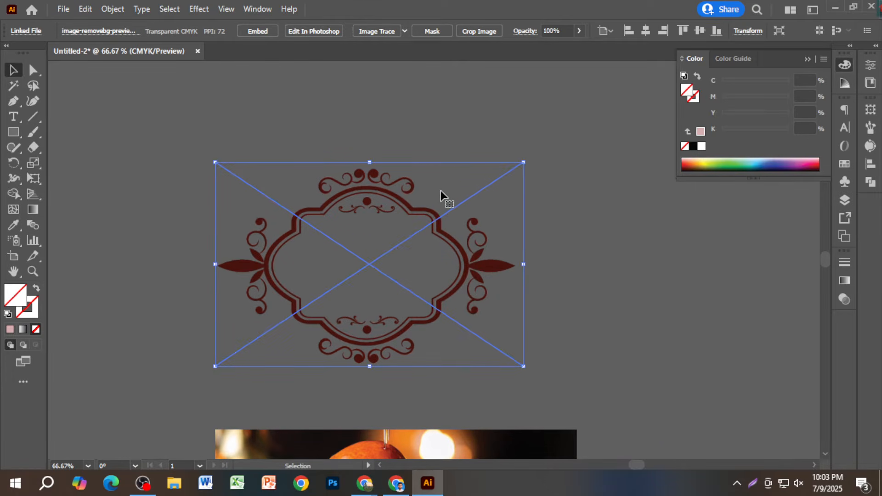
{"action": "left_click", "coordinate": [259, 32]}
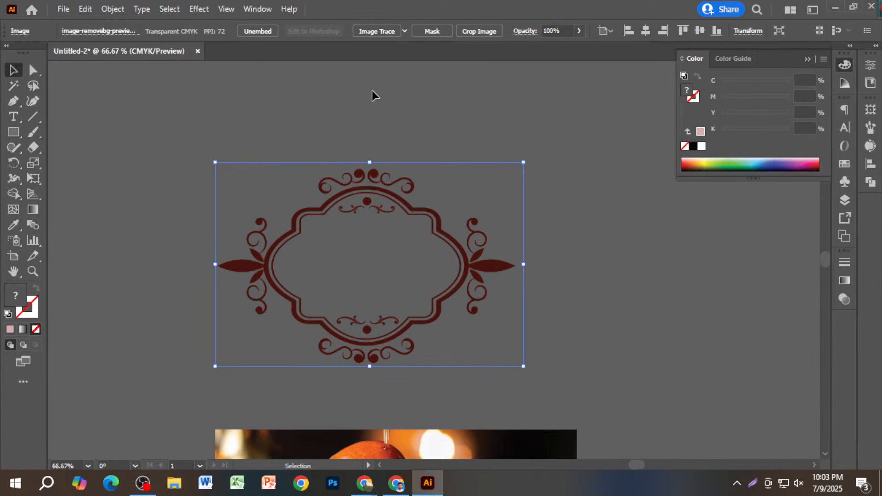
{"action": "left_click_drag", "start_coordinate": [397, 212], "coordinate": [435, 190]}
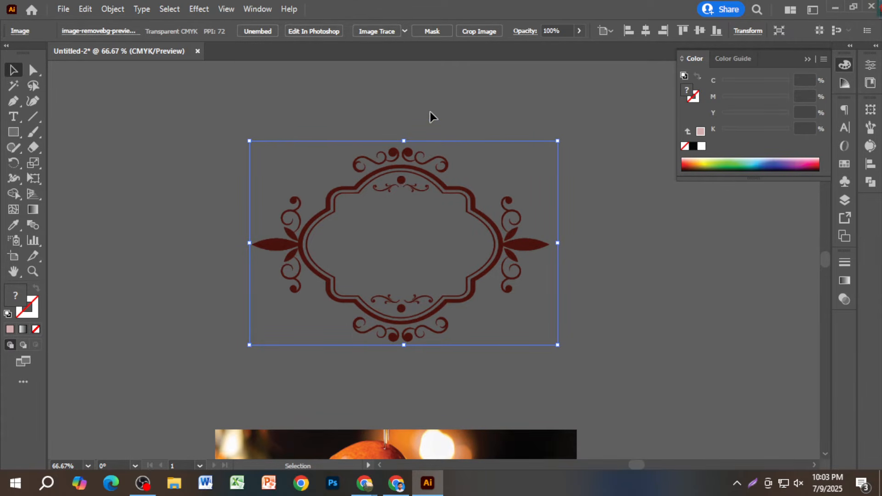
{"action": "scroll", "coordinate": [408, 179], "scroll_direction": "up", "scroll_amount": 6}
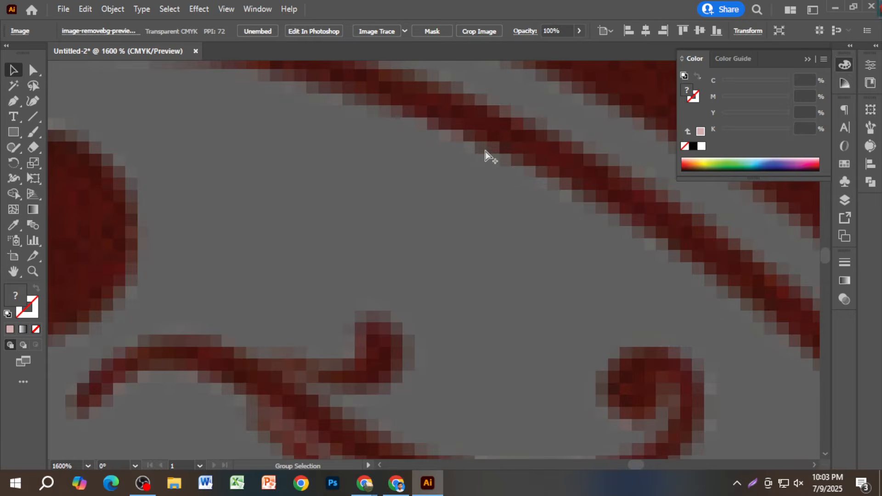
{"action": "scroll", "coordinate": [486, 154], "scroll_direction": "down", "scroll_amount": 5}
{"action": "scroll", "coordinate": [488, 180], "scroll_direction": "down", "scroll_amount": 1}
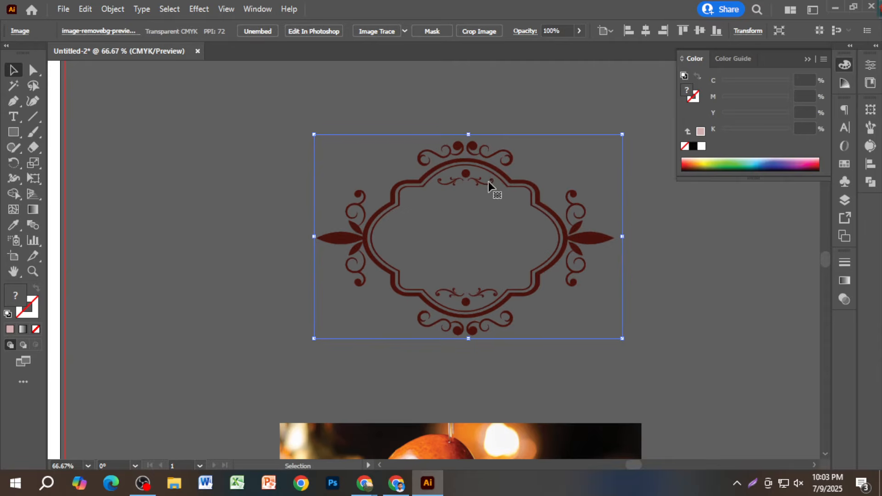
- Image Trace the oval frame, expand the tracing, and ungroup the traced pieces
{"action": "left_click", "coordinate": [386, 30]}
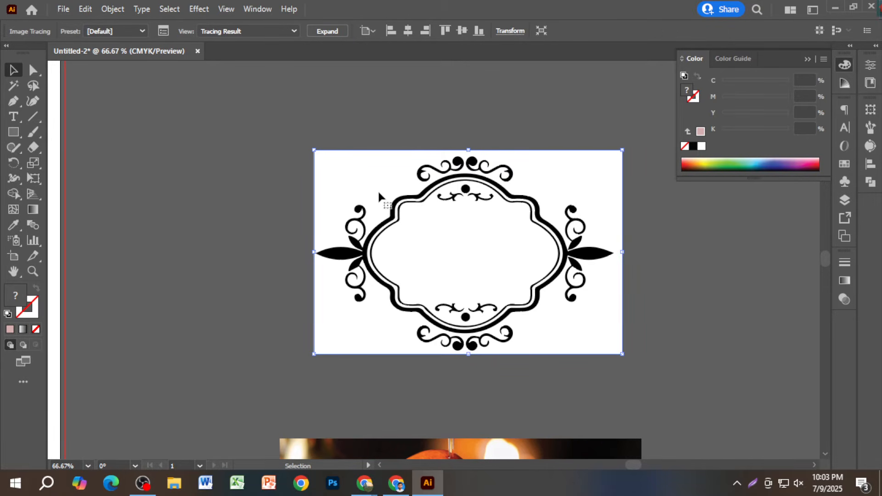
{"action": "left_click", "coordinate": [337, 31]}
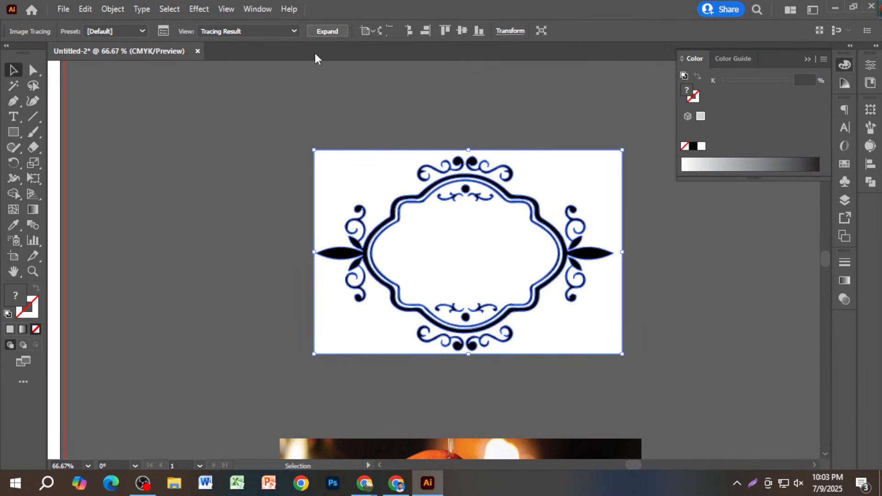
{"action": "right_click", "coordinate": [405, 196]}
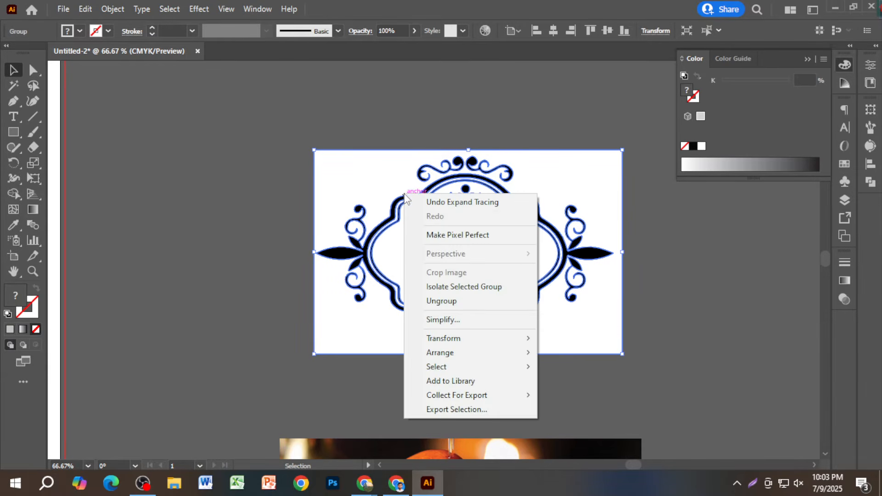
{"action": "left_click", "coordinate": [509, 307]}
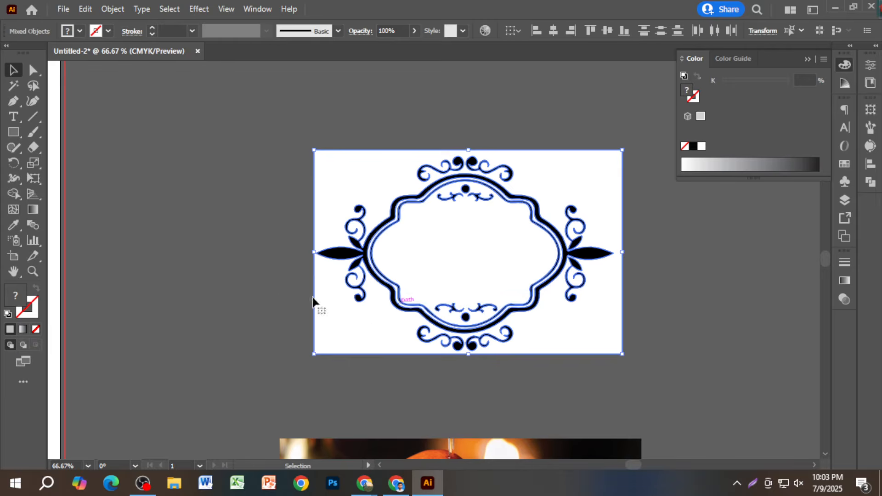
- Delete the traced frame's white background and its inner white fill
{"action": "left_click", "coordinate": [321, 195]}
{"action": "left_click", "coordinate": [326, 190]}
{"action": "key", "text": "Delete"}
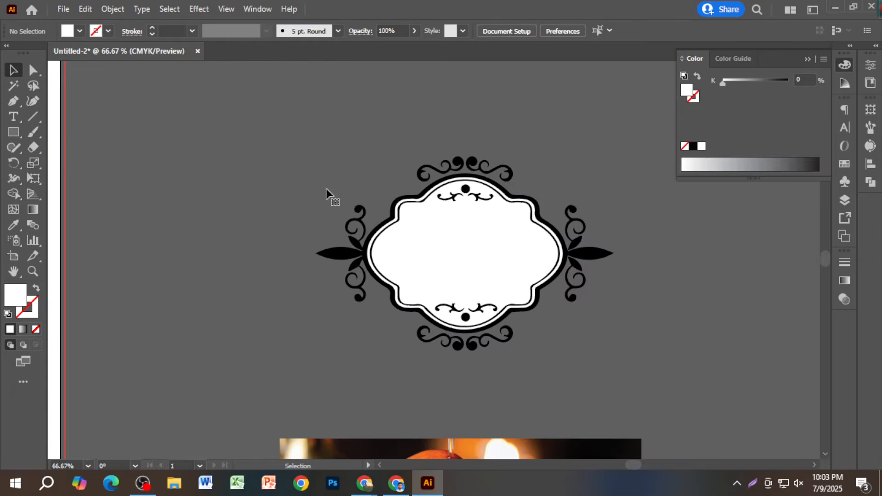
{"action": "left_click", "coordinate": [440, 261]}
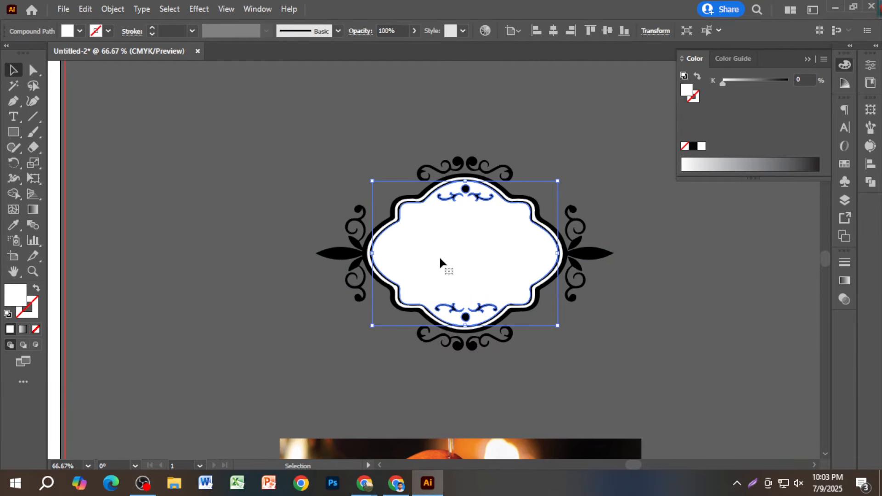
{"action": "key", "text": "Delete"}
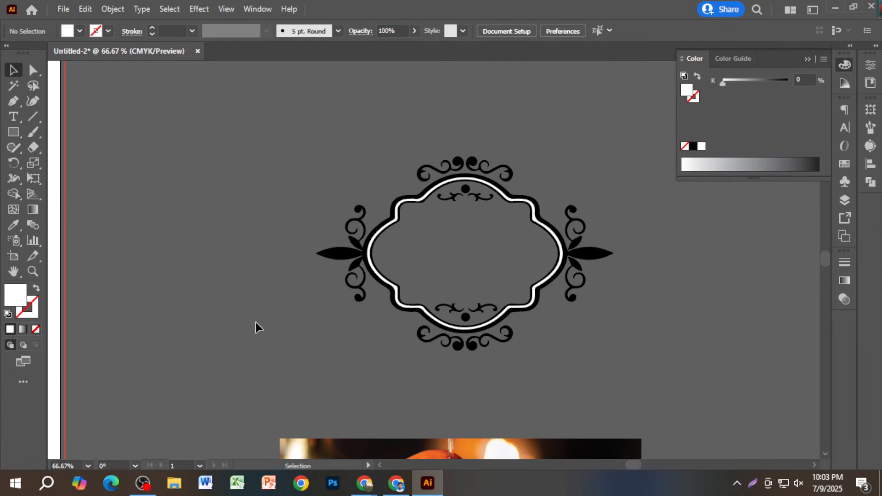
- Select all the traced black frame pieces and group them with Ctrl+G
{"action": "scroll", "coordinate": [256, 321], "scroll_direction": "down", "scroll_amount": 5}
{"action": "left_click_drag", "start_coordinate": [333, 363], "coordinate": [336, 159]}
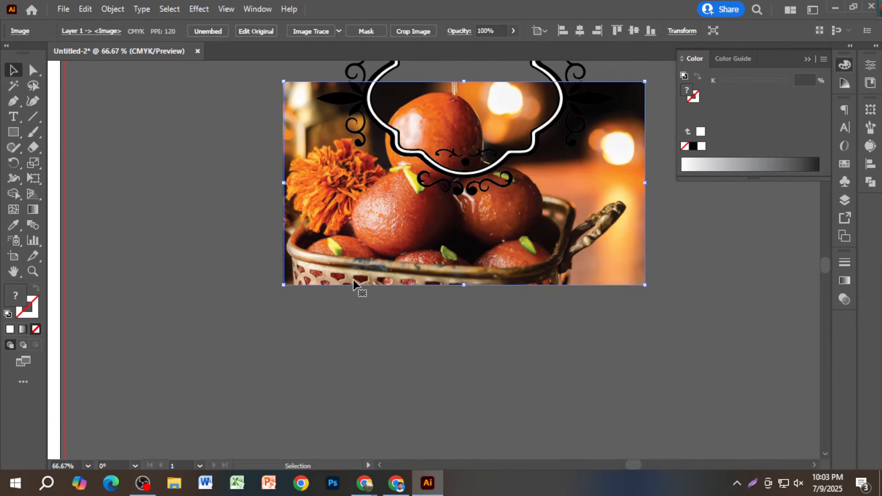
{"action": "scroll", "coordinate": [353, 281], "scroll_direction": "up", "scroll_amount": 3}
{"action": "left_click_drag", "start_coordinate": [344, 313], "coordinate": [196, 441]}
{"action": "left_click_drag", "start_coordinate": [257, 358], "coordinate": [246, 408]}
{"action": "left_click_drag", "start_coordinate": [305, 373], "coordinate": [284, 433]}
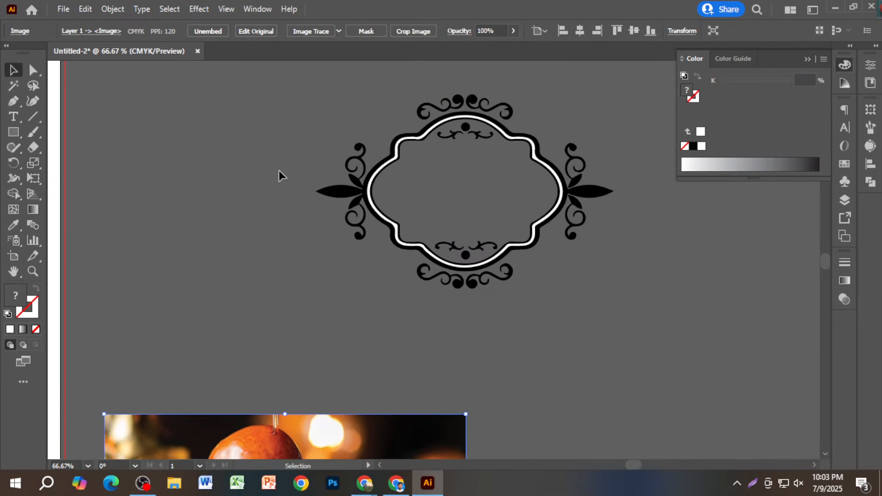
{"action": "scroll", "coordinate": [280, 252], "scroll_direction": "up", "scroll_amount": 2}
{"action": "left_click_drag", "start_coordinate": [555, 324], "coordinate": [475, 341]}
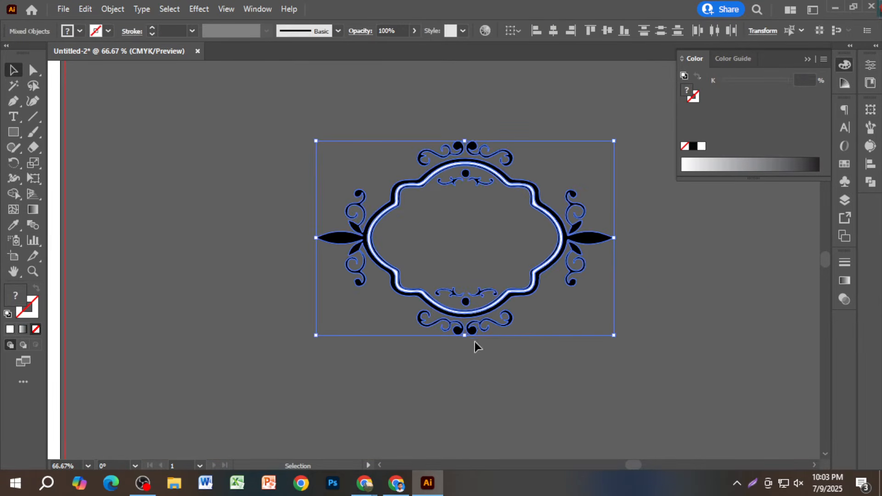
{"action": "left_click", "coordinate": [230, 295]}
{"action": "left_click_drag", "start_coordinate": [646, 387], "coordinate": [650, 388]}
{"action": "key", "text": "ctrl+g"}
{"action": "left_click", "coordinate": [672, 351]}
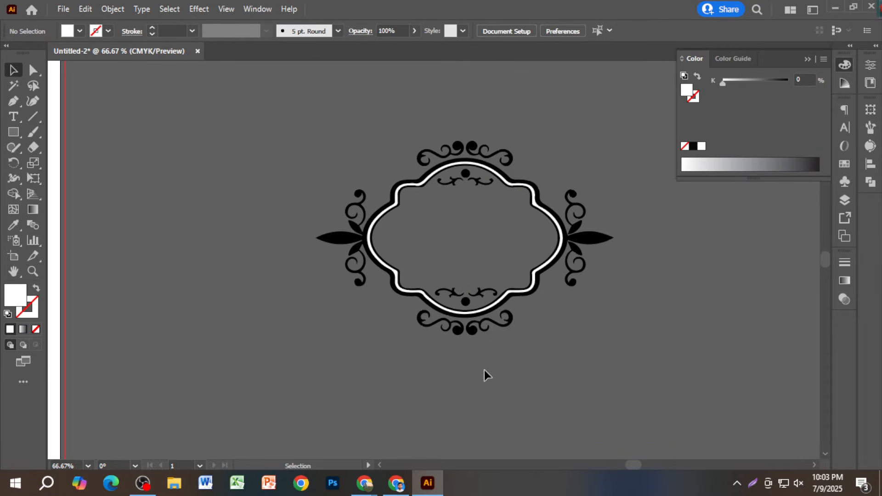
- Try clipping the sweets photo inside the black frame, accept the warning, then undo and reselect the photo
{"action": "scroll", "coordinate": [484, 371], "scroll_direction": "down", "scroll_amount": 3}
{"action": "left_click_drag", "start_coordinate": [419, 429], "coordinate": [610, 112]}
{"action": "scroll", "coordinate": [597, 330], "scroll_direction": "up", "scroll_amount": 3}
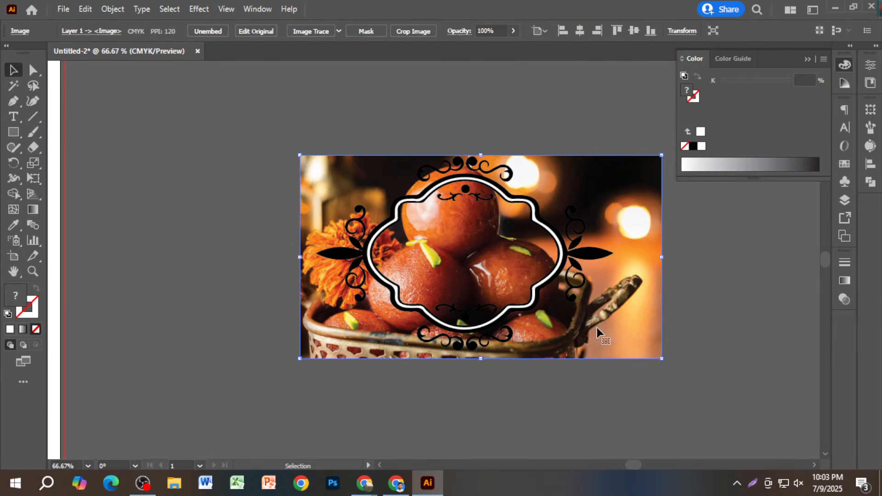
{"action": "left_click_drag", "start_coordinate": [441, 120], "coordinate": [471, 197]}
{"action": "right_click", "coordinate": [471, 182]}
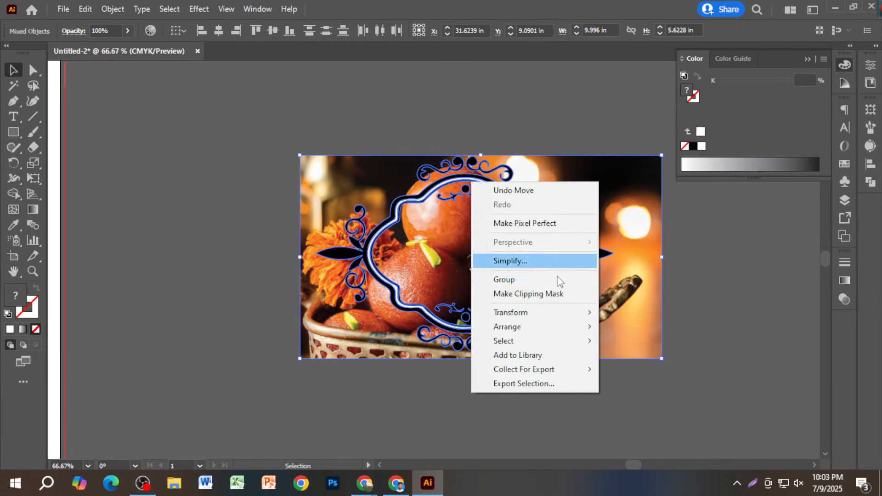
{"action": "left_click", "coordinate": [554, 297]}
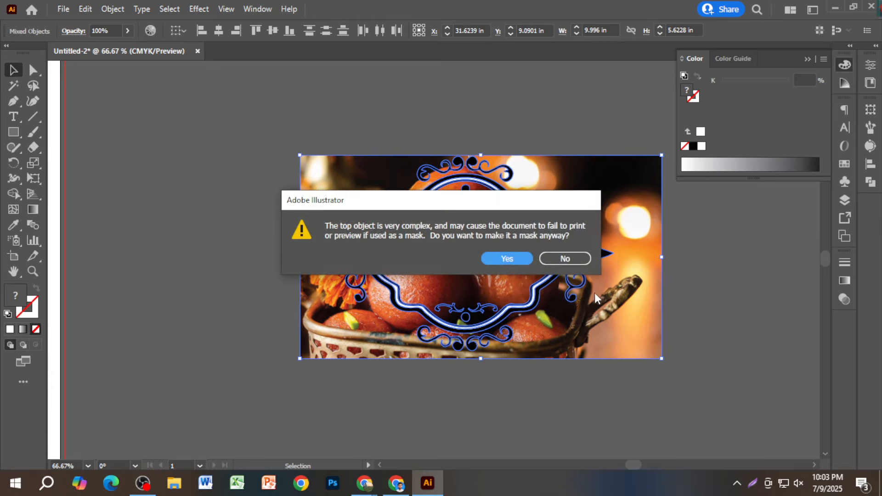
{"action": "left_click", "coordinate": [511, 258]}
{"action": "left_click", "coordinate": [680, 269]}
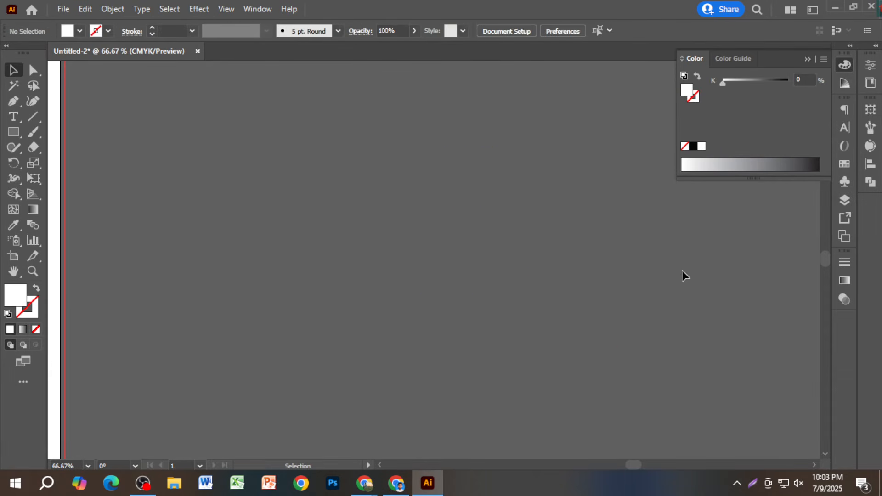
{"action": "key", "text": "ctrl+z"}
{"action": "left_click", "coordinate": [710, 293]}
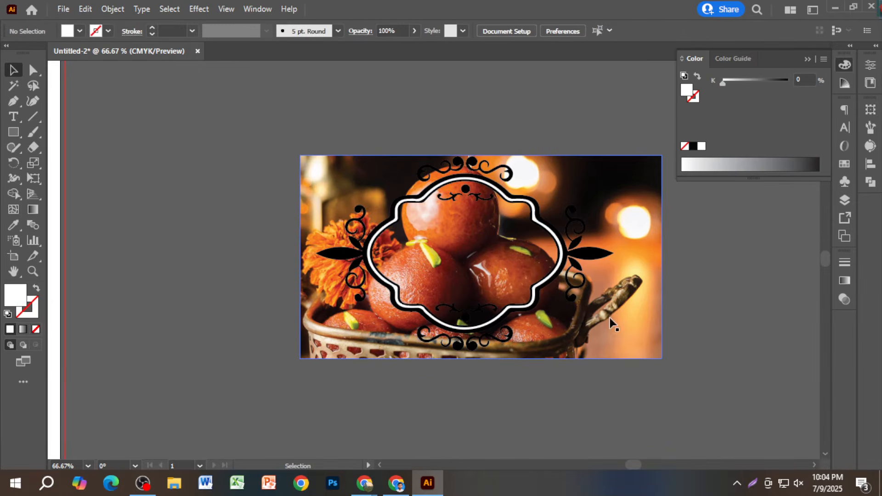
{"action": "left_click", "coordinate": [613, 322]}
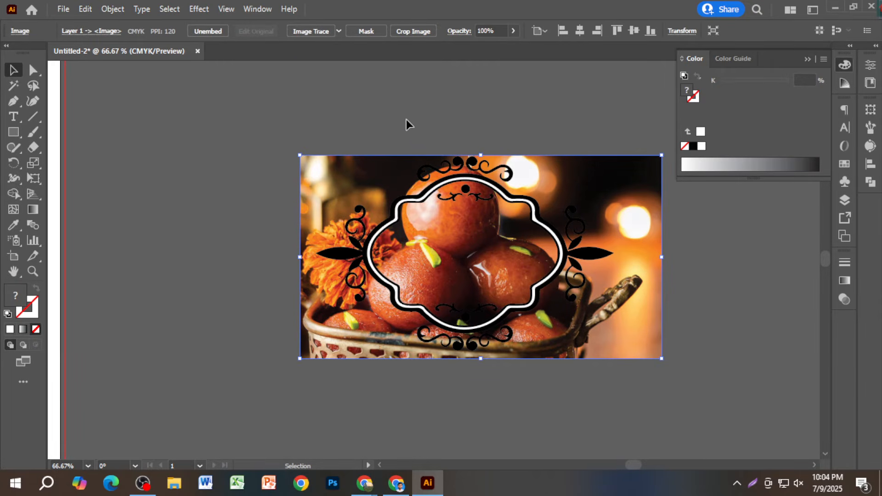
{"action": "left_click", "coordinate": [460, 180], "text": "shift"}
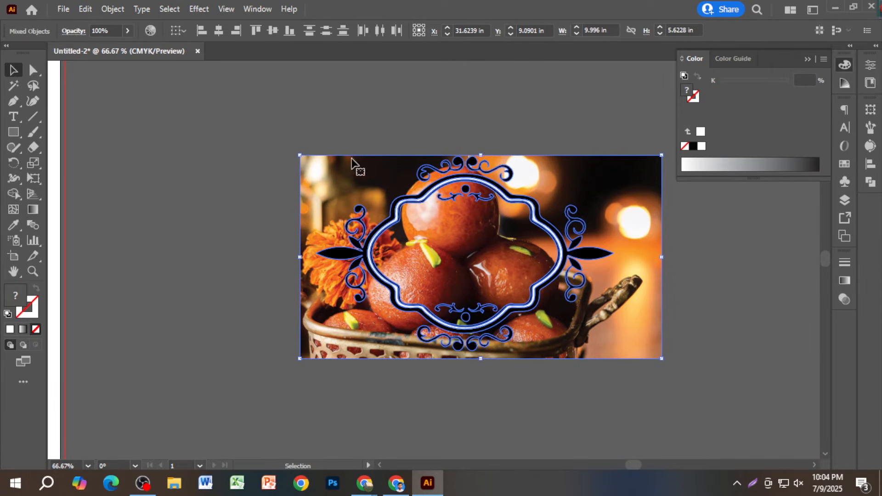
{"action": "left_click", "coordinate": [345, 131]}
{"action": "scroll", "coordinate": [472, 264], "scroll_direction": "up", "scroll_amount": 3}
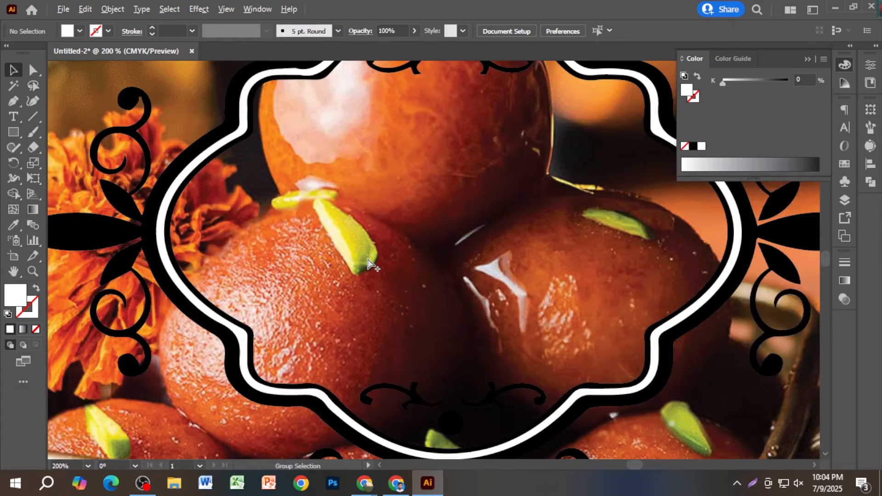
{"action": "scroll", "coordinate": [370, 263], "scroll_direction": "down", "scroll_amount": 3}
{"action": "left_click", "coordinate": [676, 339]}
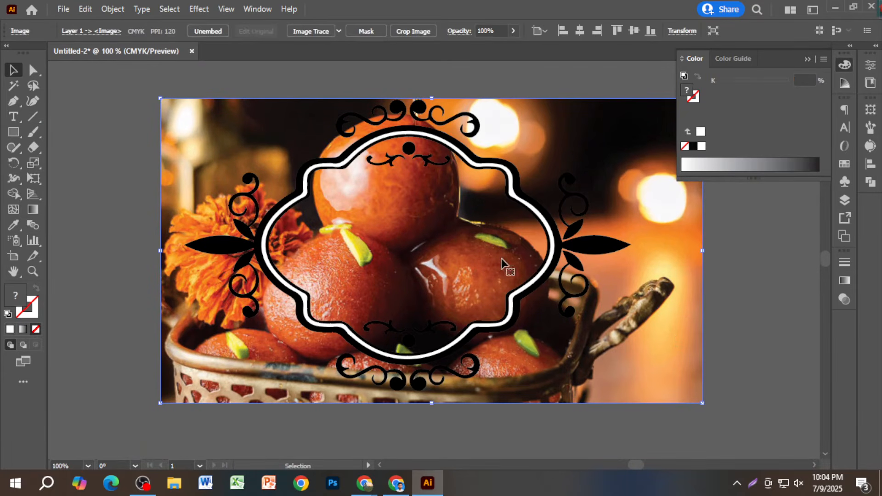
{"action": "scroll", "coordinate": [510, 276], "scroll_direction": "up", "scroll_amount": 3}
{"action": "left_click", "coordinate": [572, 316], "text": "shift"}
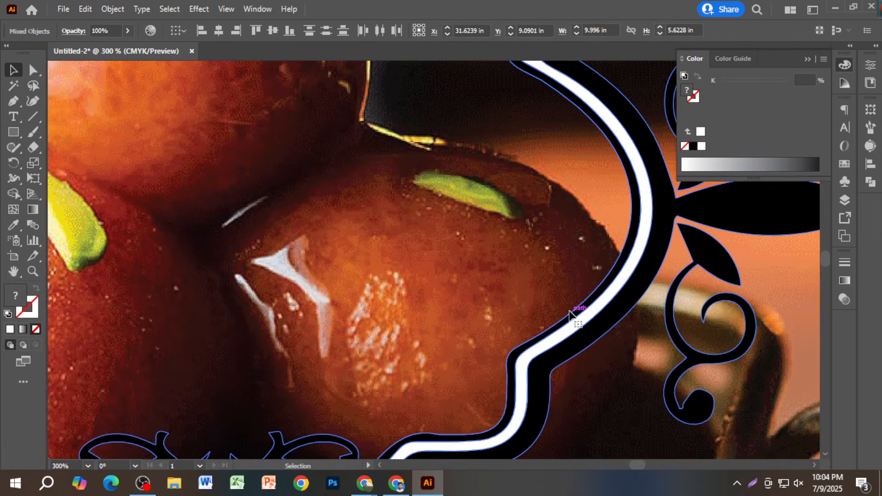
{"action": "scroll", "coordinate": [571, 317], "scroll_direction": "down", "scroll_amount": 3}
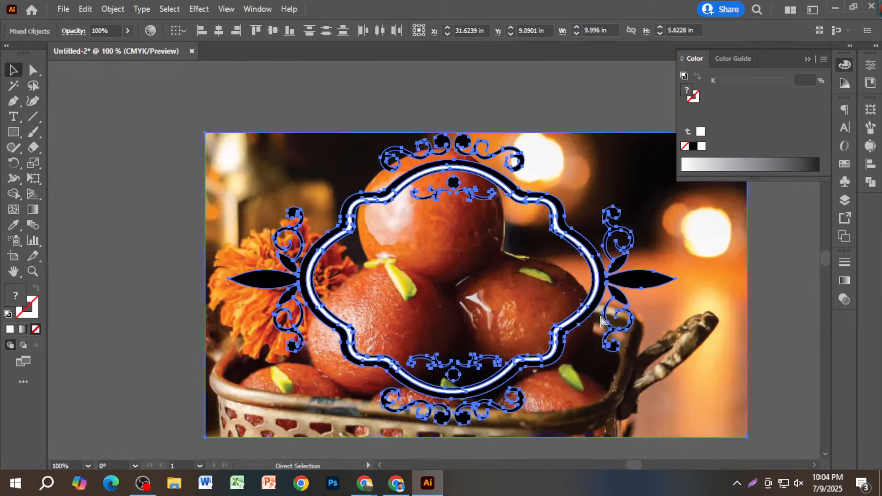
{"action": "left_click", "coordinate": [650, 320]}
{"action": "key", "text": "Delete"}
{"action": "key", "text": "ctrl+a"}
{"action": "scroll", "coordinate": [399, 241], "scroll_direction": "down", "scroll_amount": 2}
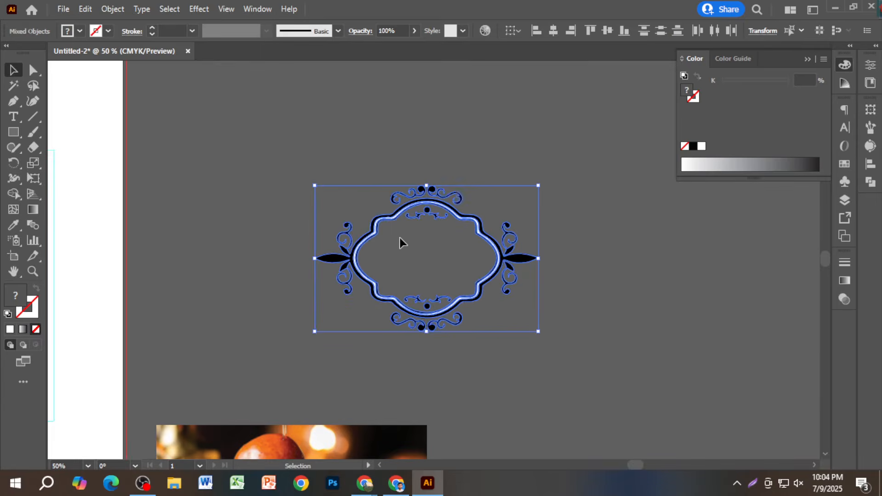
{"action": "right_click", "coordinate": [410, 208]}
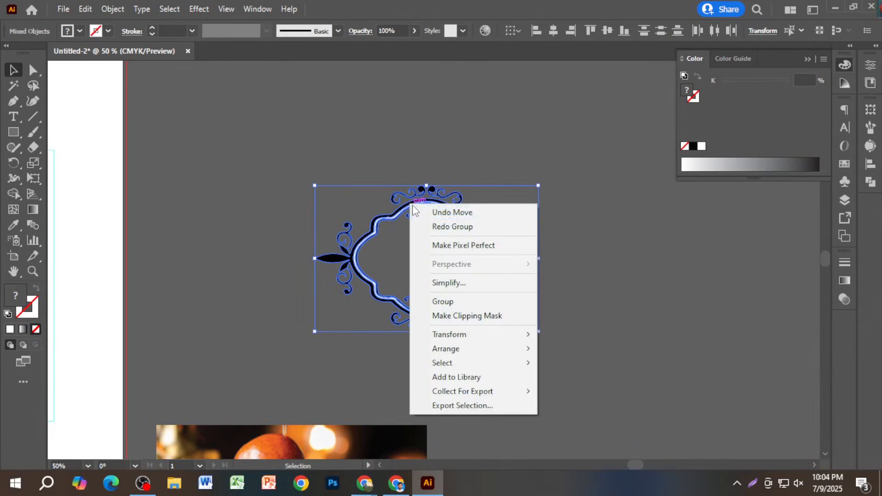
{"action": "left_click", "coordinate": [586, 275]}
{"action": "scroll", "coordinate": [597, 241], "scroll_direction": "down", "scroll_amount": 2}
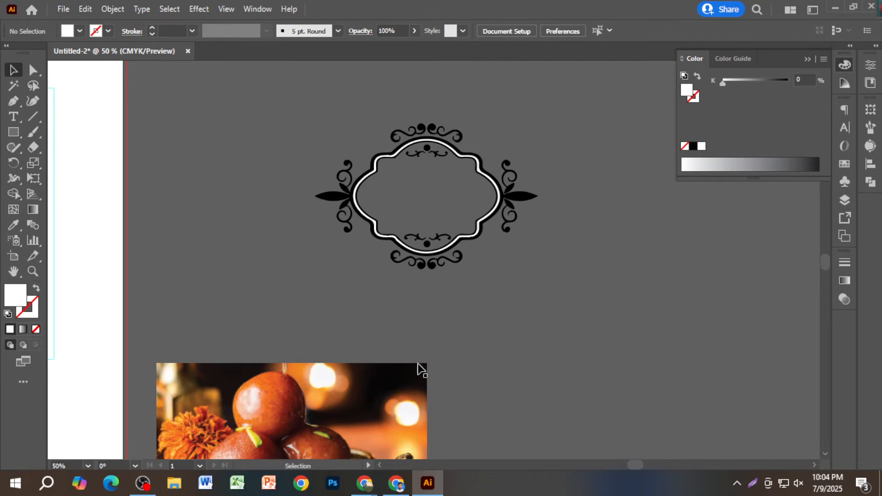
{"action": "left_click_drag", "start_coordinate": [420, 367], "coordinate": [539, 146]}
{"action": "scroll", "coordinate": [533, 152], "scroll_direction": "up", "scroll_amount": 3}
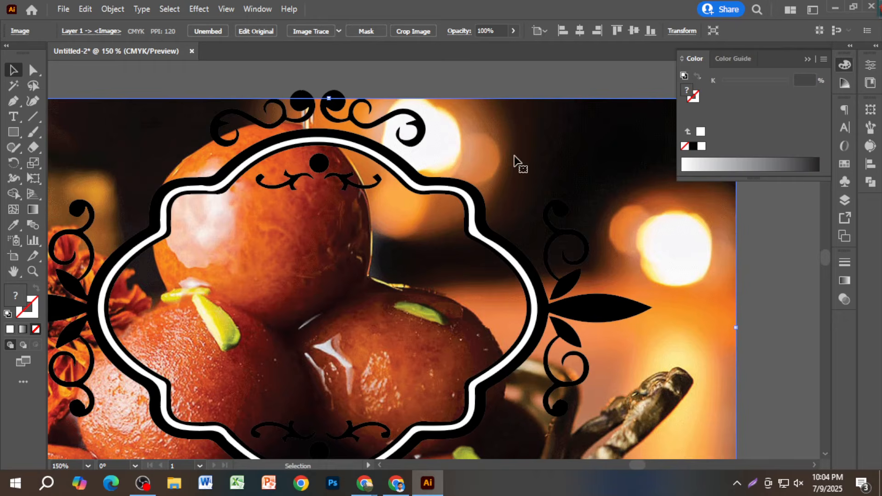
{"action": "left_click", "coordinate": [445, 194], "text": "shift"}
{"action": "right_click", "coordinate": [445, 194]}
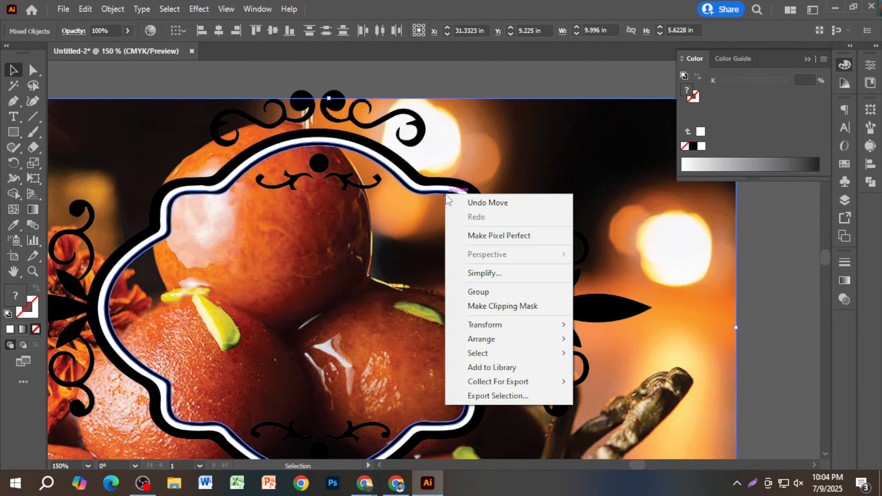
{"action": "left_click", "coordinate": [492, 306]}
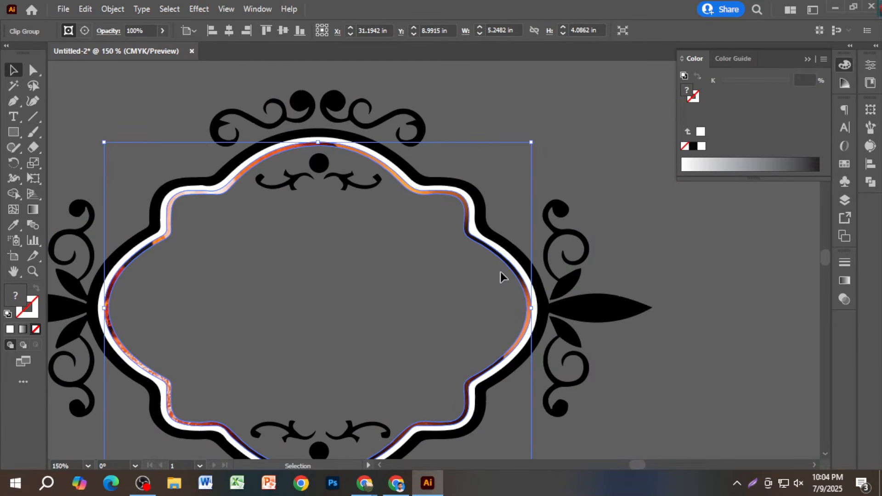
{"action": "key", "text": "a"}
{"action": "key", "text": "ctrl+z"}
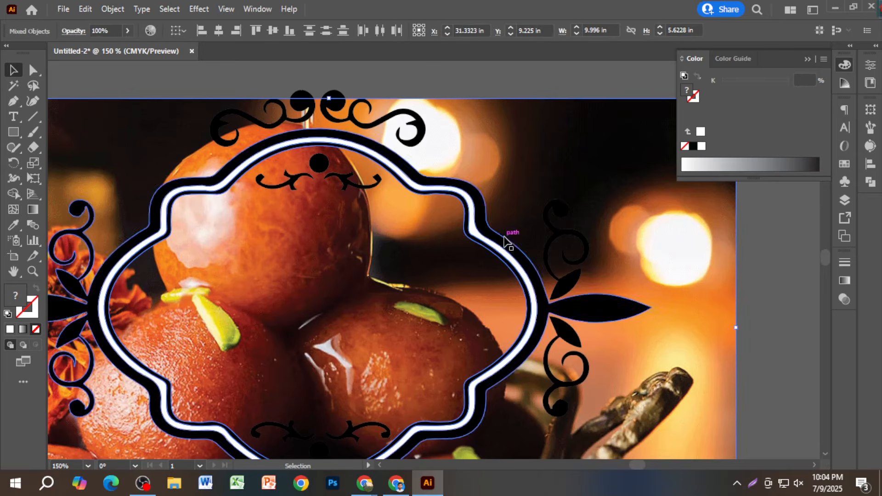
{"action": "left_click", "coordinate": [514, 89]}
{"action": "scroll", "coordinate": [461, 246], "scroll_direction": "up", "scroll_amount": 3}
{"action": "scroll", "coordinate": [461, 247], "scroll_direction": "up", "scroll_amount": 2}
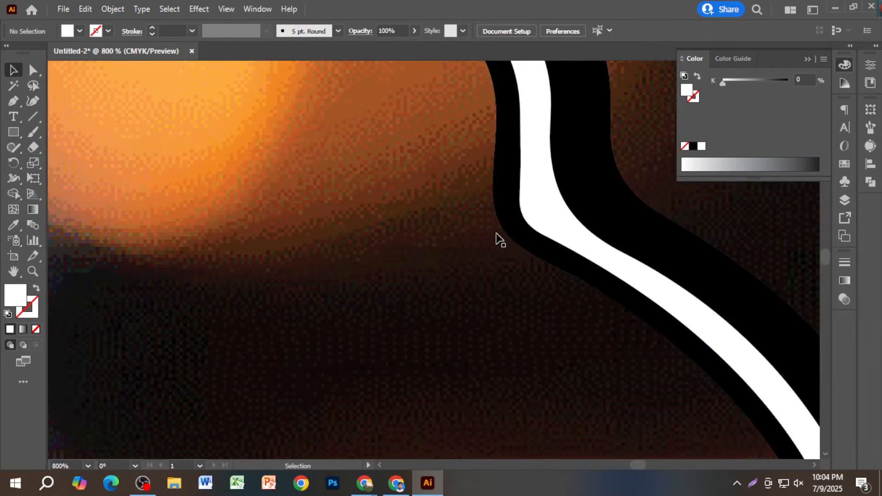
{"action": "left_click", "coordinate": [500, 232]}
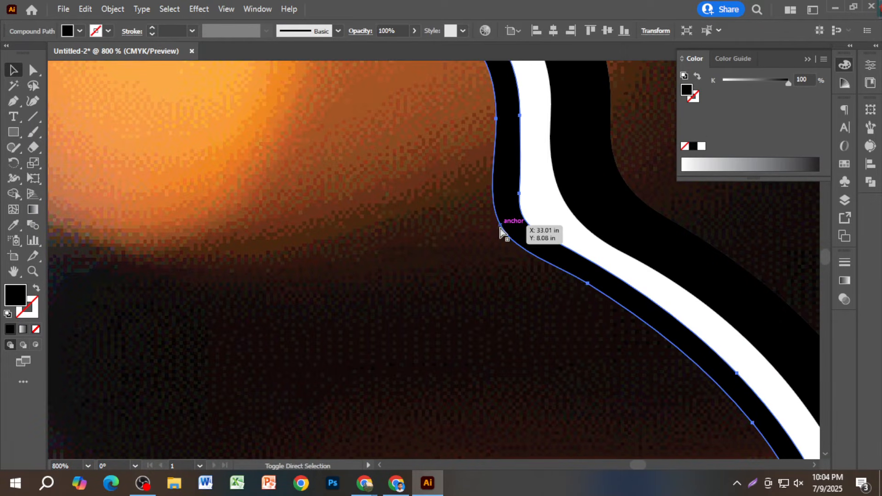
{"action": "scroll", "coordinate": [501, 232], "scroll_direction": "down", "scroll_amount": 6}
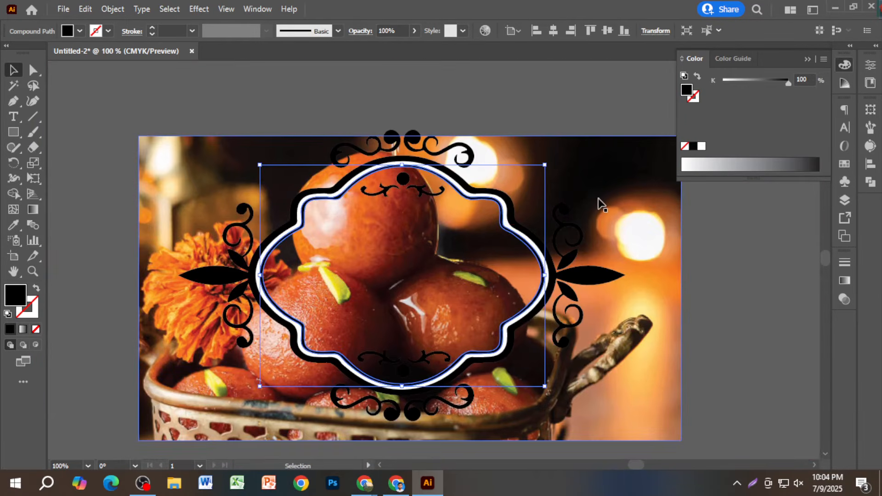
{"action": "left_click", "coordinate": [599, 198], "text": "shift"}
{"action": "right_click", "coordinate": [599, 199]}
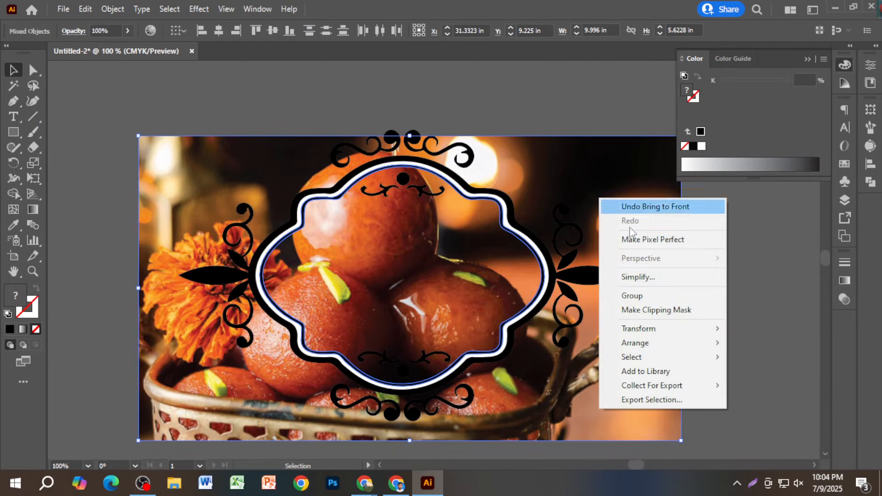
{"action": "left_click", "coordinate": [647, 310]}
{"action": "key", "text": "ctrl+z"}
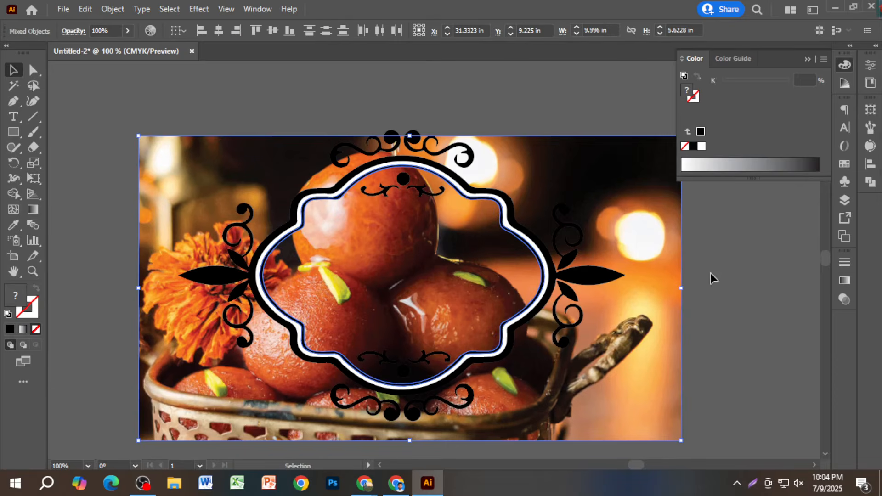
{"action": "left_click", "coordinate": [710, 273]}
{"action": "left_click", "coordinate": [641, 261]}
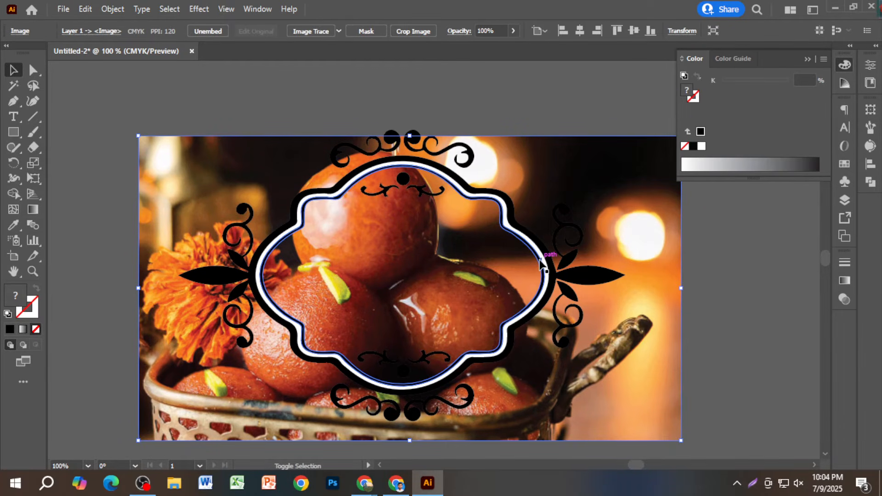
{"action": "left_click", "coordinate": [540, 262], "text": "shift"}
{"action": "right_click", "coordinate": [544, 272]}
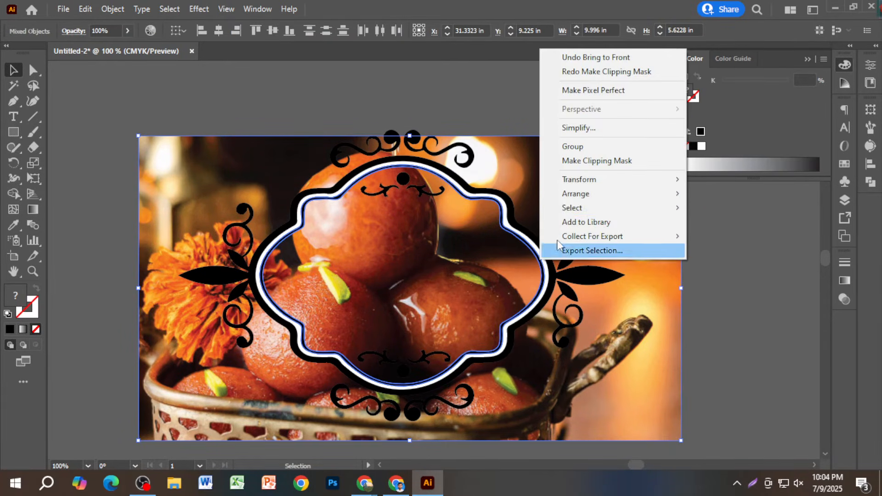
{"action": "left_click", "coordinate": [570, 162]}
{"action": "left_click", "coordinate": [664, 284]}
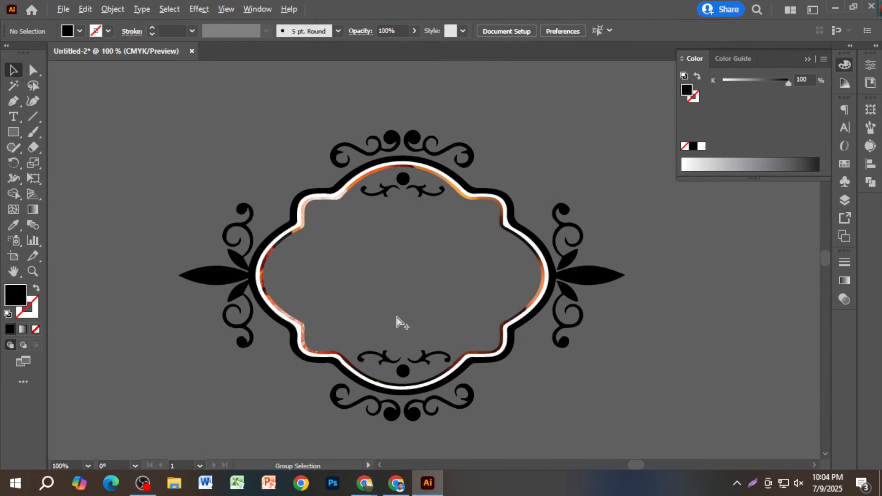
{"action": "scroll", "coordinate": [398, 322], "scroll_direction": "up", "scroll_amount": 3}
{"action": "scroll", "coordinate": [398, 322], "scroll_direction": "down", "scroll_amount": 3}
{"action": "key", "text": "ctrl+z"}
{"action": "key", "text": "ctrl+z"}
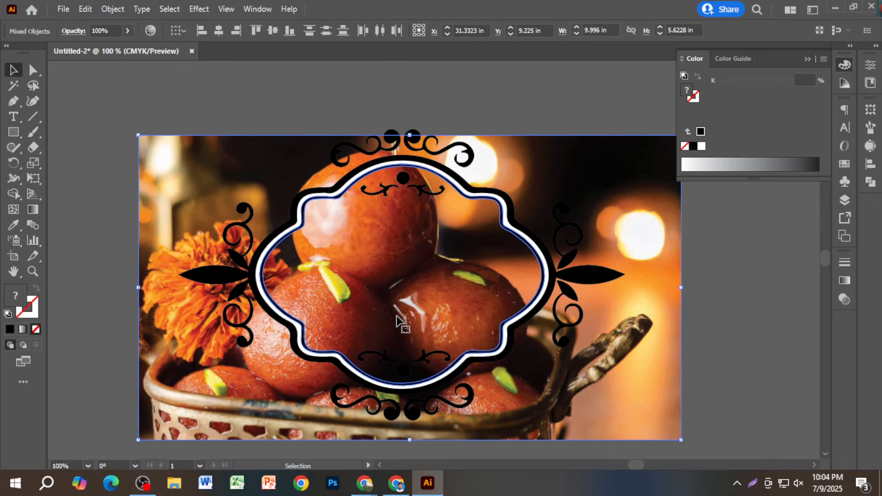
{"action": "left_click", "coordinate": [501, 106]}
{"action": "left_click_drag", "start_coordinate": [583, 211], "coordinate": [505, 468]}
{"action": "key", "text": "ctrl+z"}
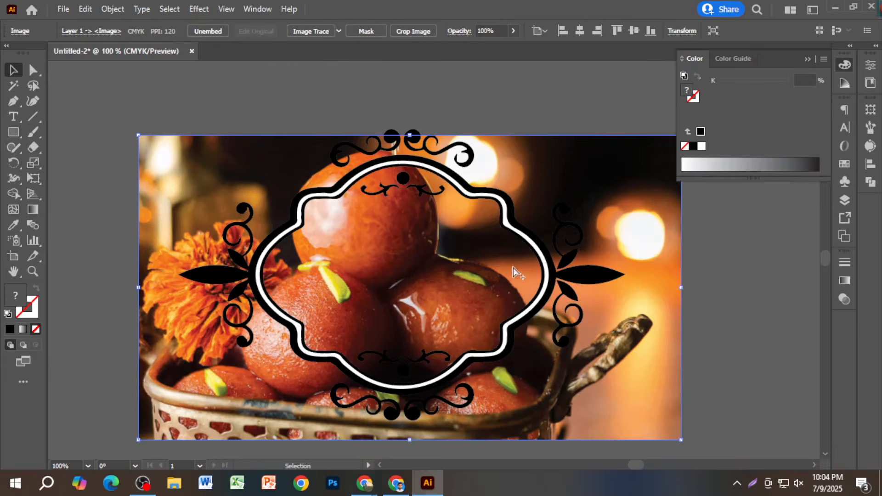
{"action": "scroll", "coordinate": [553, 239], "scroll_direction": "down", "scroll_amount": 3}
- Move the sweets photo down-left out of the frame and shift the frame's compound path slightly
{"action": "left_click_drag", "start_coordinate": [582, 304], "coordinate": [412, 382]}
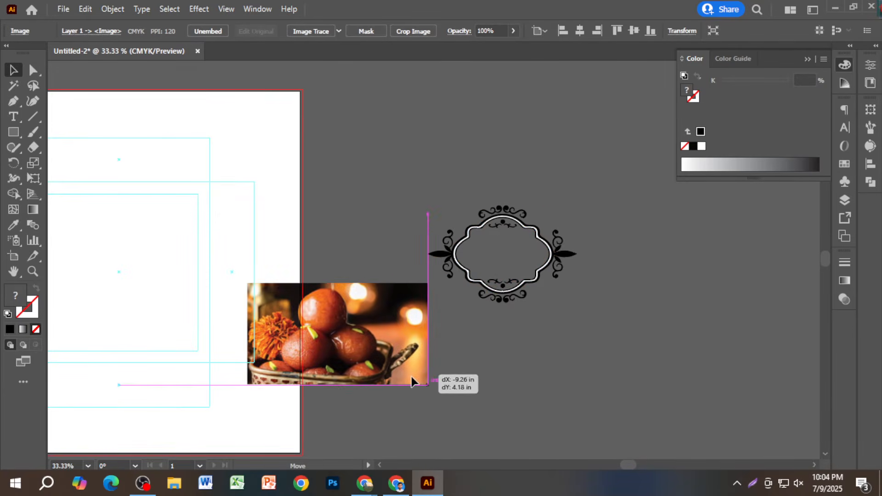
{"action": "left_click", "coordinate": [548, 283]}
{"action": "scroll", "coordinate": [553, 277], "scroll_direction": "up", "scroll_amount": 5}
{"action": "scroll", "coordinate": [468, 275], "scroll_direction": "up", "scroll_amount": 2}
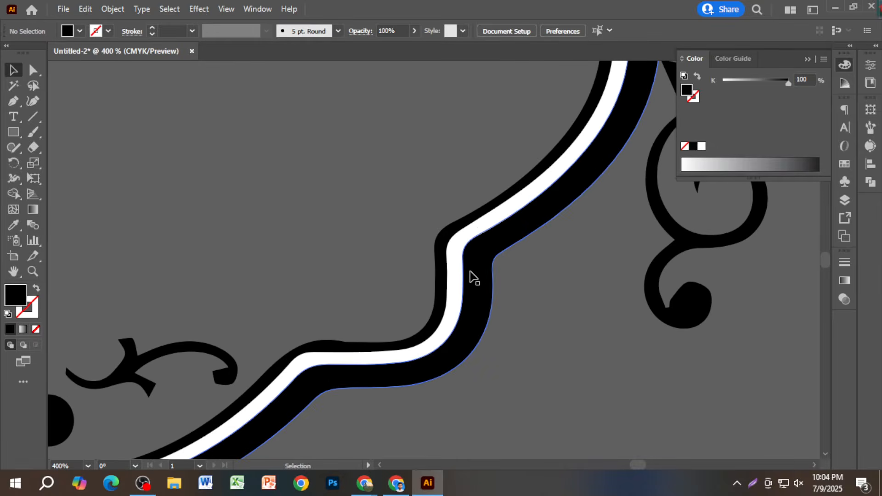
{"action": "scroll", "coordinate": [453, 279], "scroll_direction": "down", "scroll_amount": 4}
{"action": "left_click", "coordinate": [462, 275]}
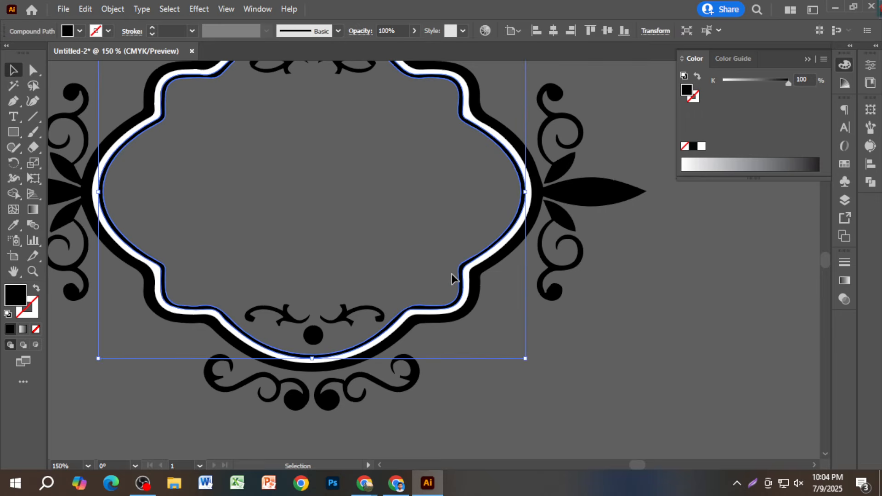
{"action": "left_click_drag", "start_coordinate": [451, 274], "coordinate": [533, 201]}
- Move the sweets photo up beneath the scalloped frame outline and select both together
{"action": "scroll", "coordinate": [551, 335], "scroll_direction": "down", "scroll_amount": 6}
{"action": "left_click", "coordinate": [605, 302]}
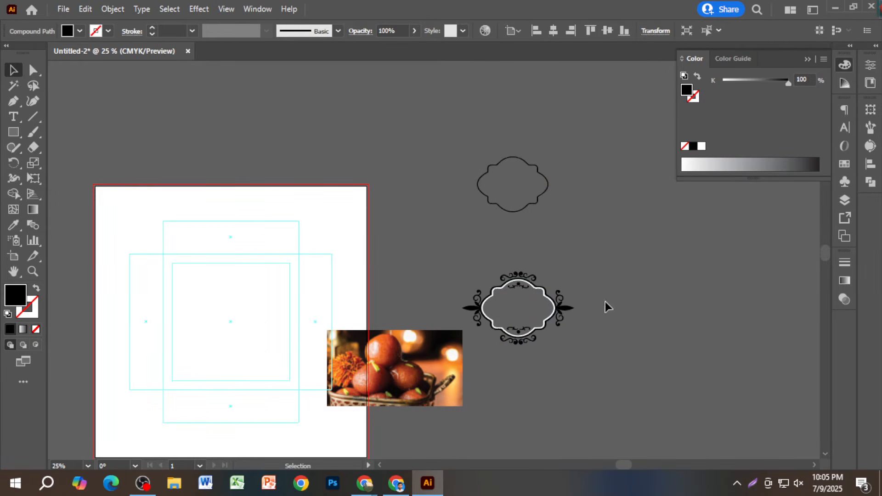
{"action": "left_click_drag", "start_coordinate": [367, 381], "coordinate": [487, 199]}
{"action": "left_click", "coordinate": [513, 179], "text": "shift"}
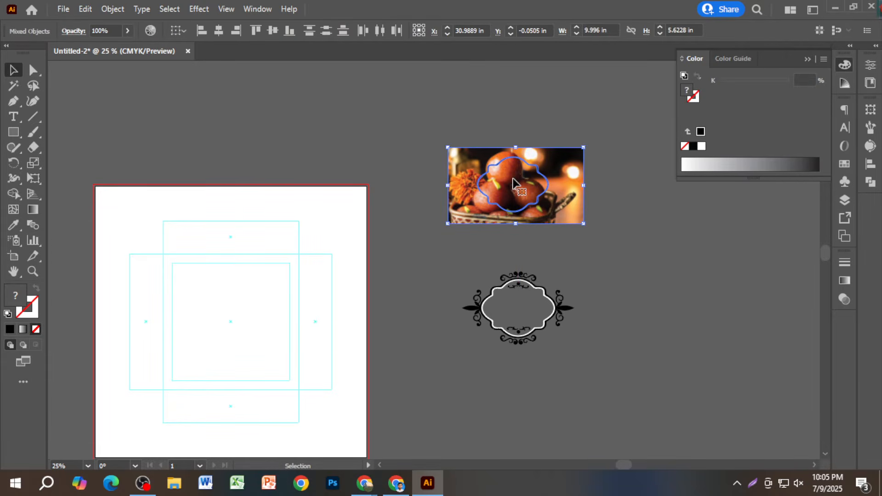
{"action": "right_click", "coordinate": [535, 171]}
{"action": "left_click", "coordinate": [610, 282]}
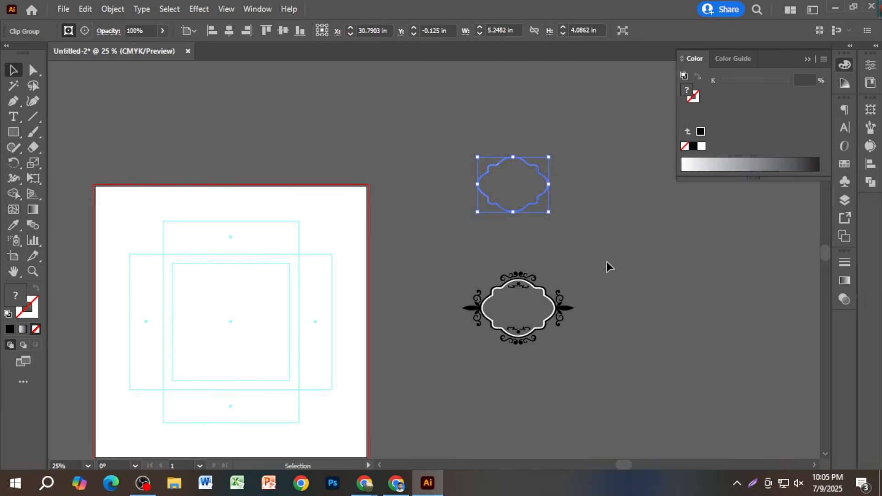
{"action": "scroll", "coordinate": [565, 221], "scroll_direction": "up", "scroll_amount": 3}
{"action": "scroll", "coordinate": [528, 235], "scroll_direction": "up", "scroll_amount": 2}
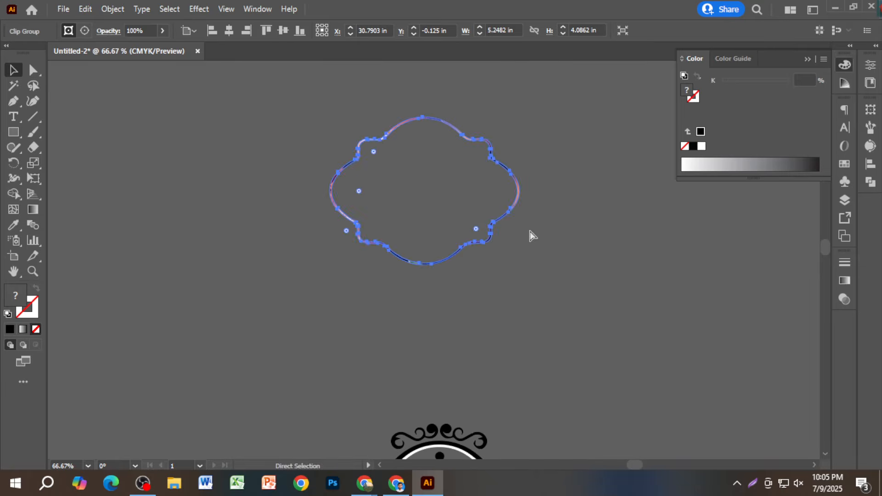
{"action": "key", "text": "ctrl+z"}
{"action": "left_click", "coordinate": [627, 223]}
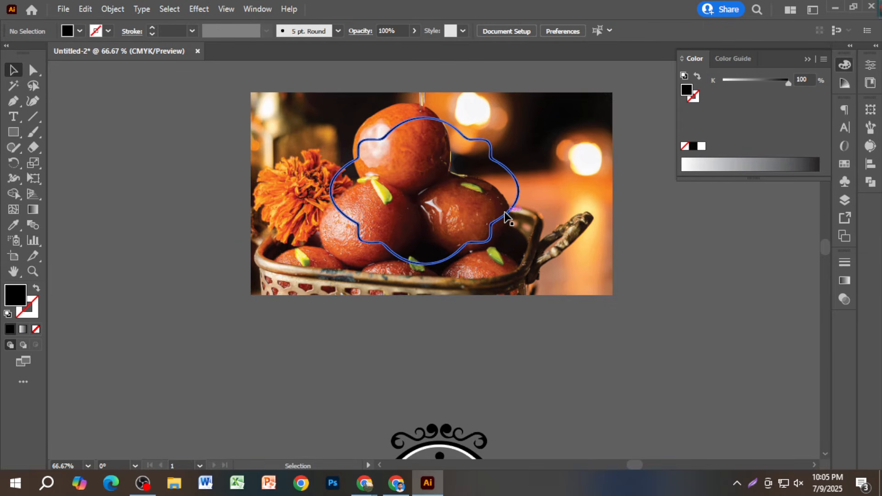
{"action": "left_click", "coordinate": [529, 221]}
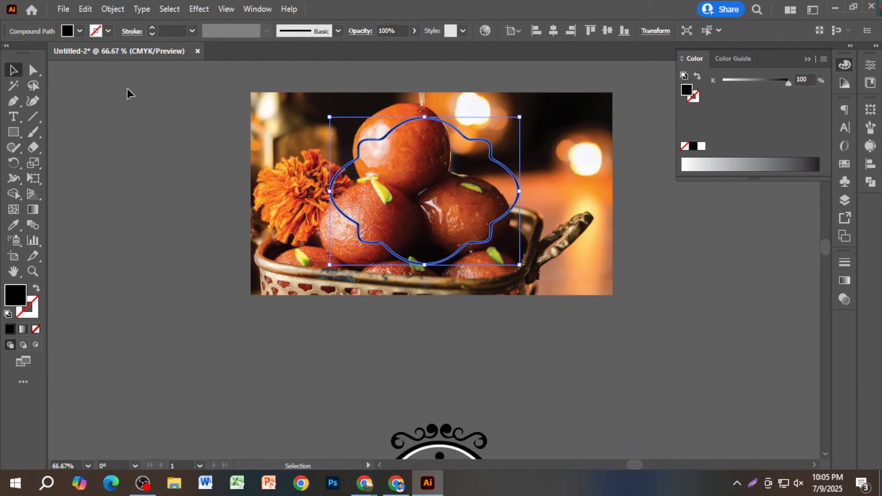
{"action": "left_click", "coordinate": [123, 6]}
{"action": "left_click", "coordinate": [171, 157]}
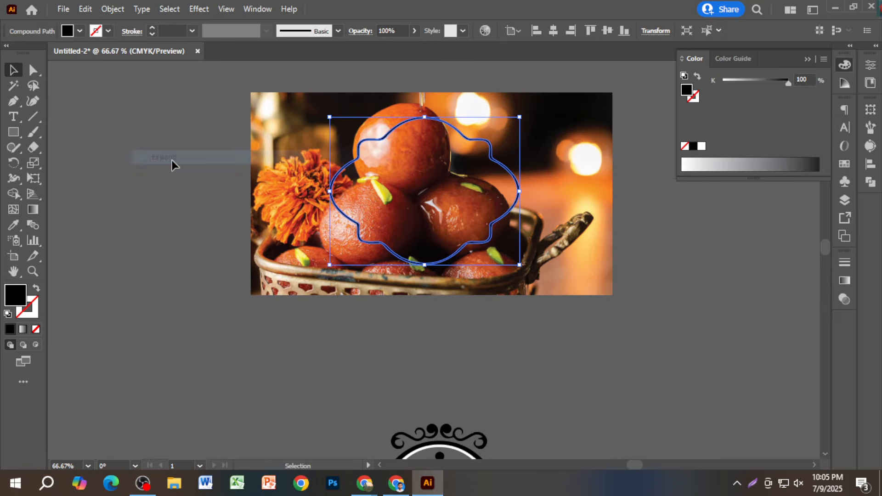
{"action": "left_click_drag", "start_coordinate": [175, 153], "coordinate": [395, 215]}
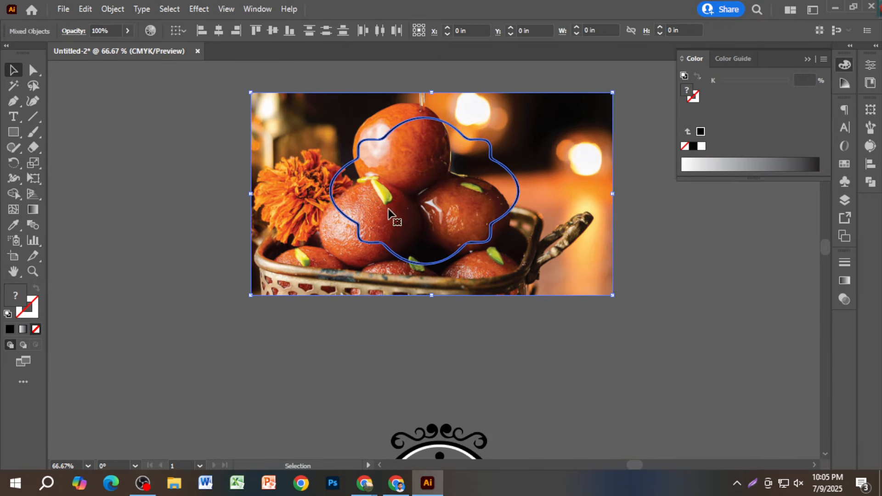
{"action": "right_click", "coordinate": [334, 198]}
{"action": "left_click", "coordinate": [409, 309]}
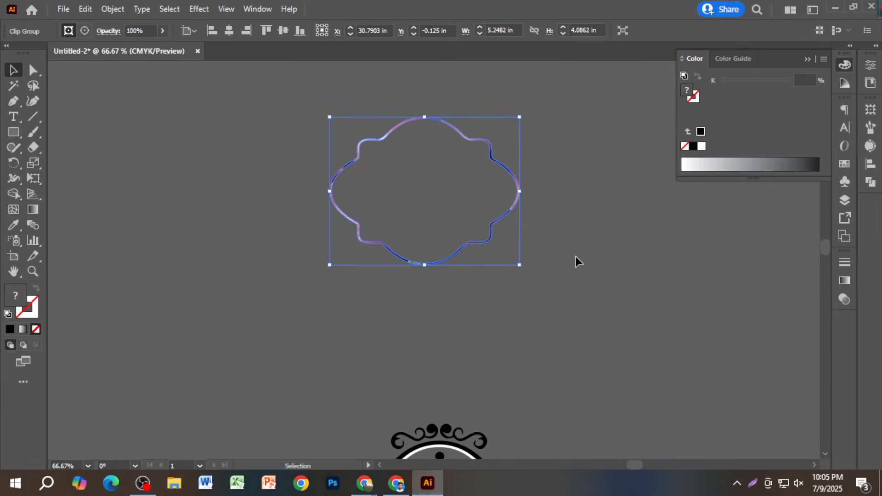
{"action": "key", "text": "ctrl+1"}
{"action": "left_click", "coordinate": [457, 228]}
{"action": "scroll", "coordinate": [455, 224], "scroll_direction": "up", "scroll_amount": 2}
{"action": "key", "text": "ctrl+z"}
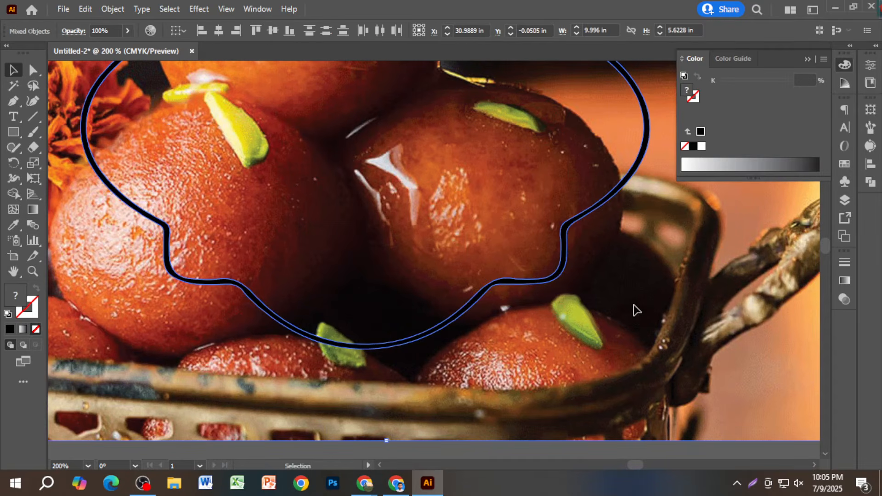
{"action": "key", "text": "ctrl"}
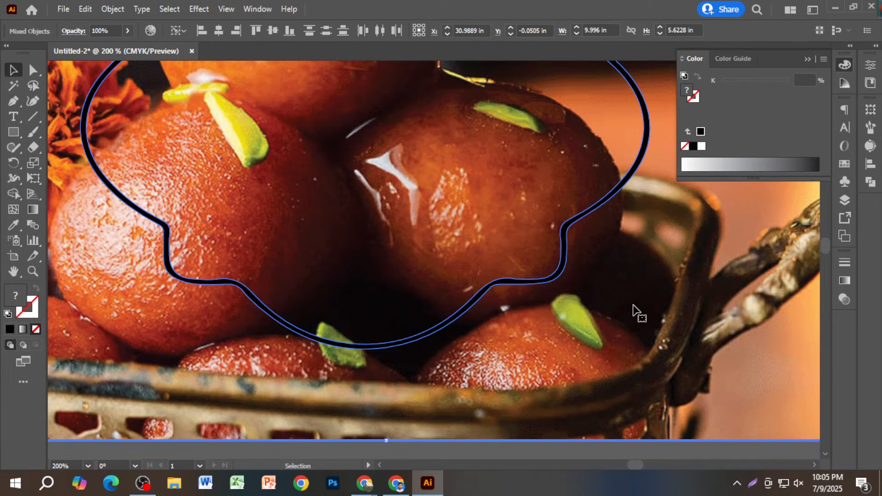
{"action": "scroll", "coordinate": [569, 305], "scroll_direction": "down", "scroll_amount": 2}
{"action": "left_click", "coordinate": [550, 400]}
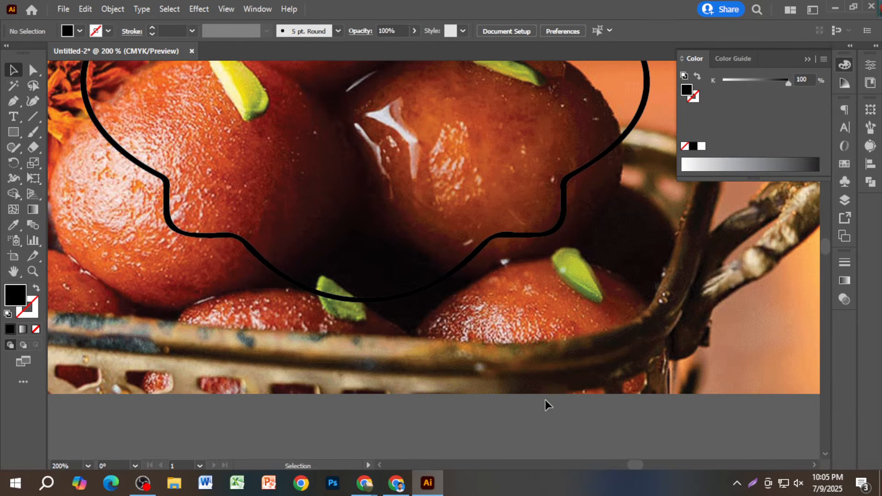
{"action": "left_click", "coordinate": [515, 237]}
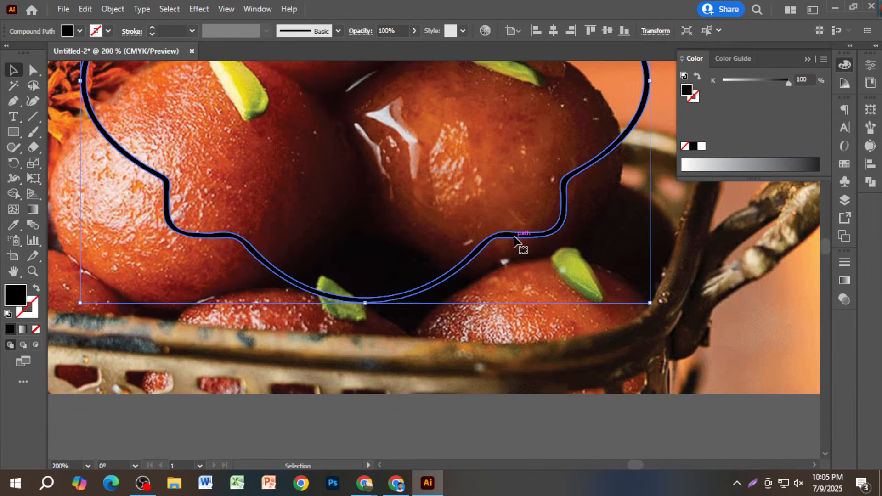
{"action": "left_click", "coordinate": [36, 289]}
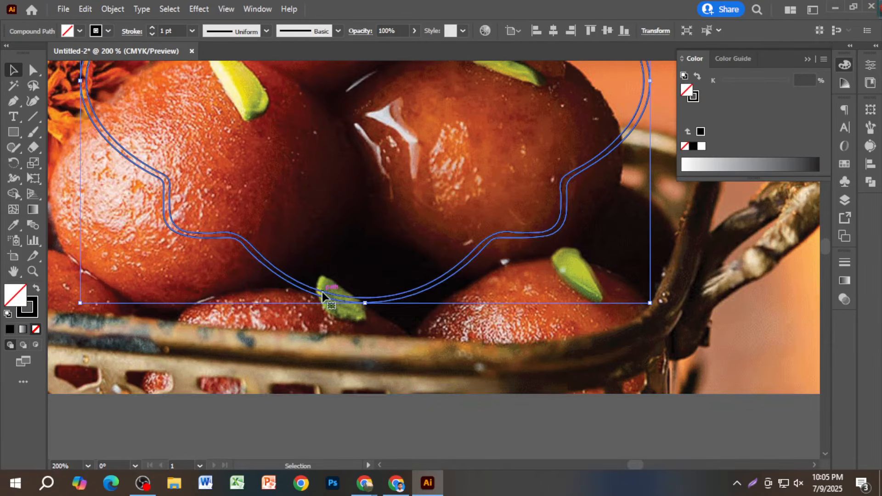
{"action": "scroll", "coordinate": [388, 344], "scroll_direction": "down", "scroll_amount": 2}
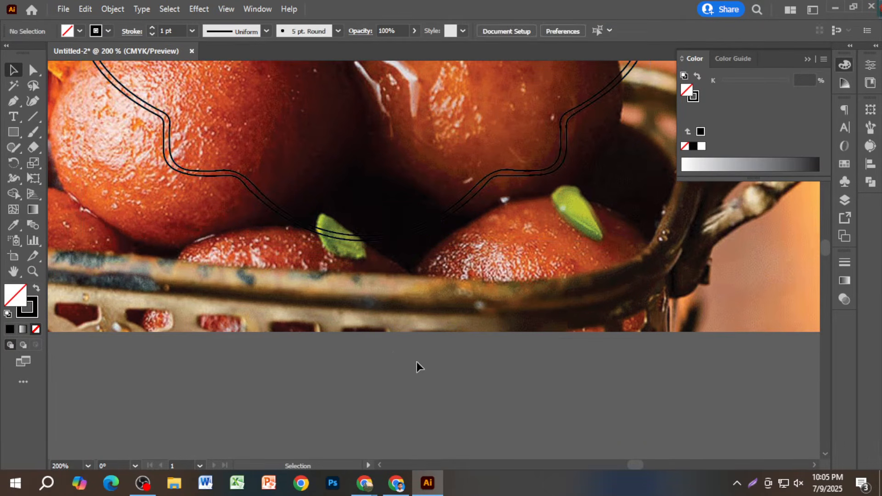
{"action": "left_click_drag", "start_coordinate": [416, 363], "coordinate": [374, 239]}
{"action": "right_click", "coordinate": [372, 237]}
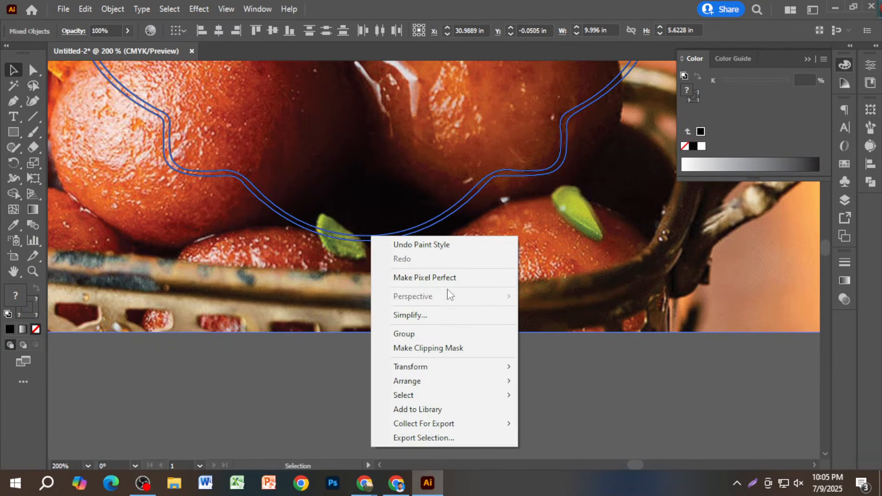
{"action": "left_click", "coordinate": [434, 348]}
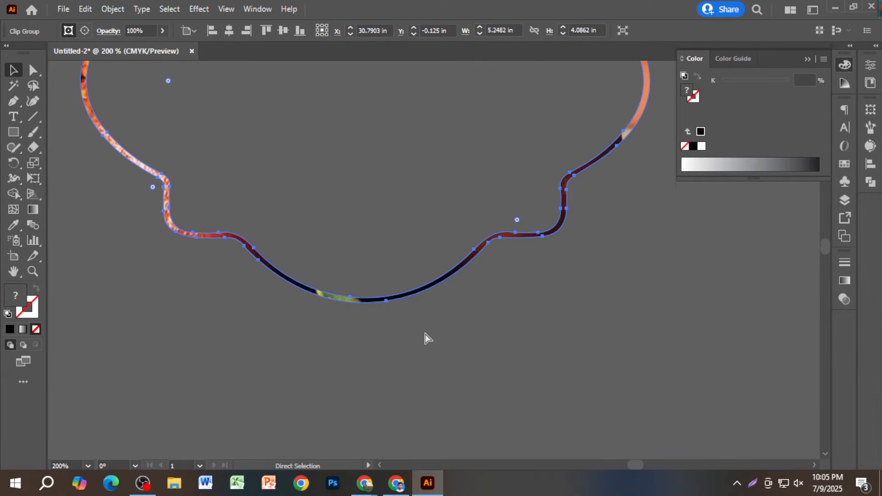
{"action": "key", "text": "ctrl+z"}
{"action": "key", "text": "ctrl+minus"}
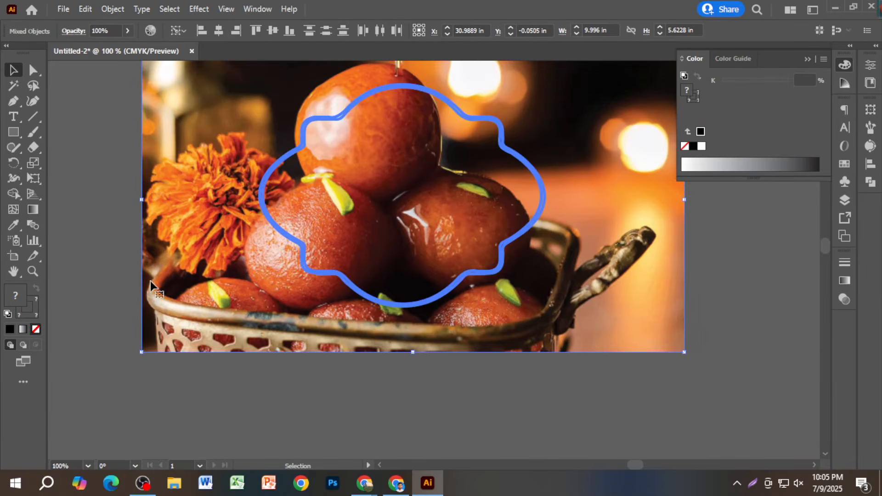
{"action": "key", "text": "Delete"}
{"action": "key", "text": "ctrl+z"}
{"action": "key", "text": "ctrl+z"}
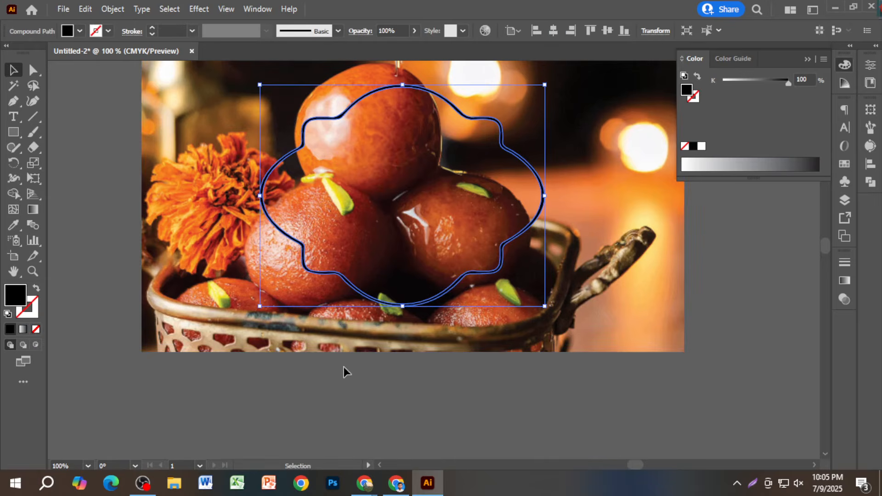
{"action": "left_click", "coordinate": [344, 366]}
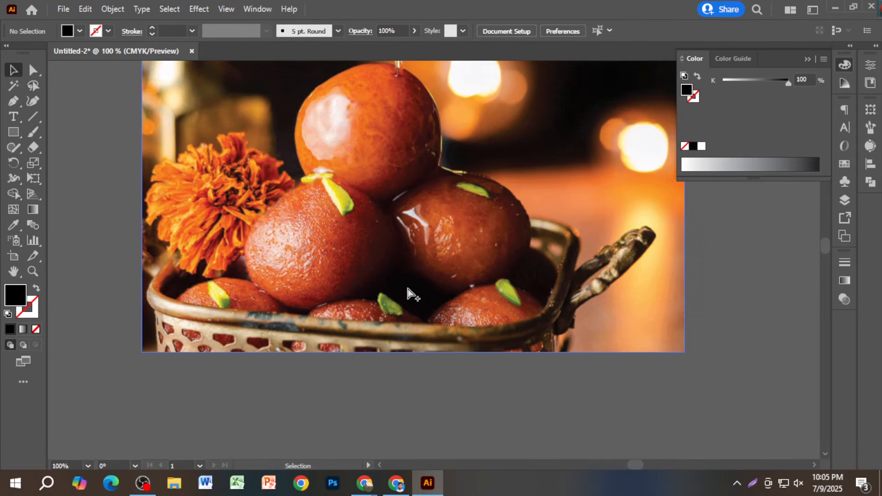
{"action": "key", "text": "ctrl+minus"}
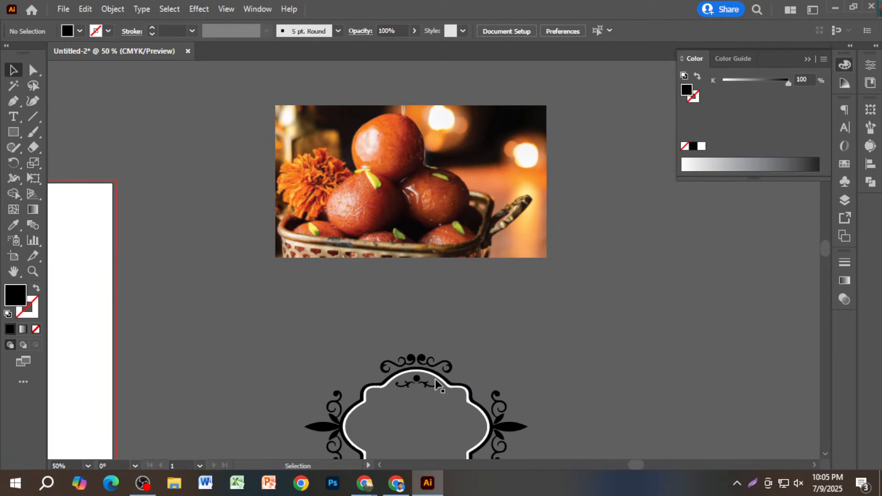
- Drag the frame's scalloped inner shape onto the photo, swap it to a no-fill white outline, and reposition it
{"action": "left_click_drag", "start_coordinate": [436, 381], "coordinate": [439, 144]}
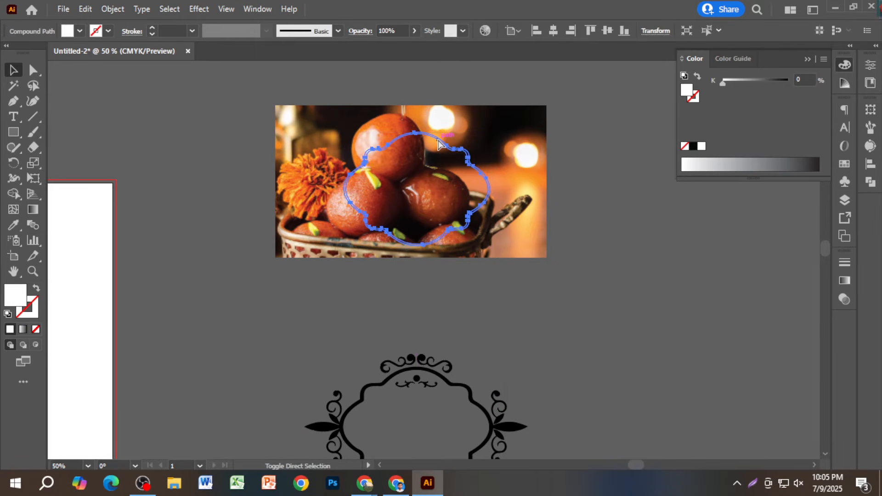
{"action": "scroll", "coordinate": [439, 144], "scroll_direction": "up", "scroll_amount": 10}
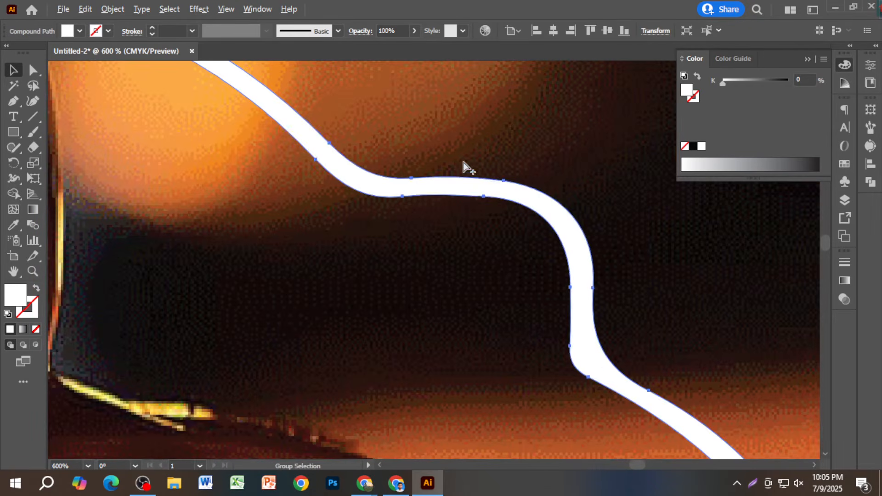
{"action": "scroll", "coordinate": [414, 191], "scroll_direction": "down", "scroll_amount": 8}
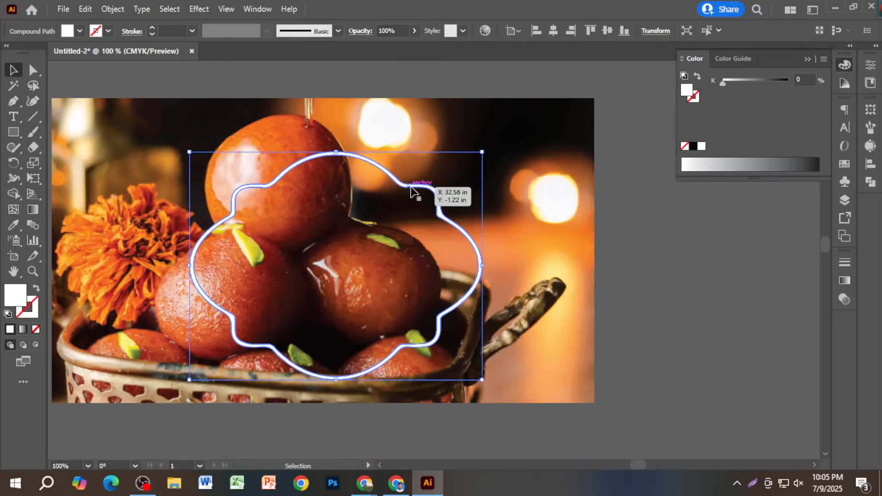
{"action": "left_click", "coordinate": [36, 288]}
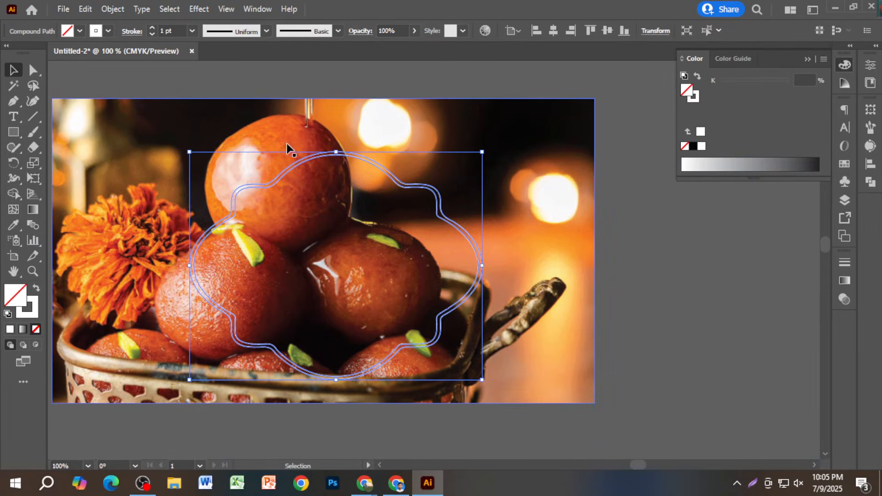
{"action": "scroll", "coordinate": [337, 158], "scroll_direction": "up", "scroll_amount": 5}
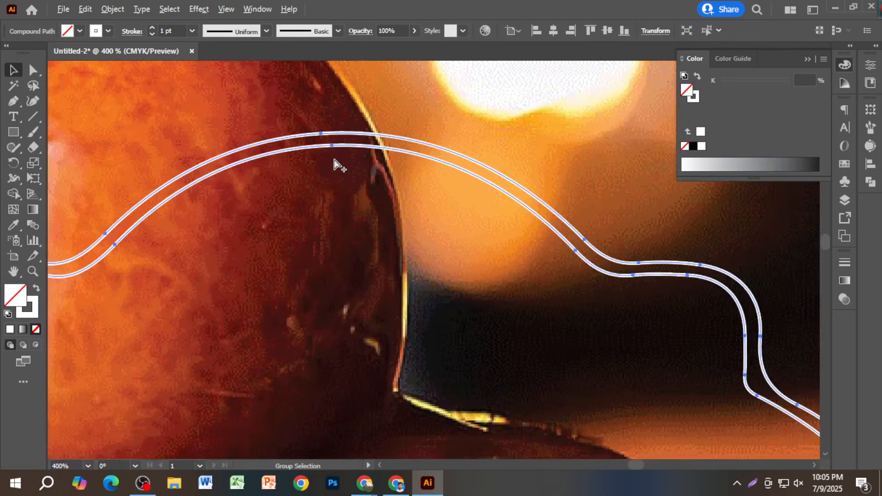
{"action": "scroll", "coordinate": [374, 135], "scroll_direction": "down", "scroll_amount": 5}
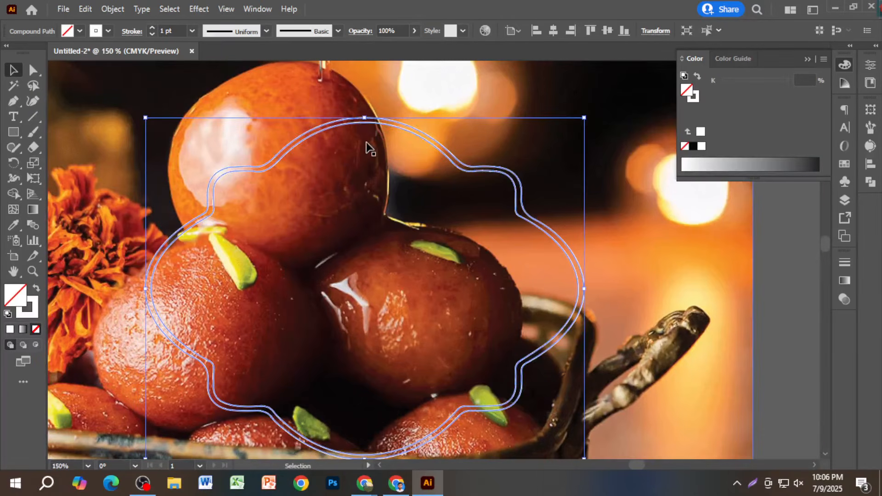
{"action": "right_click", "coordinate": [377, 126]}
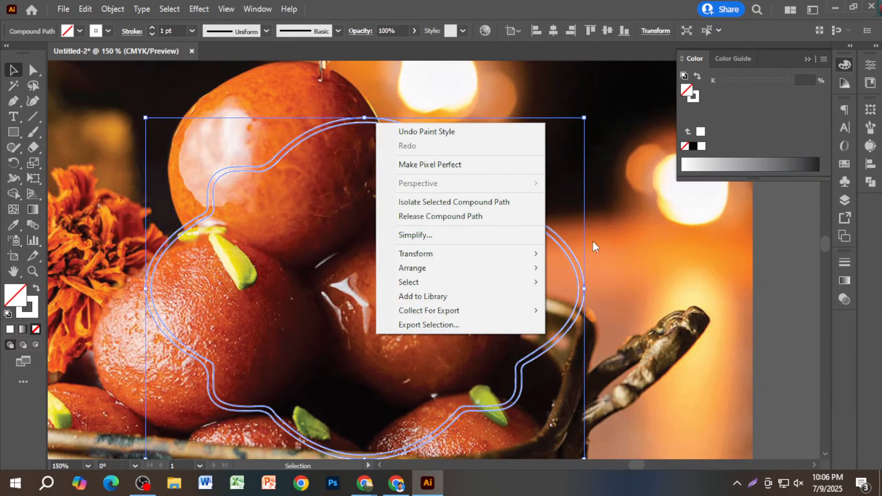
{"action": "left_click", "coordinate": [612, 254]}
{"action": "left_click_drag", "start_coordinate": [582, 266], "coordinate": [567, 238]}
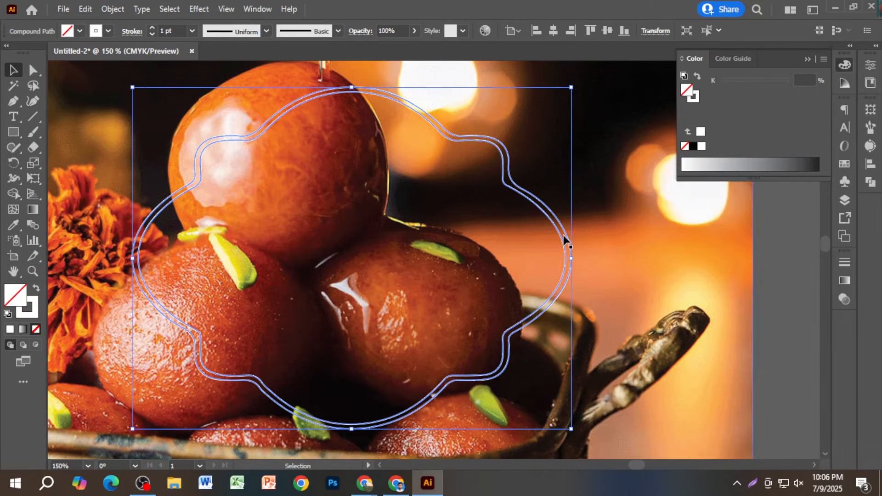
- Expand the scalloped outline's fill and stroke, then clip the sweets photo to that shape
{"action": "left_click", "coordinate": [112, 8]}
{"action": "left_click", "coordinate": [179, 154]}
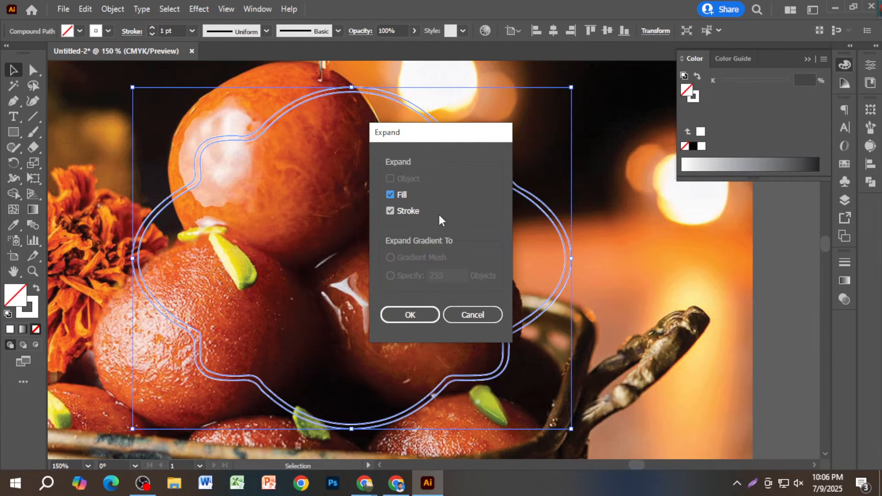
{"action": "left_click", "coordinate": [420, 313]}
{"action": "scroll", "coordinate": [420, 313], "scroll_direction": "down", "scroll_amount": 3}
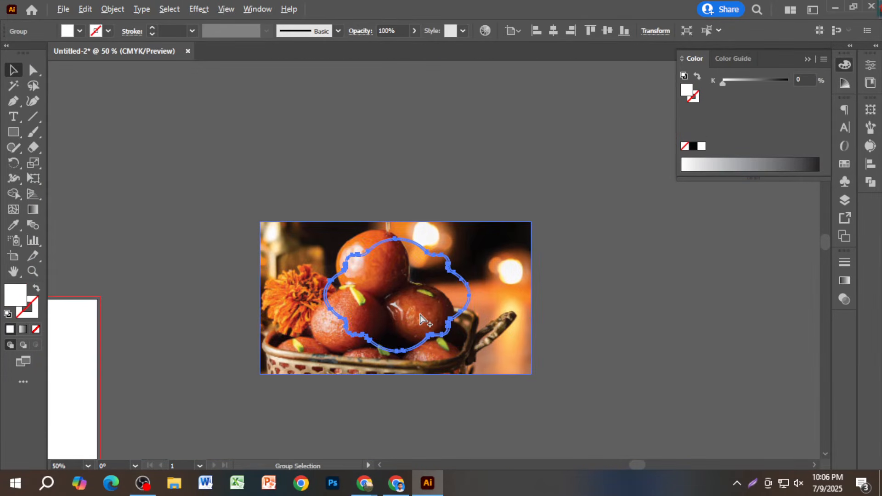
{"action": "left_click_drag", "start_coordinate": [387, 192], "coordinate": [425, 258]}
{"action": "right_click", "coordinate": [425, 252]}
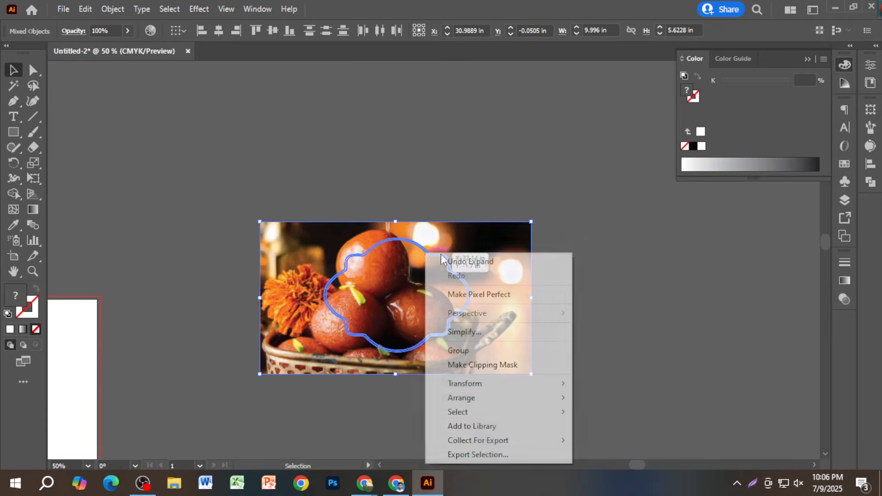
{"action": "left_click", "coordinate": [516, 364]}
{"action": "left_click", "coordinate": [421, 309]}
- Select the ornate black frame and expand it into plain shapes with Object > Expand
{"action": "scroll", "coordinate": [420, 308], "scroll_direction": "up", "scroll_amount": 3}
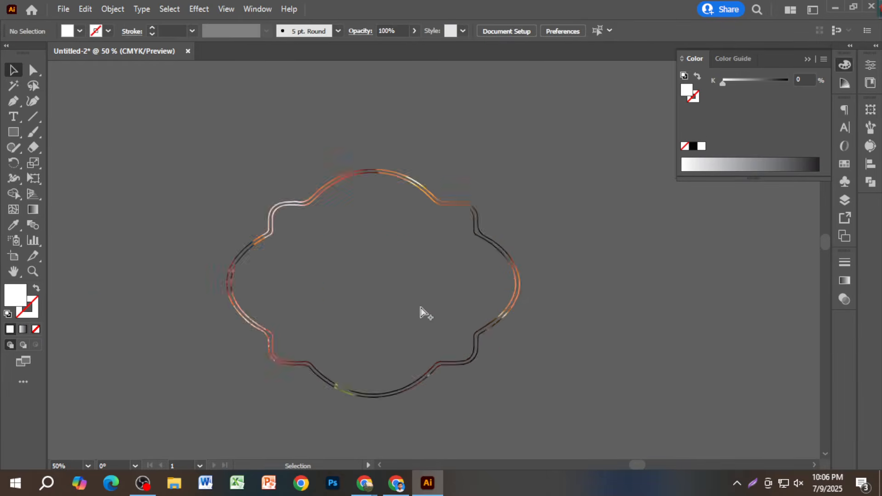
{"action": "scroll", "coordinate": [542, 316], "scroll_direction": "up", "scroll_amount": 6}
{"action": "scroll", "coordinate": [583, 313], "scroll_direction": "down", "scroll_amount": 7}
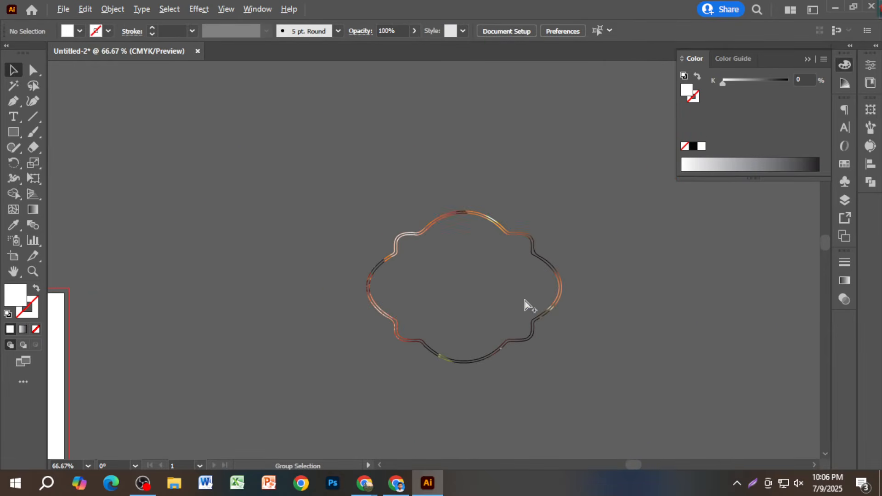
{"action": "scroll", "coordinate": [525, 304], "scroll_direction": "down", "scroll_amount": 2}
{"action": "scroll", "coordinate": [529, 360], "scroll_direction": "down", "scroll_amount": 2}
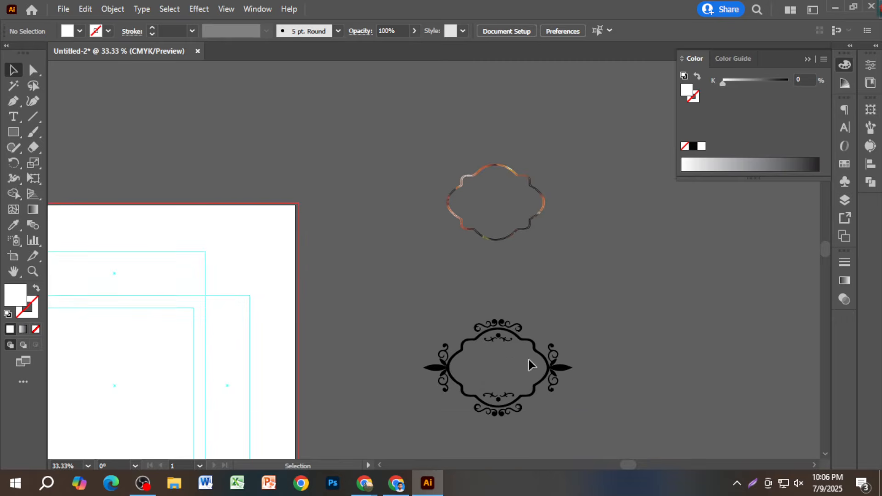
{"action": "scroll", "coordinate": [528, 359], "scroll_direction": "up", "scroll_amount": 3}
{"action": "left_click", "coordinate": [548, 335]}
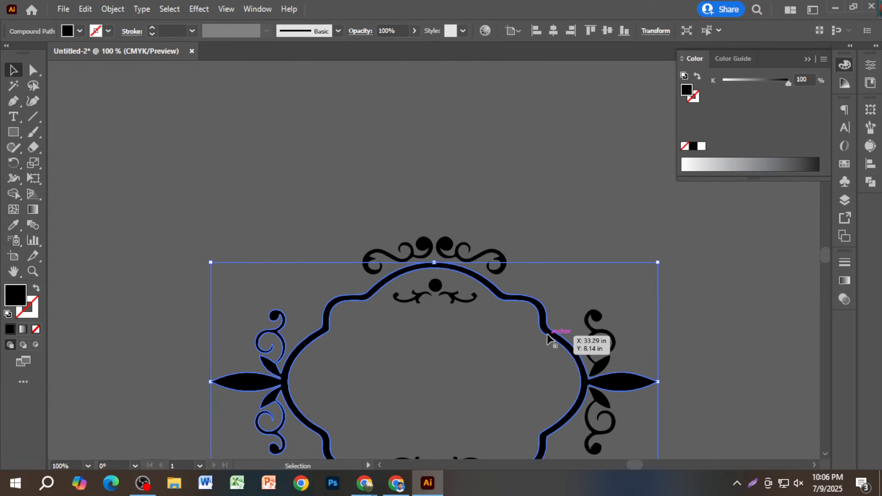
{"action": "scroll", "coordinate": [547, 334], "scroll_direction": "down", "scroll_amount": 3}
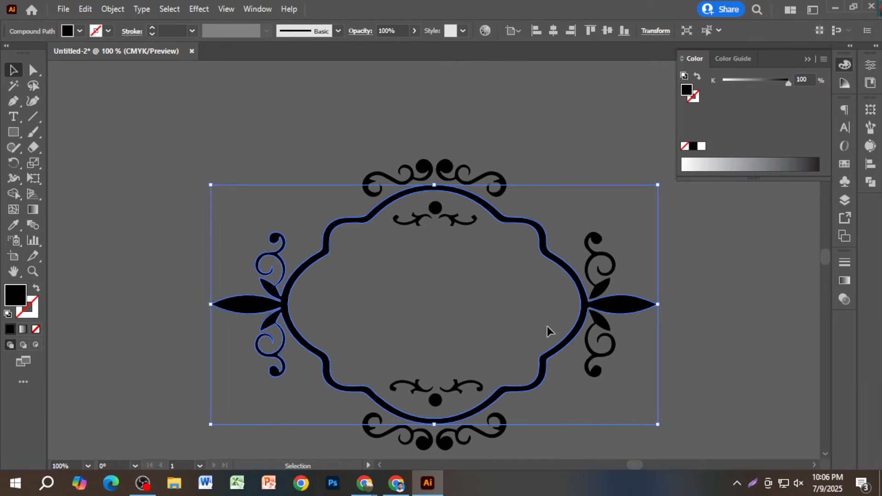
{"action": "left_click", "coordinate": [112, 10]}
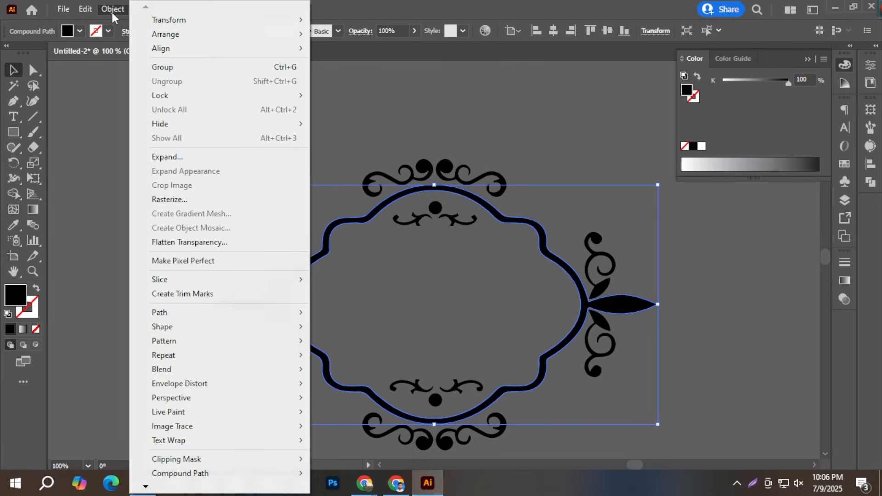
{"action": "left_click", "coordinate": [178, 158]}
{"action": "left_click", "coordinate": [237, 135]}
- Step back through the edit history with undo/redo until the frame's white inner fill returns
{"action": "left_click", "coordinate": [387, 202]}
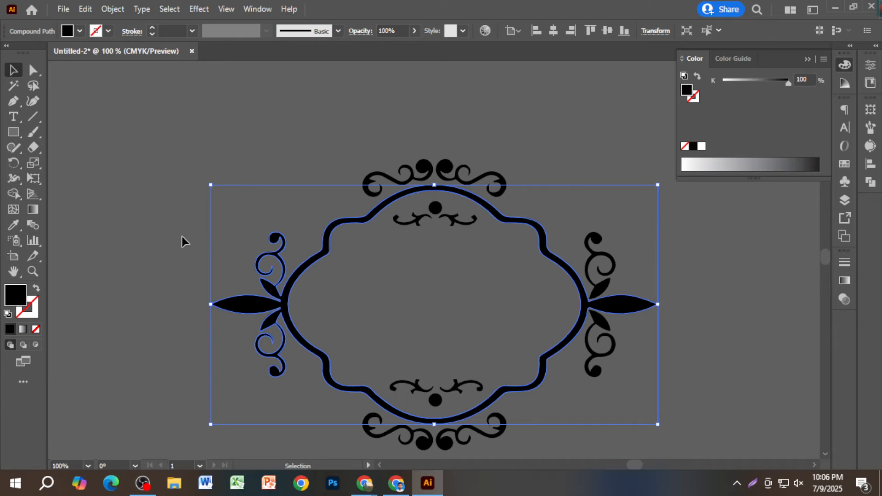
{"action": "key", "text": "a"}
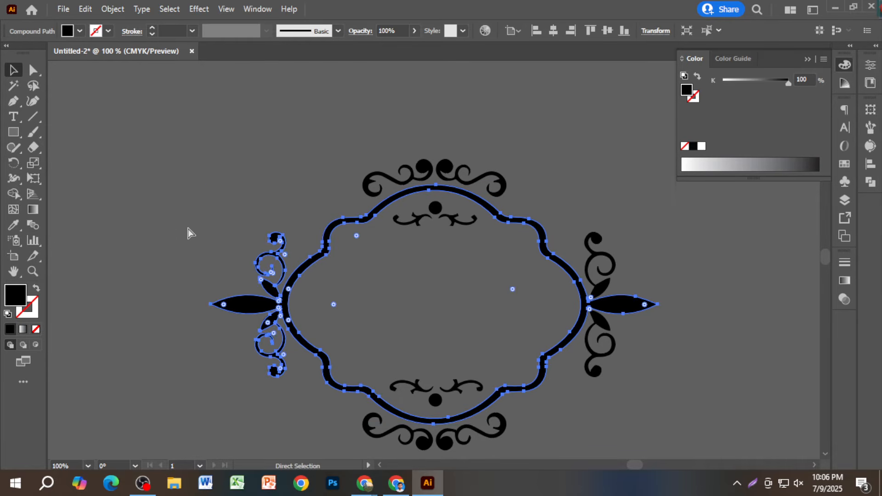
{"action": "left_click", "coordinate": [196, 231]}
{"action": "key", "text": "ctrl+z"}
{"action": "key", "text": "ctrl+z"}
{"action": "key", "text": "ctrl+z"}
{"action": "key", "text": "ctrl+z"}
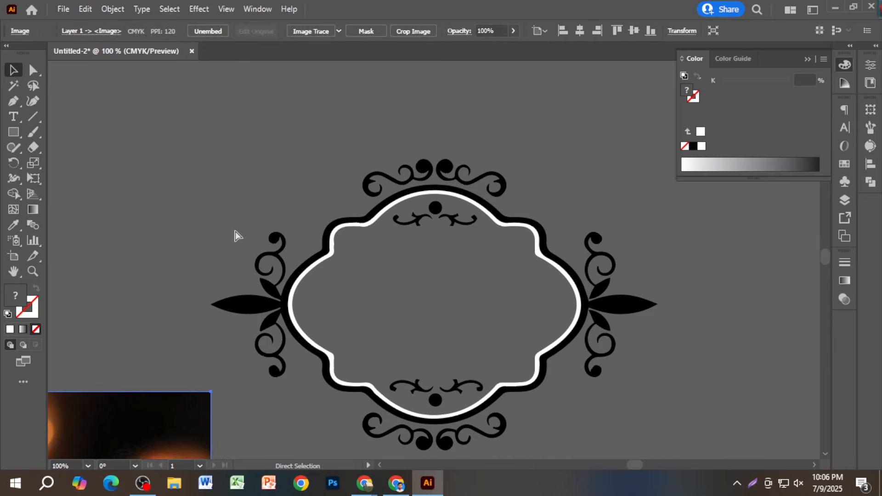
{"action": "key", "text": "ctrl+z"}
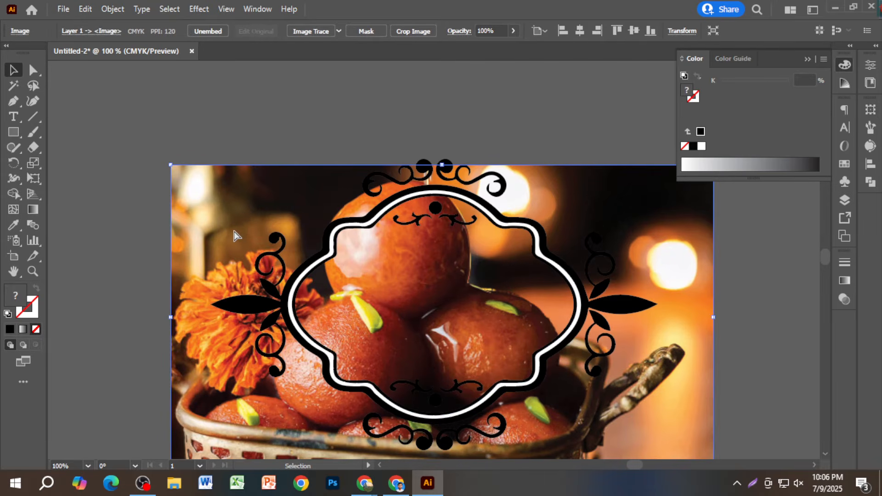
{"action": "key", "text": "ctrl+z"}
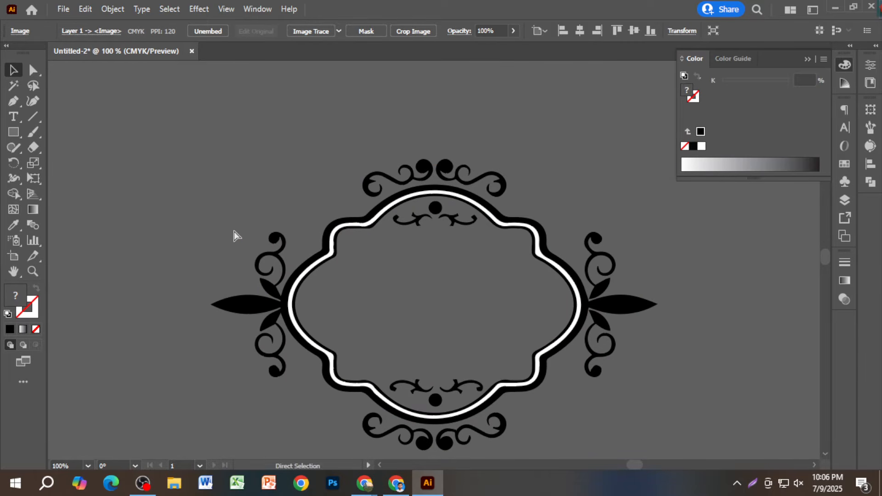
{"action": "key", "text": "ctrl+shift+z"}
{"action": "key", "text": "ctrl+z"}
{"action": "key", "text": "ctrl+z"}
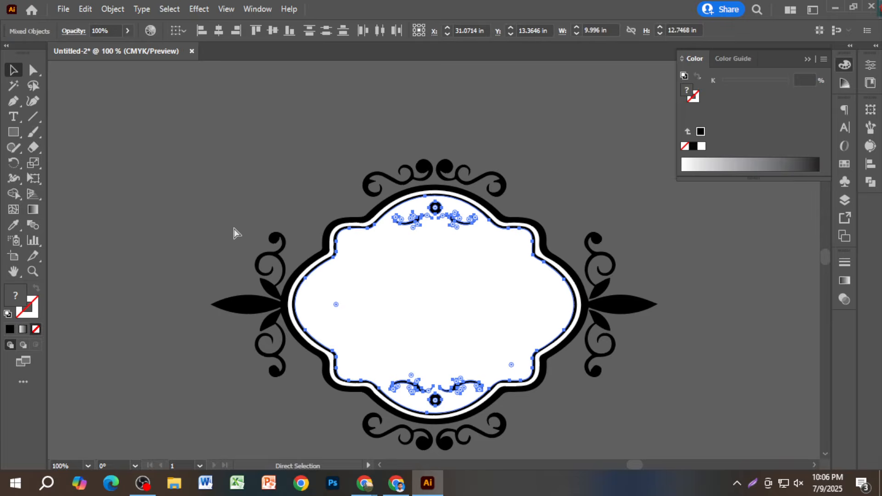
{"action": "left_click", "coordinate": [230, 226]}
- Move the sweets photo up behind the ornate frame and zoom in on the frame
{"action": "scroll", "coordinate": [256, 207], "scroll_direction": "down", "scroll_amount": 3}
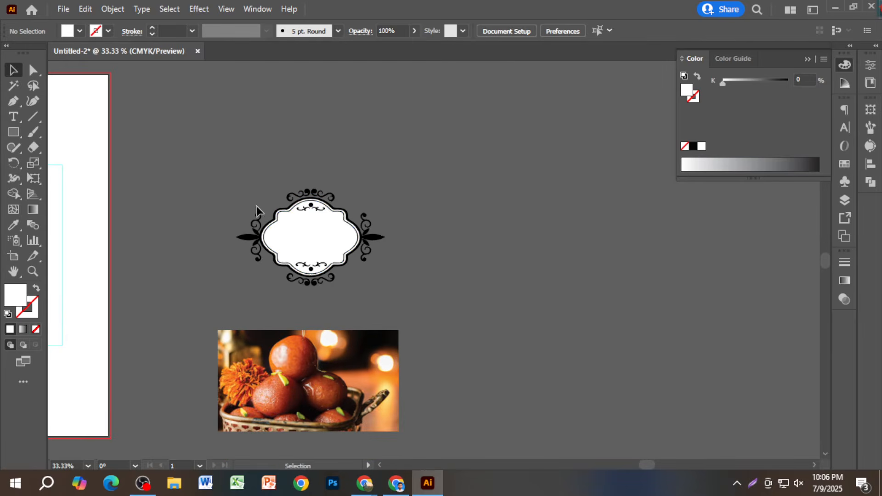
{"action": "left_click_drag", "start_coordinate": [377, 350], "coordinate": [378, 213]}
{"action": "key", "text": "ctrl+plus"}
{"action": "key", "text": "ctrl+plus"}
{"action": "left_click_drag", "start_coordinate": [247, 259], "coordinate": [414, 280]}
{"action": "scroll", "coordinate": [384, 258], "scroll_direction": "up", "scroll_amount": 3}
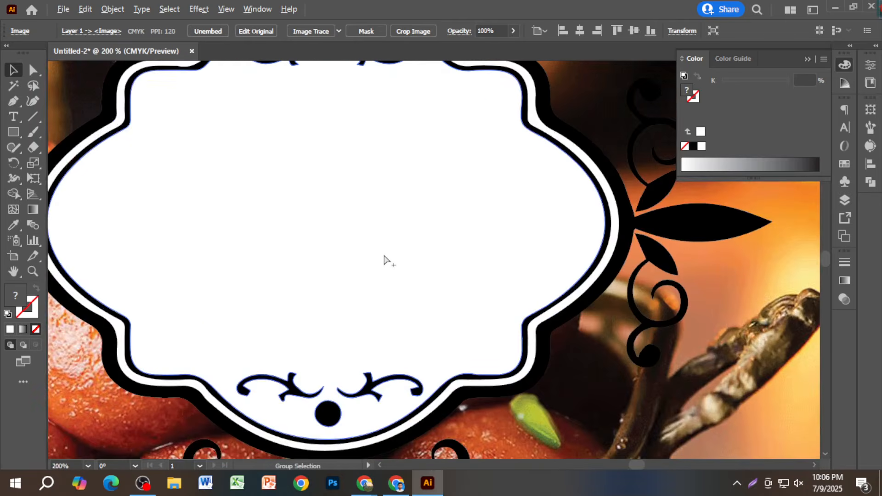
{"action": "scroll", "coordinate": [384, 258], "scroll_direction": "down", "scroll_amount": 2}
- Clip the sweets photo inside the ornate frame, then undo the clipping mask
{"action": "left_click", "coordinate": [396, 239], "text": "shift"}
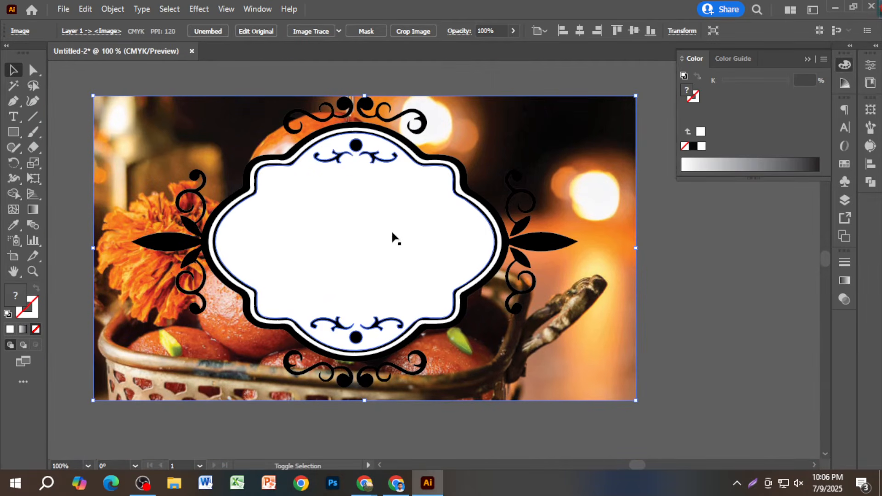
{"action": "right_click", "coordinate": [370, 243]}
{"action": "left_click", "coordinate": [424, 352]}
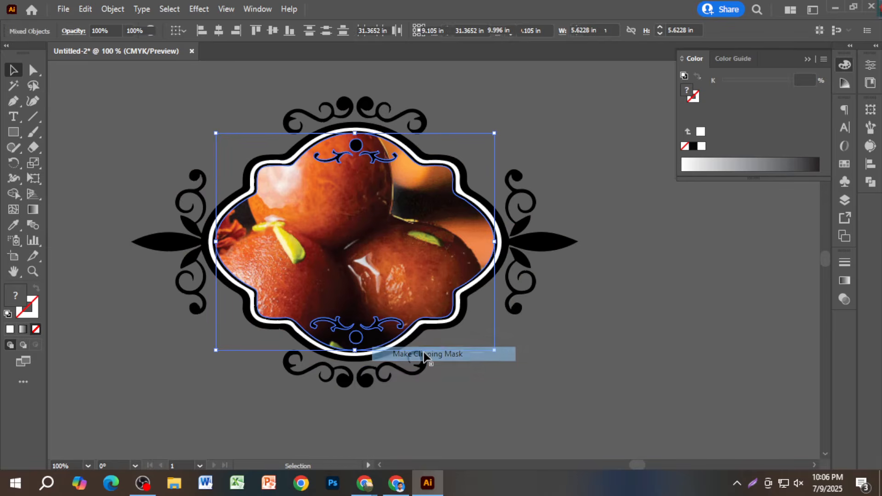
{"action": "left_click", "coordinate": [511, 352]}
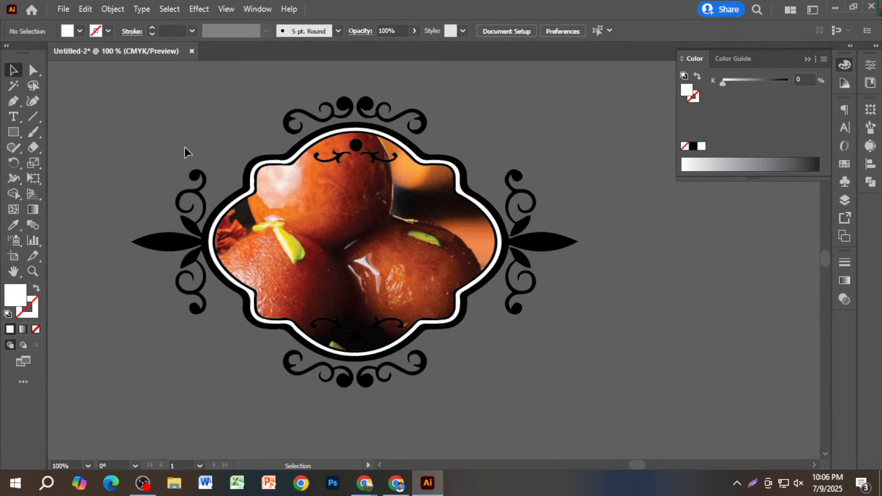
{"action": "key", "text": "a"}
{"action": "key", "text": "ctrl+z"}
- Undo the photo's upward move so it sits separately below the frame, and deselect it
{"action": "scroll", "coordinate": [518, 298], "scroll_direction": "down", "scroll_amount": 2}
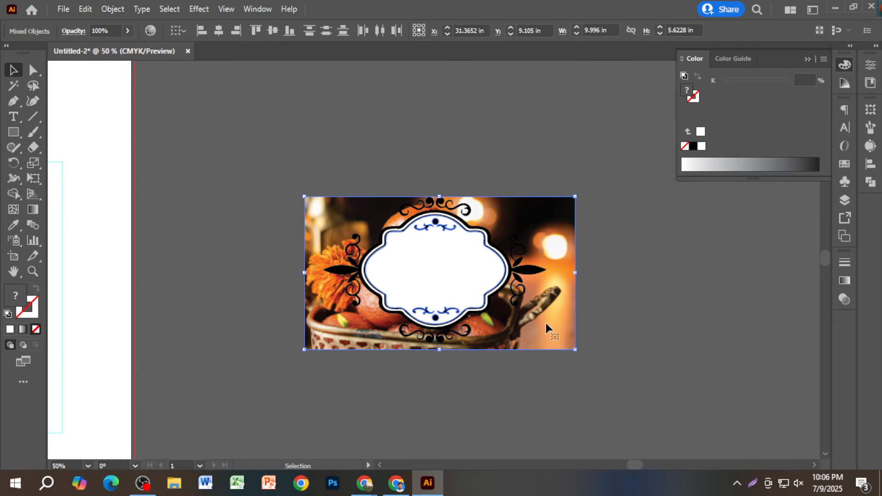
{"action": "left_click_drag", "start_coordinate": [544, 328], "coordinate": [537, 154]}
{"action": "key", "text": "ctrl+z"}
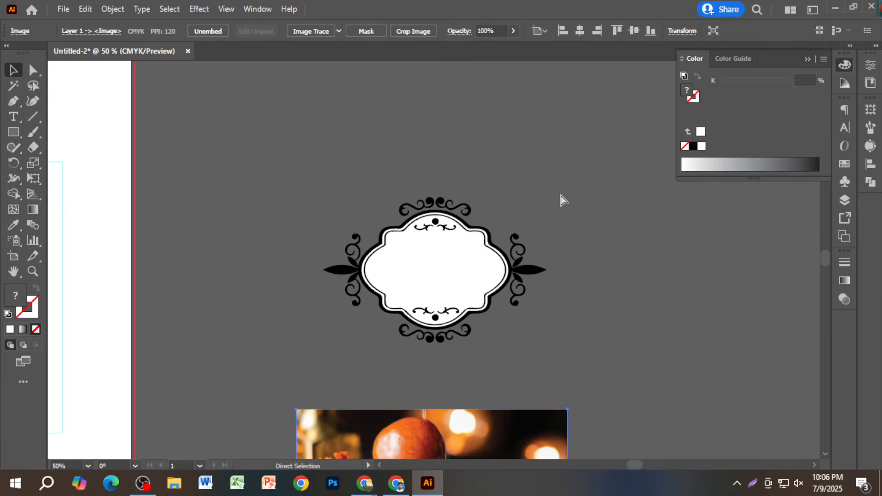
{"action": "left_click", "coordinate": [581, 182]}
{"action": "scroll", "coordinate": [464, 264], "scroll_direction": "up", "scroll_amount": 2}
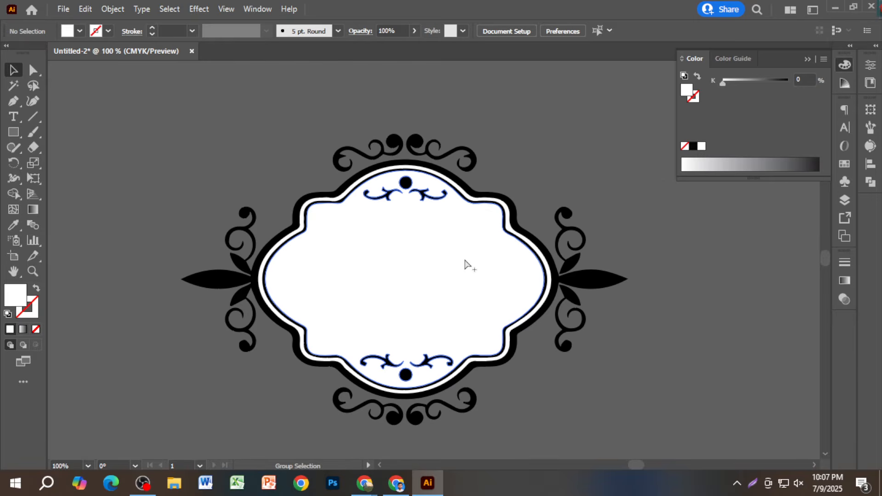
{"action": "scroll", "coordinate": [465, 264], "scroll_direction": "up", "scroll_amount": 1}
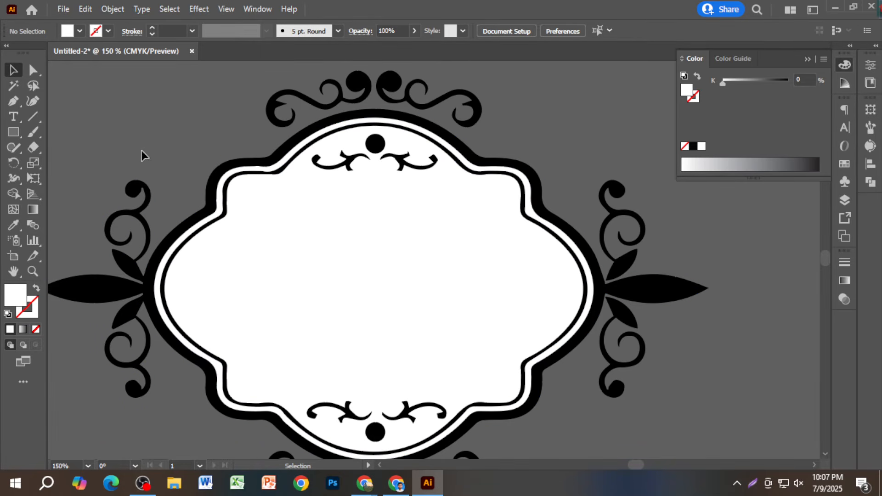
- Select the frame's white inner compound path and pan so the whole sweets photo is visible
{"action": "left_click", "coordinate": [228, 216]}
{"action": "scroll", "coordinate": [230, 221], "scroll_direction": "up", "scroll_amount": 4}
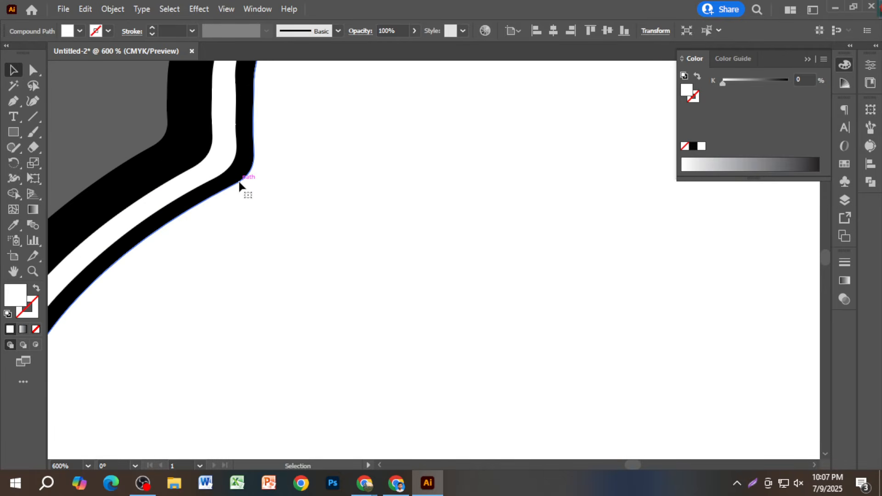
{"action": "scroll", "coordinate": [239, 184], "scroll_direction": "down", "scroll_amount": 4}
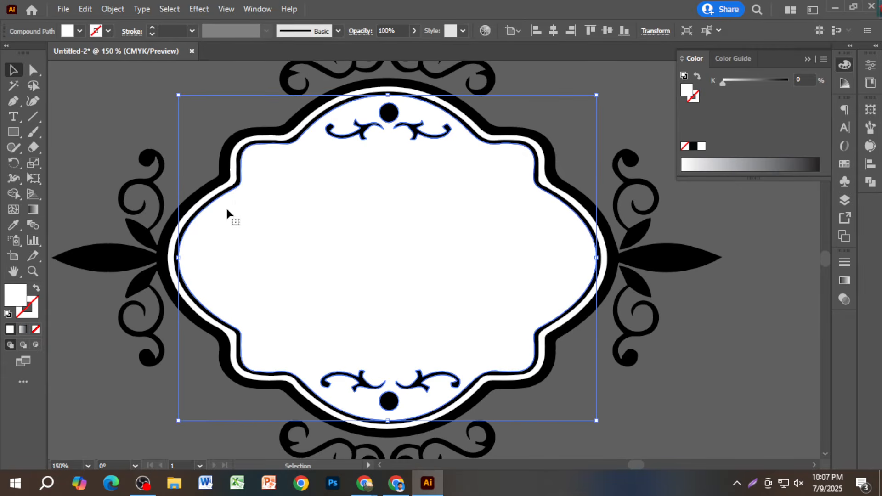
{"action": "scroll", "coordinate": [242, 180], "scroll_direction": "up", "scroll_amount": 3}
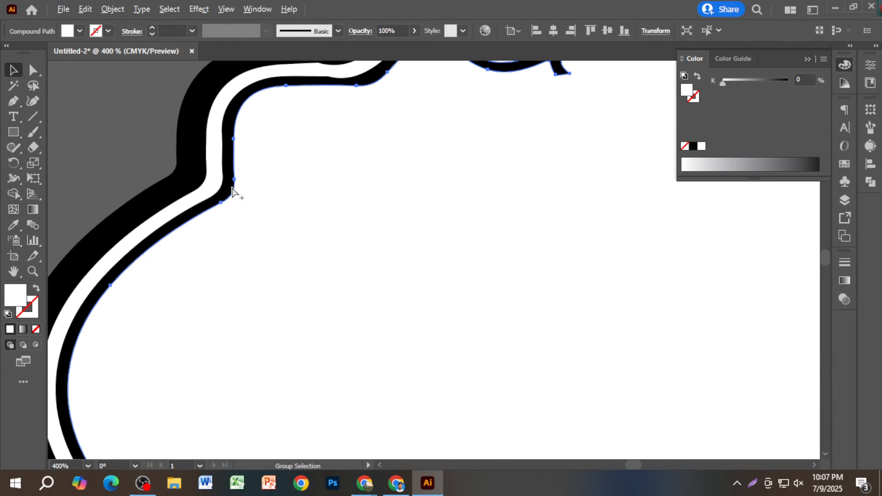
{"action": "scroll", "coordinate": [225, 199], "scroll_direction": "down", "scroll_amount": 3}
{"action": "scroll", "coordinate": [224, 202], "scroll_direction": "down", "scroll_amount": 2}
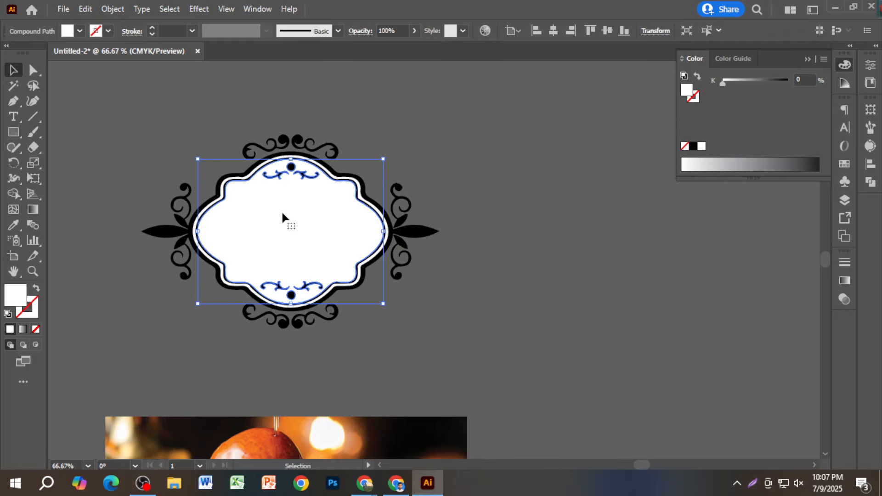
{"action": "scroll", "coordinate": [280, 234], "scroll_direction": "down", "scroll_amount": 2}
{"action": "left_click_drag", "start_coordinate": [276, 235], "coordinate": [373, 258]}
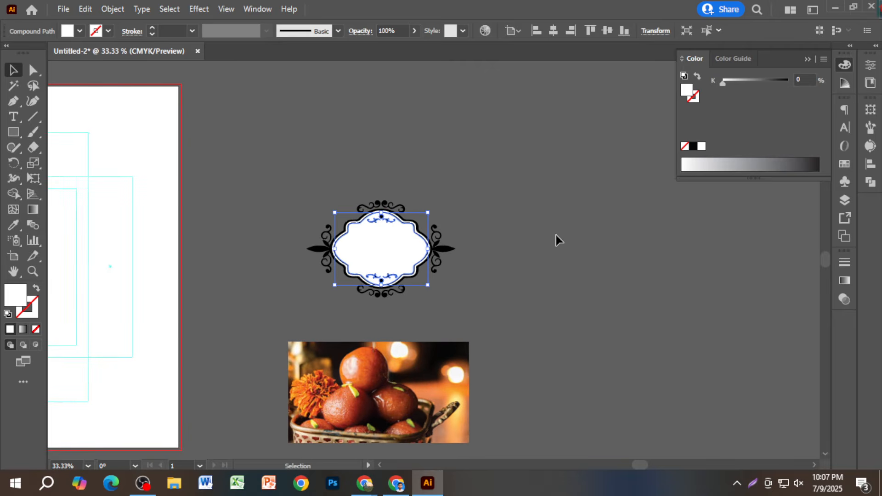
- Try moving the photo behind the ornate frame and the inner shape over it, then undo
{"action": "left_click", "coordinate": [555, 241]}
{"action": "left_click_drag", "start_coordinate": [441, 390], "coordinate": [428, 160]}
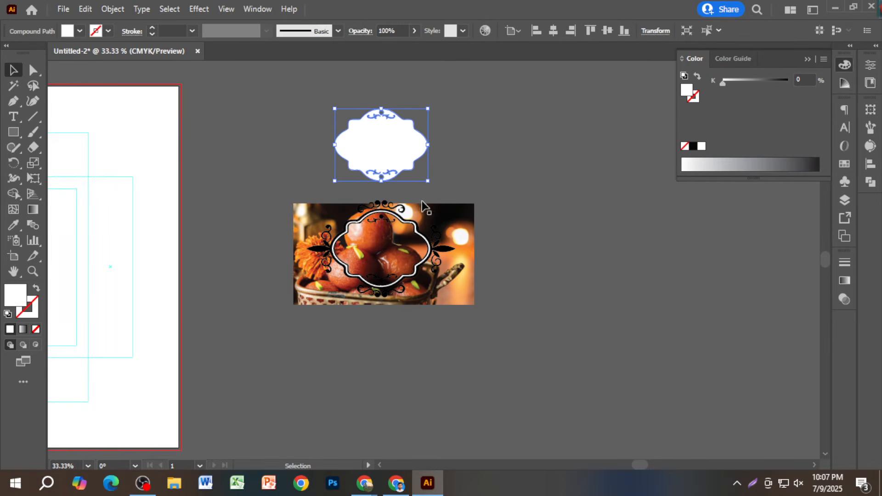
{"action": "left_click_drag", "start_coordinate": [415, 234], "coordinate": [414, 388]}
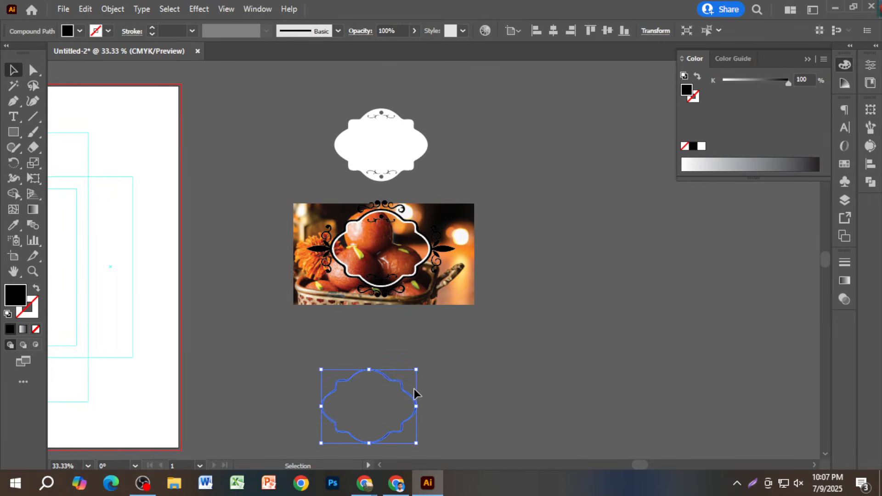
{"action": "key", "text": "ctrl+z"}
{"action": "key", "text": "ctrl+z"}
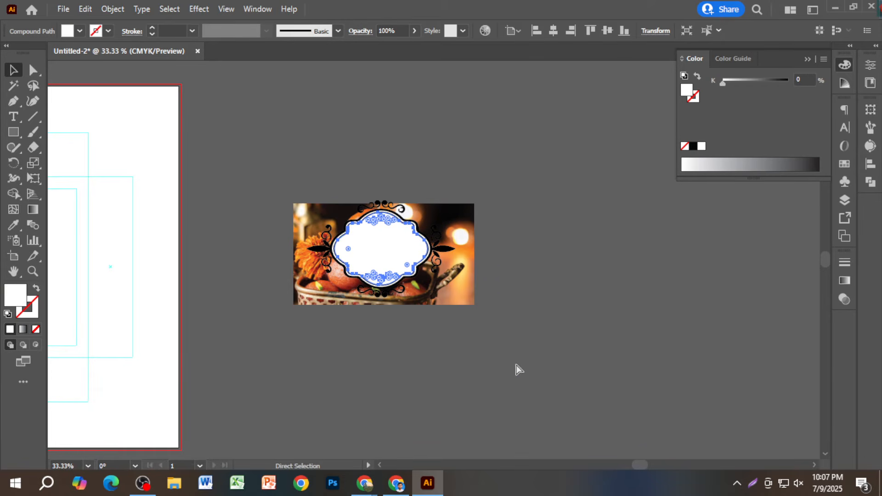
- Select the photo with the inner shape, skip grouping, and move the photo below the ornament
{"action": "left_click", "coordinate": [516, 297]}
{"action": "left_click", "coordinate": [454, 238]}
{"action": "left_click", "coordinate": [390, 245], "text": "shift"}
{"action": "right_click", "coordinate": [390, 245]}
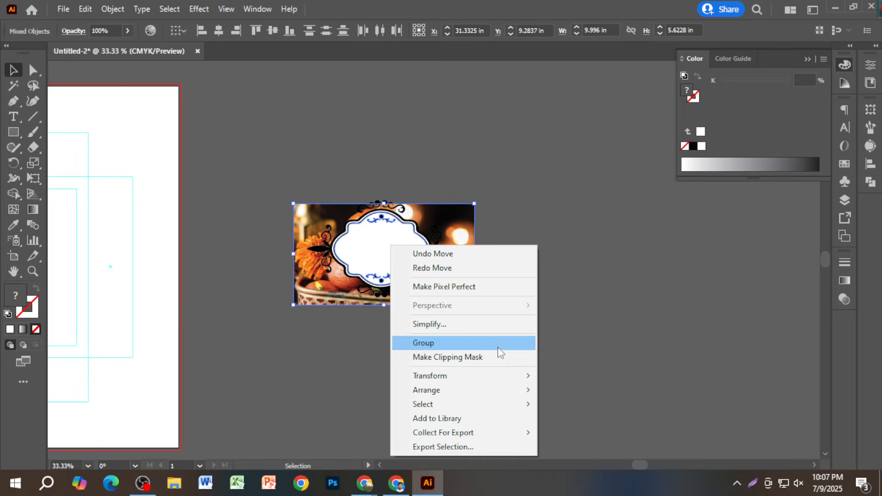
{"action": "left_click", "coordinate": [593, 257]}
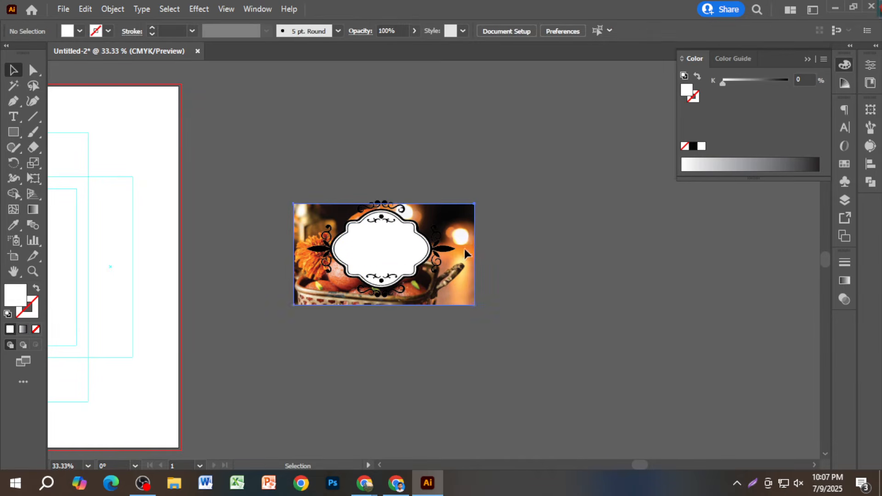
{"action": "left_click_drag", "start_coordinate": [465, 249], "coordinate": [431, 392]}
- Inspect the ornament by selecting its leaf, swirls and white inner frame shape in turn
{"action": "scroll", "coordinate": [434, 256], "scroll_direction": "up", "scroll_amount": 4}
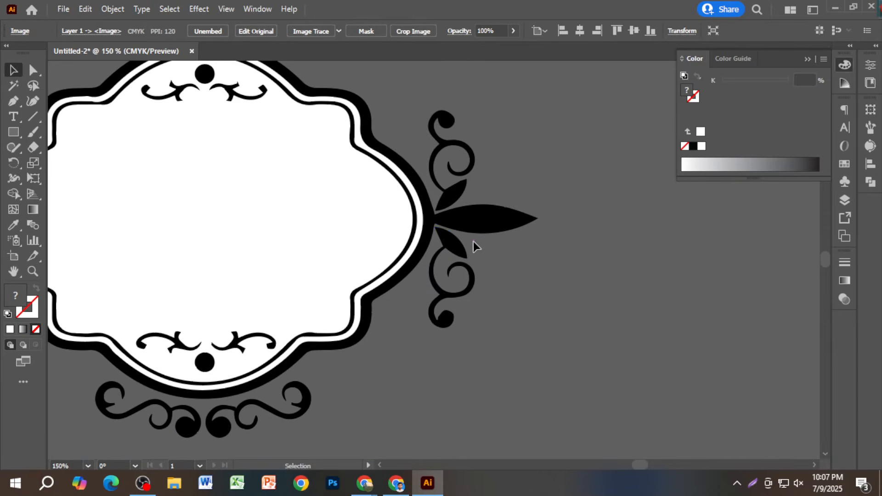
{"action": "left_click", "coordinate": [483, 229]}
{"action": "right_click", "coordinate": [492, 227]}
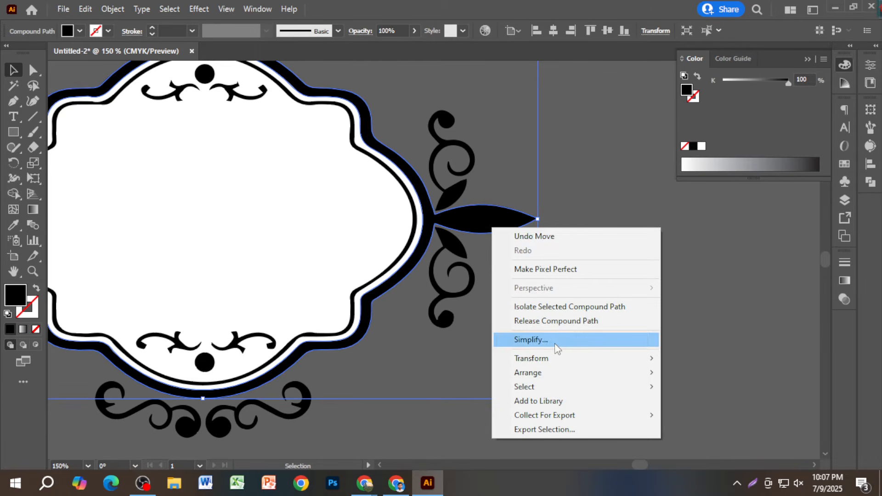
{"action": "left_click", "coordinate": [571, 203]}
{"action": "left_click", "coordinate": [471, 273]}
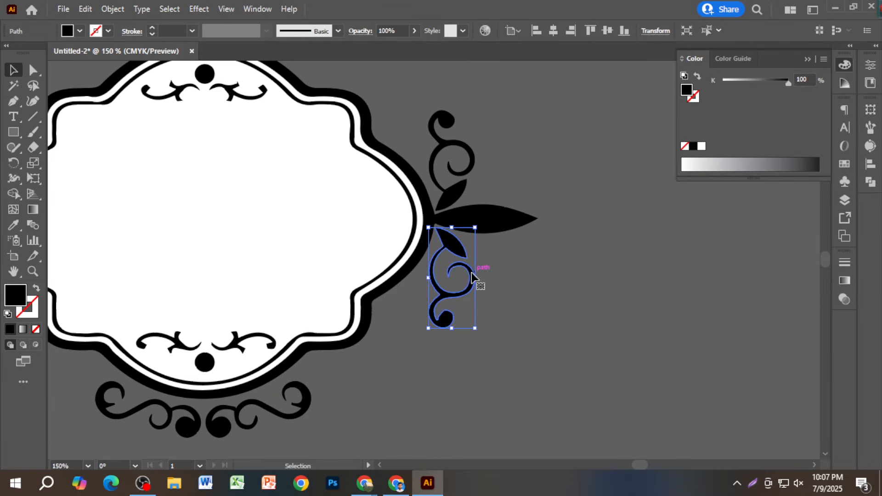
{"action": "left_click", "coordinate": [454, 182]}
{"action": "left_click", "coordinate": [340, 202]}
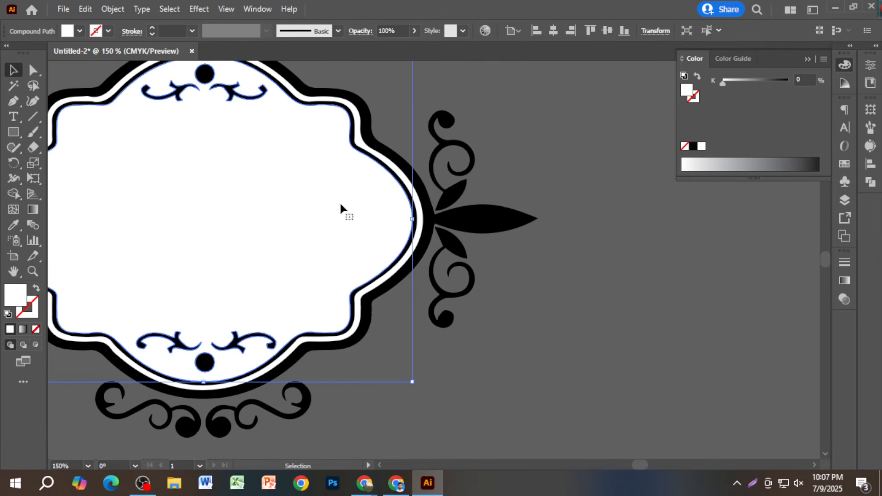
{"action": "left_click", "coordinate": [296, 410]}
{"action": "left_click", "coordinate": [456, 406]}
{"action": "scroll", "coordinate": [459, 406], "scroll_direction": "down", "scroll_amount": 3}
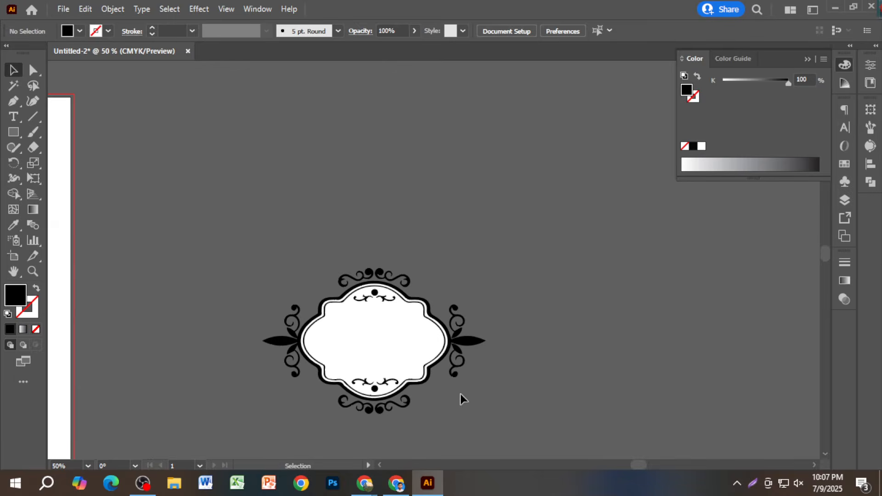
- Move and shrink the sweets photo behind the frame, then clip it with the frame shape
{"action": "scroll", "coordinate": [462, 393], "scroll_direction": "down", "scroll_amount": 3}
{"action": "left_click_drag", "start_coordinate": [463, 392], "coordinate": [468, 195]}
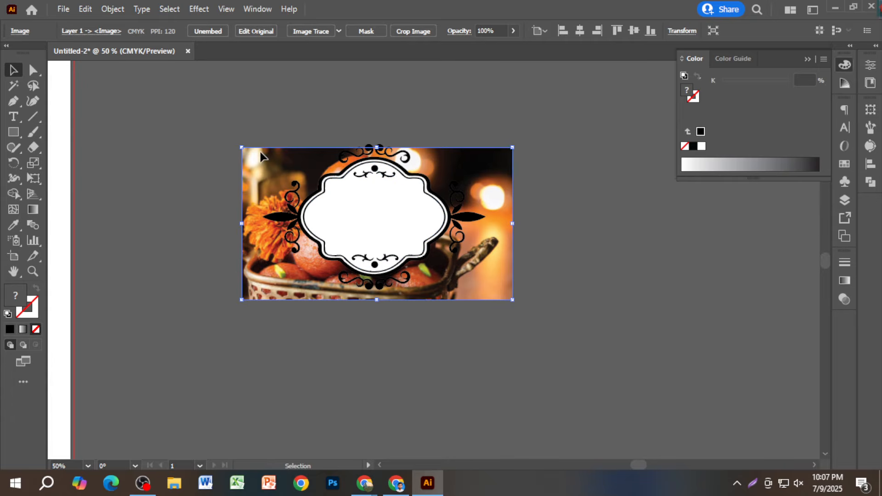
{"action": "left_click_drag", "start_coordinate": [242, 148], "coordinate": [279, 169]}
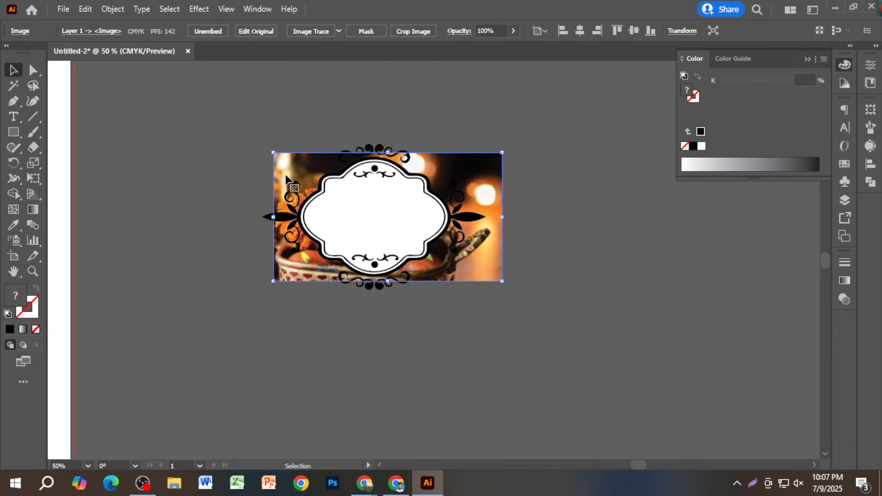
{"action": "left_click", "coordinate": [379, 206], "text": "shift"}
{"action": "right_click", "coordinate": [379, 208]}
{"action": "left_click", "coordinate": [458, 320]}
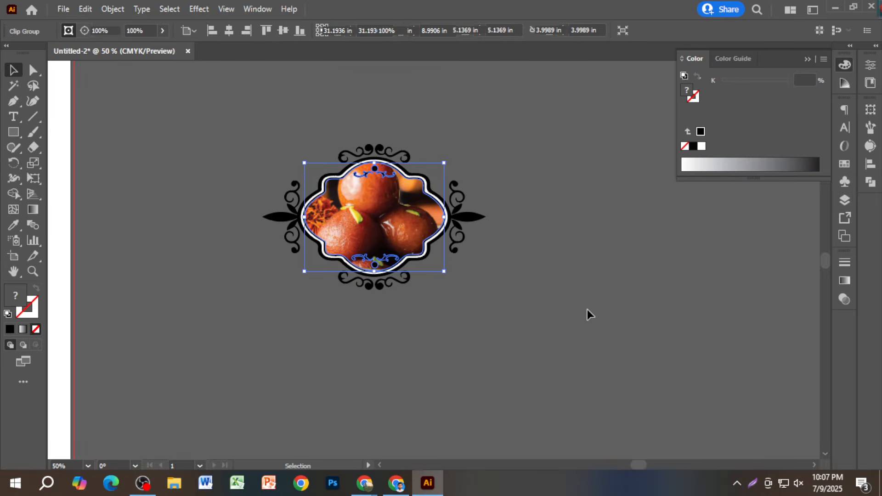
{"action": "left_click", "coordinate": [586, 308]}
- Select the clipped framed photo as one group and place it at the artboard's top edge
{"action": "scroll", "coordinate": [586, 308], "scroll_direction": "down", "scroll_amount": 1}
{"action": "key", "text": "ctrl+a"}
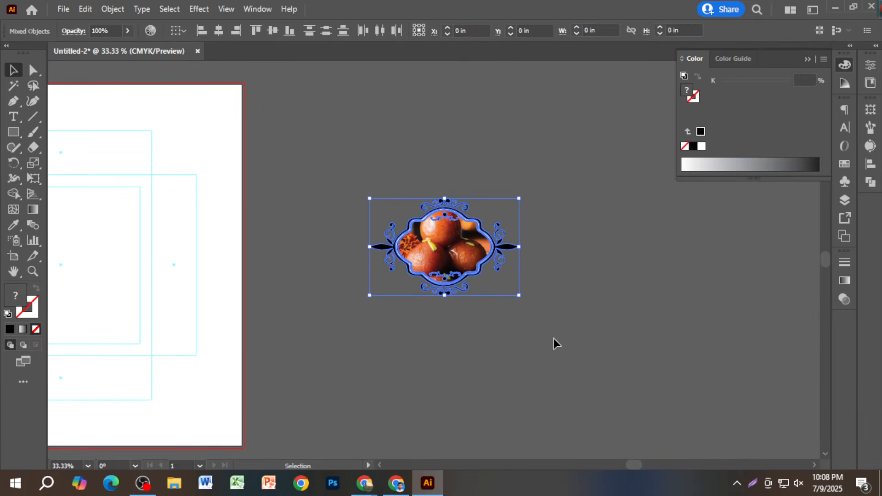
{"action": "key", "text": "a"}
{"action": "scroll", "coordinate": [553, 345], "scroll_direction": "down", "scroll_amount": 2}
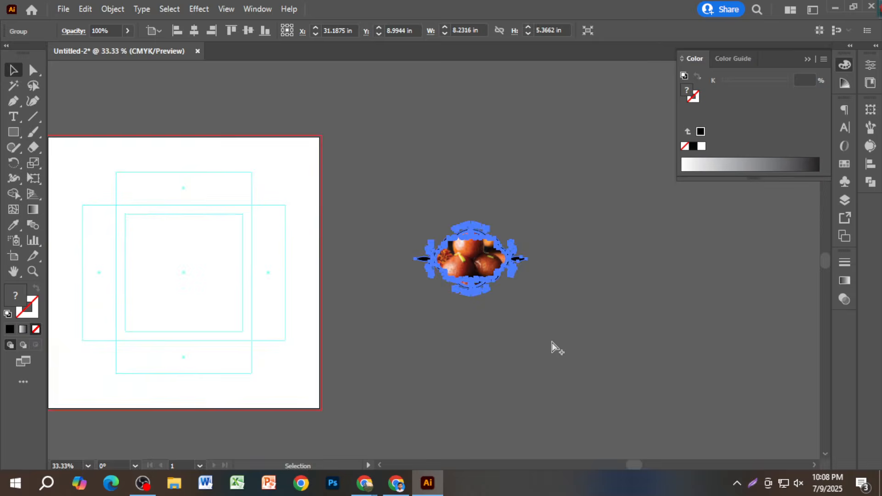
{"action": "left_click_drag", "start_coordinate": [494, 301], "coordinate": [307, 301]}
{"action": "scroll", "coordinate": [307, 300], "scroll_direction": "up", "scroll_amount": 4}
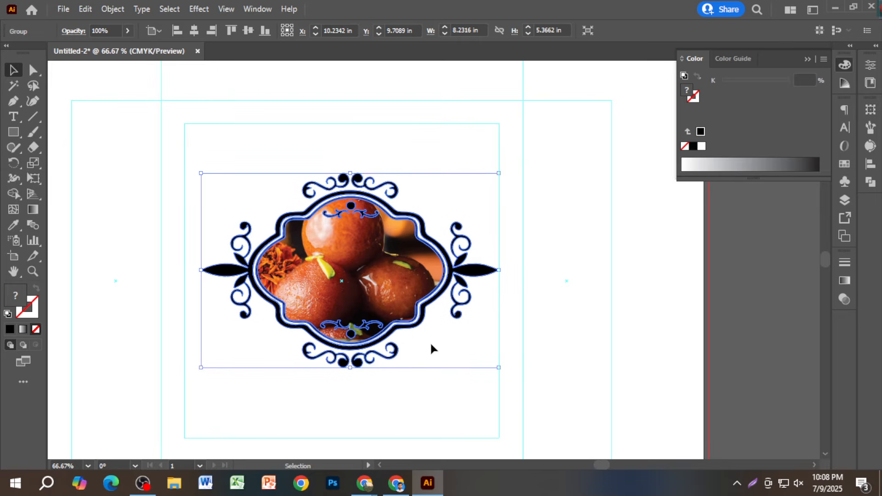
{"action": "scroll", "coordinate": [365, 328], "scroll_direction": "down", "scroll_amount": 2}
{"action": "left_click_drag", "start_coordinate": [365, 324], "coordinate": [378, 145]}
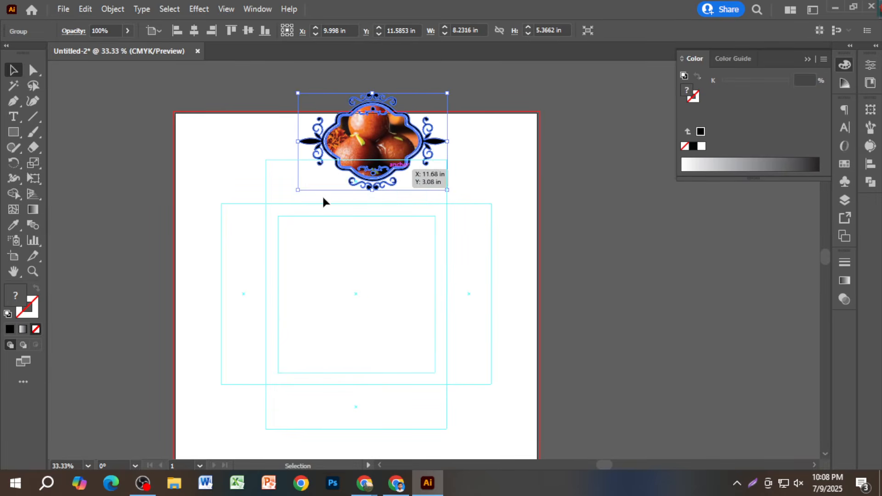
{"action": "left_click", "coordinate": [18, 132]}
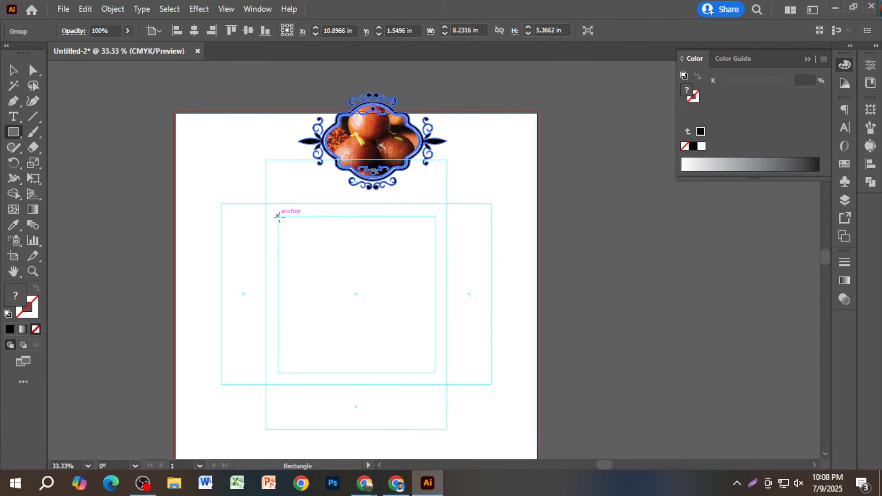
- Draw a square filling the inner guide box and give it a linear gradient fill
{"action": "left_click_drag", "start_coordinate": [277, 215], "coordinate": [435, 372]}
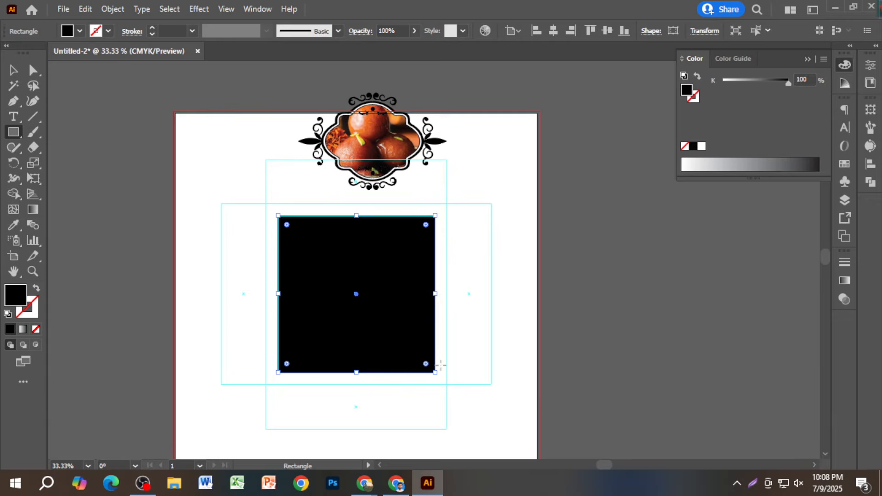
{"action": "left_click", "coordinate": [36, 288]}
{"action": "left_click", "coordinate": [36, 288]}
{"action": "left_click", "coordinate": [844, 281]}
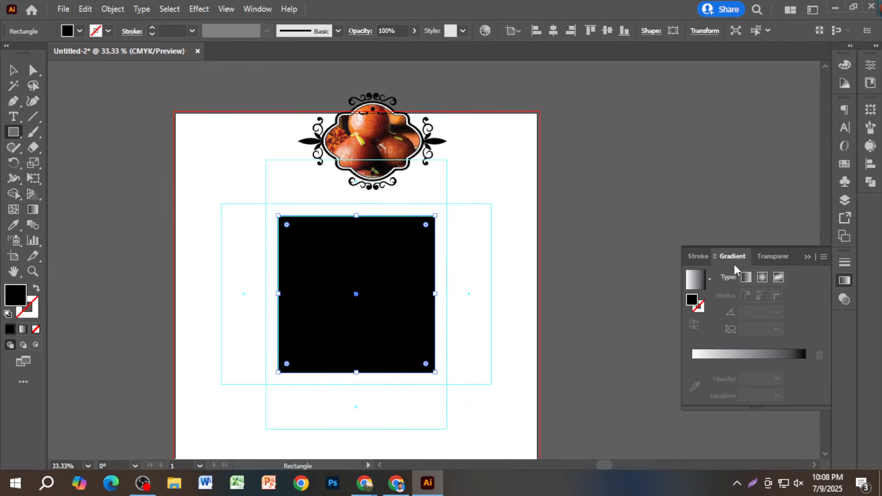
{"action": "left_click", "coordinate": [745, 278]}
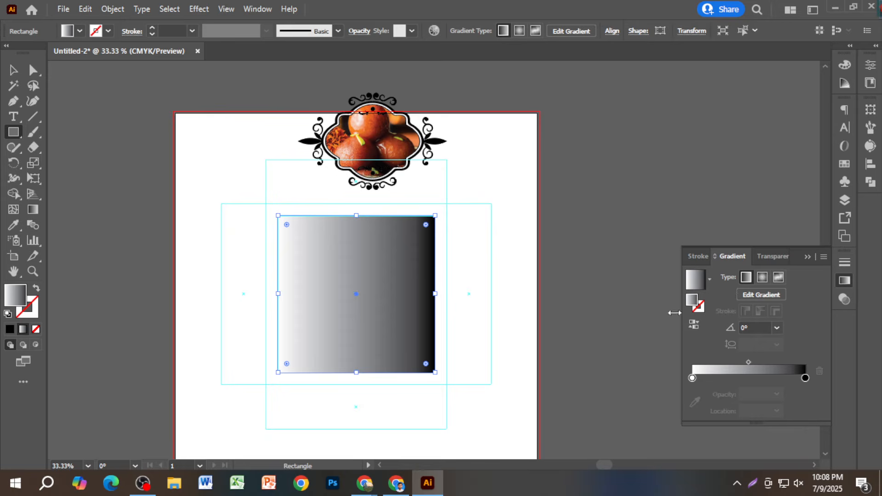
- Set the gradient's left stop to CMYK bright magenta: 100 magenta with some yellow
{"action": "double_click", "coordinate": [692, 377]}
{"action": "left_click", "coordinate": [803, 207]}
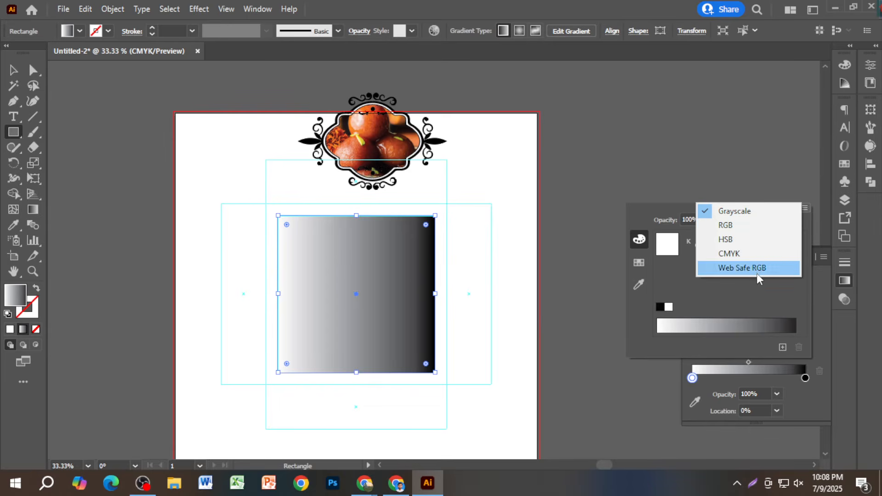
{"action": "left_click", "coordinate": [744, 252]}
{"action": "left_click", "coordinate": [764, 255]}
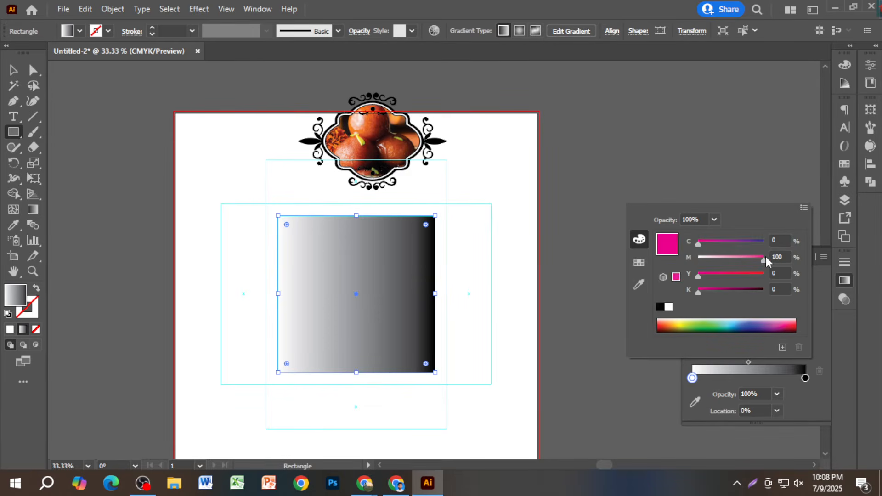
{"action": "left_click", "coordinate": [727, 273]}
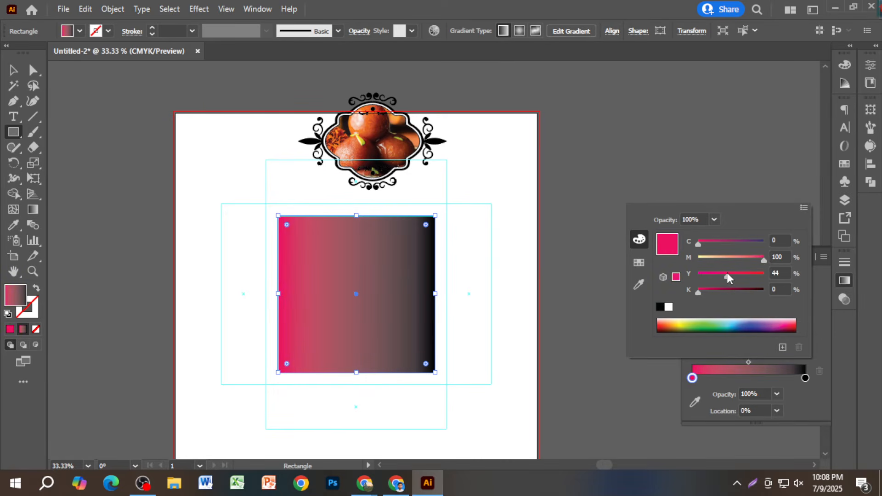
- Set the right stop to a deep crimson: CMYK 100 magenta, no black, slightly darkened
{"action": "double_click", "coordinate": [803, 376]}
{"action": "left_click", "coordinate": [804, 209]}
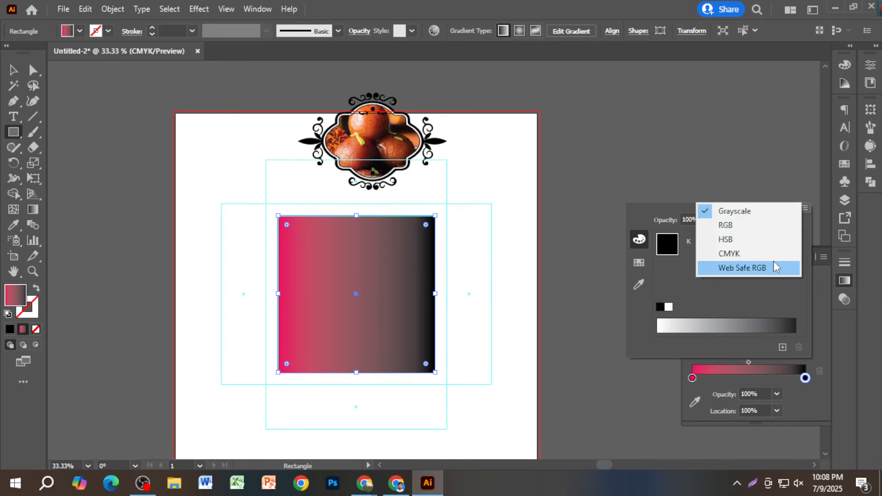
{"action": "left_click", "coordinate": [770, 255]}
{"action": "left_click_drag", "start_coordinate": [740, 257], "coordinate": [769, 256]}
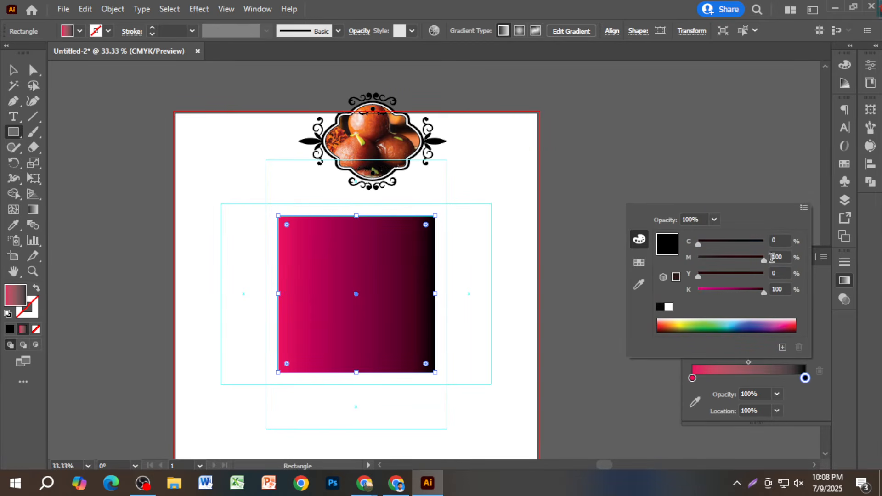
{"action": "left_click_drag", "start_coordinate": [731, 290], "coordinate": [686, 294]}
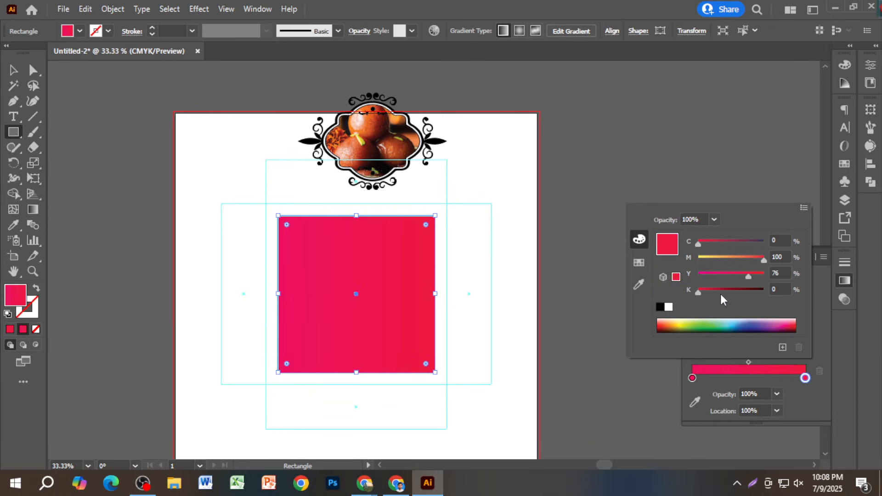
{"action": "left_click_drag", "start_coordinate": [719, 291], "coordinate": [710, 290]}
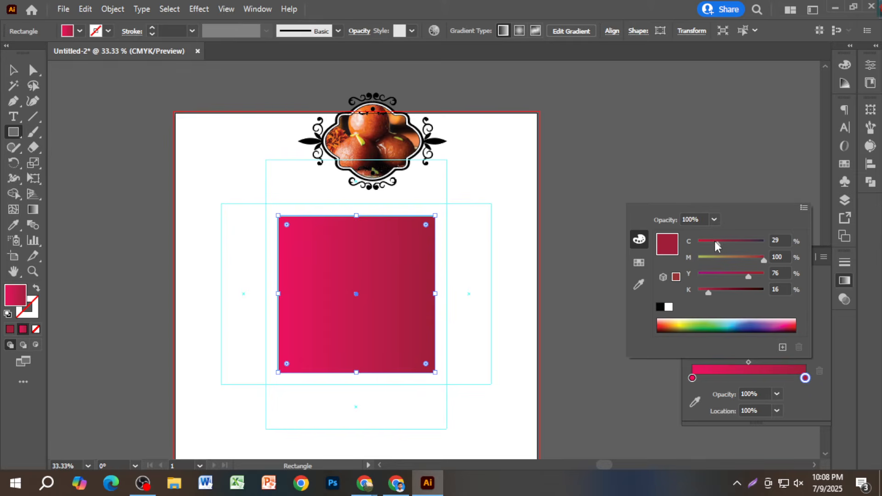
{"action": "left_click", "coordinate": [685, 183]}
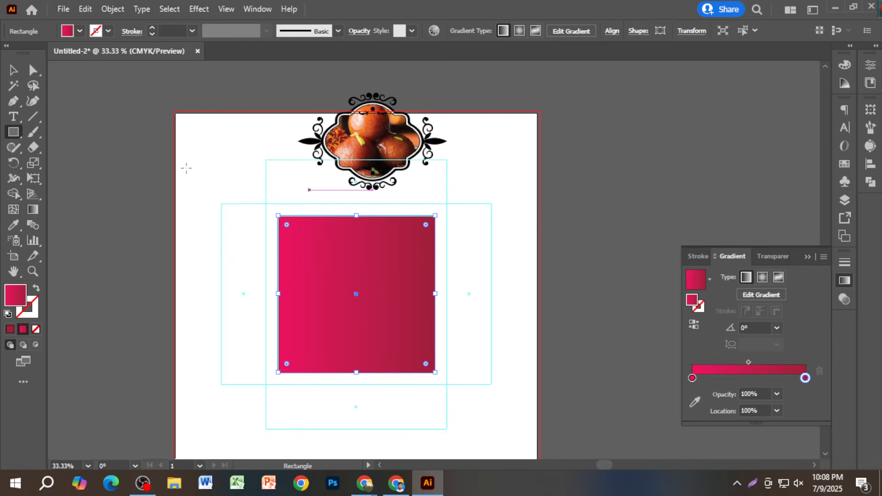
{"action": "key", "text": "v"}
{"action": "left_click", "coordinate": [562, 183]}
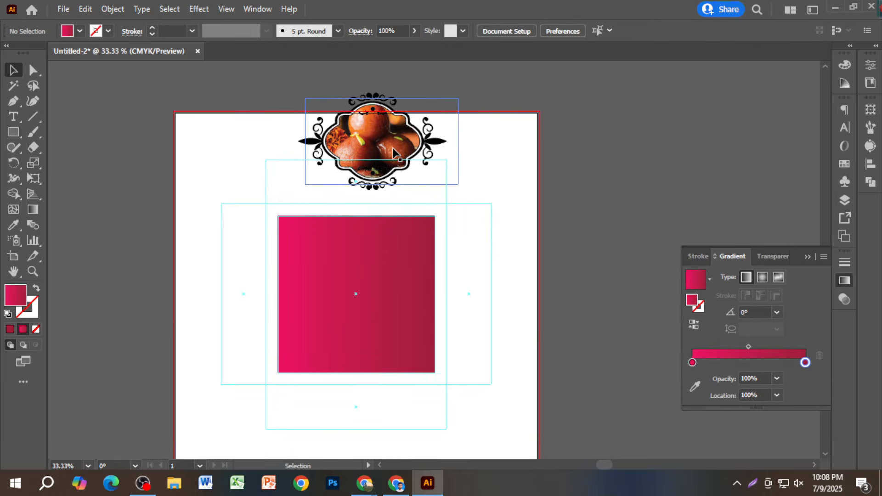
{"action": "left_click_drag", "start_coordinate": [394, 151], "coordinate": [374, 324]}
{"action": "left_click", "coordinate": [579, 310]}
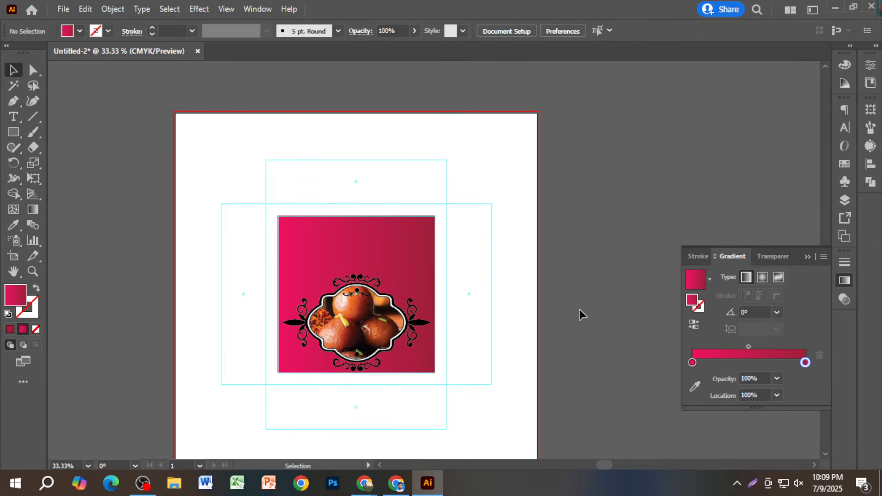
{"action": "scroll", "coordinate": [292, 307], "scroll_direction": "up", "scroll_amount": 3}
{"action": "scroll", "coordinate": [360, 316], "scroll_direction": "down", "scroll_amount": 2}
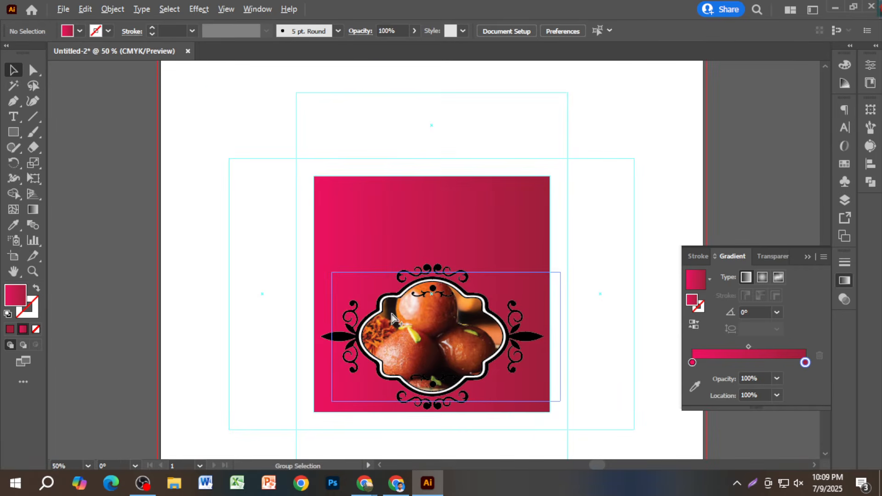
{"action": "scroll", "coordinate": [392, 317], "scroll_direction": "down", "scroll_amount": 1}
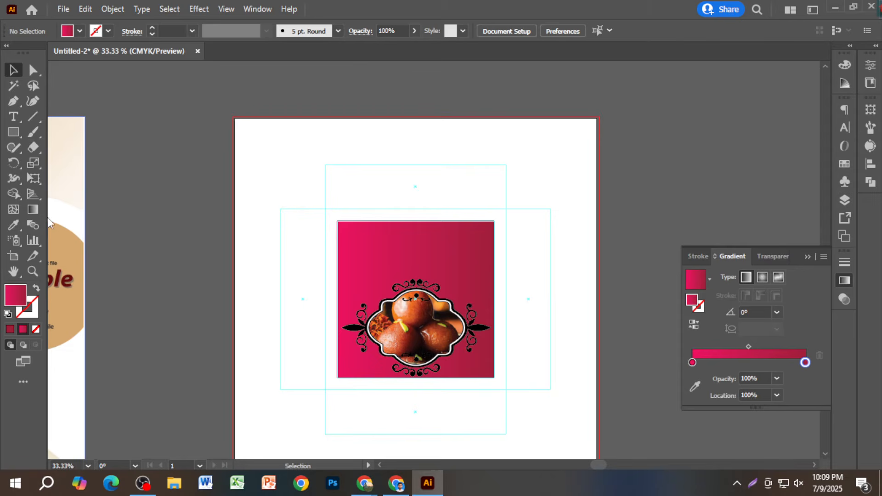
{"action": "key", "text": "t"}
- Create a text object on the magenta face set to 60 pt SutonnyMJ
{"action": "left_click", "coordinate": [394, 256]}
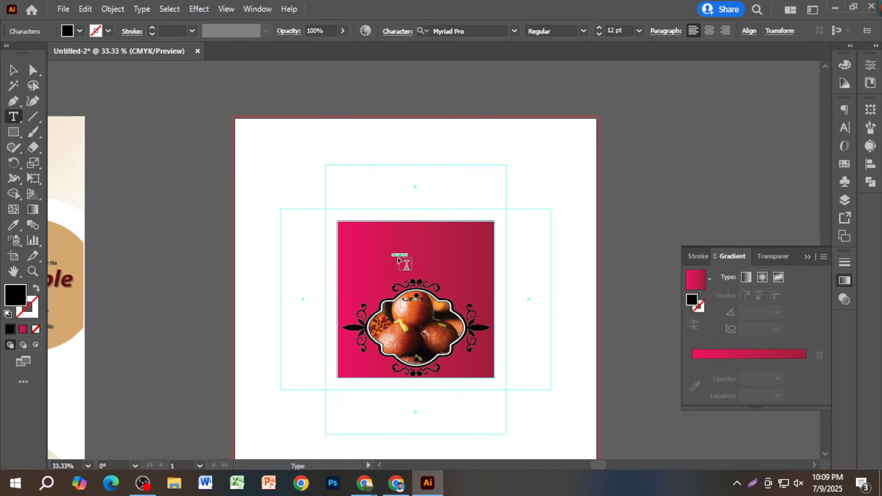
{"action": "scroll", "coordinate": [398, 261], "scroll_direction": "up", "scroll_amount": 4}
{"action": "left_click", "coordinate": [13, 70]}
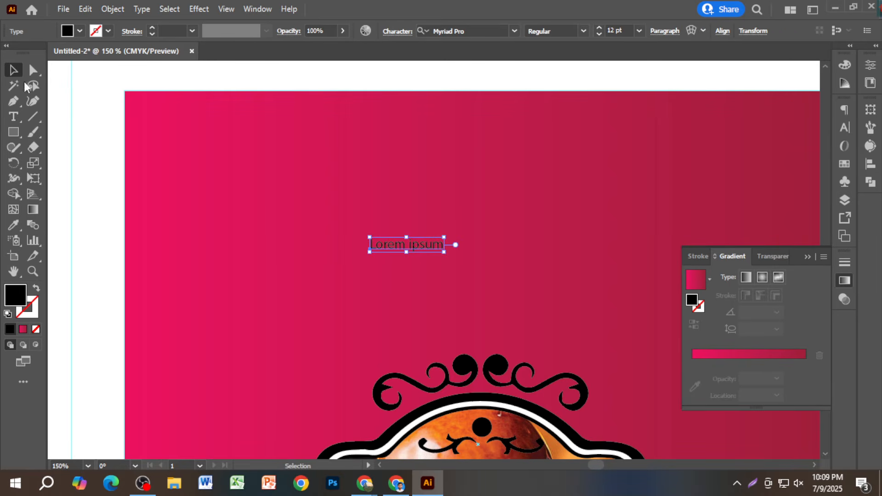
{"action": "left_click", "coordinate": [848, 125]}
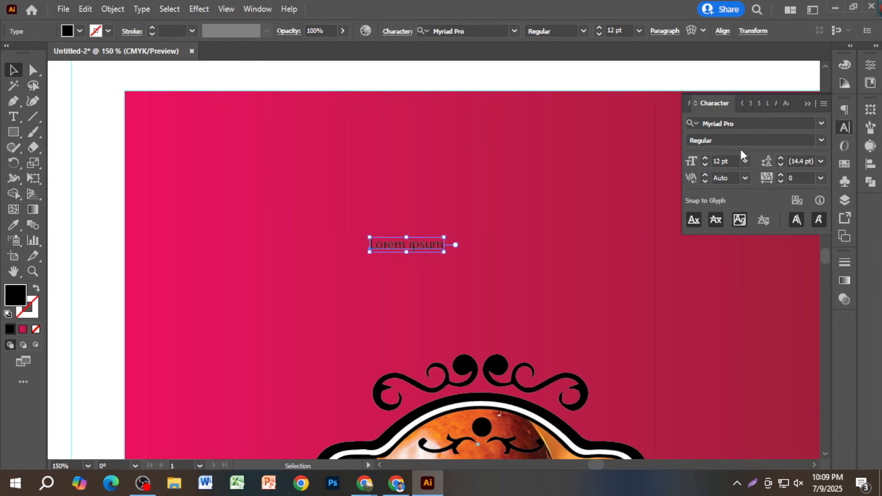
{"action": "left_click", "coordinate": [731, 161]}
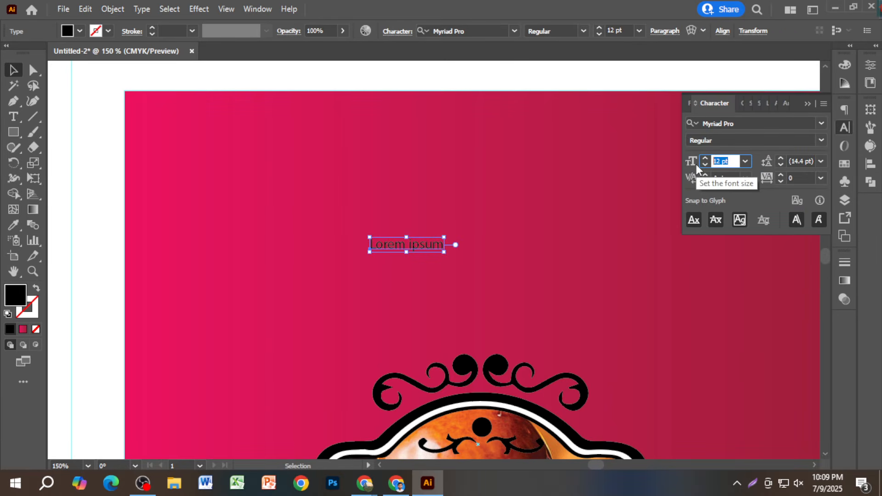
{"action": "type", "text": "60"}
{"action": "key", "text": "Return"}
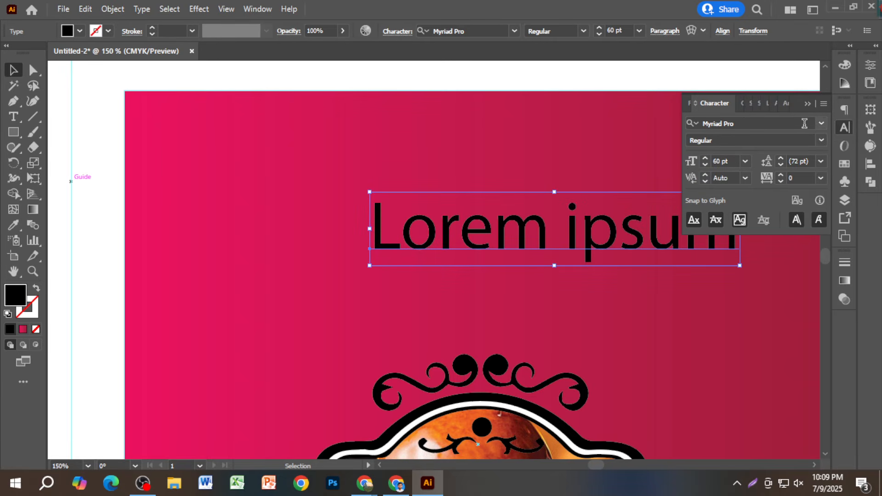
{"action": "left_click", "coordinate": [821, 123]}
{"action": "left_click", "coordinate": [774, 204]}
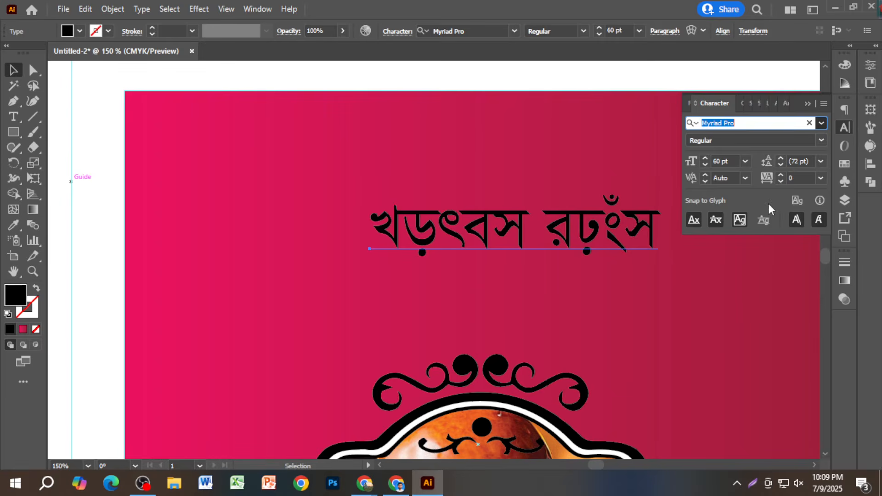
- Replace the placeholder with the title বিসমিল্লাহ মিষ্টি ঘড় (typed as 'wemwgj&jvn wgwl&U Nio')
{"action": "double_click", "coordinate": [529, 236]}
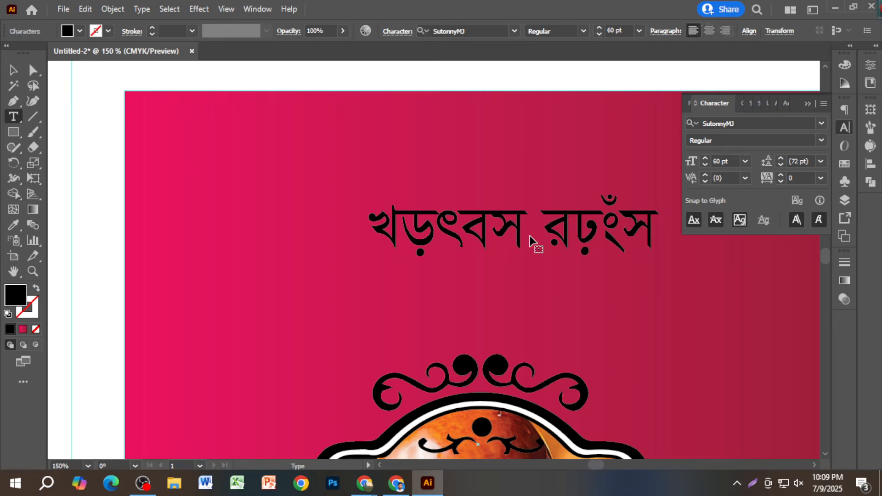
{"action": "key", "text": "ctrl+a"}
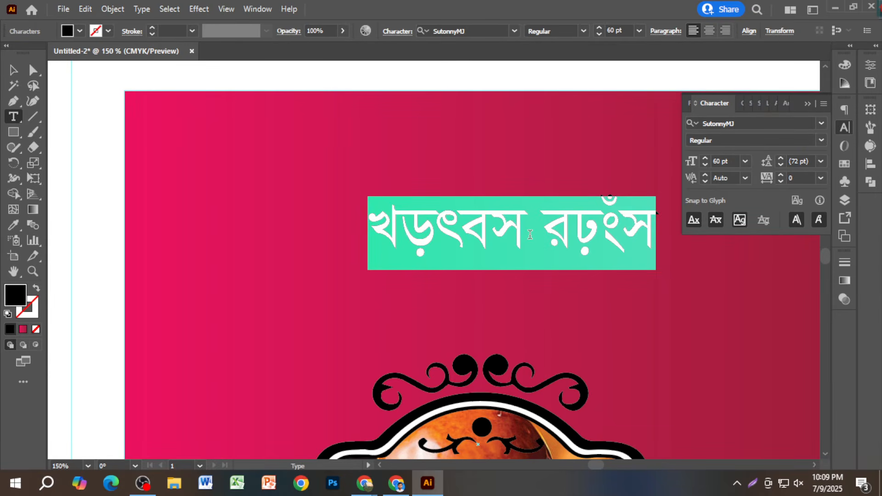
{"action": "type", "text": "wemwgj&"}
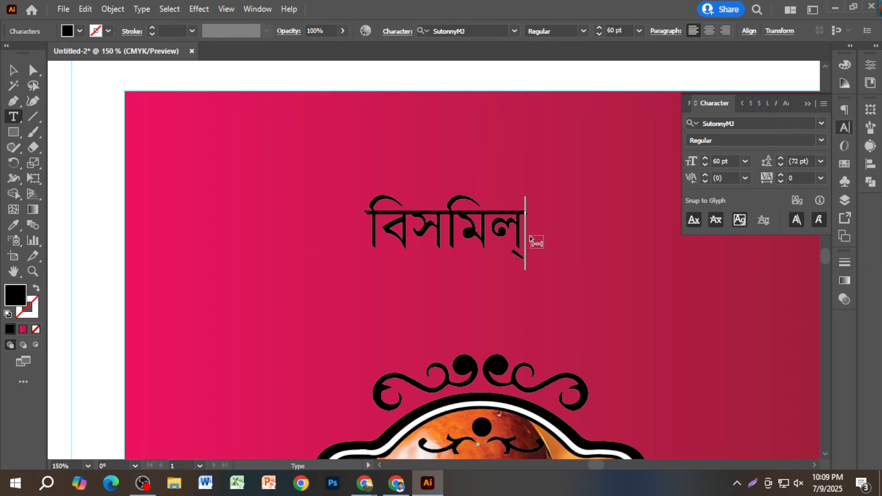
{"action": "type", "text": "jvn wgw"}
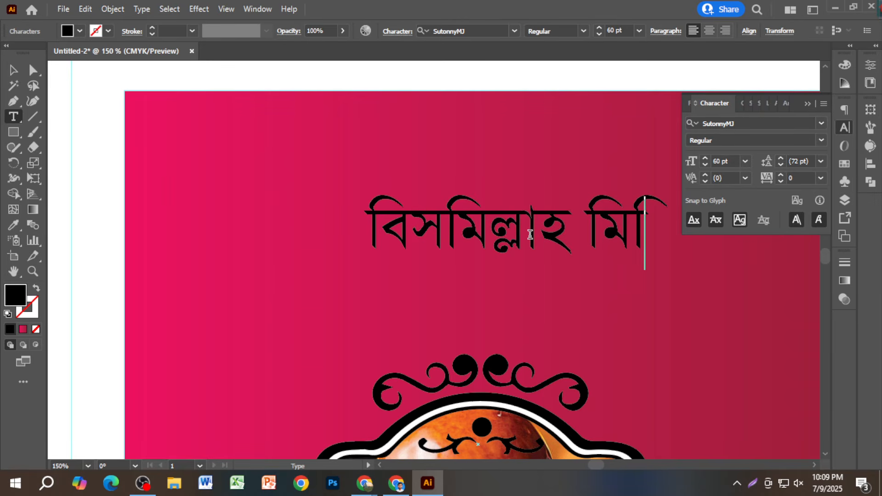
{"action": "type", "text": "l&U N"}
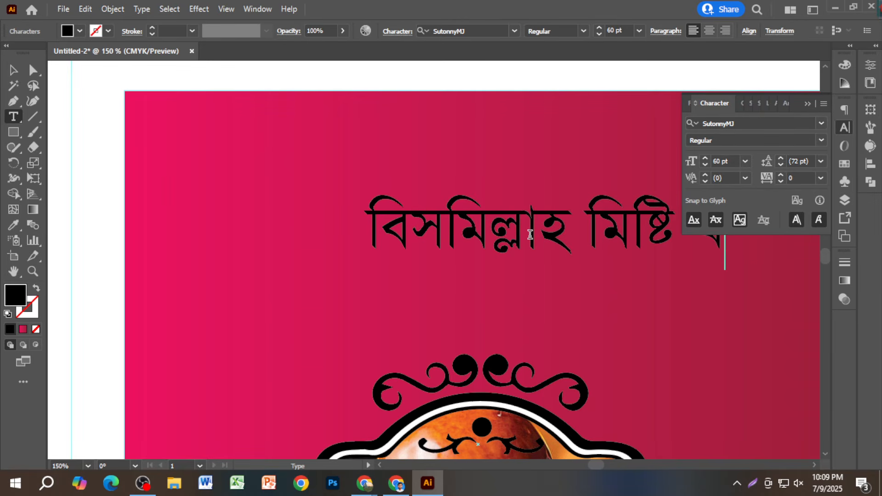
{"action": "type", "text": "i"}
{"action": "key", "text": "BackSpace"}
{"action": "type", "text": "o"}
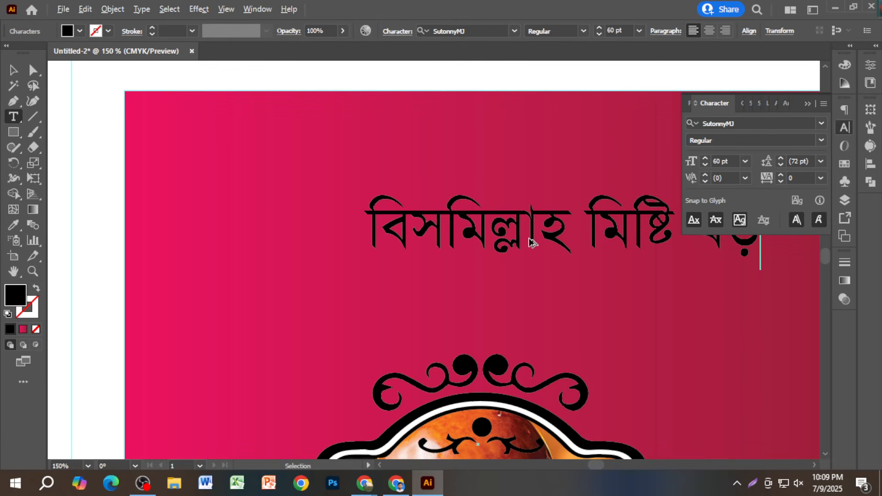
- Make the title white, enlarge it to about 98 pt, and place a copy above it
{"action": "scroll", "coordinate": [529, 242], "scroll_direction": "down", "scroll_amount": 2}
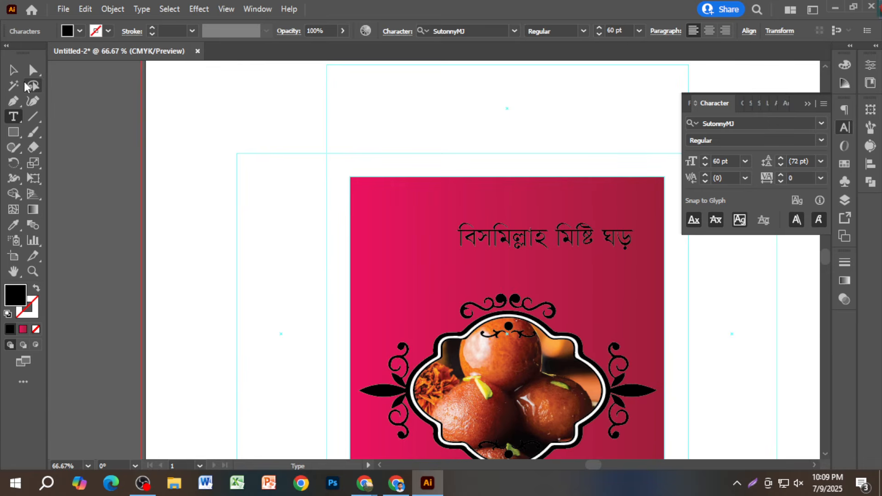
{"action": "left_click", "coordinate": [13, 70]}
{"action": "scroll", "coordinate": [591, 264], "scroll_direction": "up", "scroll_amount": 2}
{"action": "scroll", "coordinate": [590, 321], "scroll_direction": "up", "scroll_amount": 3}
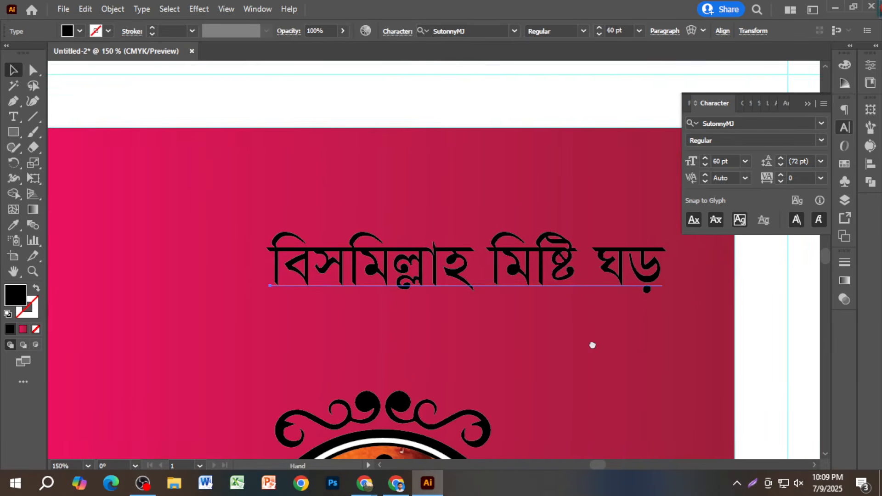
{"action": "scroll", "coordinate": [591, 349], "scroll_direction": "down", "scroll_amount": 3}
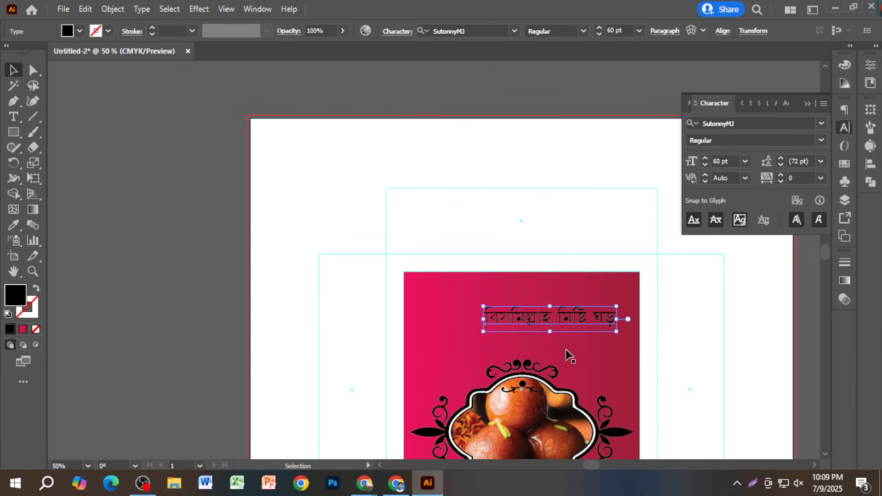
{"action": "scroll", "coordinate": [616, 343], "scroll_direction": "up", "scroll_amount": 2}
{"action": "scroll", "coordinate": [613, 335], "scroll_direction": "up", "scroll_amount": 2}
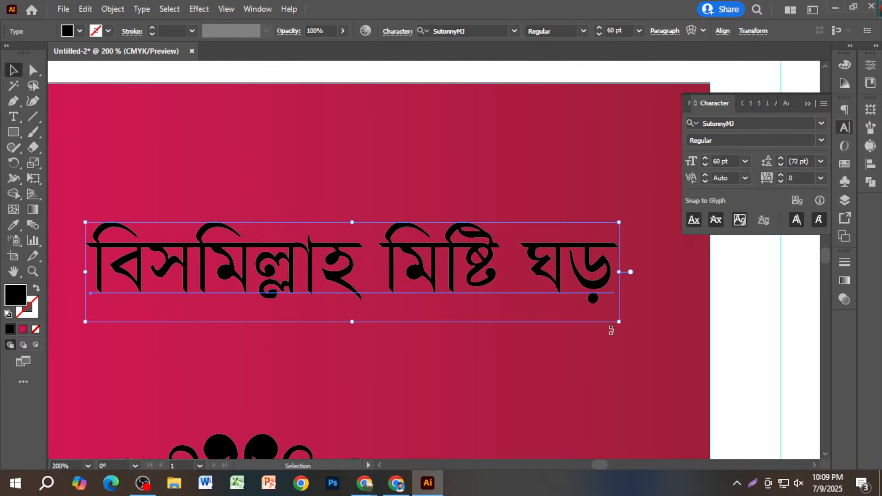
{"action": "scroll", "coordinate": [611, 331], "scroll_direction": "down", "scroll_amount": 1}
{"action": "left_click", "coordinate": [843, 69]}
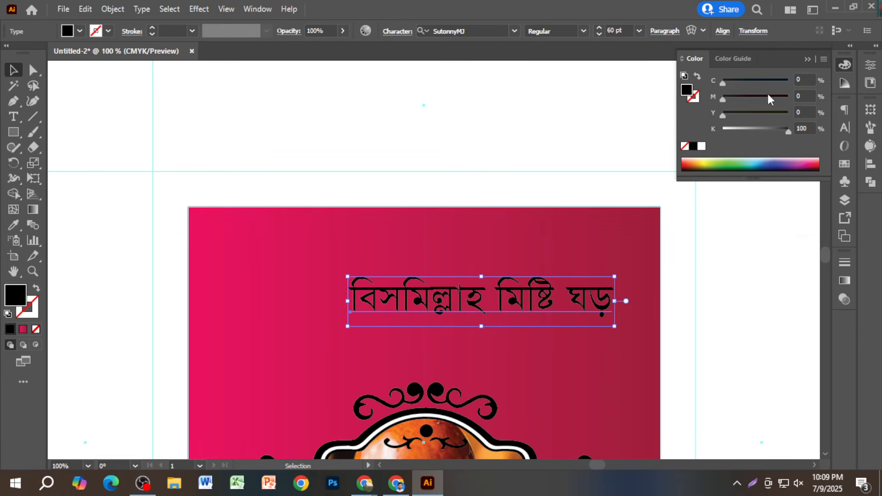
{"action": "left_click", "coordinate": [701, 146]}
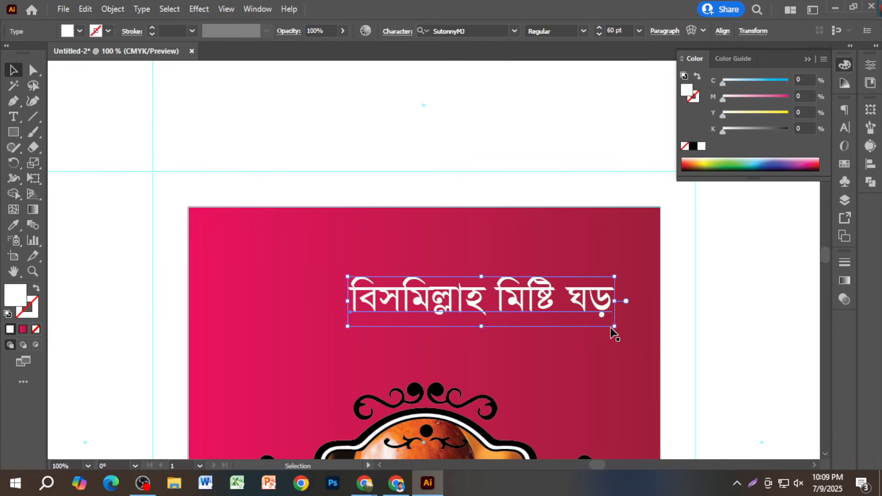
{"action": "left_click_drag", "start_coordinate": [613, 329], "coordinate": [699, 372]}
{"action": "left_click_drag", "start_coordinate": [581, 289], "coordinate": [520, 240]}
- Retype the upper title copy as বিসমিল্লাহির রাহমানির রাহিম and set it to 20 pt
{"action": "double_click", "coordinate": [519, 240]}
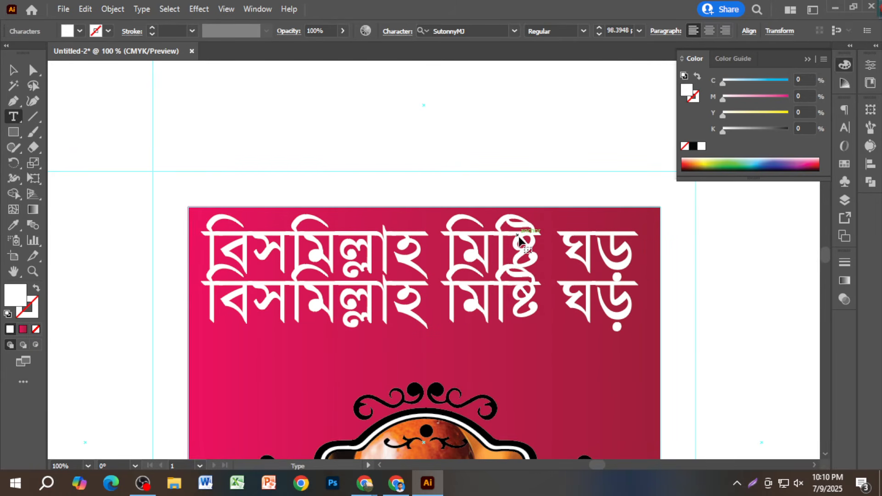
{"action": "key", "text": "ctrl+a"}
{"action": "type", "text": "বিসি"}
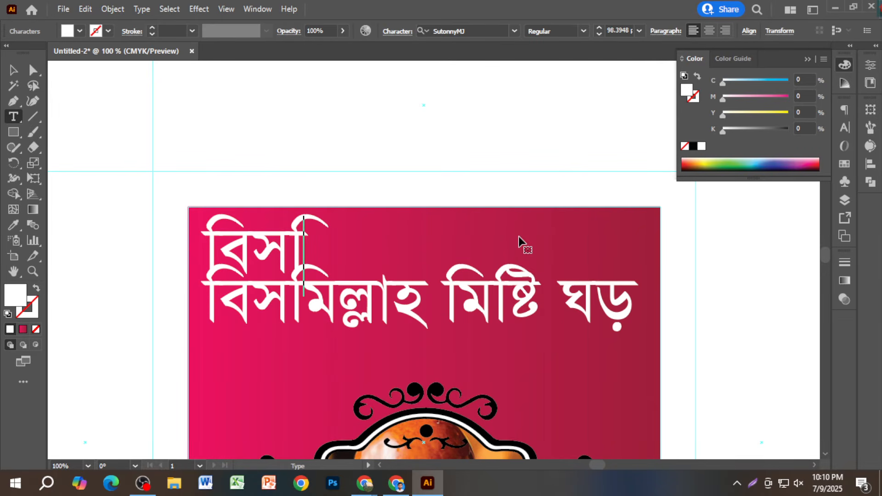
{"action": "type", "text": "মল্লাহির"}
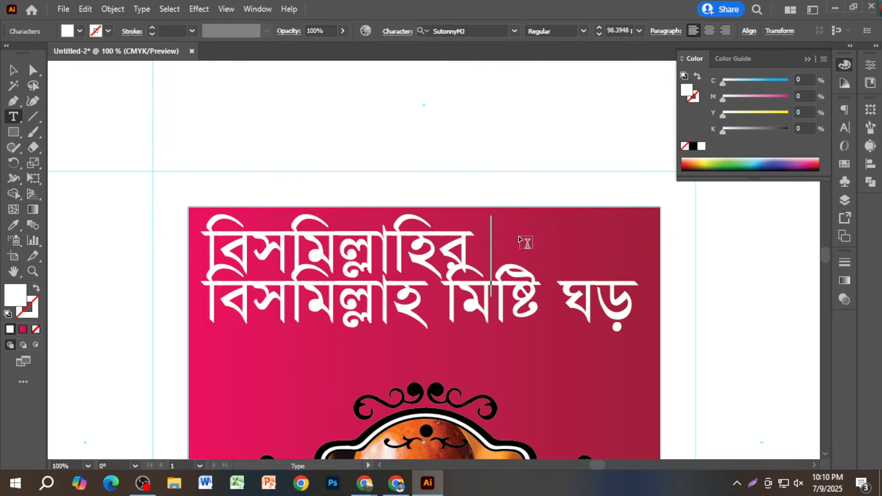
{"action": "type", "text": " রাহমানি"}
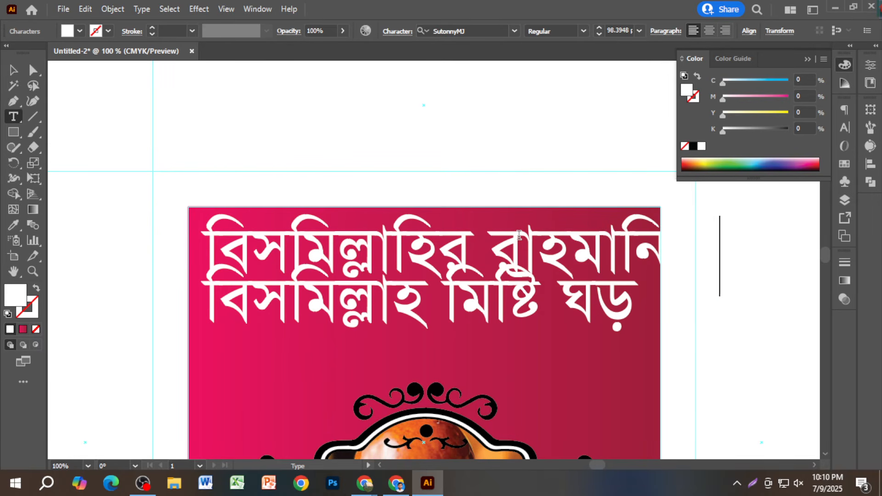
{"action": "type", "text": "র রারাহিম"}
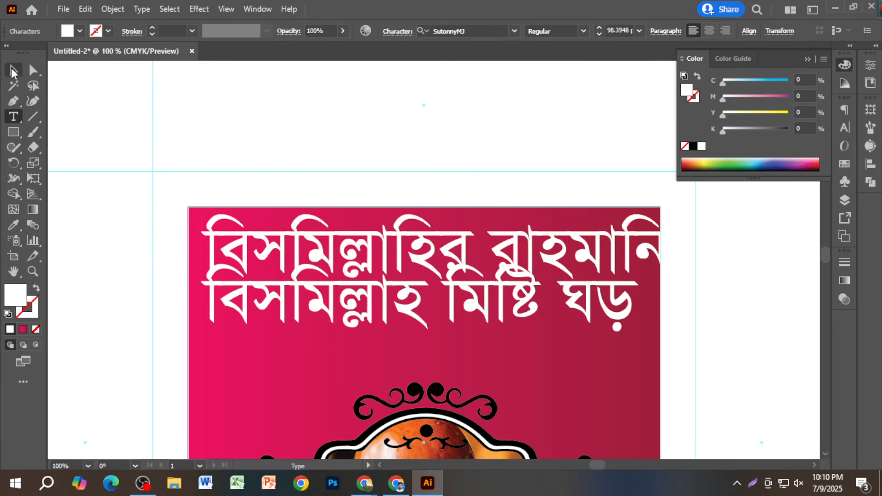
{"action": "left_click", "coordinate": [13, 72]}
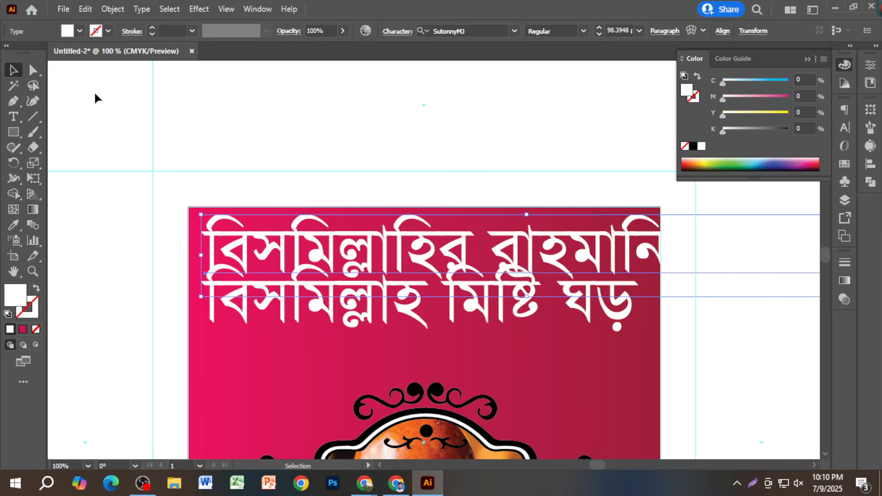
{"action": "left_click", "coordinate": [845, 128]}
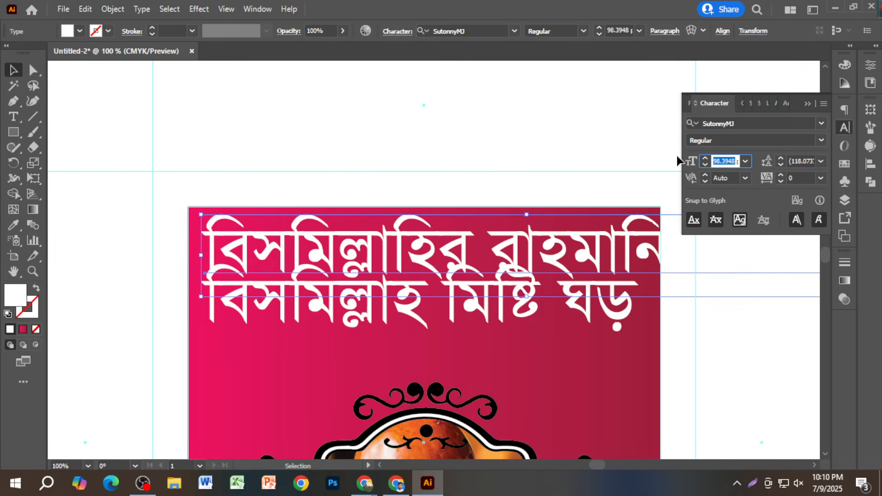
{"action": "type", "text": "20"}
{"action": "key", "text": "Return"}
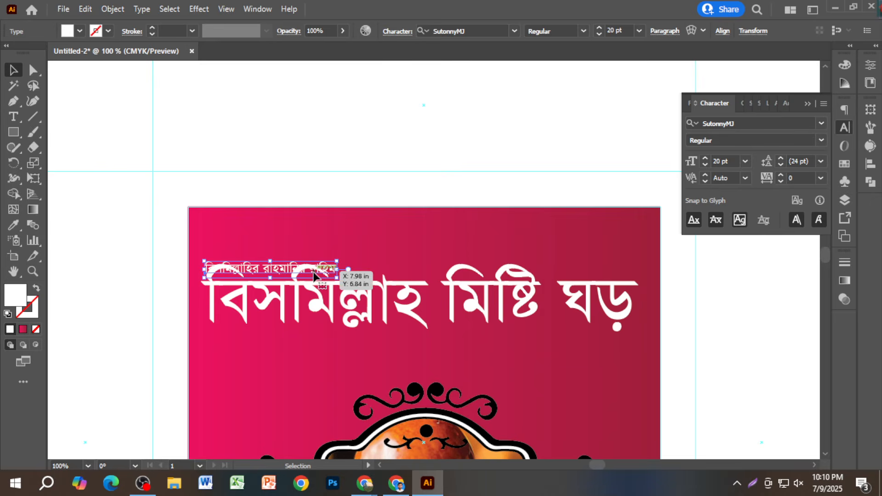
- Centre the small line at the face's top, move the title beneath it, and copy the title below
{"action": "left_click_drag", "start_coordinate": [276, 271], "coordinate": [439, 223]}
{"action": "left_click", "coordinate": [494, 132]}
{"action": "left_click_drag", "start_coordinate": [516, 296], "coordinate": [518, 265]}
{"action": "scroll", "coordinate": [524, 265], "scroll_direction": "down", "scroll_amount": 1}
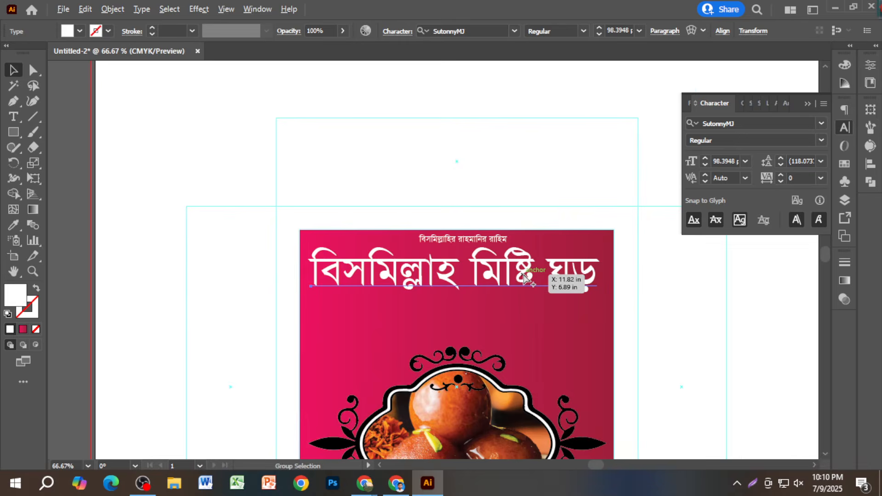
{"action": "scroll", "coordinate": [525, 264], "scroll_direction": "down", "scroll_amount": 1}
{"action": "left_click_drag", "start_coordinate": [524, 228], "coordinate": [515, 282]}
- Replace the lower title copy with the proprietor line, entering the proprietor's name
{"action": "double_click", "coordinate": [516, 282]}
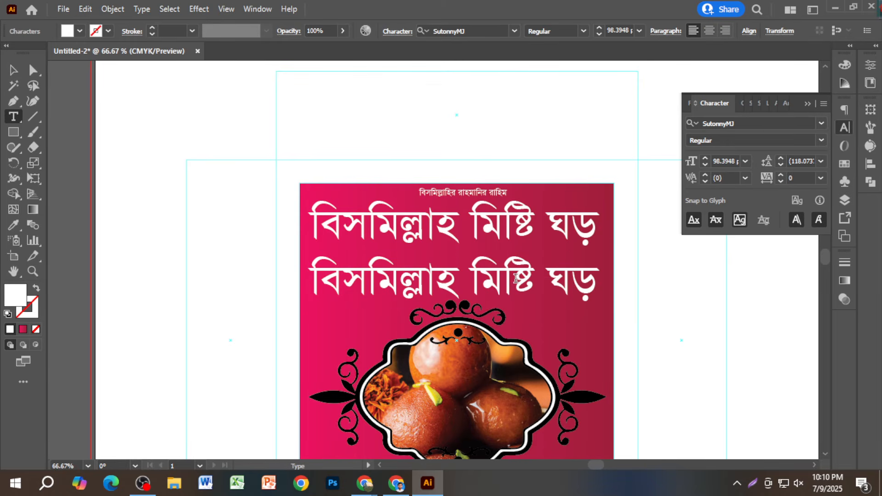
{"action": "triple_click", "coordinate": [515, 279]}
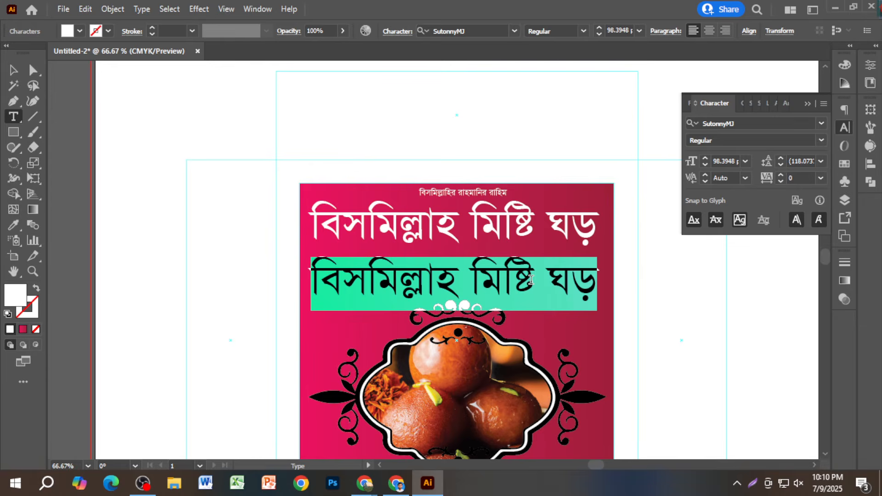
{"action": "type", "text": "প্রো"}
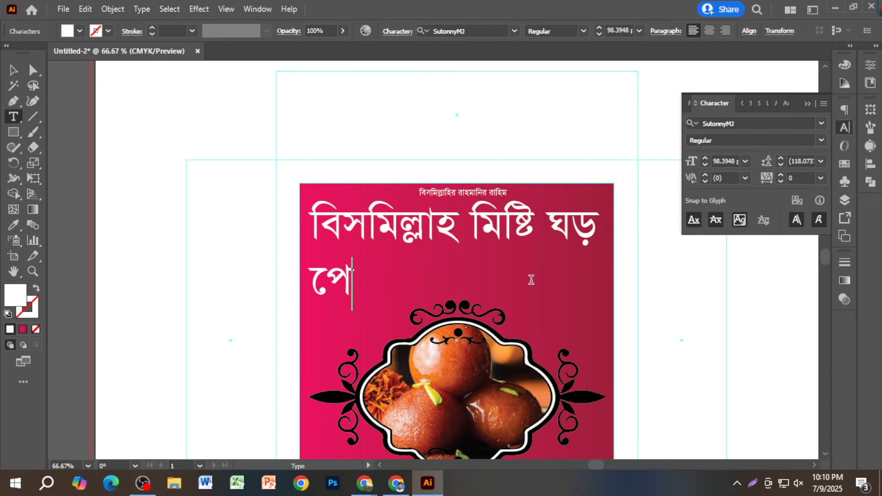
{"action": "type", "text": "পাইট"}
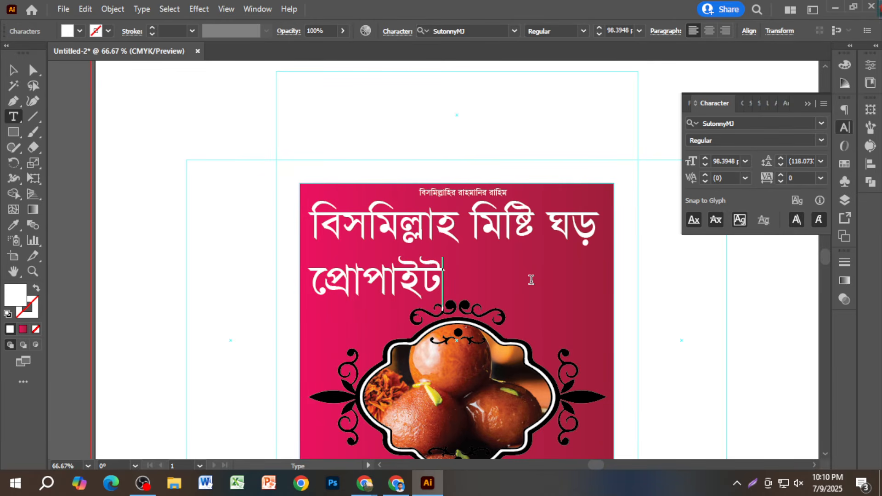
{"action": "type", "text": "রঃ"}
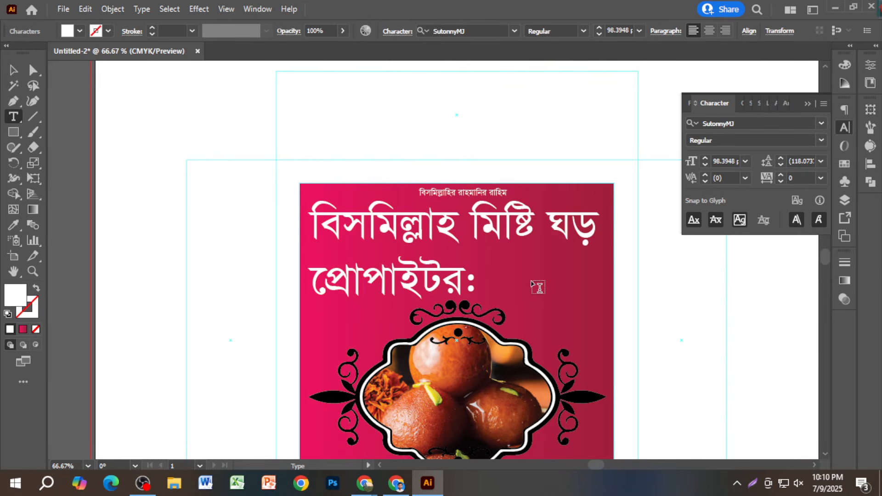
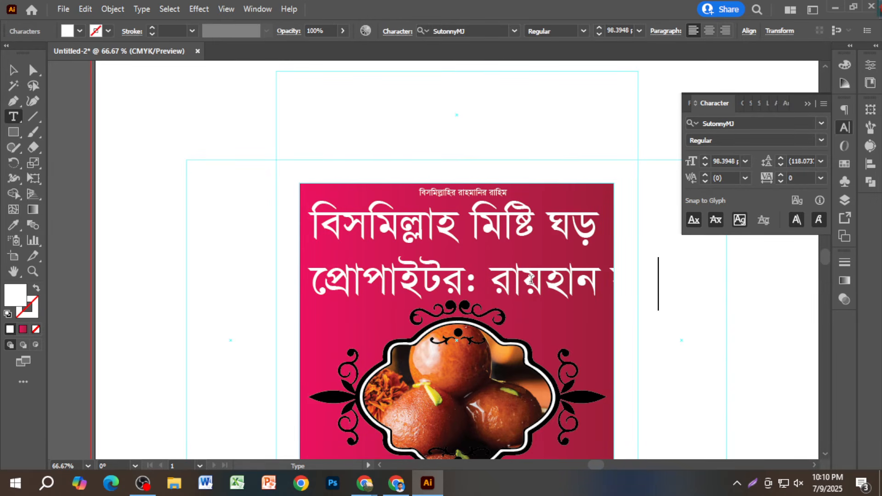
- Set the proprietor line to 30 pt and copy it up under the title's right end
{"action": "left_click", "coordinate": [13, 70]}
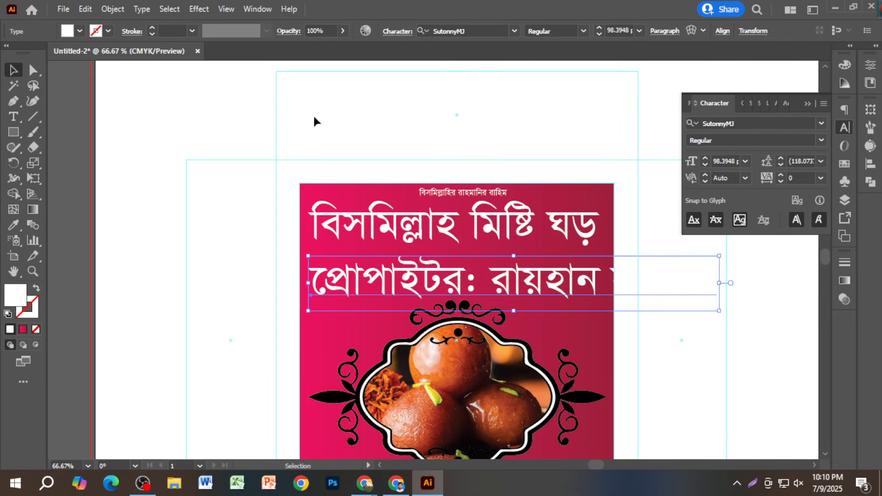
{"action": "left_click", "coordinate": [733, 162]}
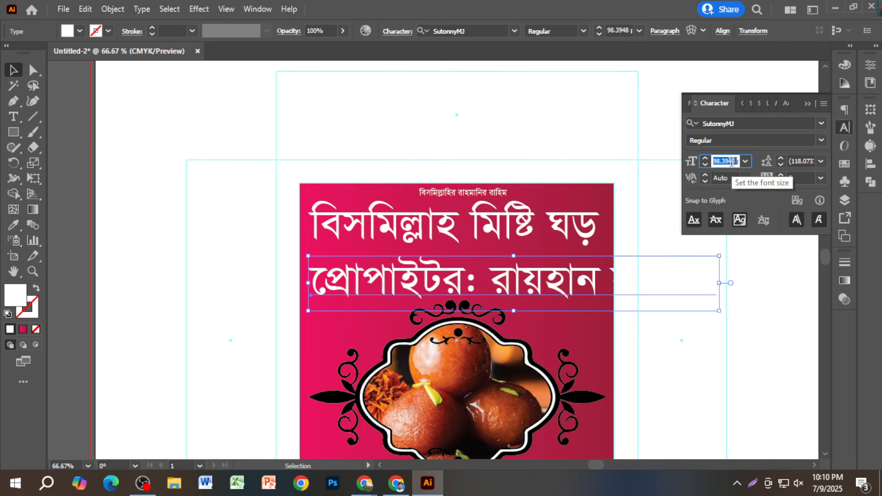
{"action": "type", "text": "20"}
{"action": "key", "text": "Return"}
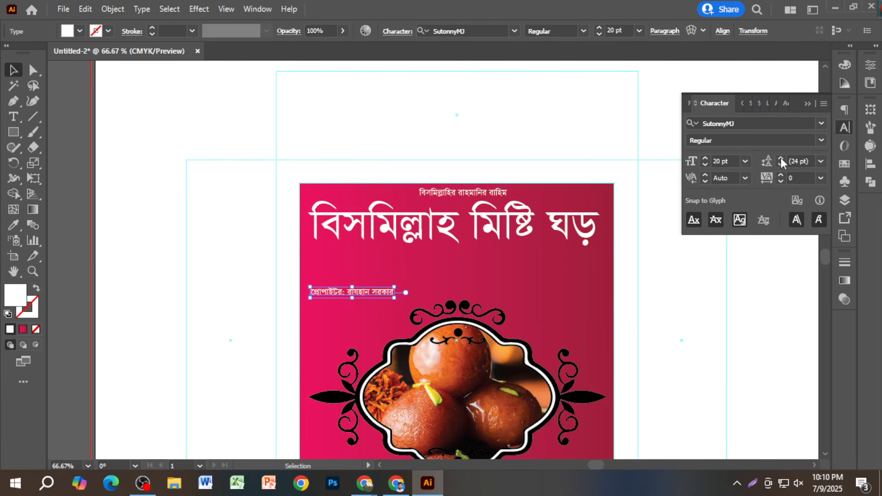
{"action": "left_click", "coordinate": [735, 162]}
{"action": "type", "text": "30"}
{"action": "key", "text": "Return"}
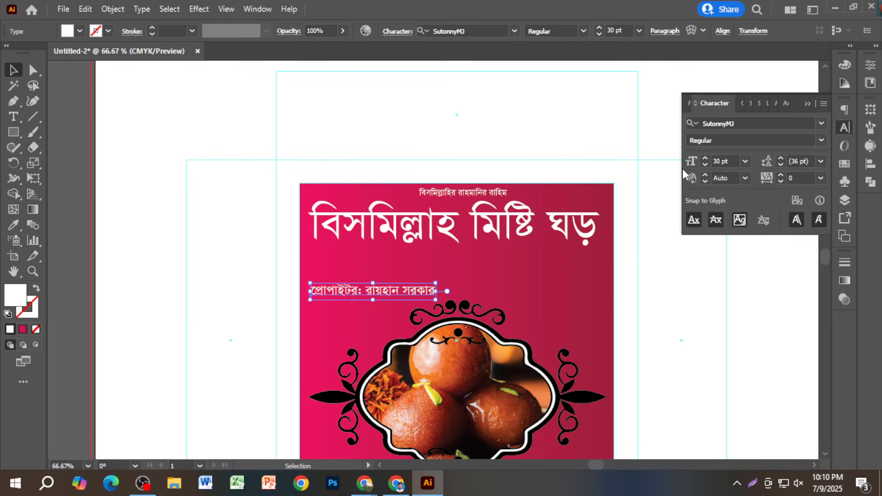
{"action": "left_click_drag", "start_coordinate": [418, 289], "coordinate": [570, 266]}
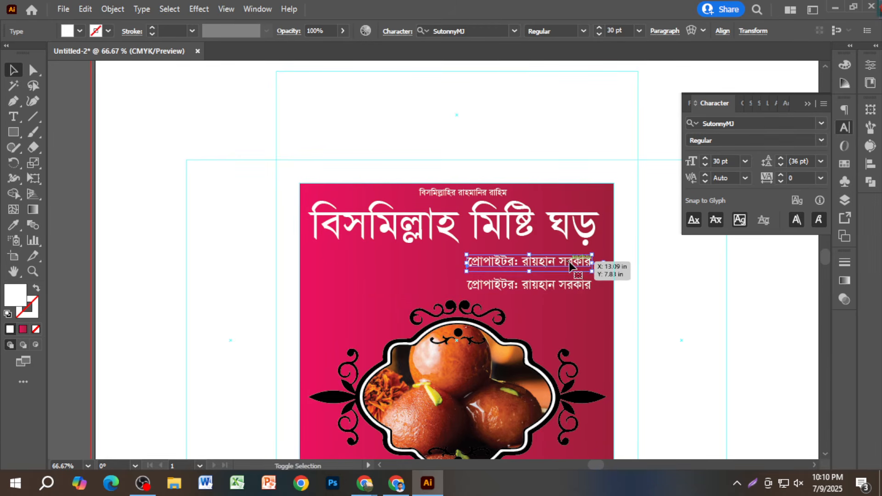
- Retype the upper copy as the shop's street address, enlarge it, and centre it under the title
{"action": "double_click", "coordinate": [569, 266]}
{"action": "key", "text": "ctrl+a"}
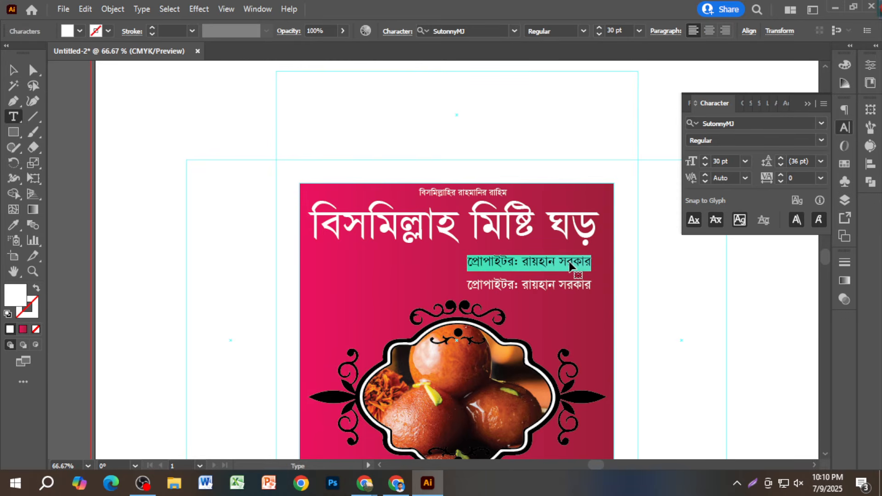
{"action": "type", "text": "সাদুল্ল"}
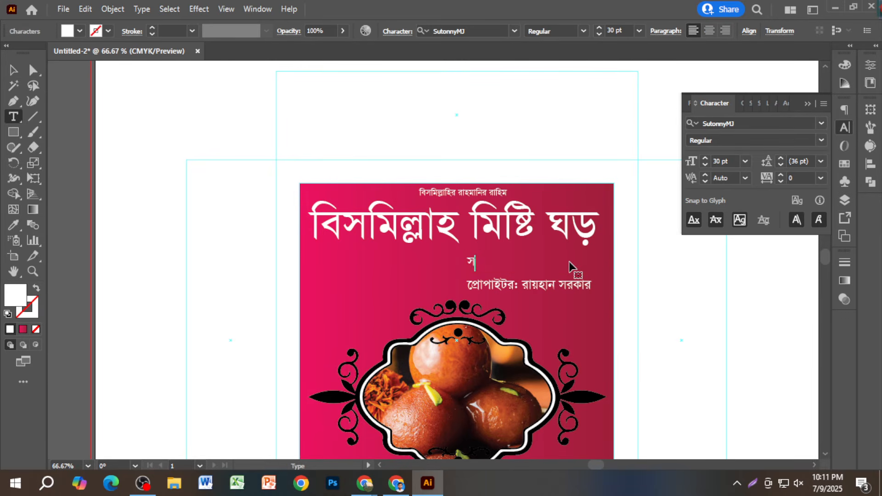
{"action": "type", "text": "াপুর রোড,"}
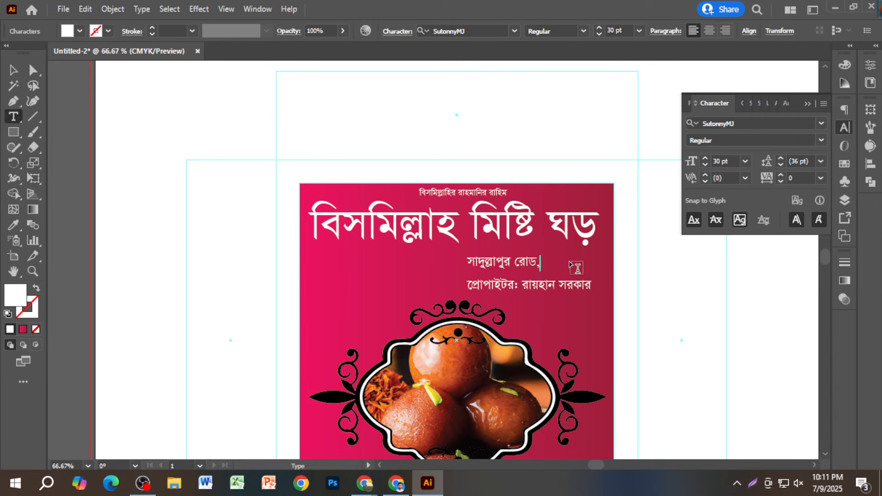
{"action": "type", "text": " গাইবান্ধা ।"}
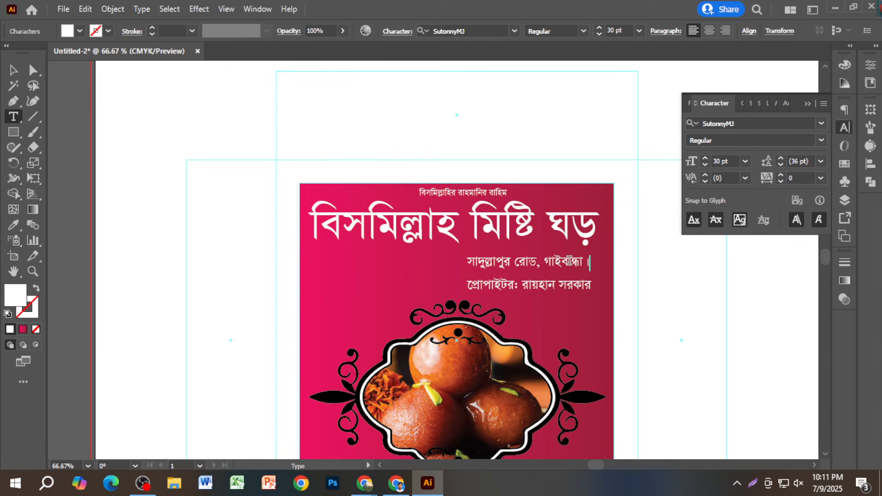
{"action": "left_click", "coordinate": [13, 70]}
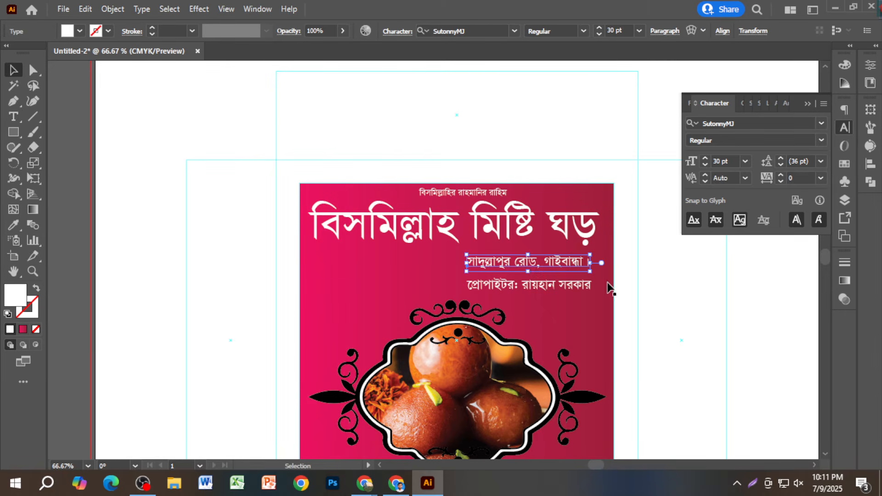
{"action": "left_click_drag", "start_coordinate": [466, 254], "coordinate": [418, 247]}
{"action": "left_click_drag", "start_coordinate": [575, 261], "coordinate": [511, 257]}
{"action": "left_click", "coordinate": [505, 128]}
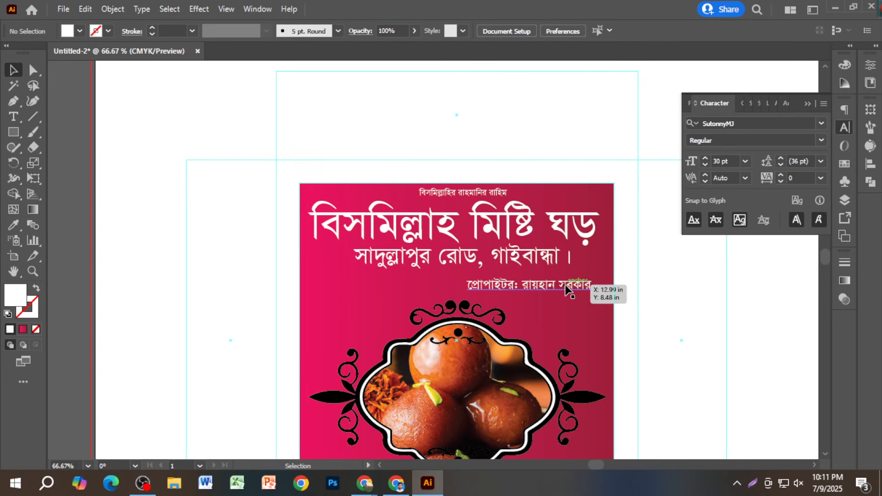
{"action": "scroll", "coordinate": [565, 288], "scroll_direction": "down", "scroll_amount": 2}
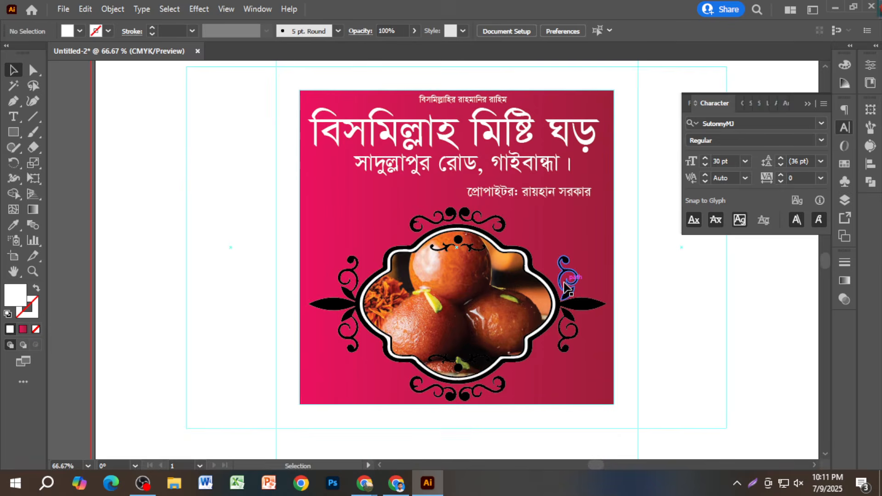
- Scale the ornamental sweets frame down slightly and move it lower on the card
{"action": "left_click", "coordinate": [505, 300]}
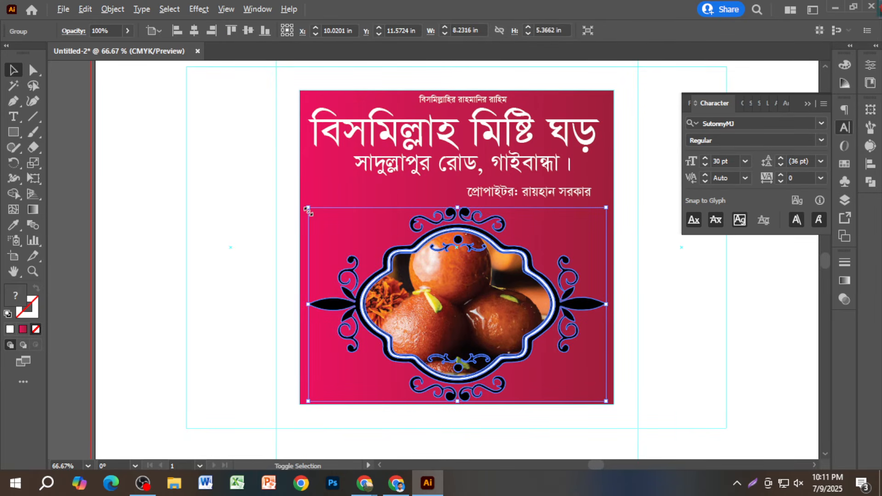
{"action": "left_click_drag", "start_coordinate": [308, 209], "coordinate": [324, 217]}
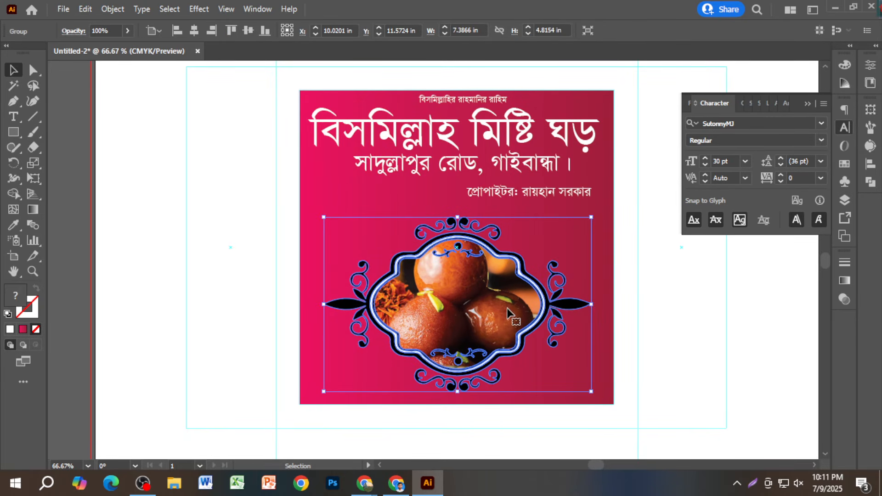
{"action": "left_click_drag", "start_coordinate": [505, 308], "coordinate": [506, 318]}
- Duplicate the proprietor line just below and retype it as the মোবাইল line with the mobile number
{"action": "left_click_drag", "start_coordinate": [575, 198], "coordinate": [570, 206]}
{"action": "double_click", "coordinate": [570, 206]}
{"action": "key", "text": "ctrl+a"}
{"action": "type", "text": "মে"}
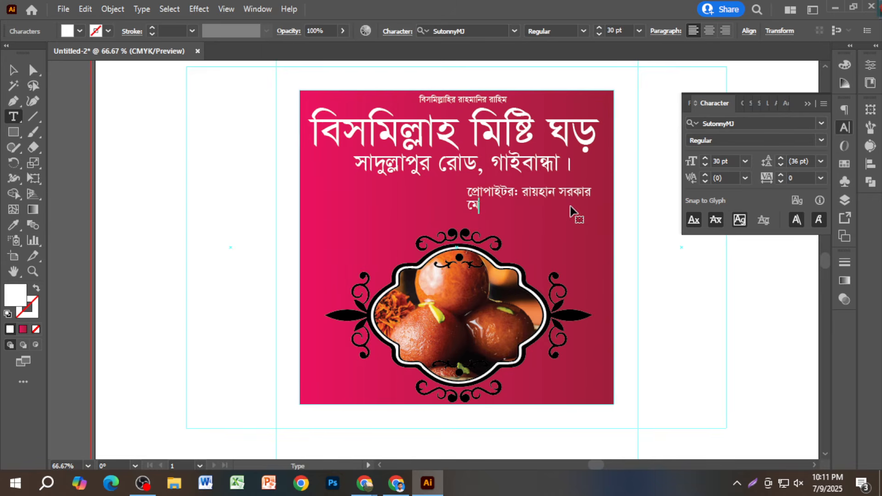
{"action": "type", "text": "াবাইলঃ +০৮৮১"}
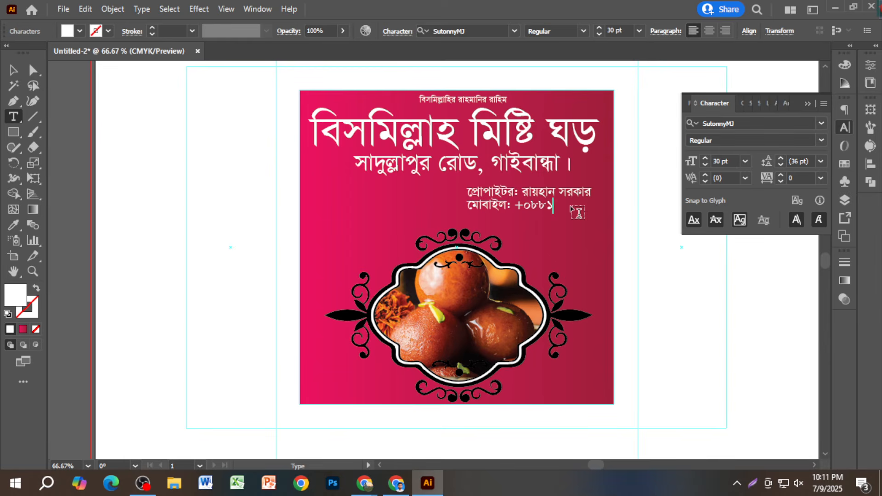
{"action": "type", "text": "৭৭৫-##"}
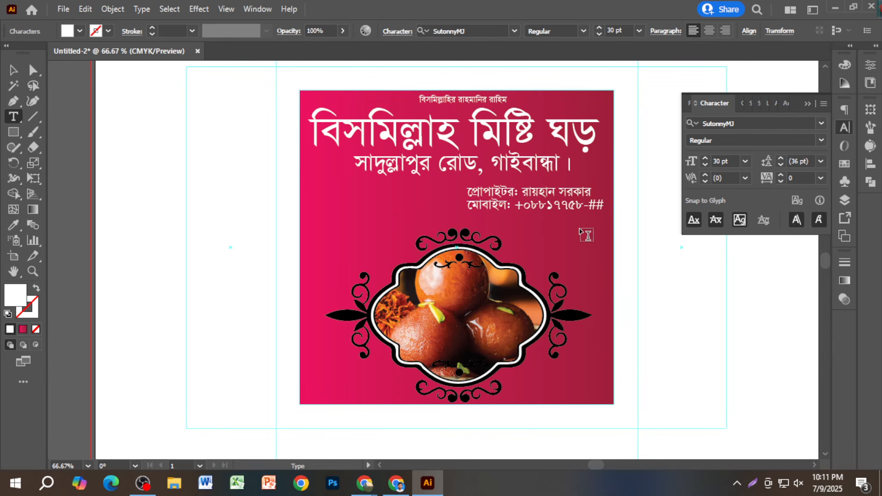
{"action": "key", "text": "Print"}
{"action": "key", "text": "Escape"}
{"action": "key", "text": "BackSpace"}
{"action": "left_click", "coordinate": [13, 71]}
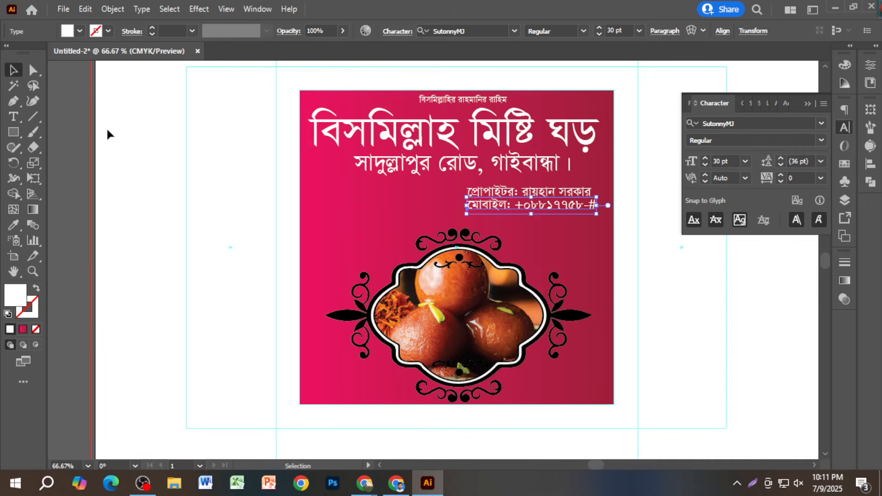
{"action": "left_click", "coordinate": [265, 175]}
- Drag the sample mockup image further left on the side artboard, then return to the working artboard
{"action": "scroll", "coordinate": [372, 188], "scroll_direction": "down", "scroll_amount": 1}
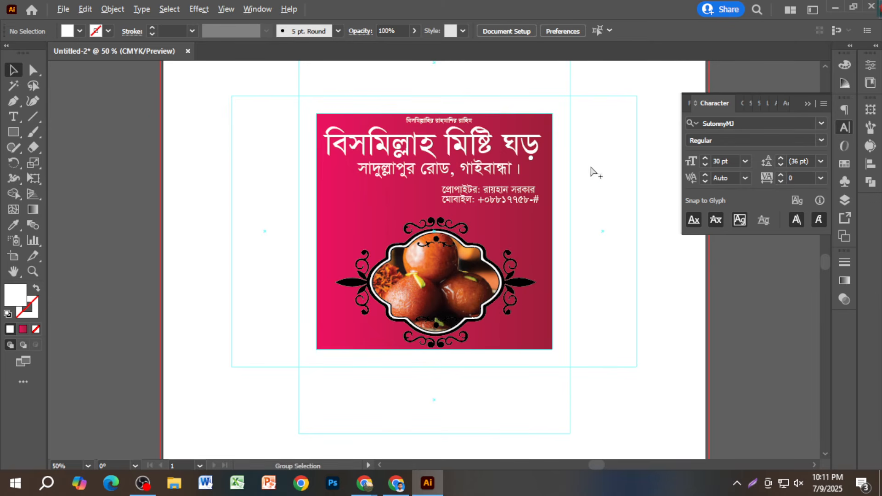
{"action": "scroll", "coordinate": [591, 173], "scroll_direction": "down", "scroll_amount": 1}
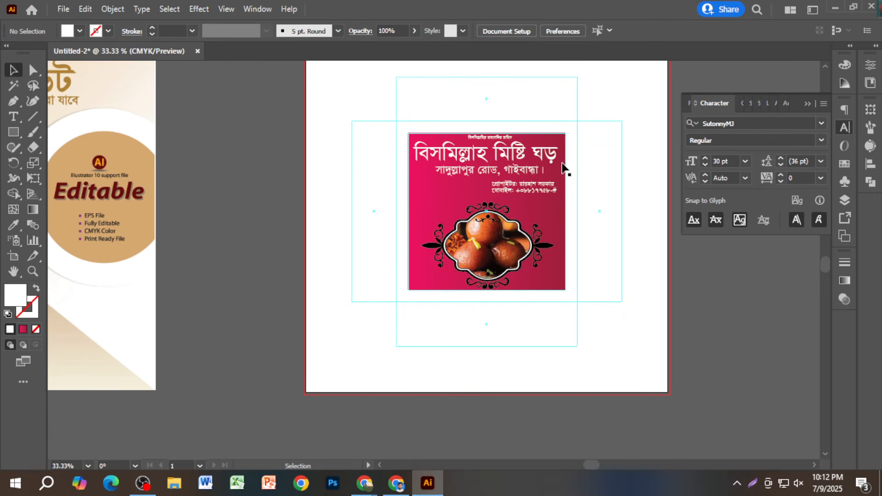
{"action": "scroll", "coordinate": [551, 190], "scroll_direction": "down", "scroll_amount": 2}
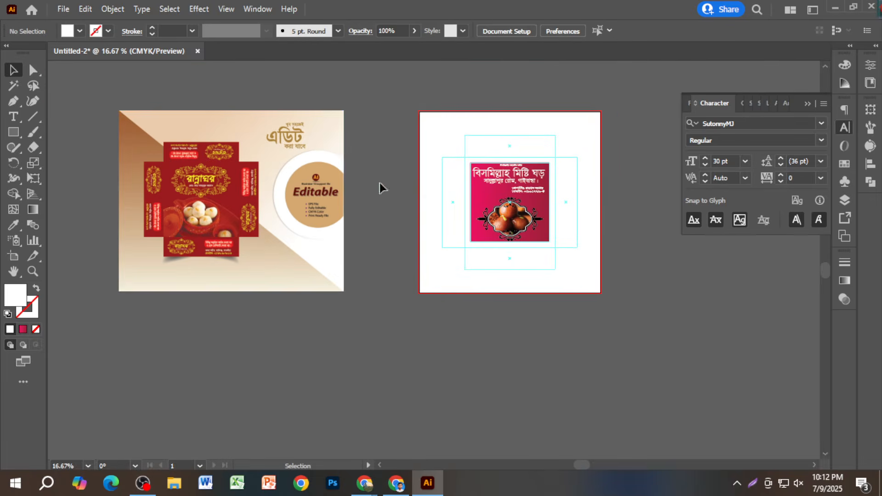
{"action": "left_click", "coordinate": [244, 209]}
{"action": "scroll", "coordinate": [274, 237], "scroll_direction": "up", "scroll_amount": 2}
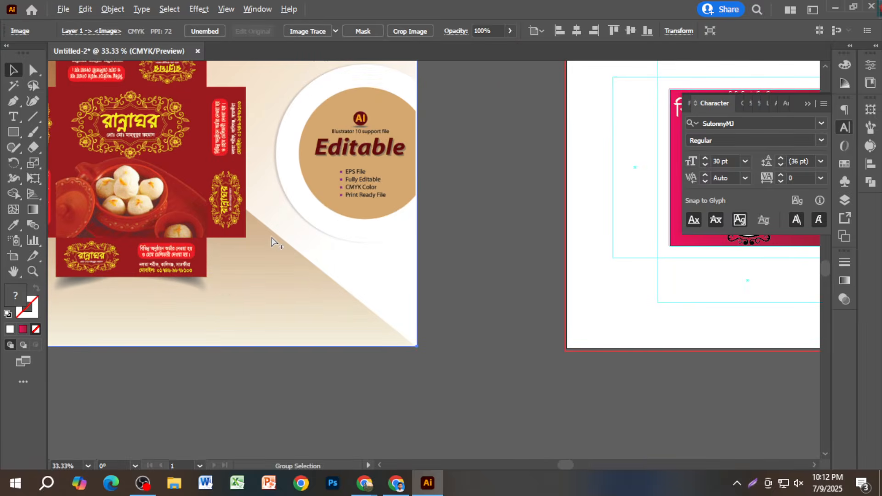
{"action": "scroll", "coordinate": [274, 239], "scroll_direction": "down", "scroll_amount": 2}
{"action": "left_click_drag", "start_coordinate": [289, 231], "coordinate": [137, 231]}
{"action": "left_click", "coordinate": [340, 229]}
{"action": "scroll", "coordinate": [342, 228], "scroll_direction": "up", "scroll_amount": 2}
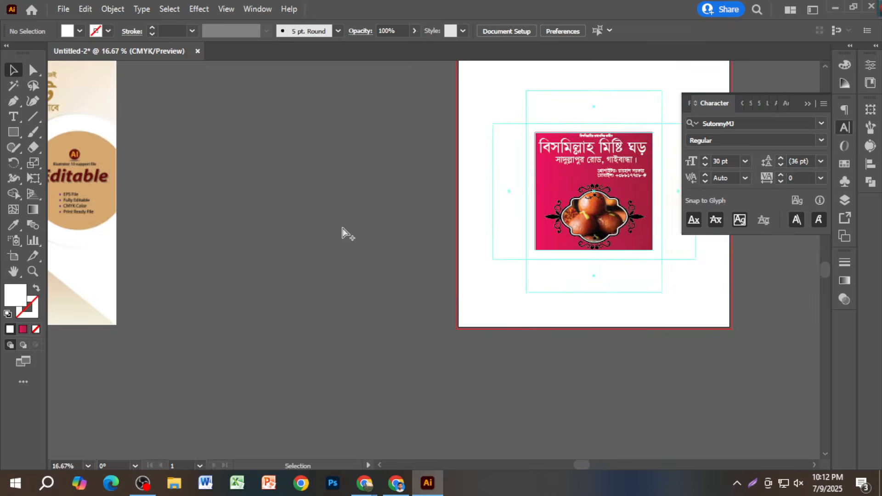
{"action": "left_click_drag", "start_coordinate": [428, 240], "coordinate": [197, 285]}
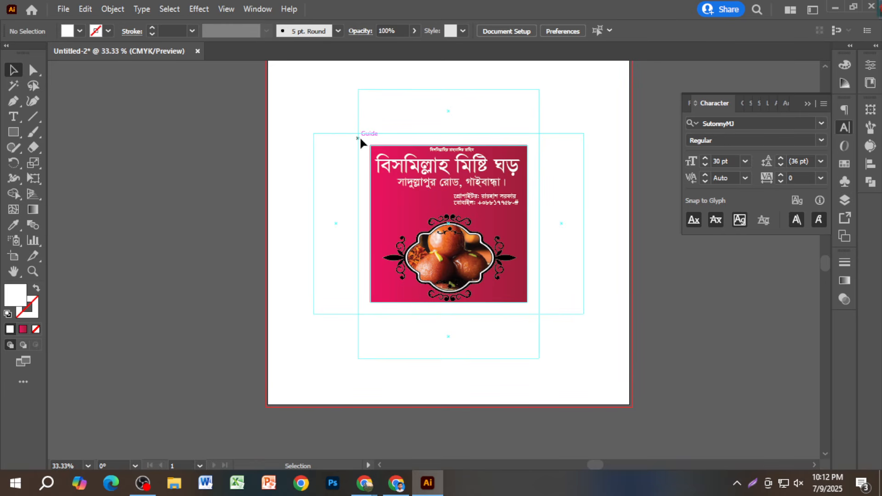
- Unlock the guides and release the guide rectangles around the front face into ordinary paths
{"action": "right_click", "coordinate": [333, 114]}
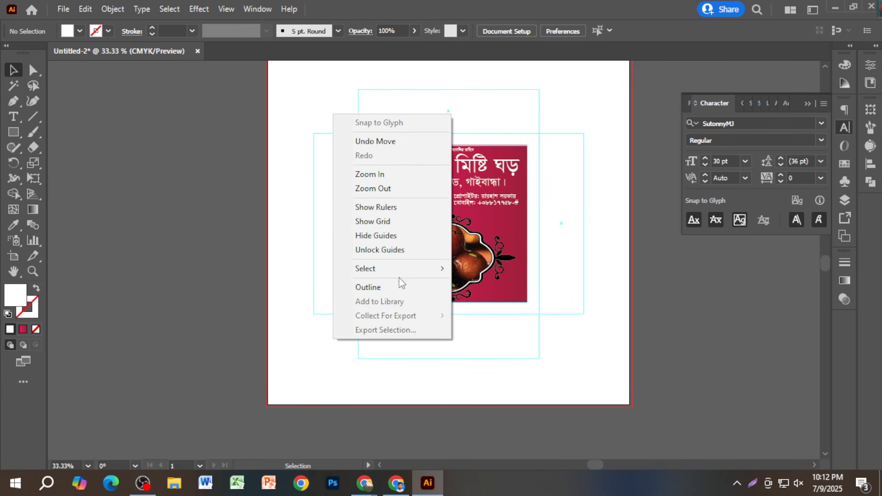
{"action": "left_click", "coordinate": [394, 250]}
{"action": "scroll", "coordinate": [269, 225], "scroll_direction": "up", "scroll_amount": 3}
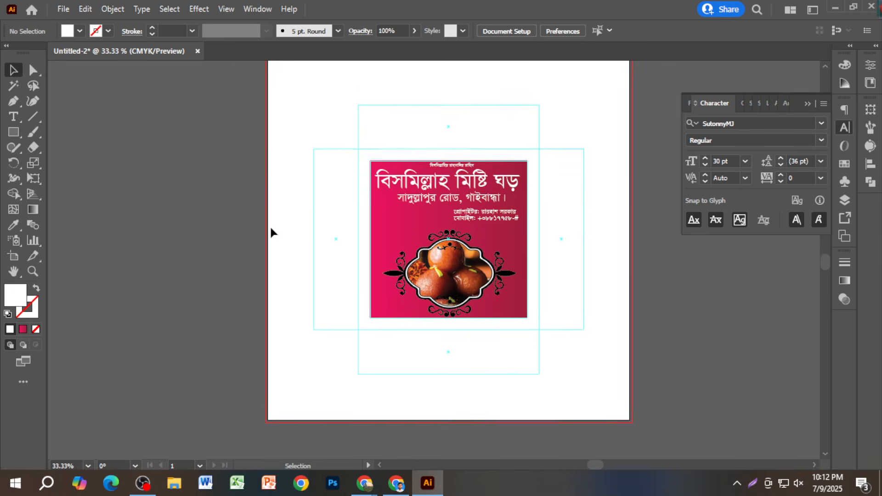
{"action": "scroll", "coordinate": [369, 174], "scroll_direction": "up", "scroll_amount": 1}
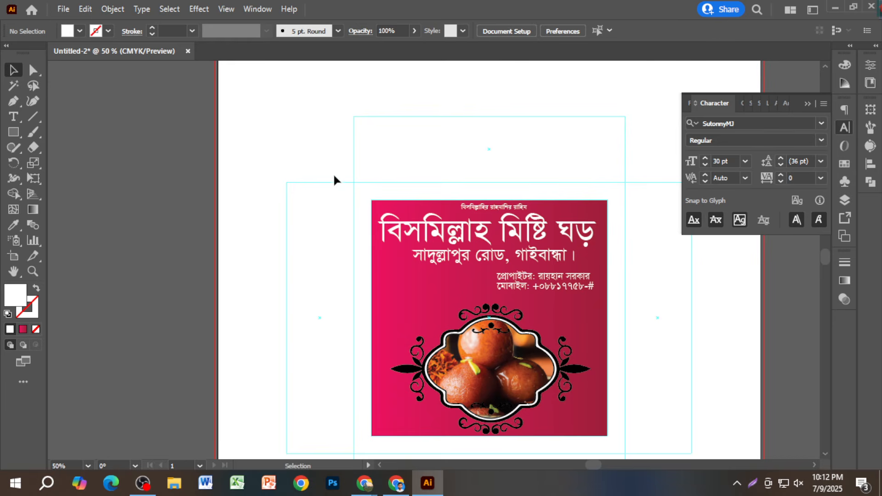
{"action": "left_click_drag", "start_coordinate": [357, 187], "coordinate": [357, 186]}
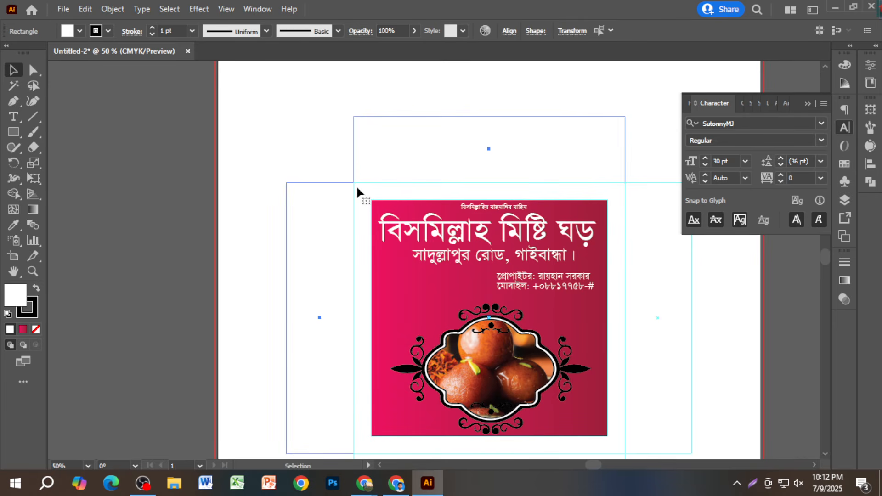
{"action": "left_click_drag", "start_coordinate": [308, 150], "coordinate": [355, 184]}
{"action": "right_click", "coordinate": [356, 184]}
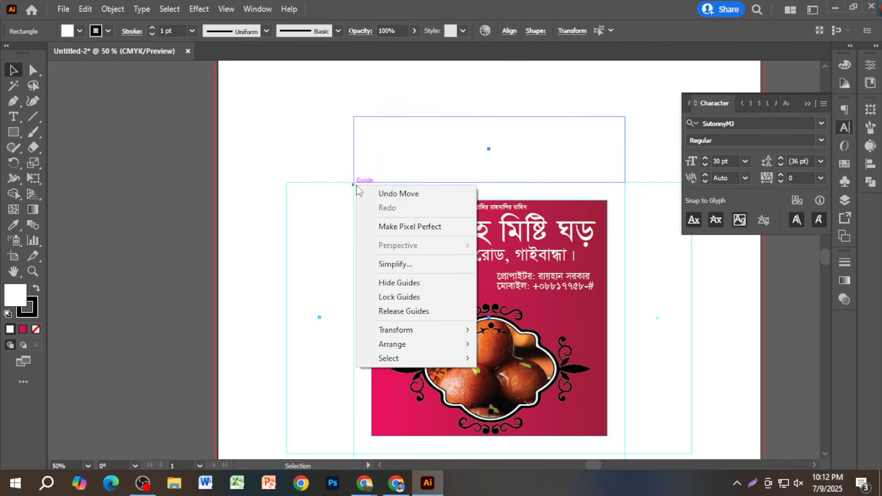
{"action": "left_click", "coordinate": [430, 312]}
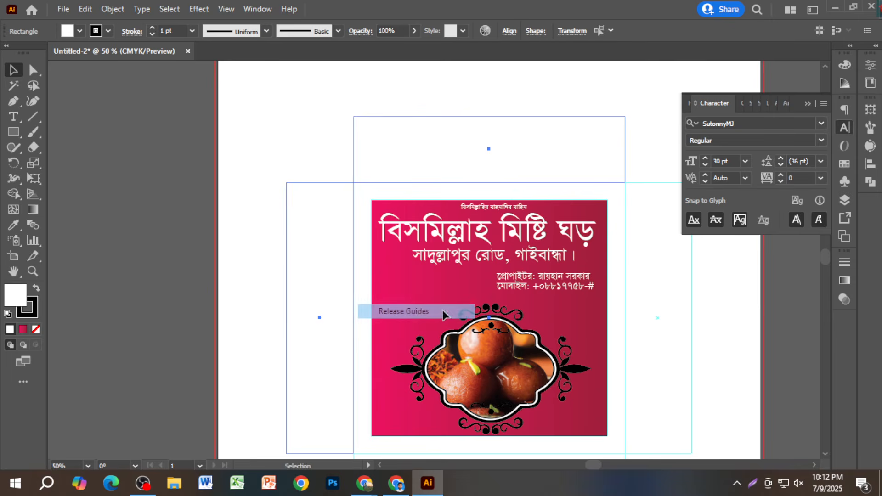
- Release the bottom guide rectangle into an ordinary rectangle path
{"action": "left_click", "coordinate": [807, 104]}
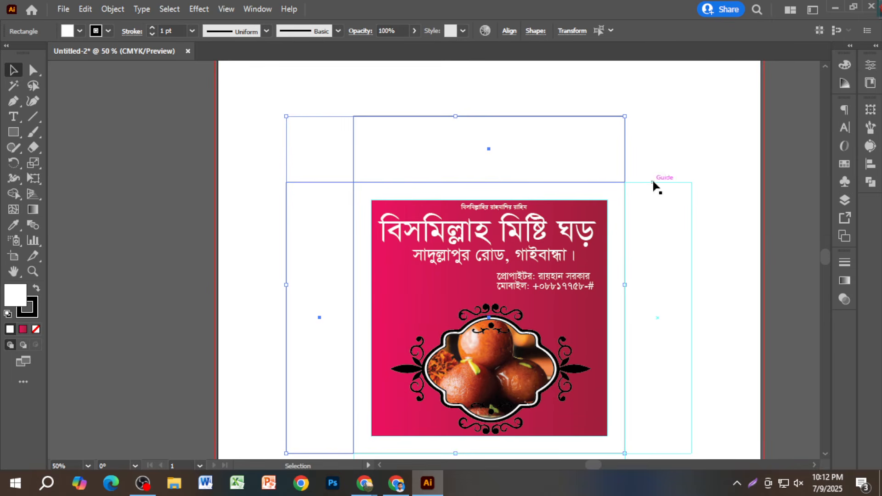
{"action": "left_click", "coordinate": [624, 187]}
{"action": "right_click", "coordinate": [624, 187]}
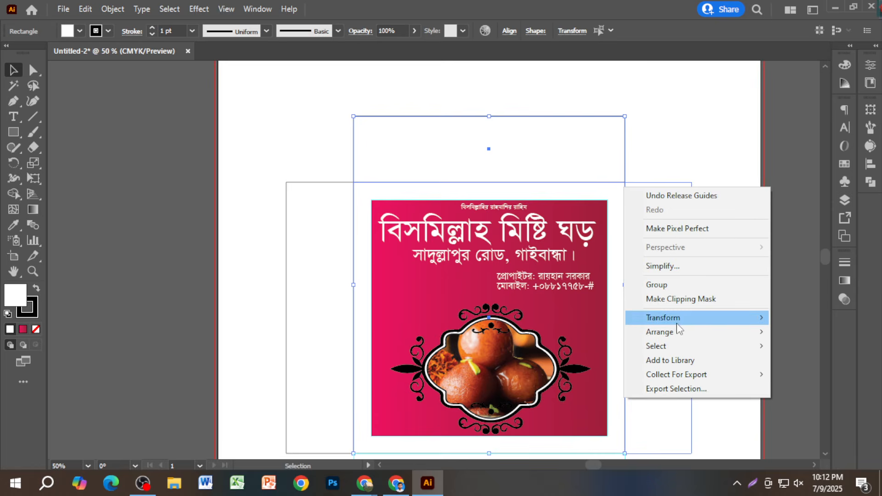
{"action": "left_click", "coordinate": [652, 172]}
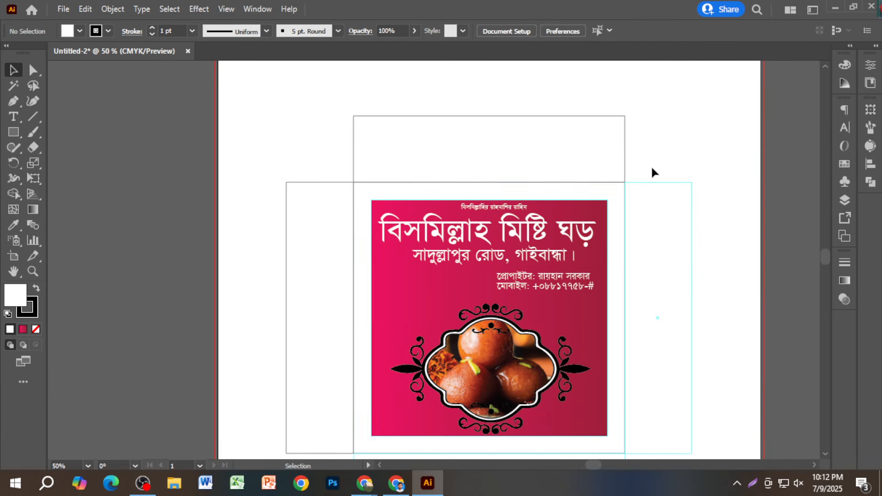
{"action": "scroll", "coordinate": [683, 288], "scroll_direction": "down", "scroll_amount": 5}
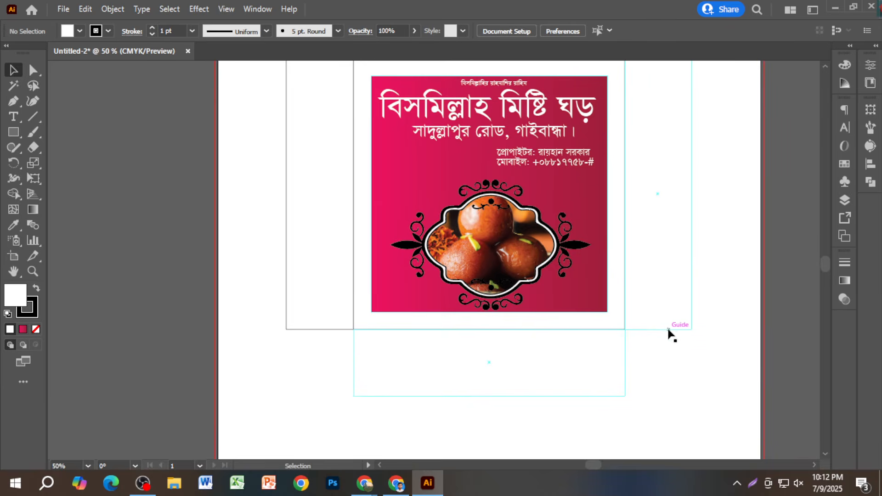
{"action": "left_click", "coordinate": [624, 335]}
{"action": "right_click", "coordinate": [624, 335]}
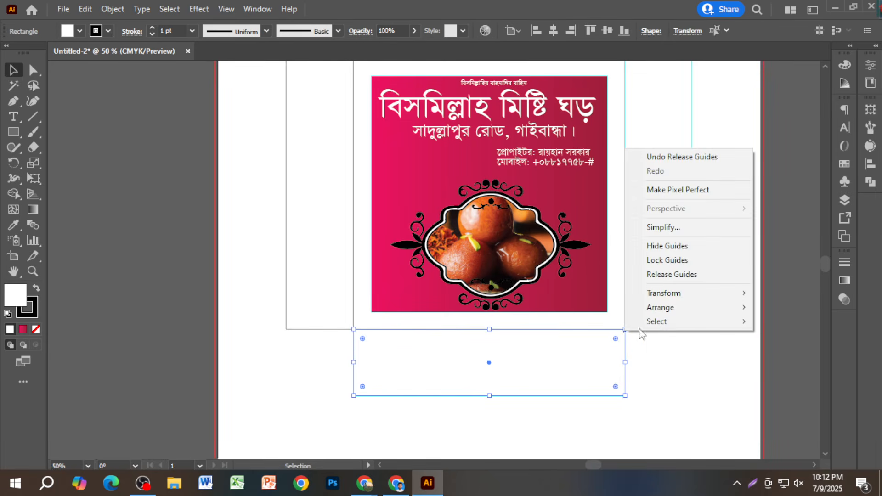
{"action": "left_click", "coordinate": [668, 274]}
{"action": "left_click", "coordinate": [671, 348]}
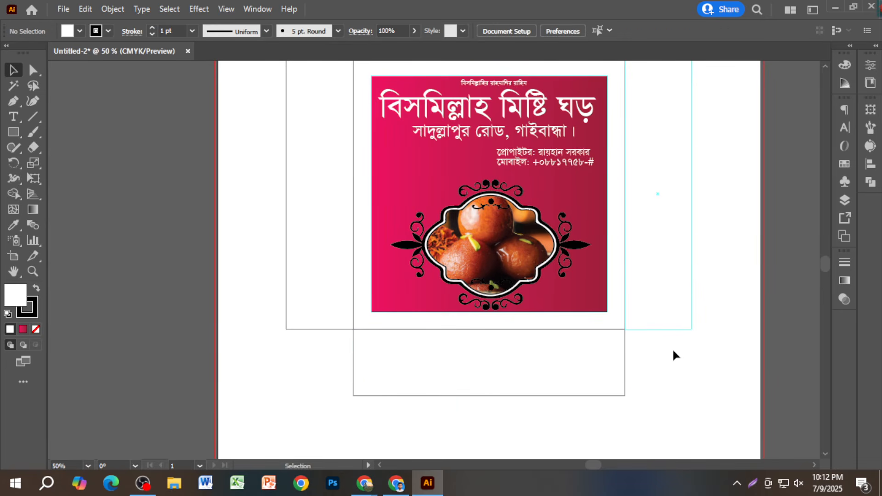
- Release the tall right guide rectangle into an ordinary rectangle path
{"action": "left_click", "coordinate": [654, 330]}
{"action": "right_click", "coordinate": [648, 334]}
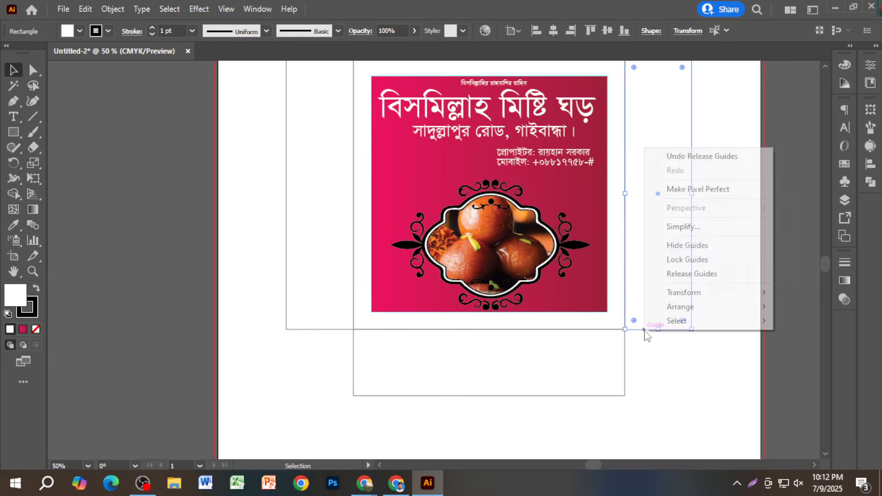
{"action": "left_click", "coordinate": [676, 273]}
{"action": "left_click", "coordinate": [663, 368]}
{"action": "scroll", "coordinate": [324, 358], "scroll_direction": "up", "scroll_amount": 2}
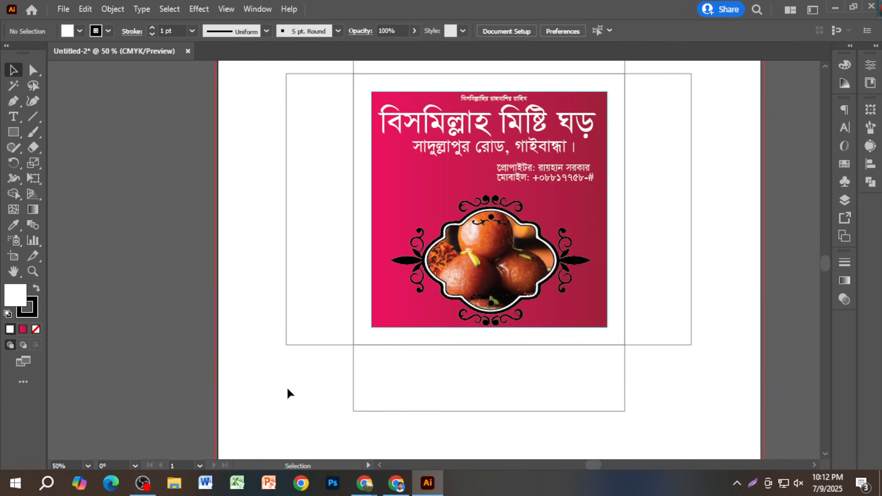
{"action": "scroll", "coordinate": [287, 393], "scroll_direction": "down", "scroll_amount": 1}
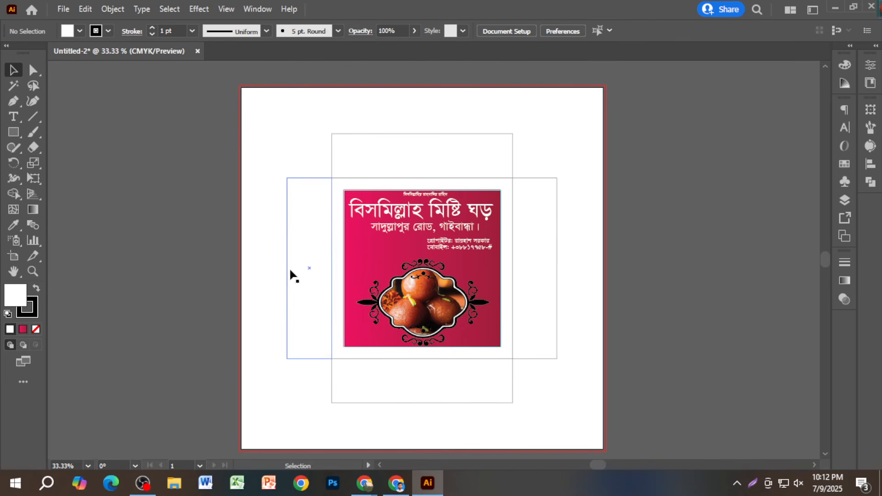
- Drag the full box dieline with its magenta label off the artboard onto the canvas at left
{"action": "scroll", "coordinate": [294, 276], "scroll_direction": "down", "scroll_amount": 1}
{"action": "left_click_drag", "start_coordinate": [322, 354], "coordinate": [464, 343]}
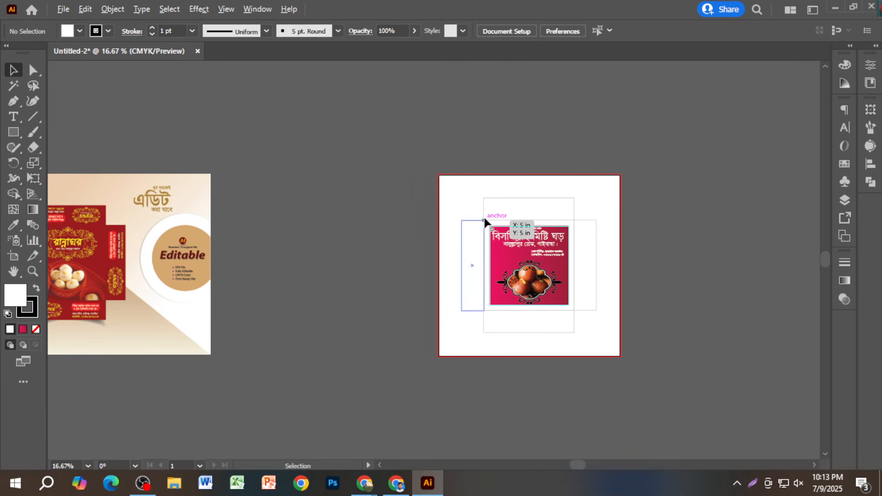
{"action": "left_click_drag", "start_coordinate": [472, 207], "coordinate": [387, 314]}
{"action": "left_click", "coordinate": [371, 392]}
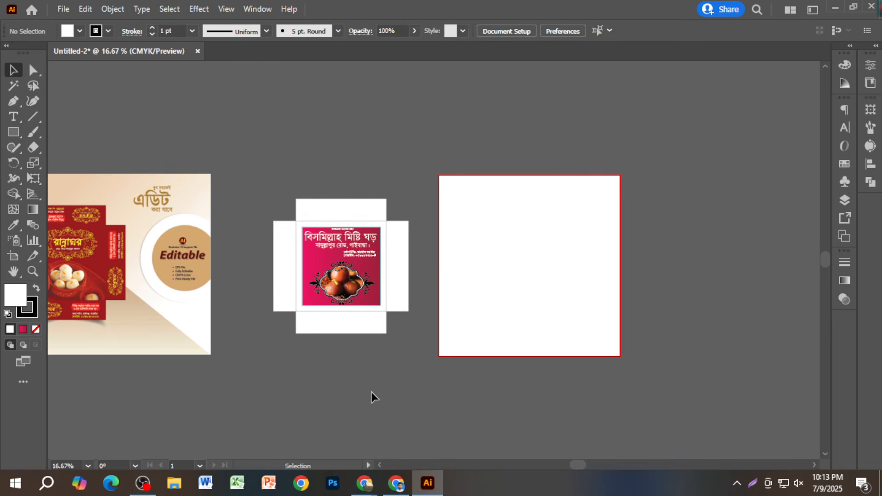
{"action": "scroll", "coordinate": [278, 319], "scroll_direction": "up", "scroll_amount": 1}
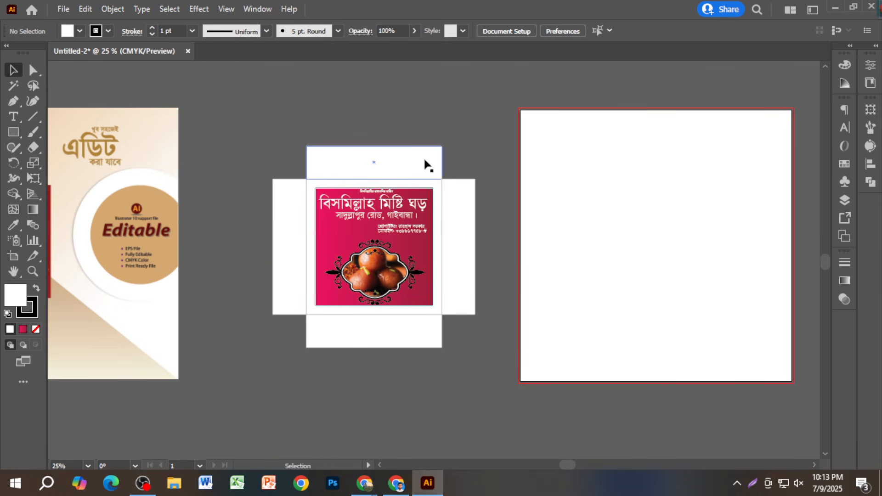
{"action": "scroll", "coordinate": [422, 281], "scroll_direction": "up", "scroll_amount": 2}
{"action": "scroll", "coordinate": [422, 281], "scroll_direction": "down", "scroll_amount": 2}
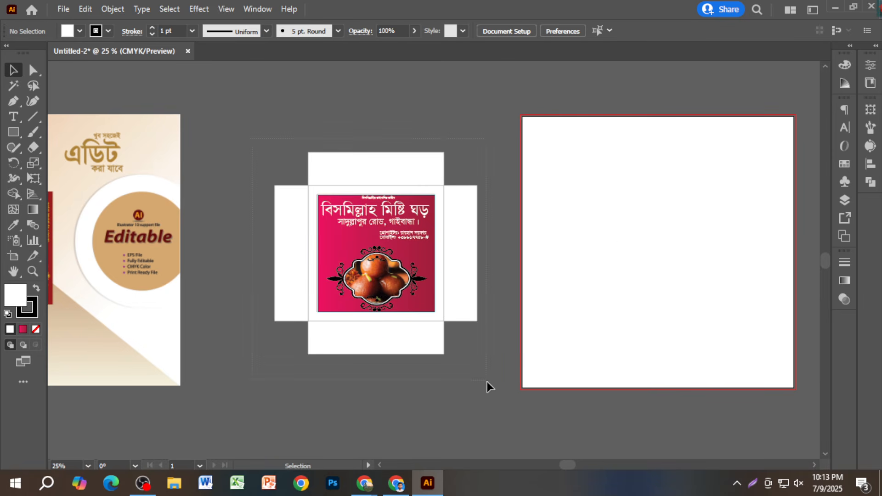
- Select all the dieline artwork and Alt-drag a copy onto the empty artboard
{"action": "key", "text": "ctrl+a"}
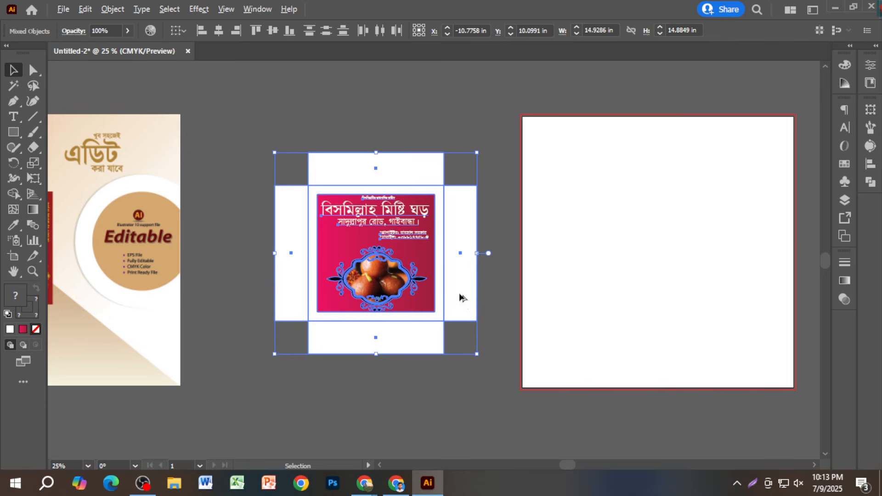
{"action": "left_click", "coordinate": [462, 298], "text": "shift"}
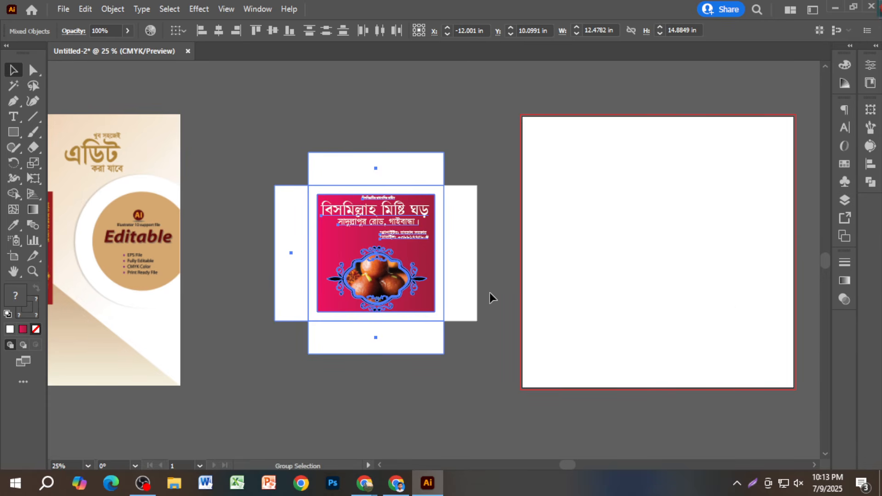
{"action": "left_click", "coordinate": [250, 129]}
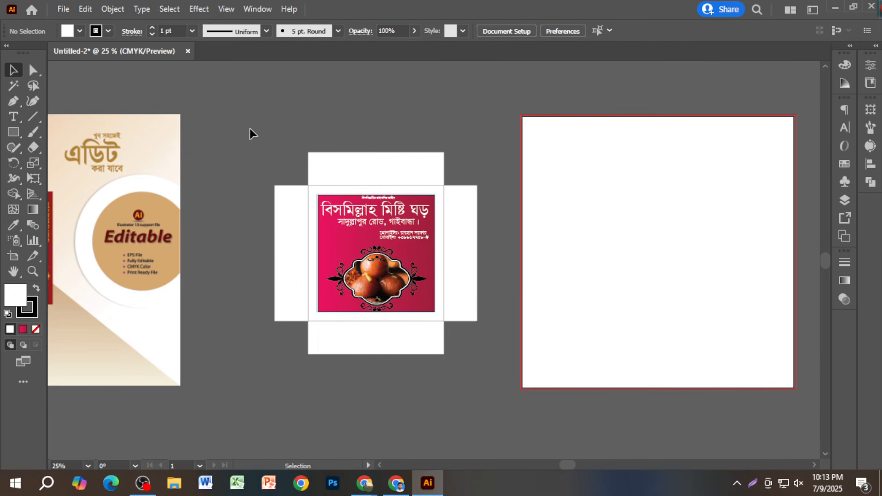
{"action": "key", "text": "ctrl+a"}
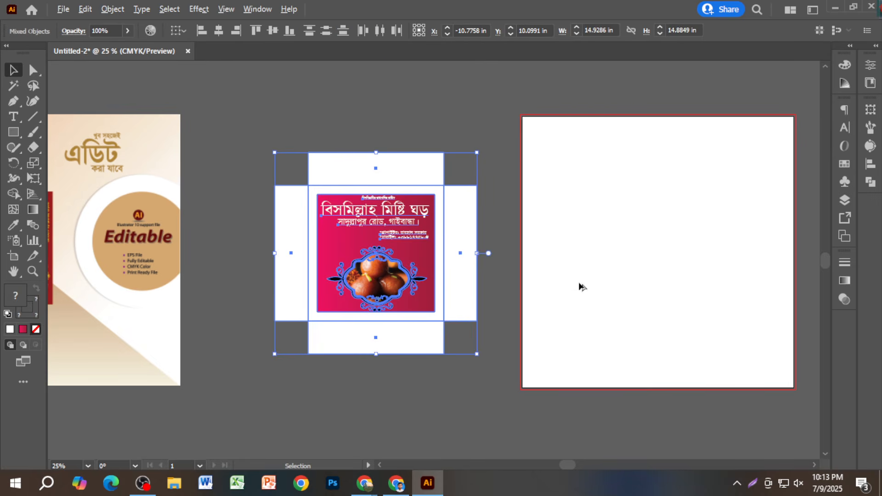
{"action": "left_click_drag", "start_coordinate": [451, 271], "coordinate": [734, 274]}
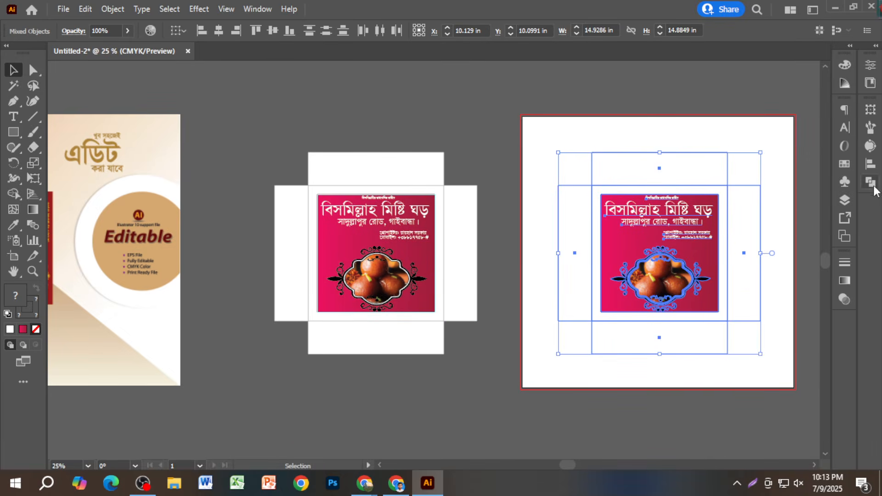
{"action": "left_click", "coordinate": [870, 163]}
{"action": "left_click", "coordinate": [743, 141]}
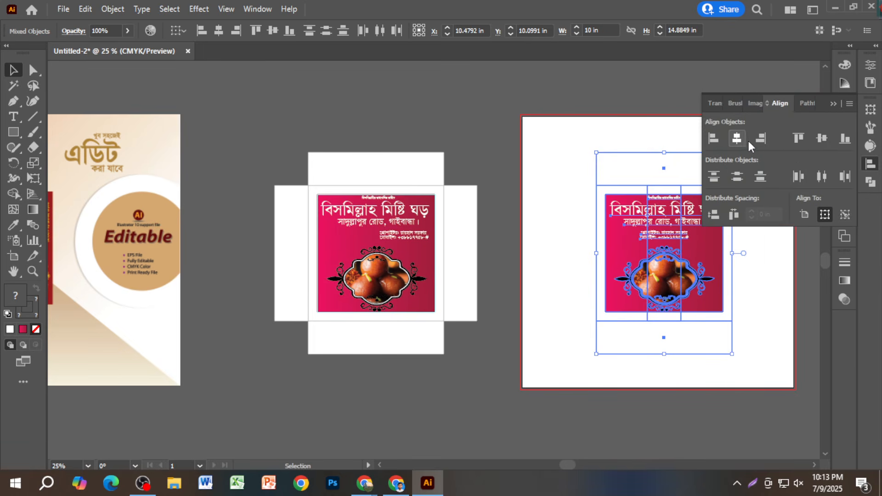
{"action": "key", "text": "ctrl+z"}
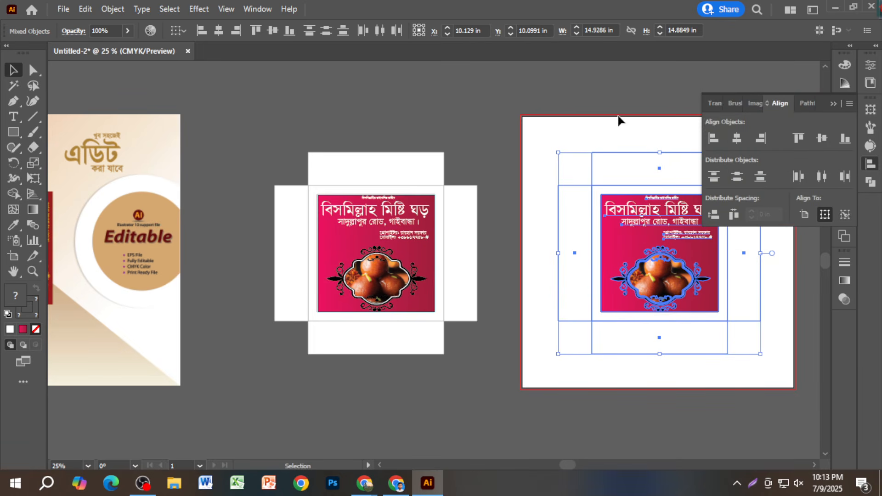
{"action": "left_click", "coordinate": [832, 104]}
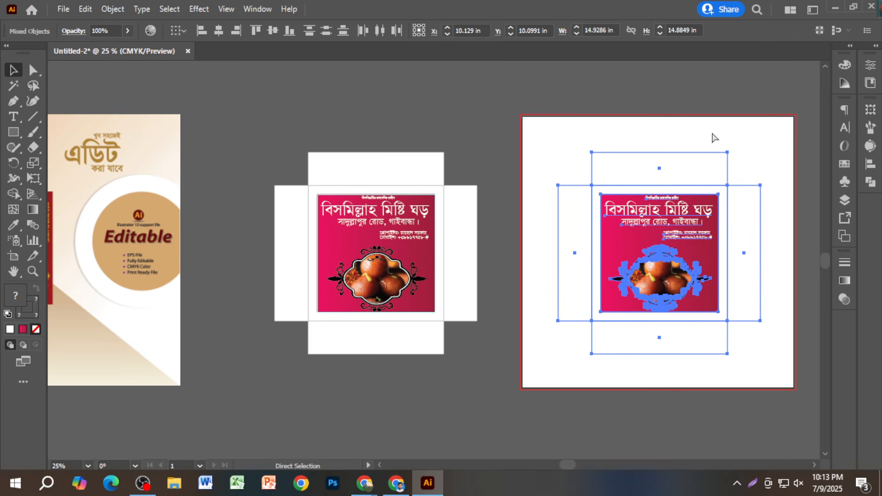
- Group the copied dieline and centre it horizontally and vertically on the artboard
{"action": "key", "text": "ctrl+g"}
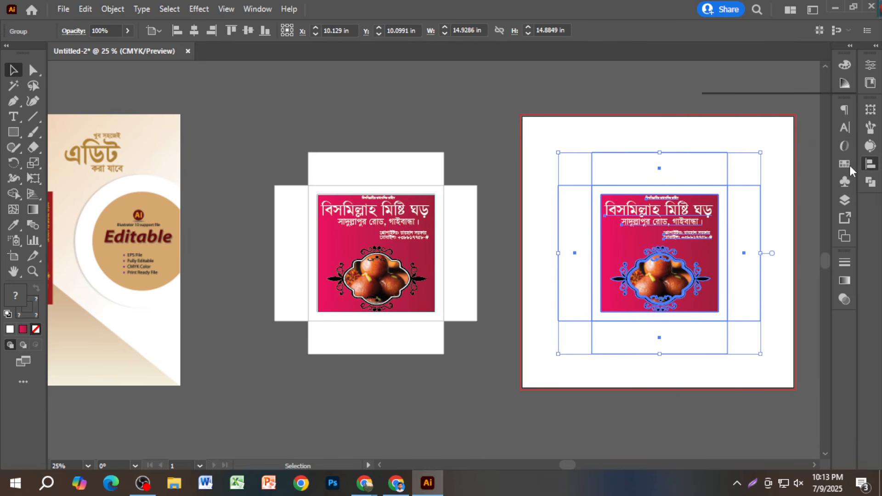
{"action": "left_click", "coordinate": [870, 164]}
{"action": "left_click", "coordinate": [823, 138]}
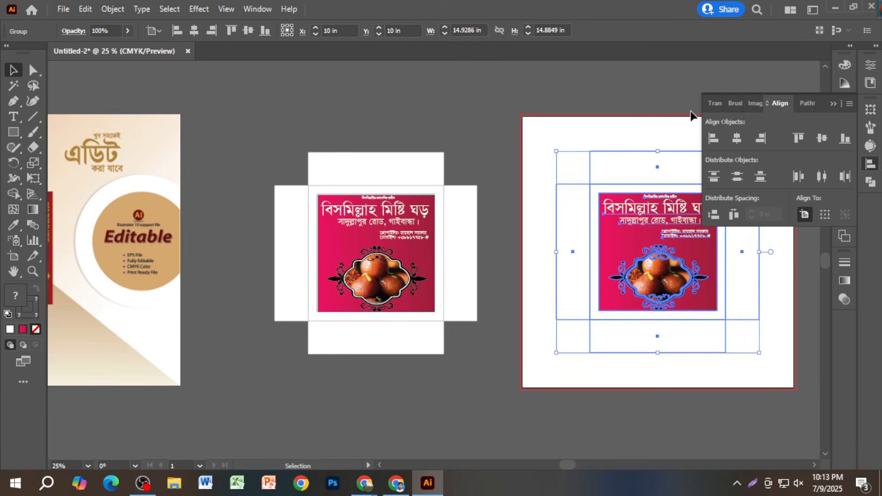
{"action": "left_click", "coordinate": [693, 114]}
{"action": "left_click", "coordinate": [832, 106]}
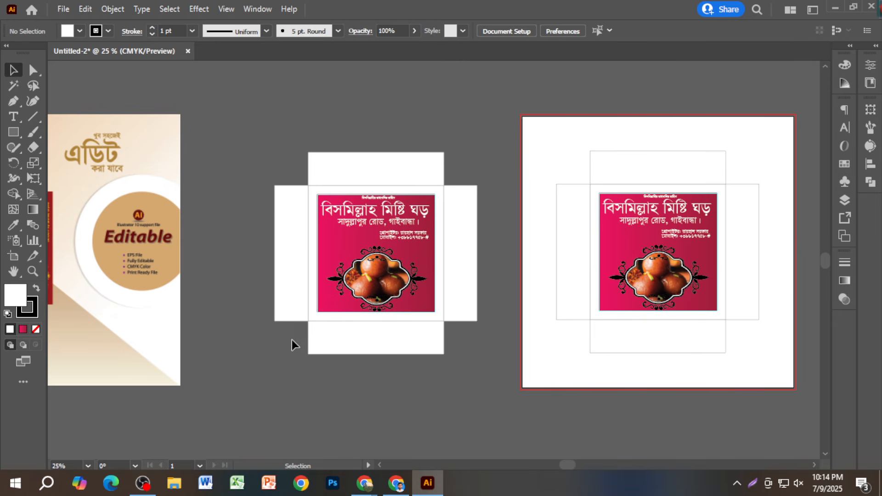
- Zoom in on the box dieline and switch to the Rectangle tool
{"action": "scroll", "coordinate": [354, 401], "scroll_direction": "up", "scroll_amount": 2}
{"action": "scroll", "coordinate": [602, 392], "scroll_direction": "up", "scroll_amount": 3}
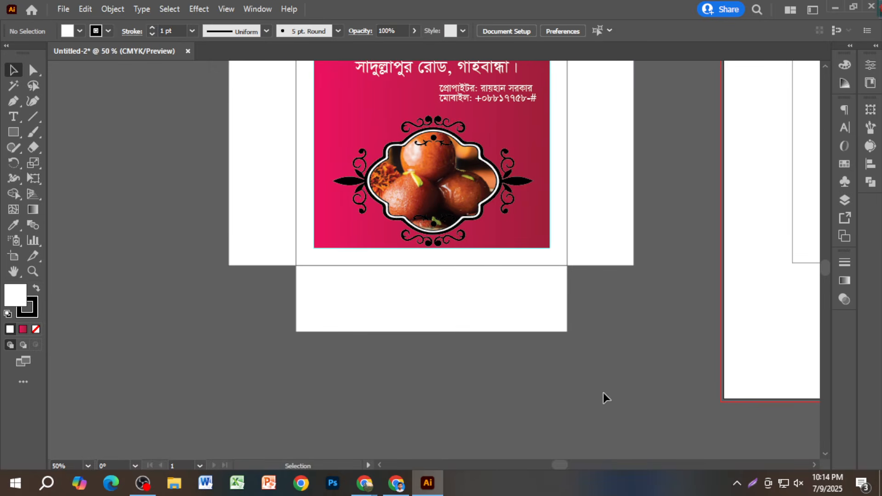
{"action": "scroll", "coordinate": [605, 391], "scroll_direction": "up", "scroll_amount": 1}
{"action": "scroll", "coordinate": [626, 253], "scroll_direction": "up", "scroll_amount": 2}
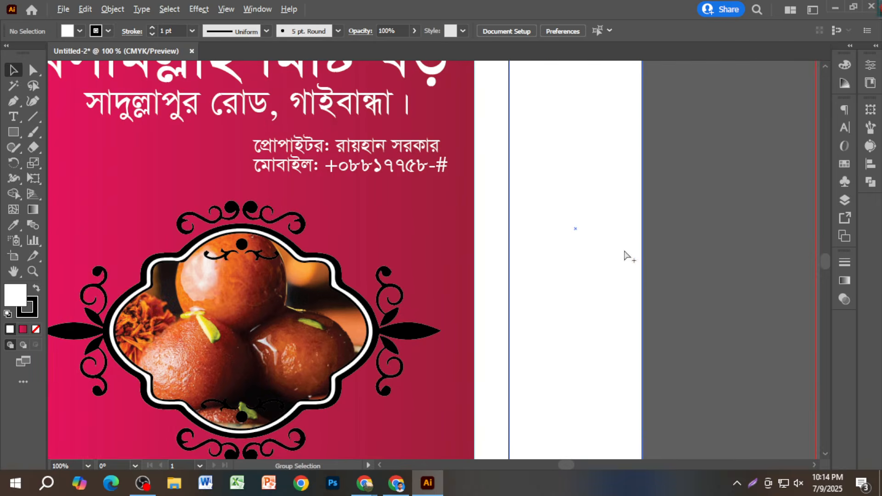
{"action": "scroll", "coordinate": [618, 250], "scroll_direction": "down", "scroll_amount": 2}
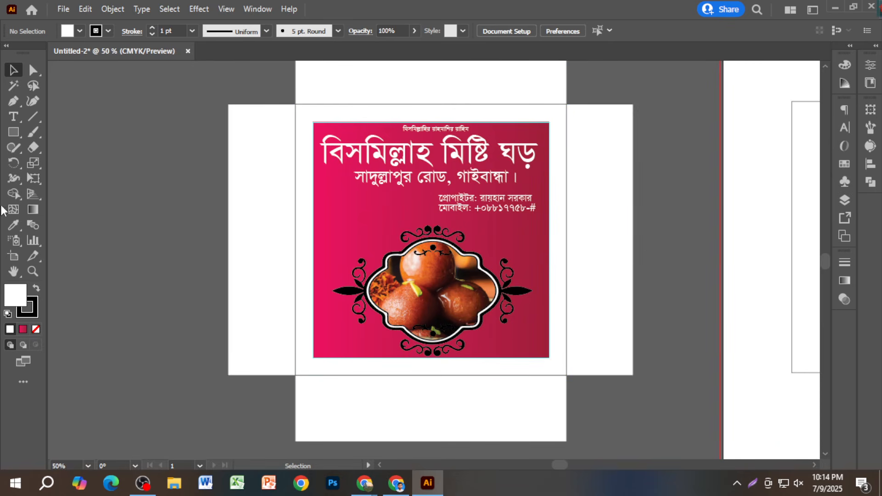
{"action": "left_click", "coordinate": [13, 133]}
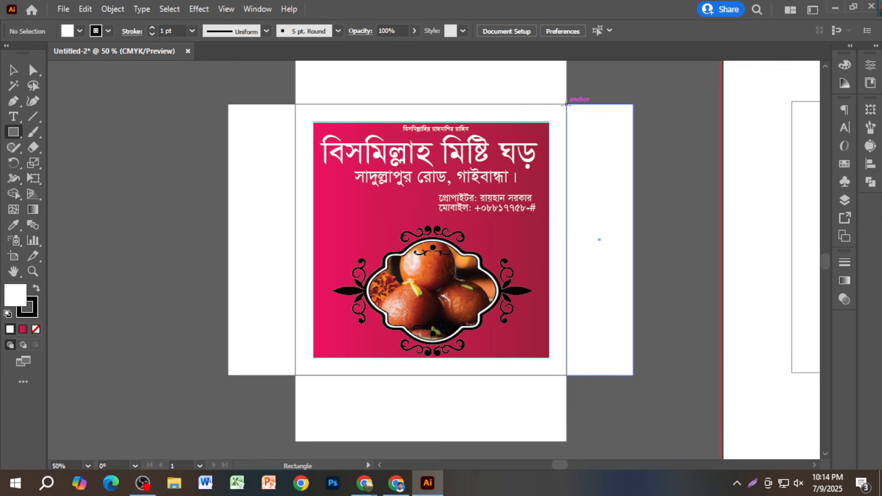
- Draw a rectangle over the right side flap with no stroke and a pink gradient fill
{"action": "left_click_drag", "start_coordinate": [566, 105], "coordinate": [632, 376]}
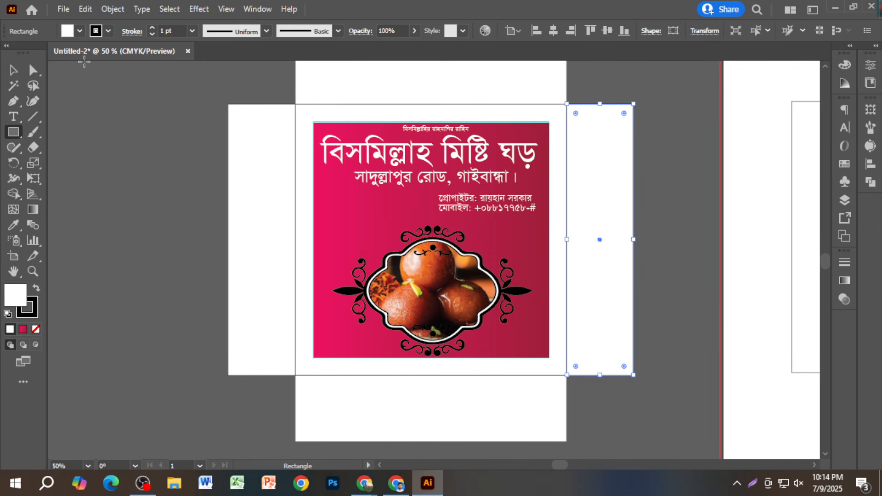
{"action": "left_click", "coordinate": [95, 33]}
{"action": "left_click", "coordinate": [10, 52]}
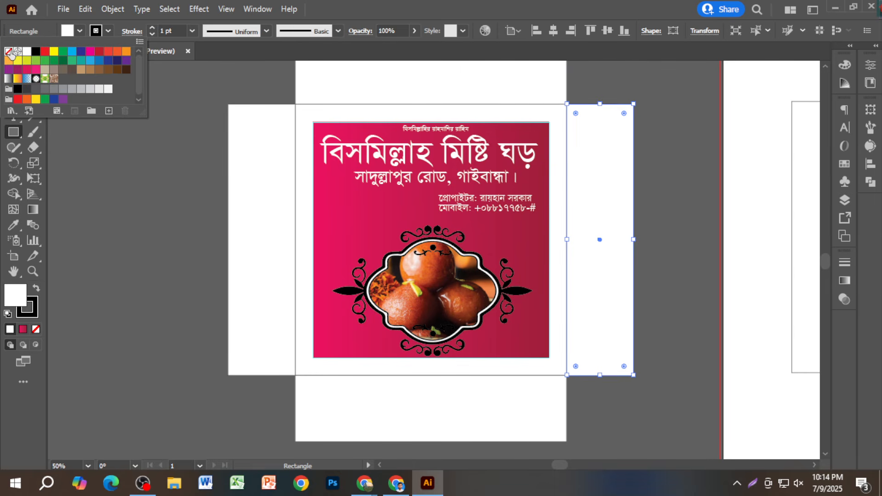
{"action": "left_click", "coordinate": [13, 70]}
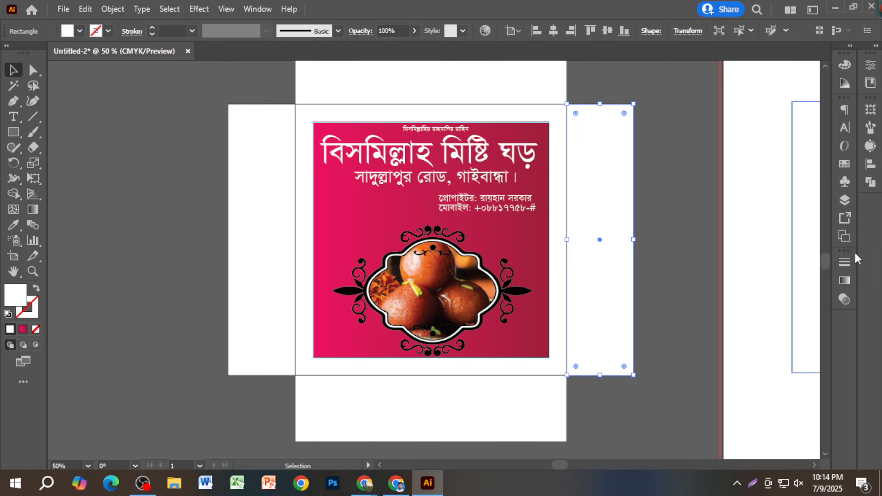
{"action": "left_click", "coordinate": [844, 280]}
{"action": "left_click", "coordinate": [743, 277]}
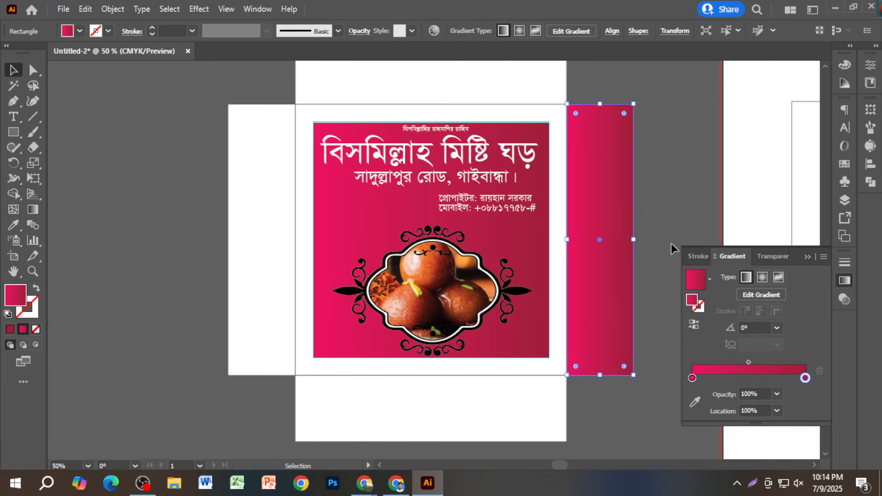
- Duplicate the pink gradient rectangle onto the left side flap
{"action": "scroll", "coordinate": [506, 230], "scroll_direction": "up", "scroll_amount": 4}
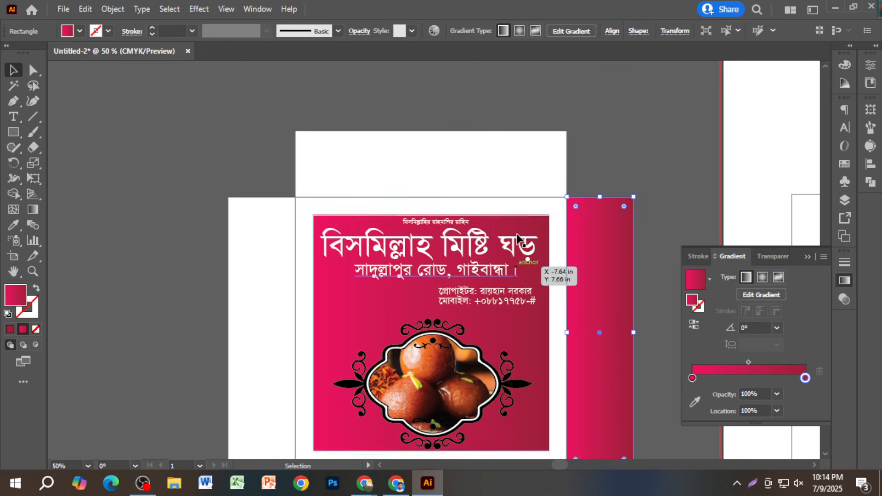
{"action": "scroll", "coordinate": [128, 155], "scroll_direction": "down", "scroll_amount": 2}
{"action": "left_click", "coordinate": [642, 237]}
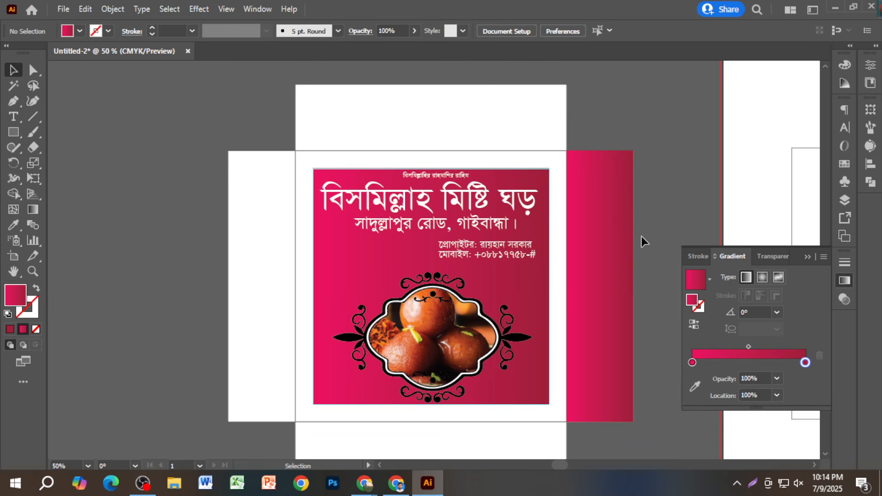
{"action": "left_click", "coordinate": [607, 248]}
{"action": "left_click", "coordinate": [604, 245], "text": "shift"}
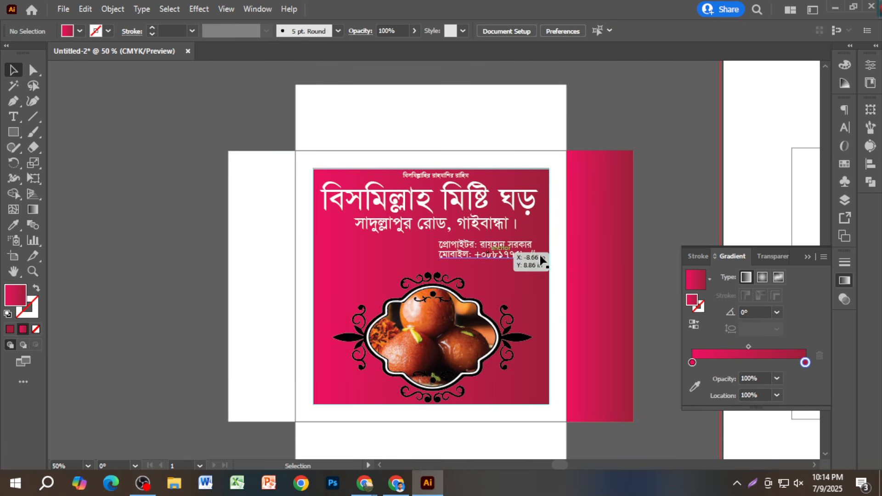
{"action": "left_click", "coordinate": [602, 256]}
{"action": "left_click_drag", "start_coordinate": [611, 257], "coordinate": [276, 256]}
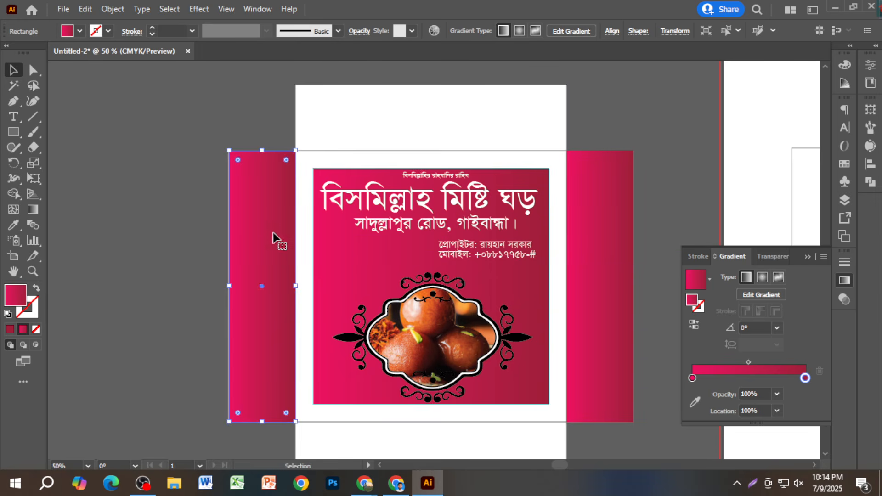
{"action": "left_click", "coordinate": [170, 195]}
- Draw a gradient rectangle covering the top flap
{"action": "left_click", "coordinate": [619, 292]}
{"action": "scroll", "coordinate": [614, 403], "scroll_direction": "up", "scroll_amount": 3}
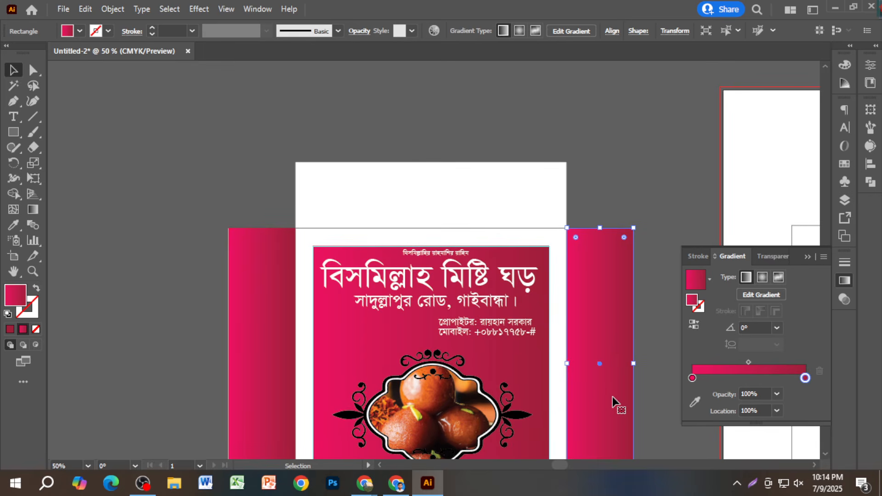
{"action": "key", "text": "m"}
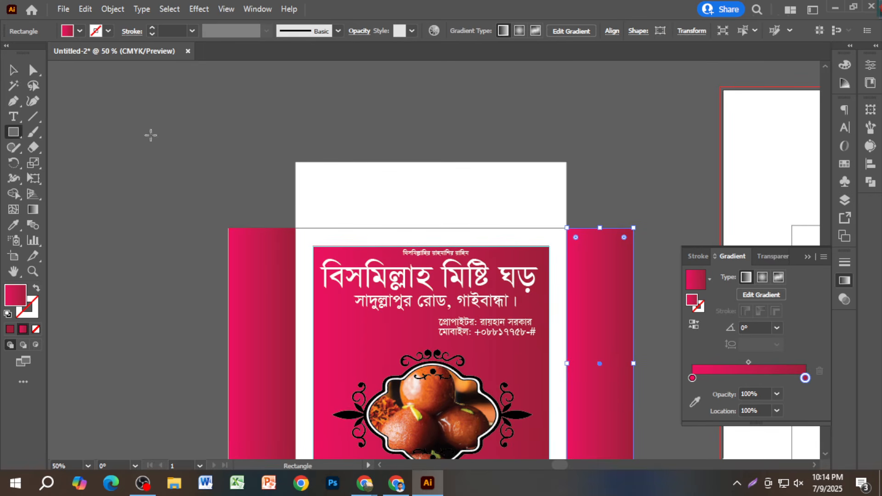
{"action": "left_click_drag", "start_coordinate": [295, 162], "coordinate": [567, 227]}
{"action": "scroll", "coordinate": [551, 229], "scroll_direction": "down", "scroll_amount": 6}
{"action": "scroll", "coordinate": [551, 229], "scroll_direction": "down", "scroll_amount": 3}
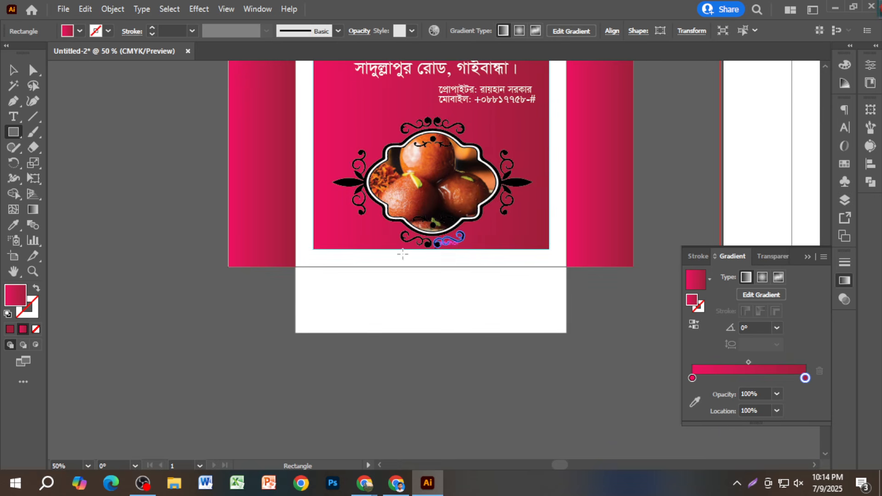
- Draw a gradient rectangle over the bottom flap, stretching its left edge to the flap edge
{"action": "left_click_drag", "start_coordinate": [296, 268], "coordinate": [508, 332]}
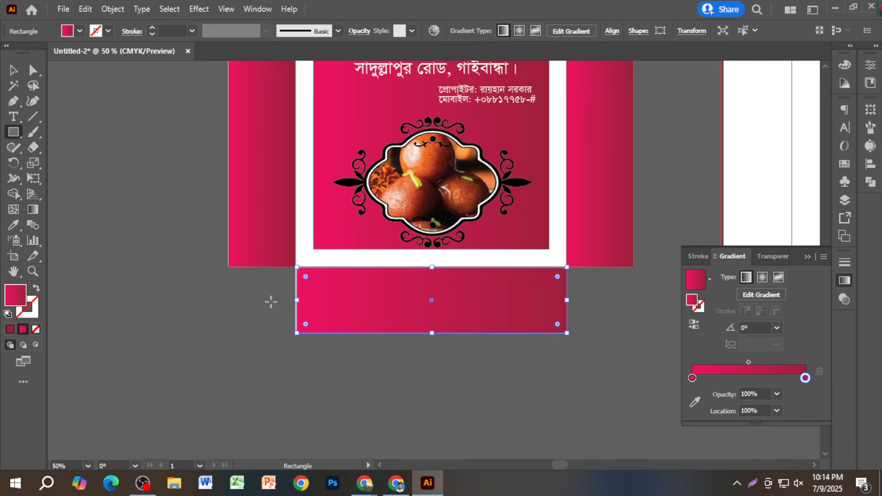
{"action": "scroll", "coordinate": [285, 304], "scroll_direction": "up", "scroll_amount": 5}
{"action": "left_click_drag", "start_coordinate": [361, 278], "coordinate": [353, 278]}
{"action": "scroll", "coordinate": [361, 279], "scroll_direction": "down", "scroll_amount": 4}
{"action": "scroll", "coordinate": [365, 281], "scroll_direction": "down", "scroll_amount": 2}
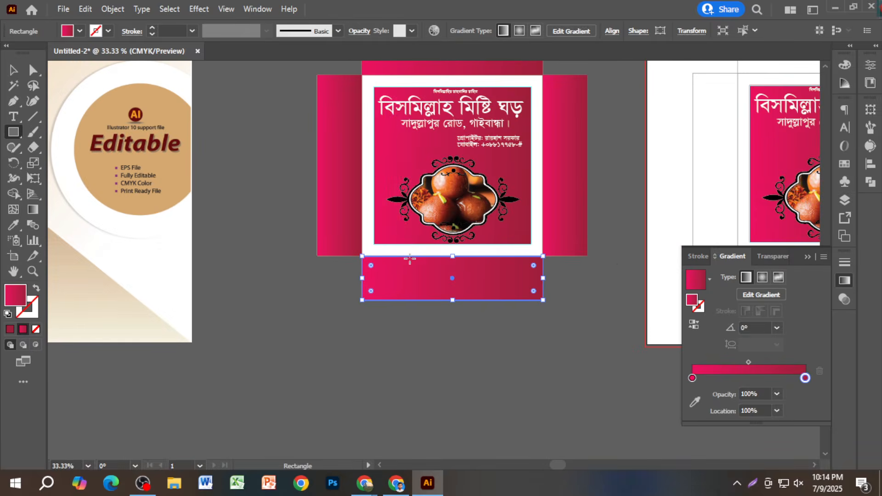
{"action": "scroll", "coordinate": [387, 261], "scroll_direction": "up", "scroll_amount": 1}
{"action": "left_click", "coordinate": [351, 108]}
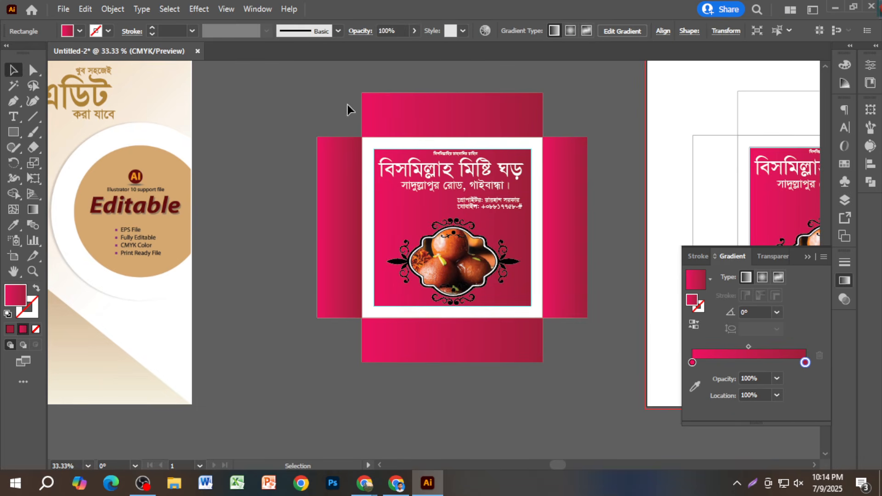
- Trace the zigzag triangle outline along the front panel's top edge with the Pen tool, closing the path
{"action": "scroll", "coordinate": [578, 225], "scroll_direction": "up", "scroll_amount": 1}
{"action": "scroll", "coordinate": [575, 233], "scroll_direction": "down", "scroll_amount": 2}
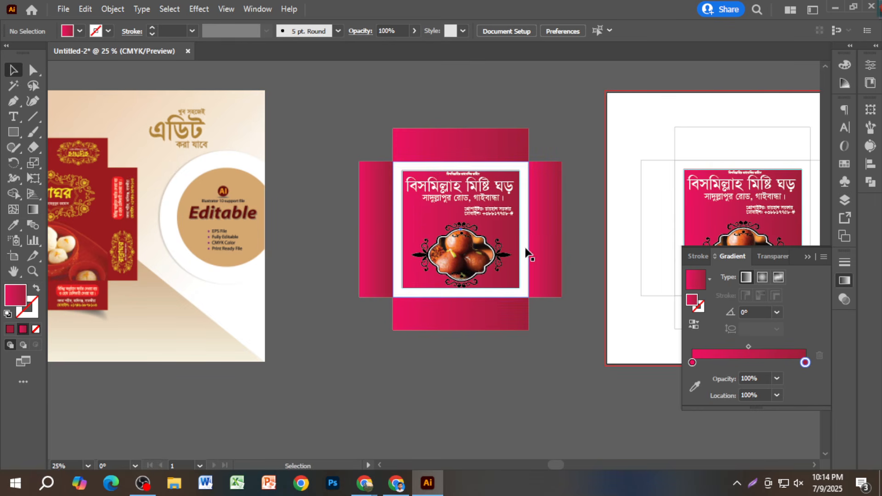
{"action": "scroll", "coordinate": [516, 275], "scroll_direction": "up", "scroll_amount": 1}
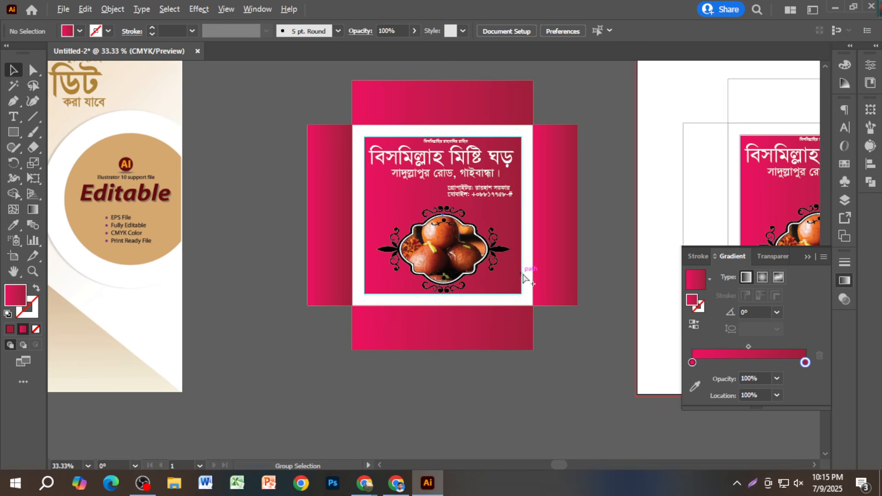
{"action": "scroll", "coordinate": [505, 124], "scroll_direction": "up", "scroll_amount": 1}
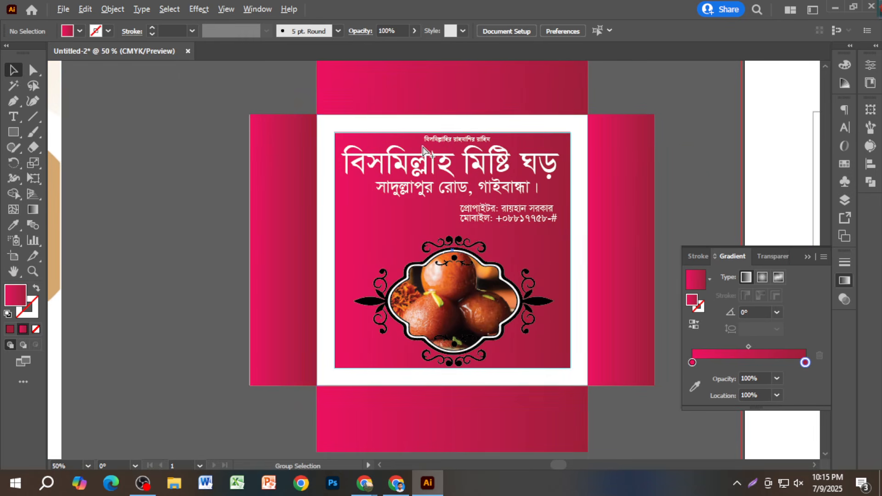
{"action": "scroll", "coordinate": [513, 118], "scroll_direction": "up", "scroll_amount": 2}
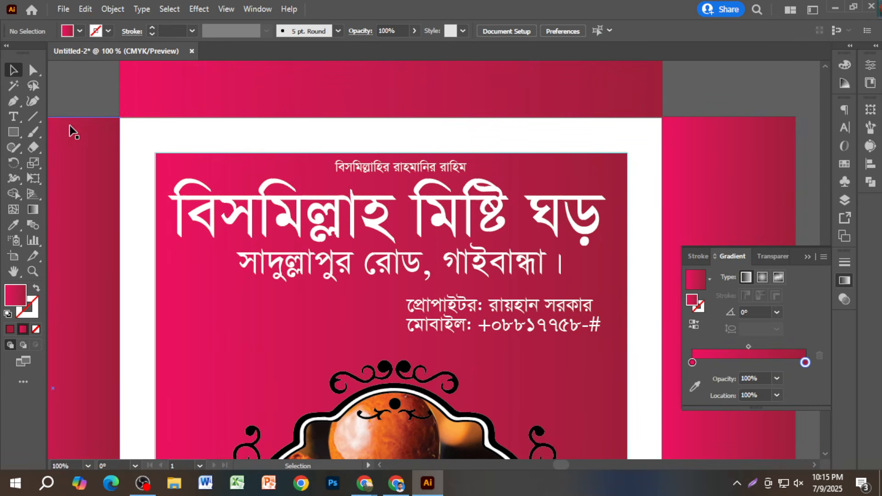
{"action": "left_click", "coordinate": [14, 101]}
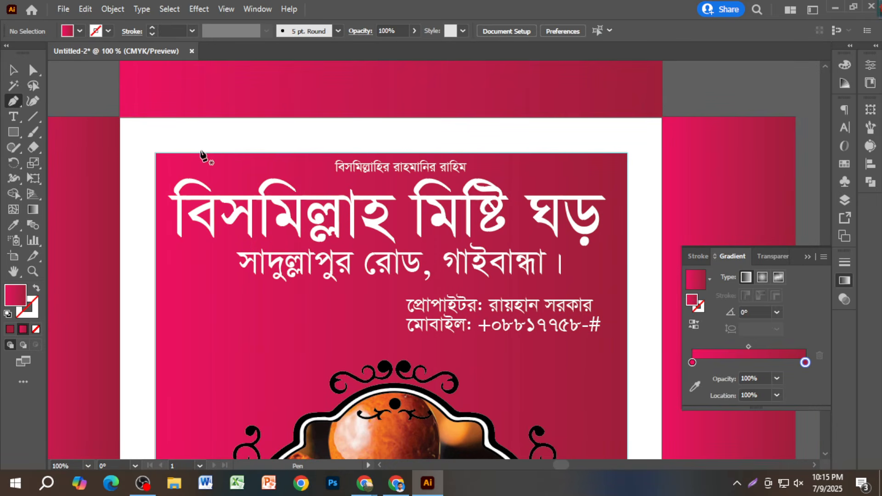
{"action": "left_click", "coordinate": [201, 152]}
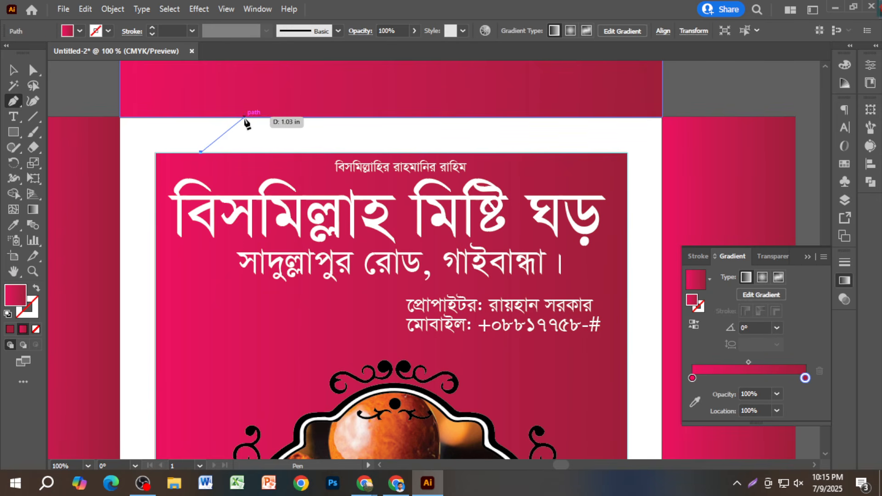
{"action": "left_click", "coordinate": [244, 118]}
{"action": "left_click", "coordinate": [280, 151]}
{"action": "left_click", "coordinate": [340, 118]}
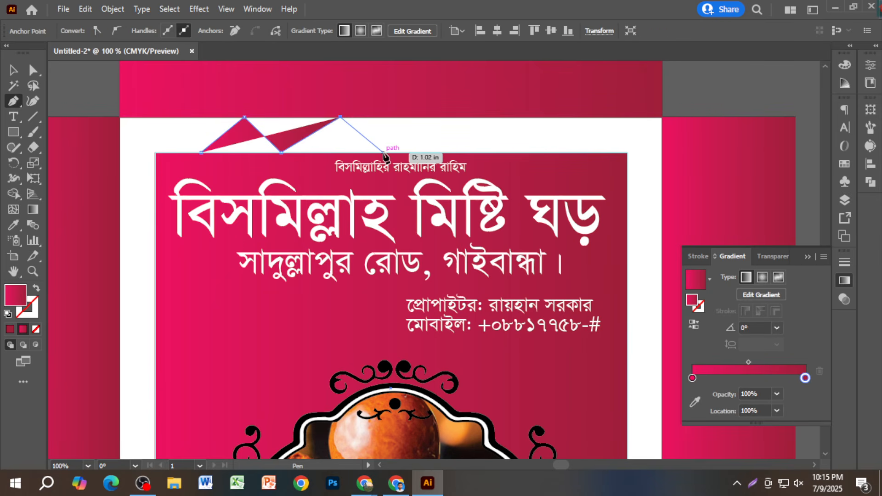
{"action": "left_click", "coordinate": [381, 152]}
{"action": "left_click", "coordinate": [427, 121]}
{"action": "left_click", "coordinate": [448, 152]}
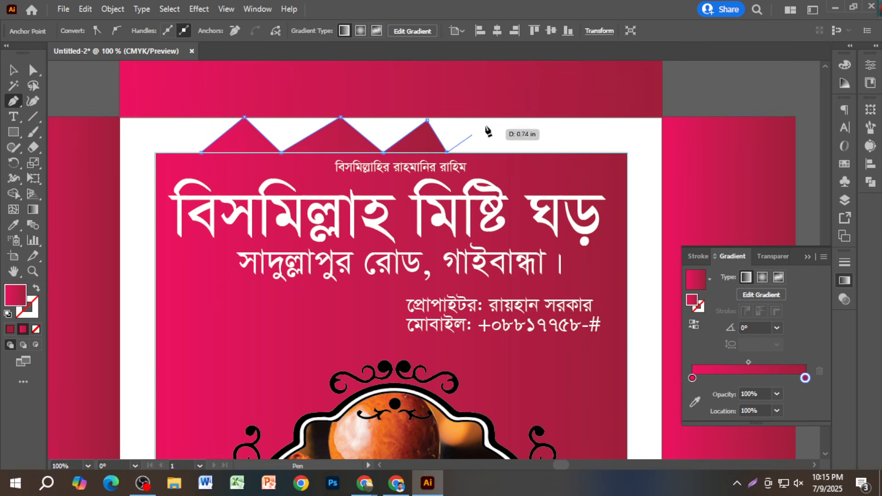
{"action": "left_click", "coordinate": [489, 120]}
{"action": "left_click", "coordinate": [542, 154]}
- Delete the zigzag path and return to the Selection tool
{"action": "key", "text": "Delete"}
{"action": "key", "text": "Delete"}
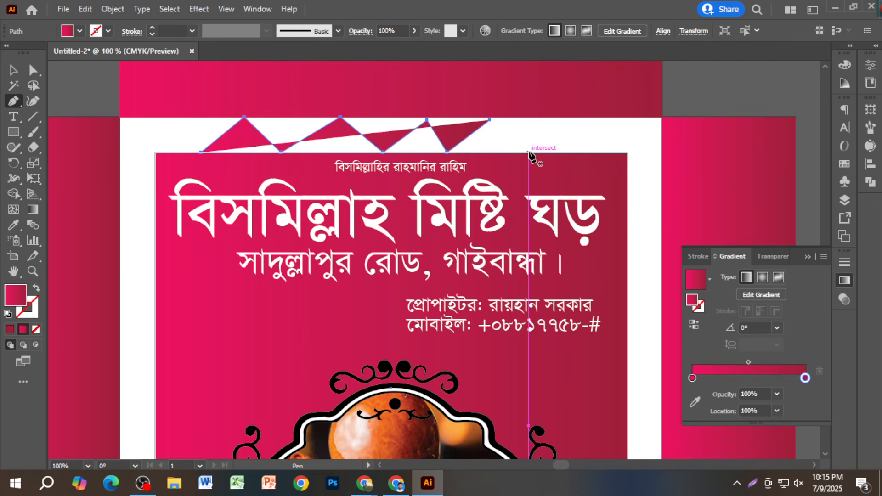
{"action": "left_click", "coordinate": [14, 73]}
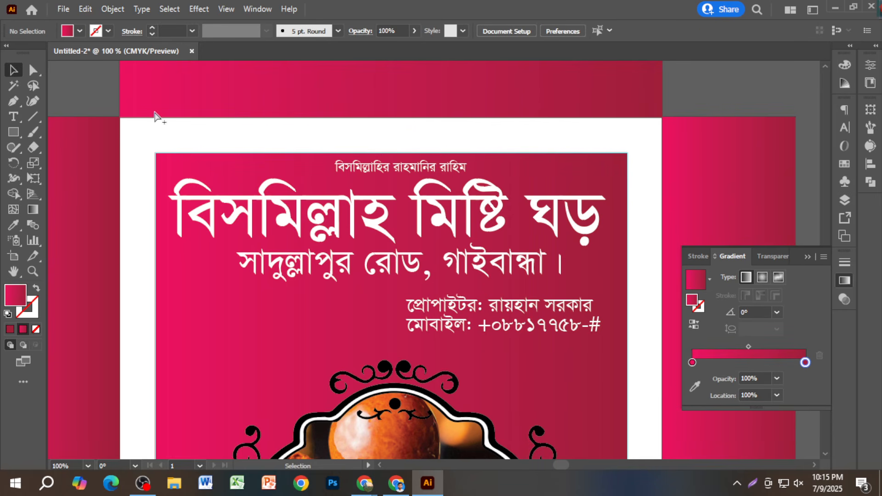
{"action": "scroll", "coordinate": [174, 121], "scroll_direction": "down", "scroll_amount": 2}
- Place a copy of the framed sweets photo, about 3 in wide and rotated upright, low on the right flap
{"action": "left_click", "coordinate": [339, 289]}
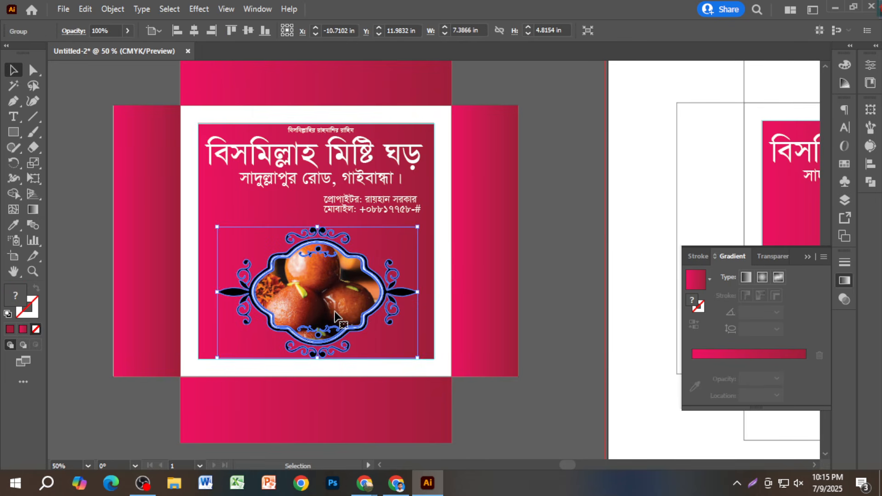
{"action": "scroll", "coordinate": [287, 308], "scroll_direction": "down", "scroll_amount": 5}
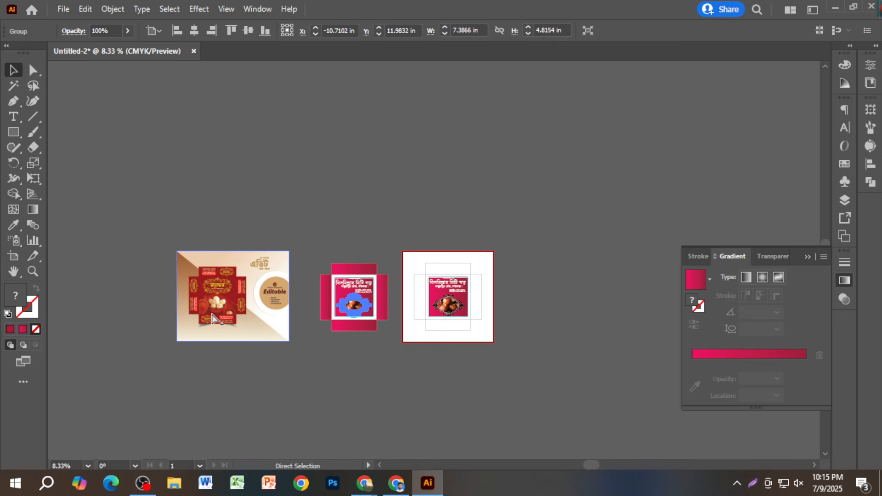
{"action": "scroll", "coordinate": [216, 309], "scroll_direction": "up", "scroll_amount": 7}
{"action": "scroll", "coordinate": [252, 318], "scroll_direction": "down", "scroll_amount": 1}
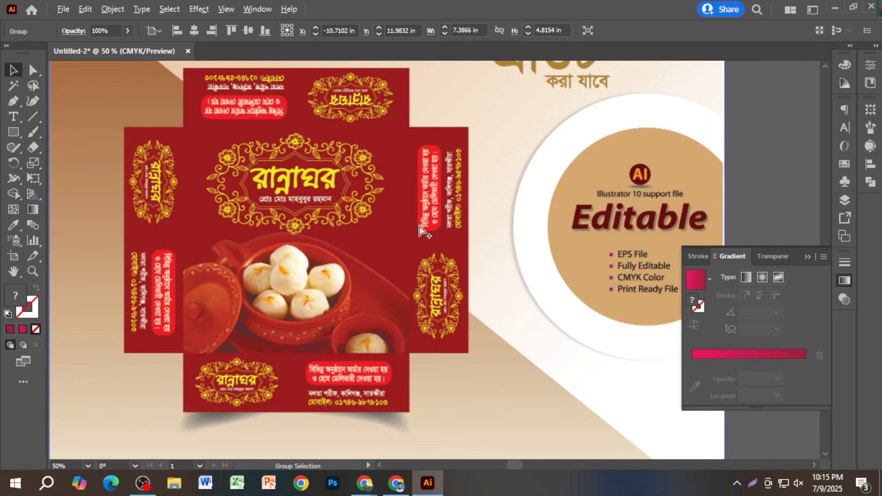
{"action": "scroll", "coordinate": [467, 203], "scroll_direction": "up", "scroll_amount": 2}
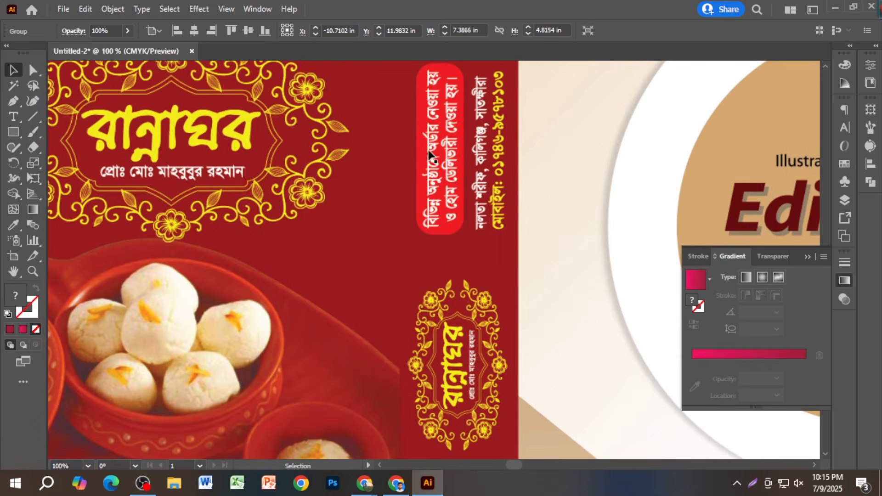
{"action": "scroll", "coordinate": [440, 239], "scroll_direction": "down", "scroll_amount": 4}
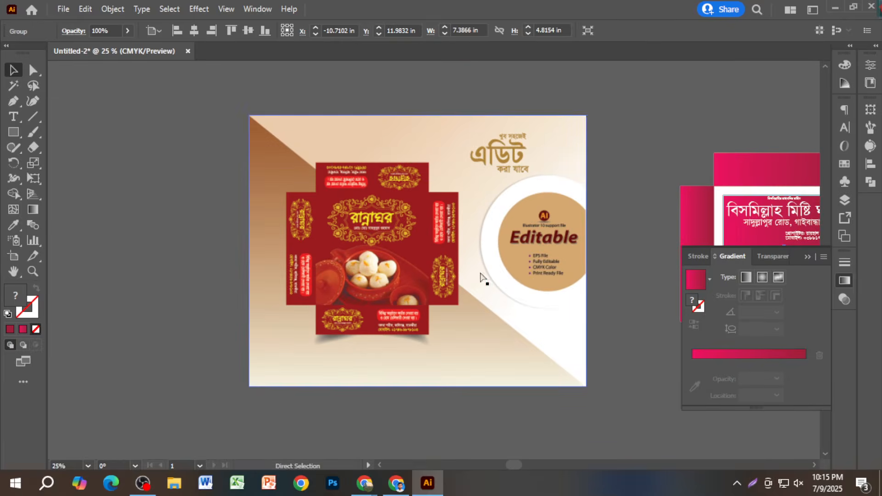
{"action": "left_click_drag", "start_coordinate": [670, 276], "coordinate": [316, 281]}
{"action": "scroll", "coordinate": [380, 302], "scroll_direction": "up", "scroll_amount": 2}
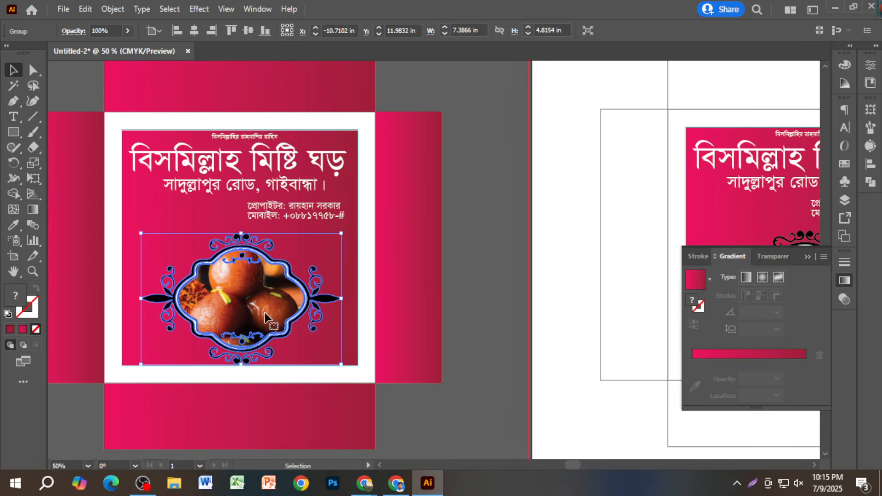
{"action": "left_click_drag", "start_coordinate": [248, 319], "coordinate": [415, 301]}
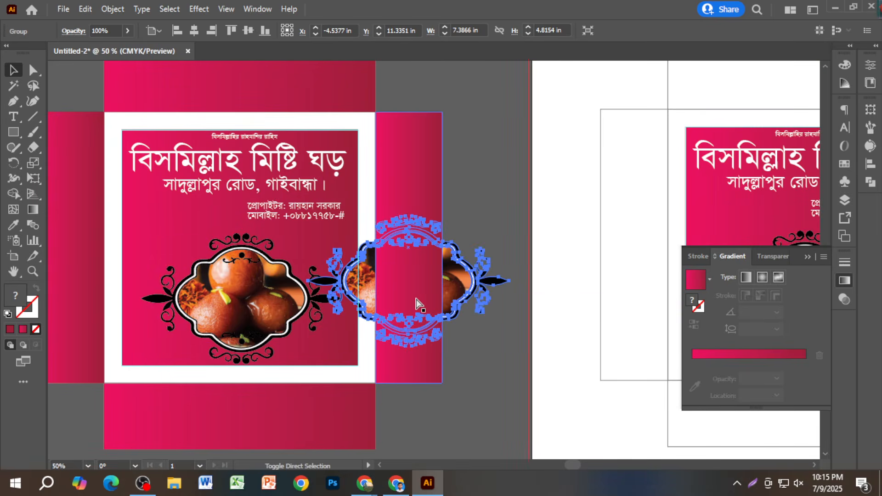
{"action": "left_click_drag", "start_coordinate": [307, 215], "coordinate": [367, 255]}
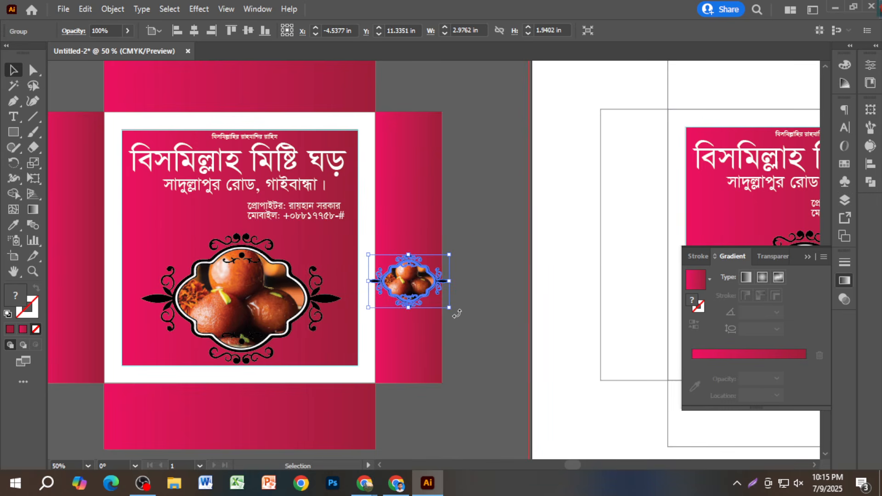
{"action": "left_click_drag", "start_coordinate": [451, 305], "coordinate": [450, 248]}
{"action": "left_click_drag", "start_coordinate": [420, 280], "coordinate": [411, 330]}
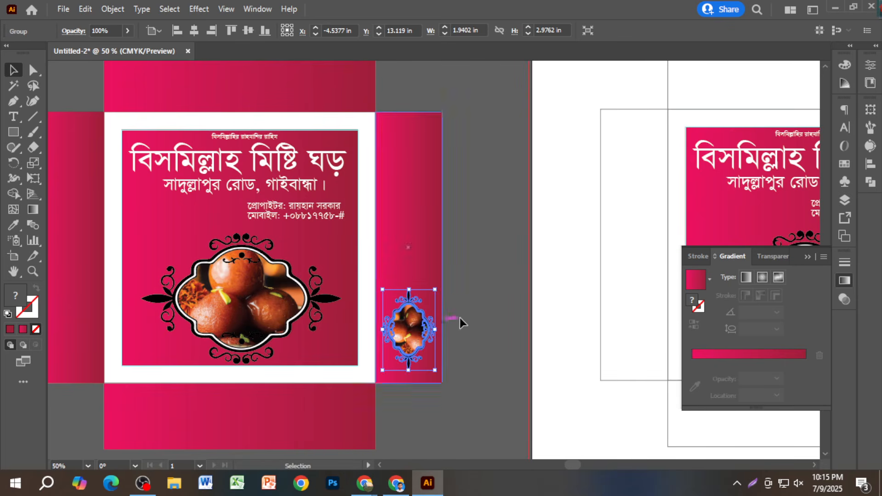
{"action": "left_click", "coordinate": [467, 296]}
- Select the shop title, address, proprietor and mobile text lines
{"action": "scroll", "coordinate": [473, 298], "scroll_direction": "down", "scroll_amount": 1}
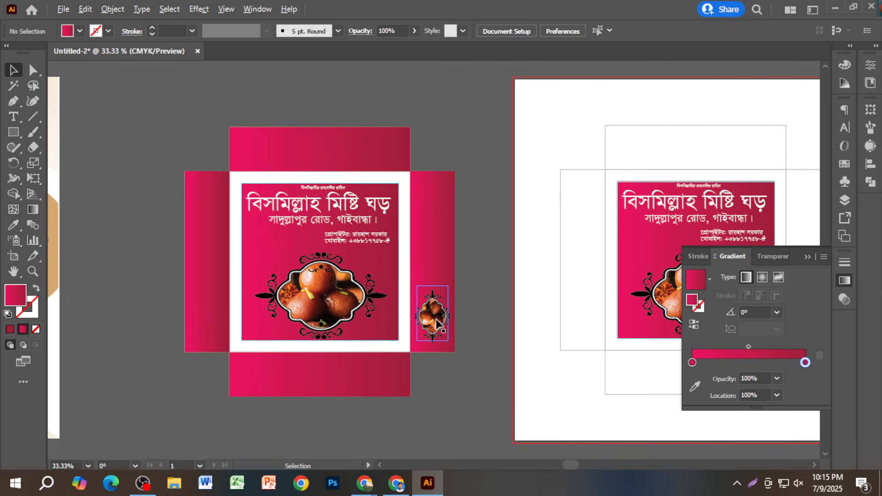
{"action": "scroll", "coordinate": [354, 225], "scroll_direction": "up", "scroll_amount": 1}
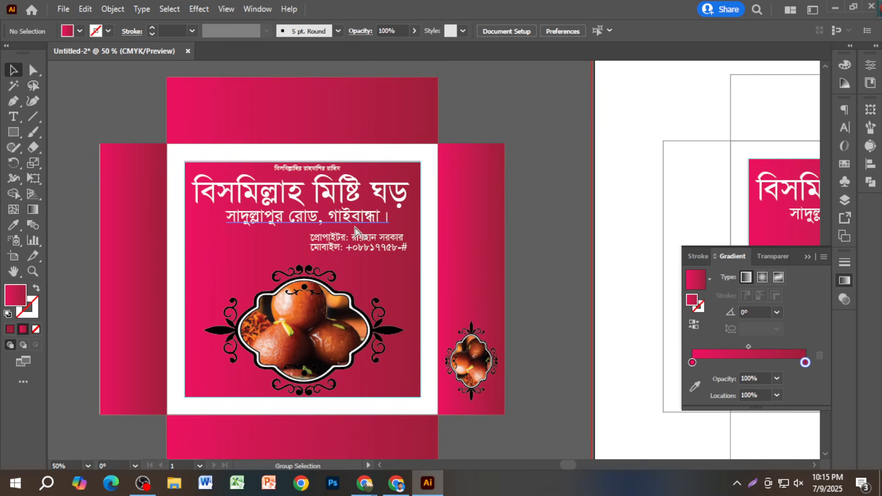
{"action": "left_click", "coordinate": [357, 194]}
{"action": "left_click", "coordinate": [367, 220], "text": "shift"}
{"action": "left_click", "coordinate": [387, 248], "text": "shift"}
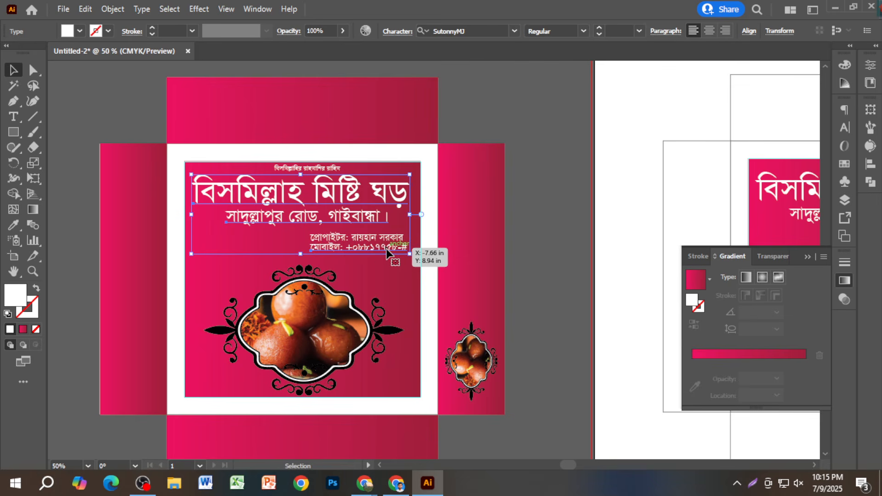
- Group the shop text lines with the blessing line, and place a vertical copy on the right flap
{"action": "left_click", "coordinate": [331, 168], "text": "shift"}
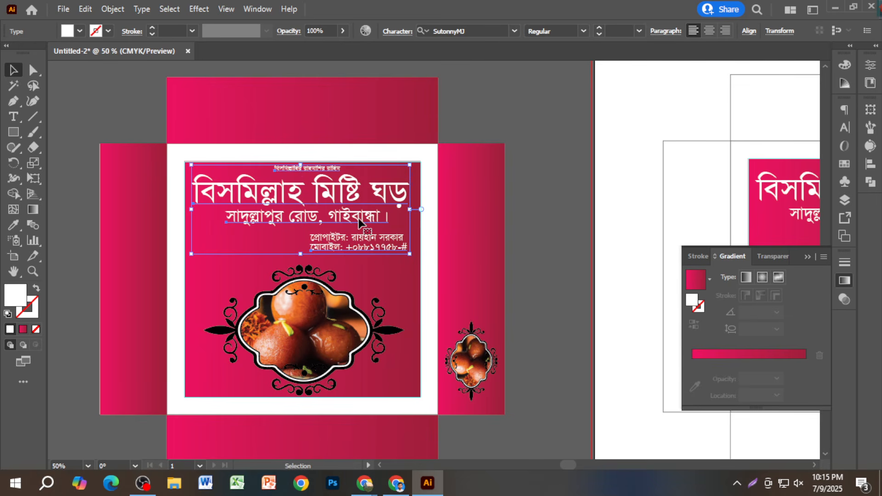
{"action": "scroll", "coordinate": [379, 244], "scroll_direction": "down", "scroll_amount": 1}
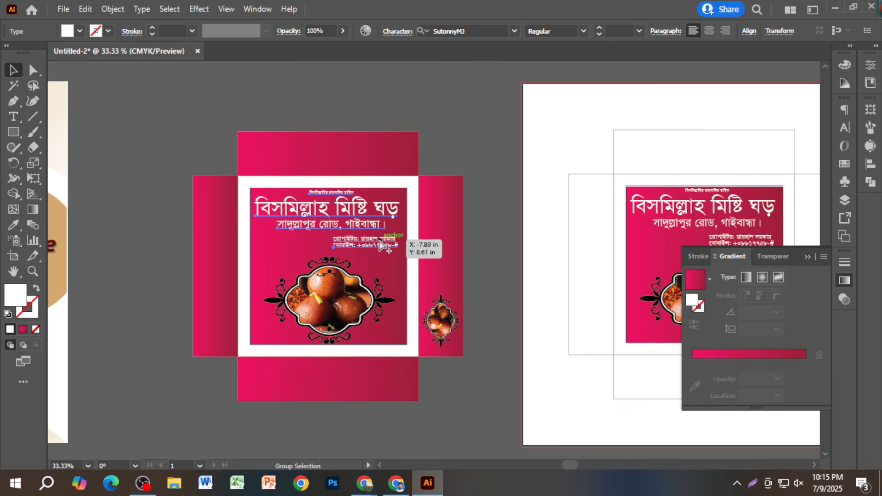
{"action": "key", "text": "ctrl+g"}
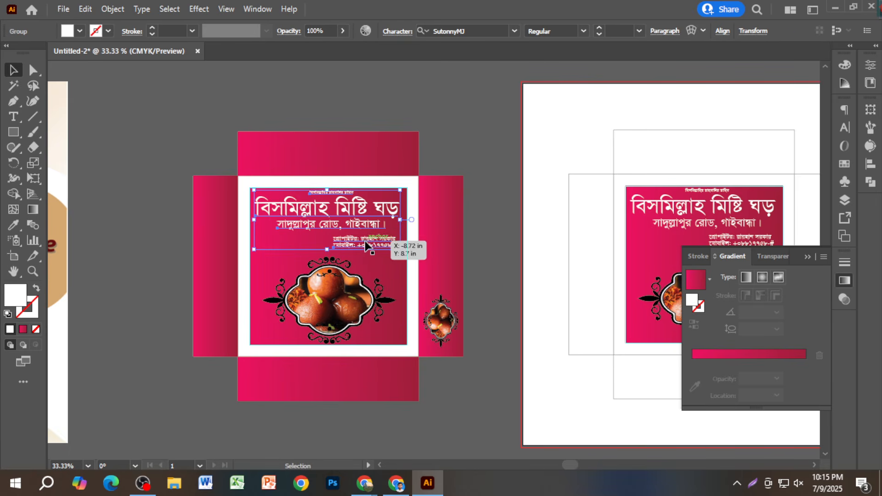
{"action": "left_click_drag", "start_coordinate": [361, 240], "coordinate": [443, 227]}
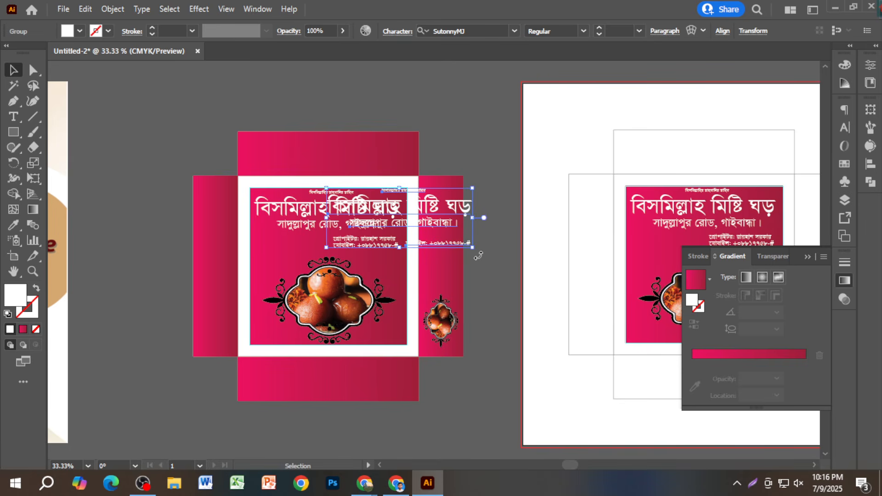
{"action": "left_click_drag", "start_coordinate": [478, 255], "coordinate": [425, 185]}
{"action": "left_click", "coordinate": [420, 192]}
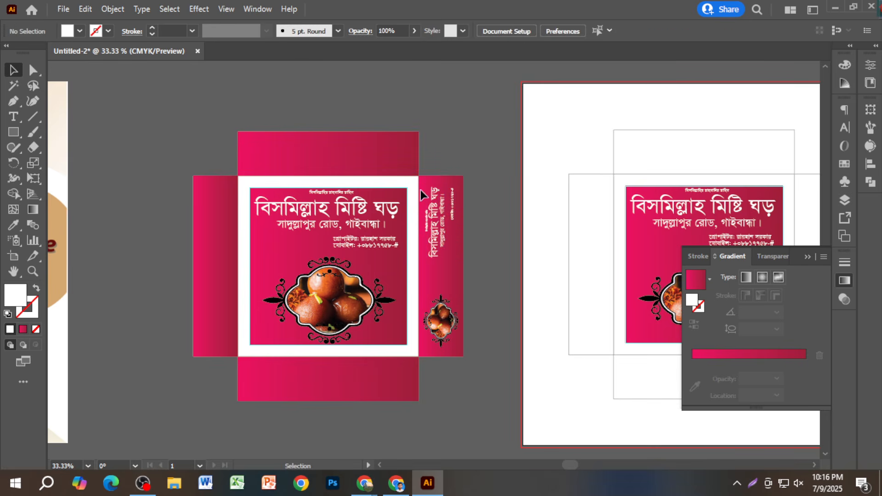
{"action": "key", "text": "ctrl+="}
{"action": "left_click_drag", "start_coordinate": [506, 214], "coordinate": [510, 237]}
- Group the vertical text with the small photo and copy it onto the left flap rotated 270°
{"action": "key", "text": "ctrl+minus"}
{"action": "left_click", "coordinate": [512, 294], "text": "shift"}
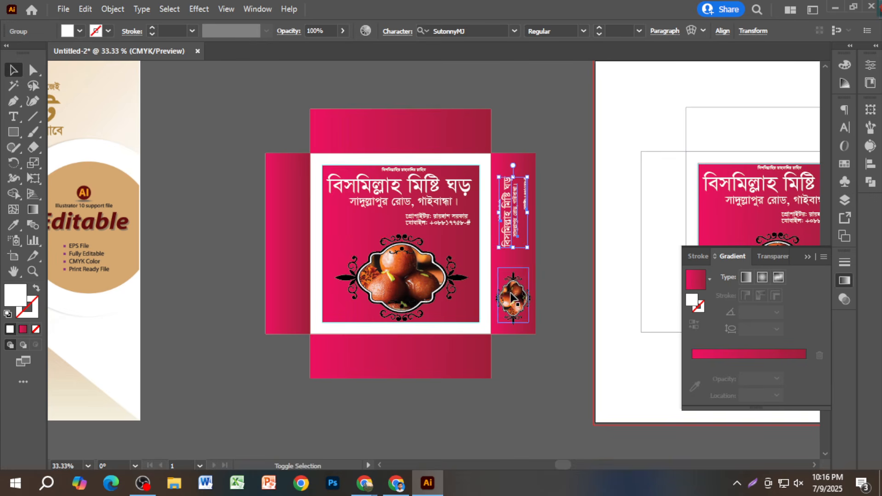
{"action": "key", "text": "ctrl+g"}
{"action": "left_click_drag", "start_coordinate": [514, 296], "coordinate": [290, 296]}
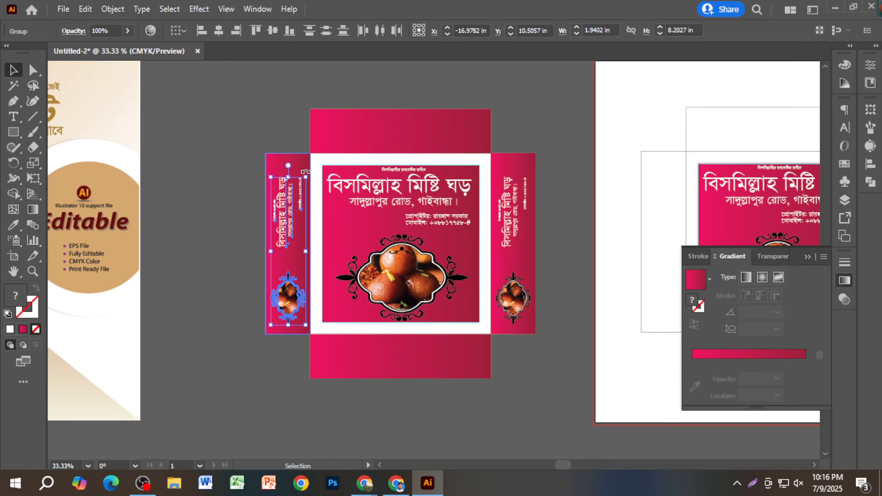
{"action": "left_click_drag", "start_coordinate": [305, 172], "coordinate": [277, 375]}
{"action": "left_click", "coordinate": [247, 384]}
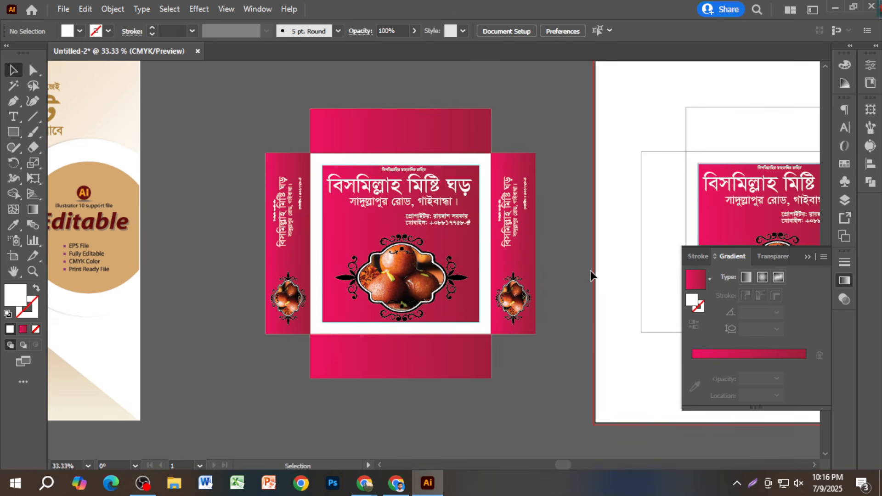
- Copy the right flap's text-and-photo group to below the bottom flap
{"action": "scroll", "coordinate": [585, 271], "scroll_direction": "up", "scroll_amount": 1}
{"action": "scroll", "coordinate": [583, 271], "scroll_direction": "down", "scroll_amount": 1}
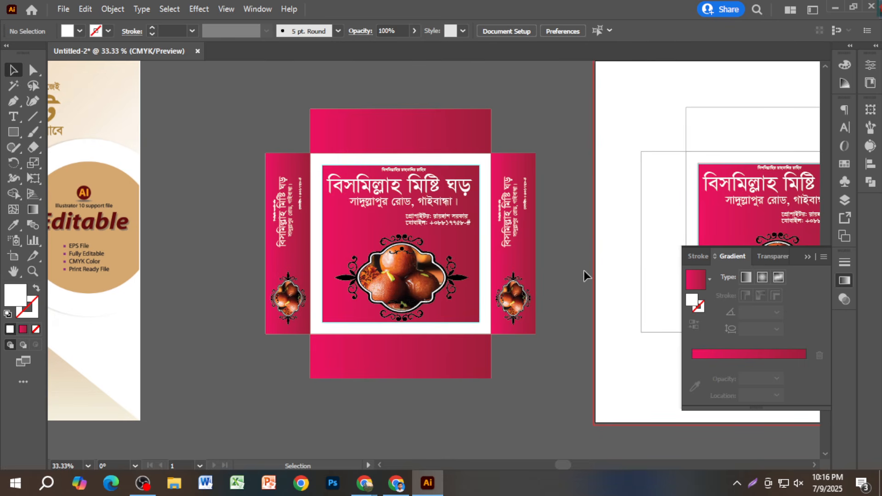
{"action": "left_click", "coordinate": [514, 293]}
{"action": "scroll", "coordinate": [521, 232], "scroll_direction": "down", "scroll_amount": 2}
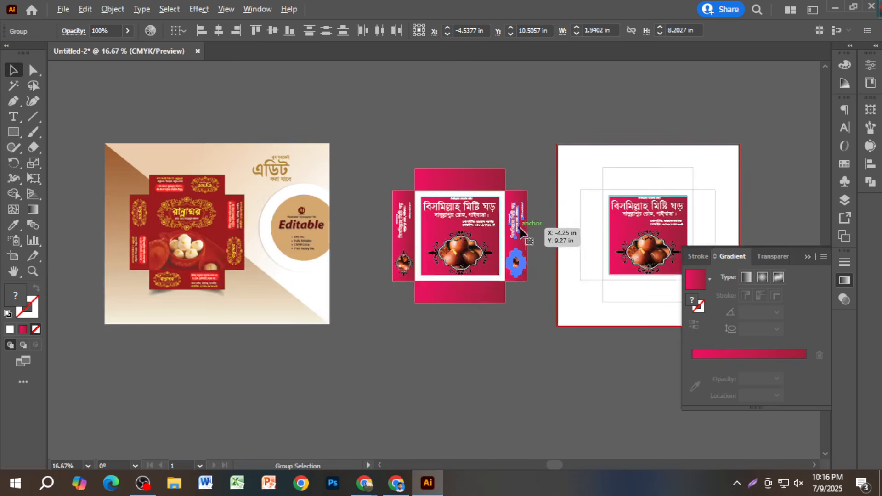
{"action": "left_click_drag", "start_coordinate": [503, 312], "coordinate": [463, 372]}
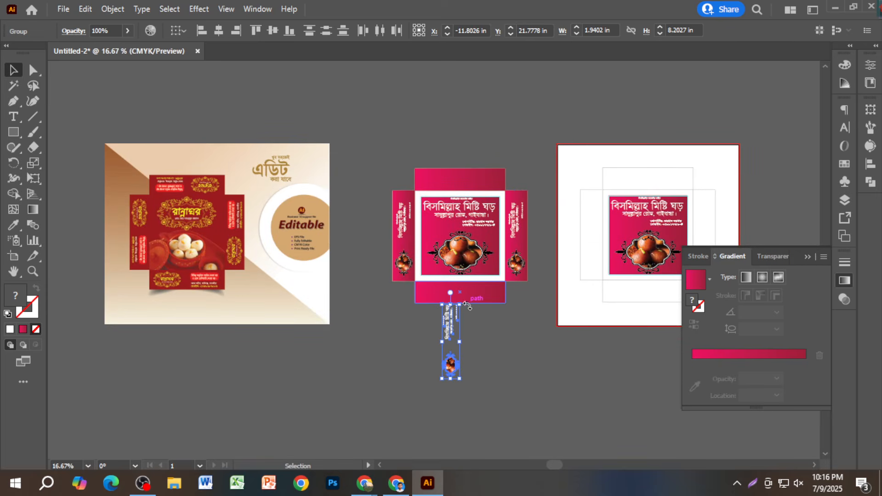
{"action": "left_click", "coordinate": [482, 387]}
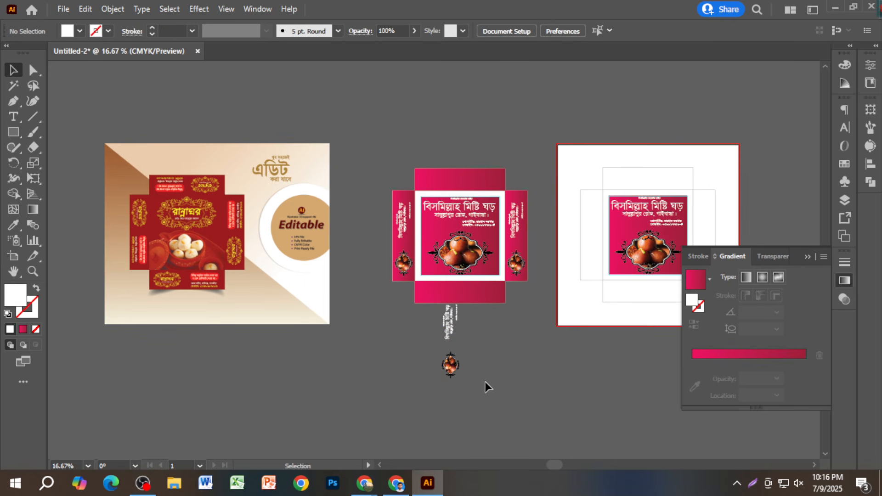
- Rotate the copied group to lie horizontally and move it onto the bottom flap
{"action": "left_click", "coordinate": [455, 371]}
{"action": "left_click", "coordinate": [452, 330], "text": "shift"}
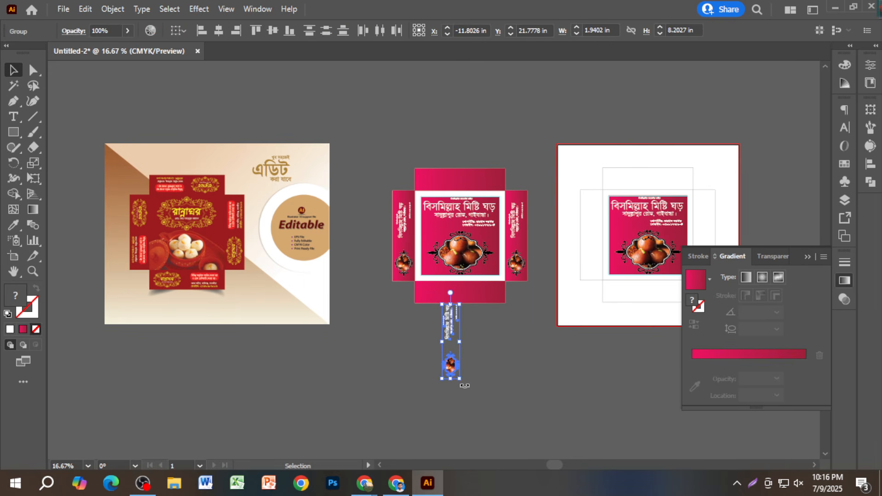
{"action": "left_click_drag", "start_coordinate": [463, 384], "coordinate": [403, 362]}
{"action": "left_click_drag", "start_coordinate": [480, 297], "coordinate": [480, 296]}
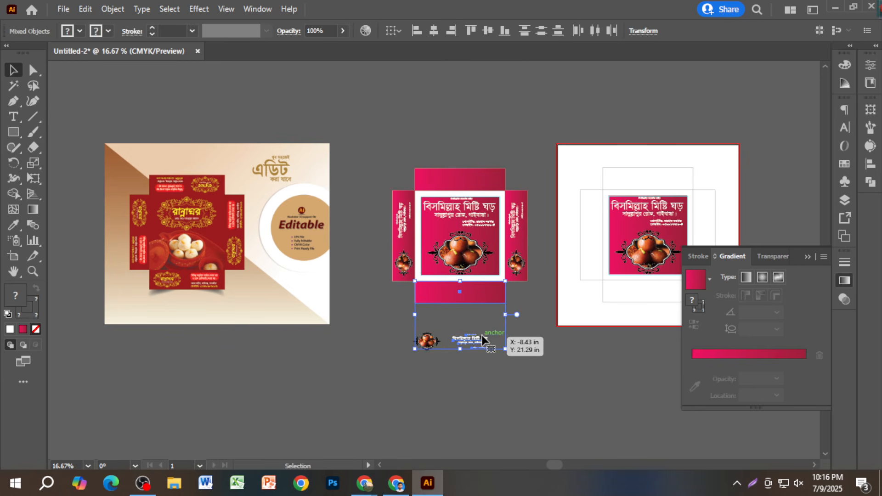
{"action": "key", "text": "ctrl+z"}
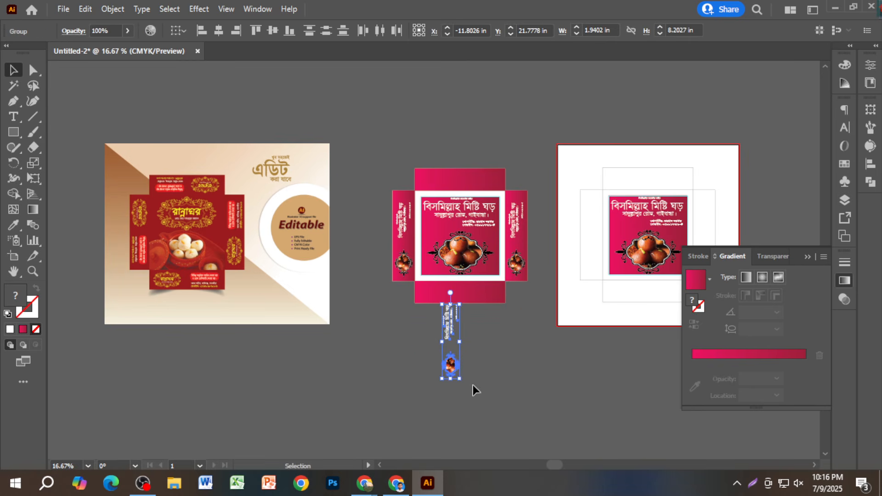
{"action": "left_click_drag", "start_coordinate": [488, 388], "coordinate": [399, 359]}
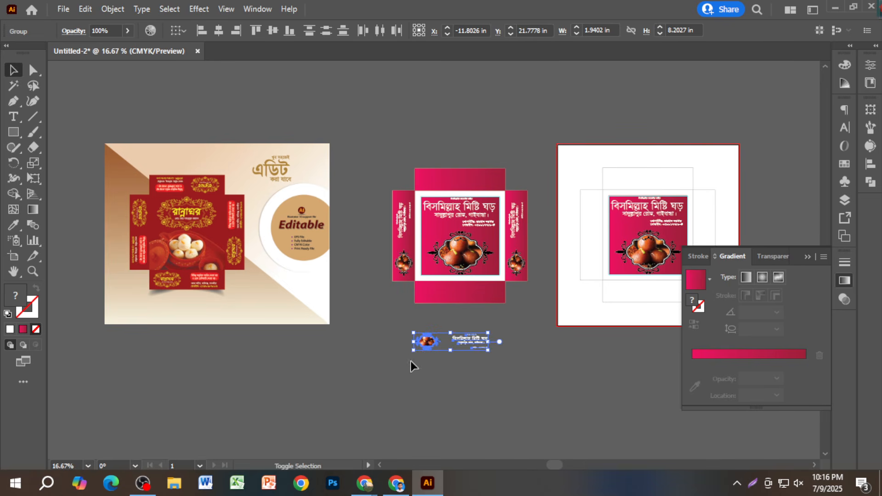
{"action": "left_click", "coordinate": [468, 374]}
{"action": "left_click_drag", "start_coordinate": [475, 349], "coordinate": [479, 297]}
- Copy the bottom flap's group up onto the top flap and turn it upside down
{"action": "scroll", "coordinate": [479, 298], "scroll_direction": "up", "scroll_amount": 3}
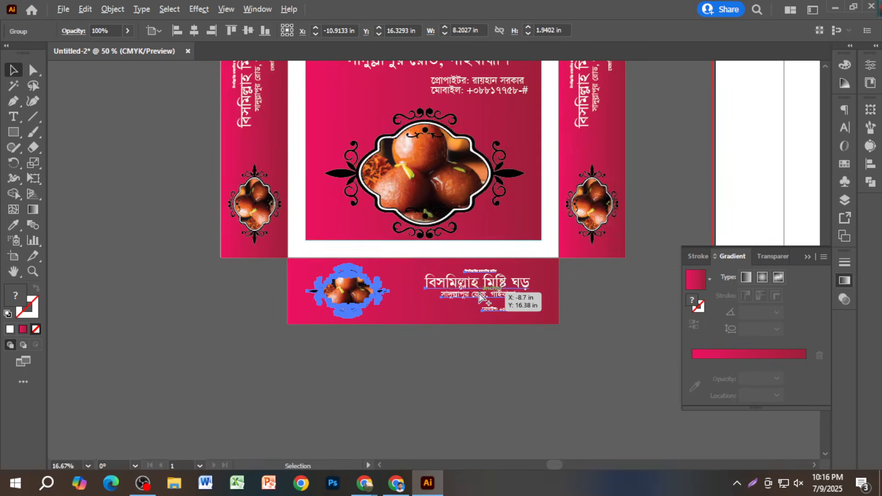
{"action": "scroll", "coordinate": [479, 298], "scroll_direction": "up", "scroll_amount": 1}
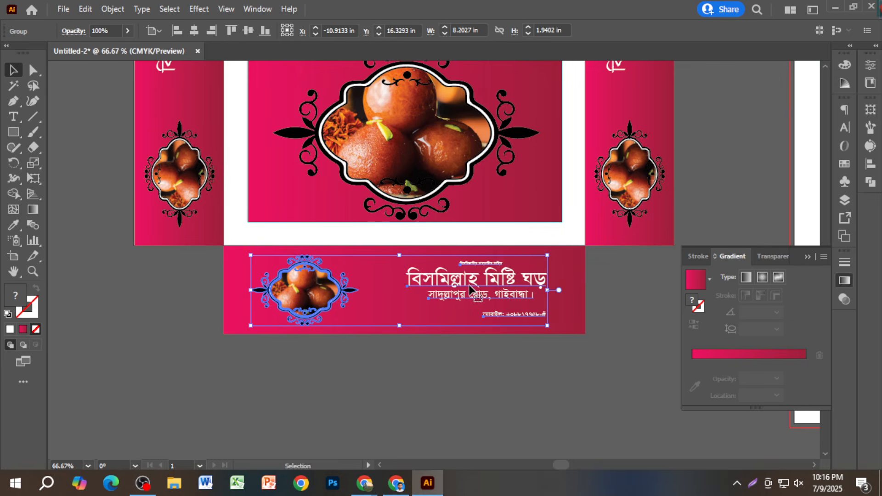
{"action": "left_click", "coordinate": [426, 380]}
{"action": "scroll", "coordinate": [426, 380], "scroll_direction": "down", "scroll_amount": 3}
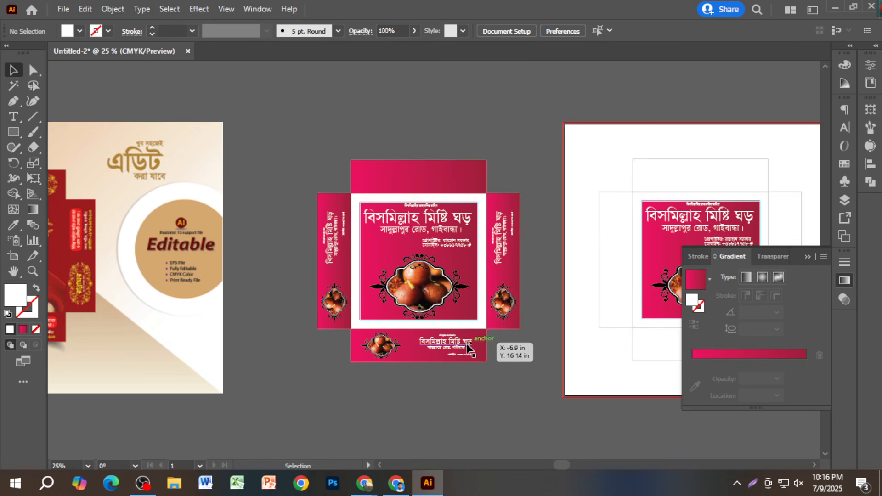
{"action": "left_click_drag", "start_coordinate": [456, 341], "coordinate": [444, 184]}
{"action": "left_click", "coordinate": [467, 129]}
{"action": "scroll", "coordinate": [473, 147], "scroll_direction": "up", "scroll_amount": 3}
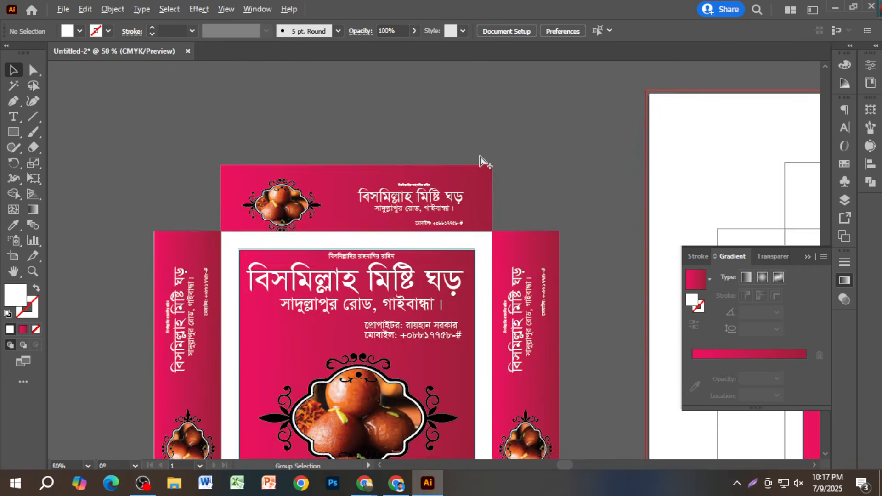
{"action": "left_click", "coordinate": [449, 210]}
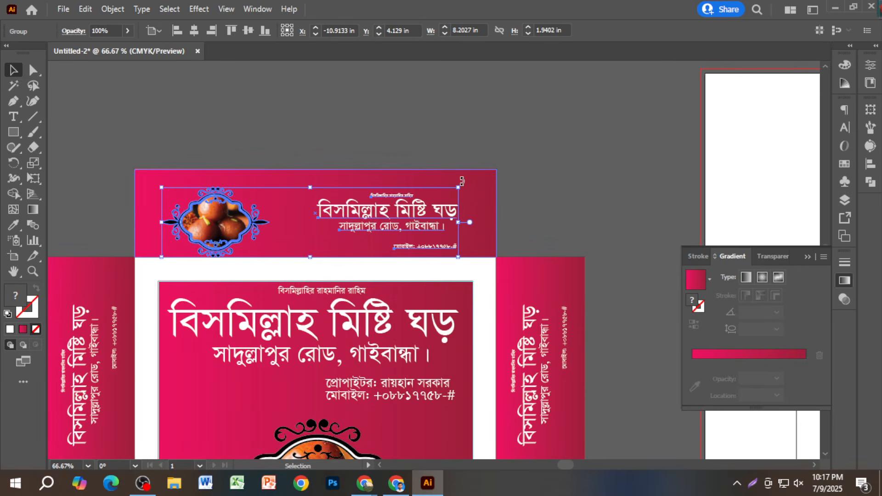
{"action": "left_click_drag", "start_coordinate": [462, 180], "coordinate": [188, 248]}
{"action": "left_click", "coordinate": [401, 134]}
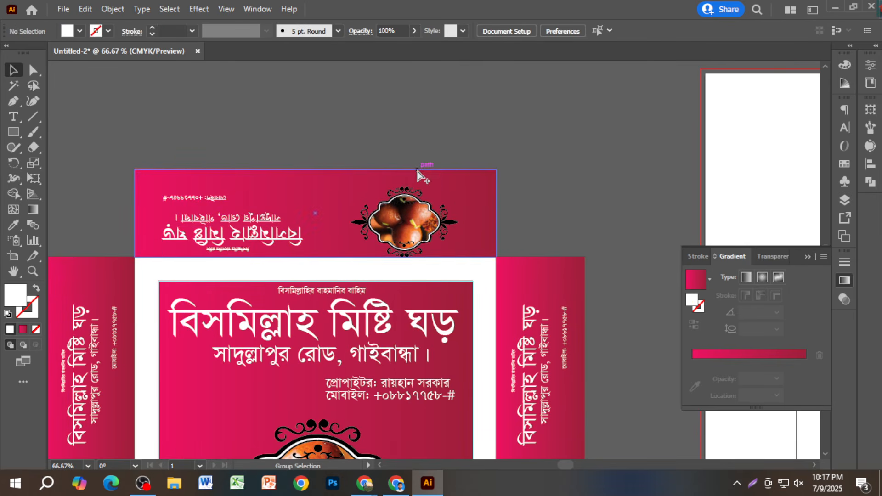
{"action": "scroll", "coordinate": [669, 227], "scroll_direction": "down", "scroll_amount": 3}
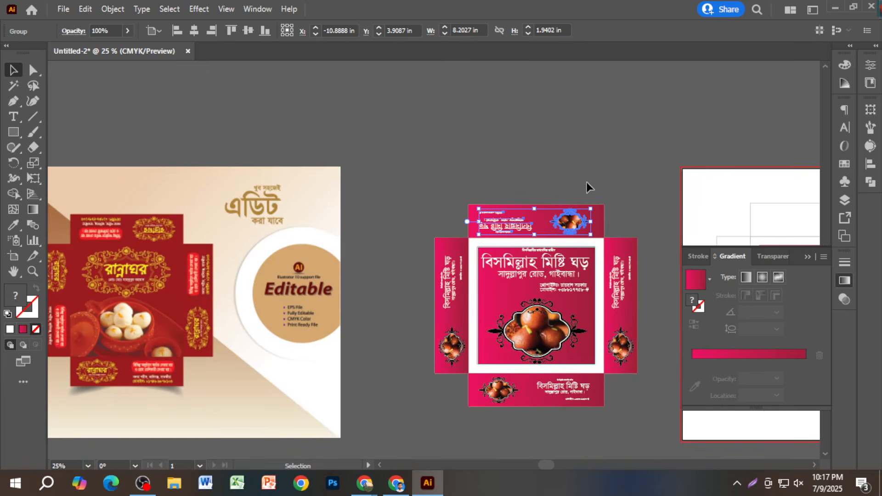
- Fit the artboard in the window and collapse the floating Gradient panel
{"action": "key", "text": "ctrl+0"}
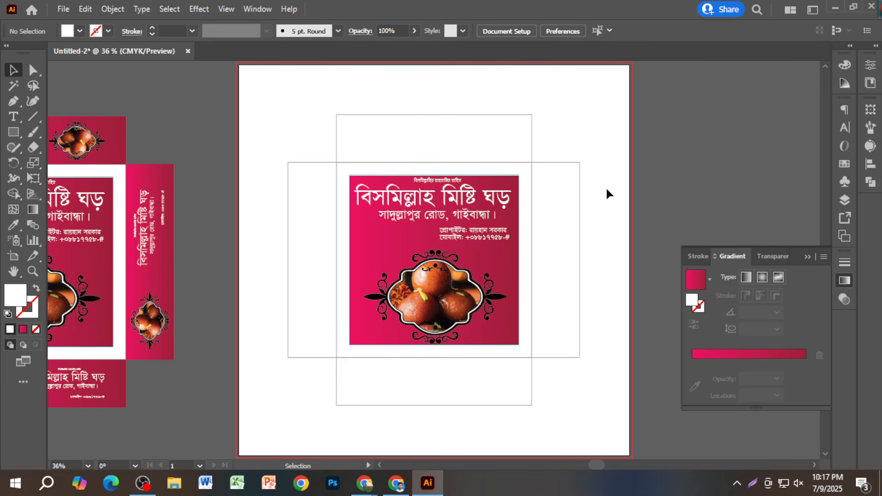
{"action": "left_click_drag", "start_coordinate": [203, 273], "coordinate": [570, 237]}
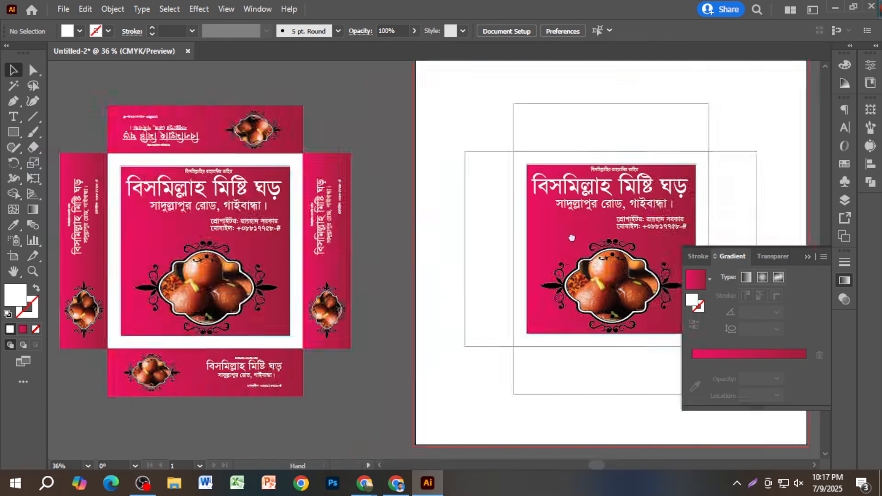
{"action": "scroll", "coordinate": [536, 229], "scroll_direction": "up", "scroll_amount": 1}
{"action": "scroll", "coordinate": [541, 244], "scroll_direction": "up", "scroll_amount": 1}
{"action": "scroll", "coordinate": [551, 248], "scroll_direction": "up", "scroll_amount": 1}
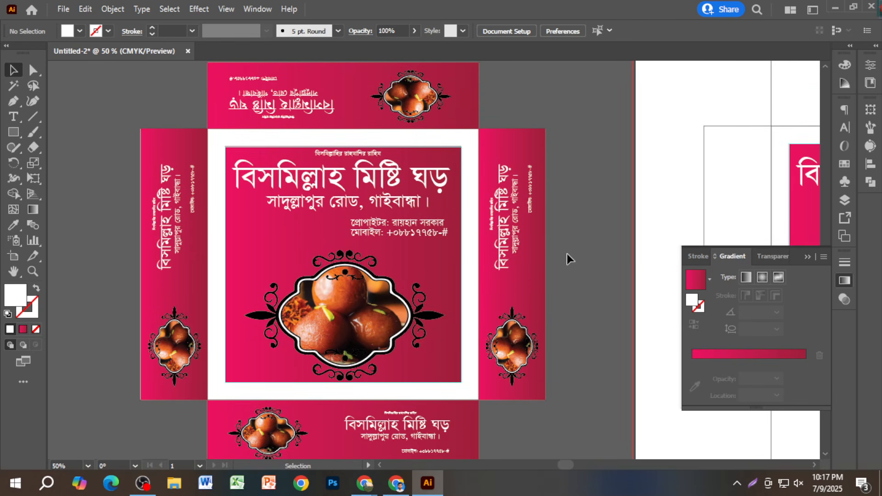
{"action": "left_click", "coordinate": [806, 258]}
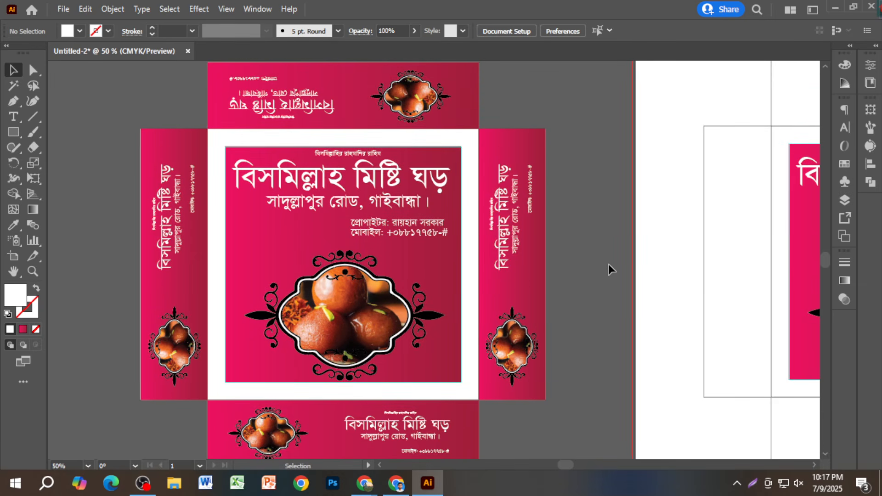
- Switch from Illustrator to the Chrome browser window
{"action": "key", "text": "alt"}
{"action": "scroll", "coordinate": [589, 271], "scroll_direction": "down", "scroll_amount": 1}
{"action": "scroll", "coordinate": [579, 271], "scroll_direction": "up", "scroll_amount": 1}
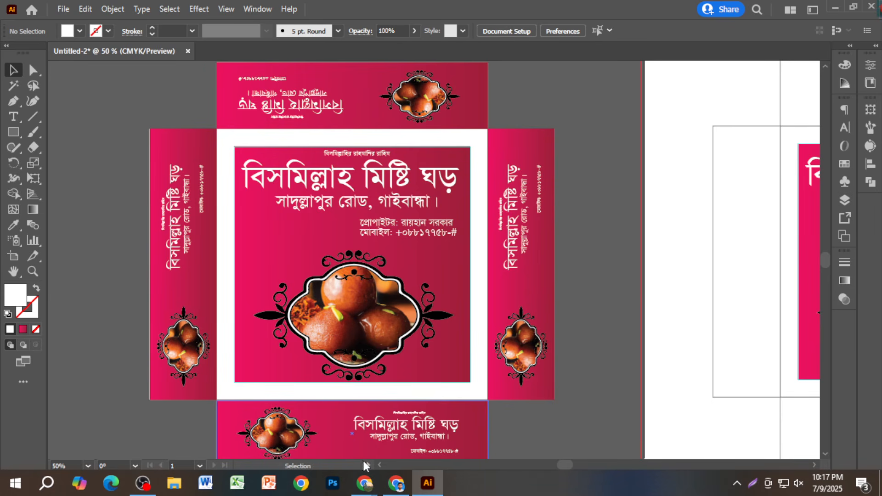
{"action": "mouse_move", "coordinate": [366, 487]}
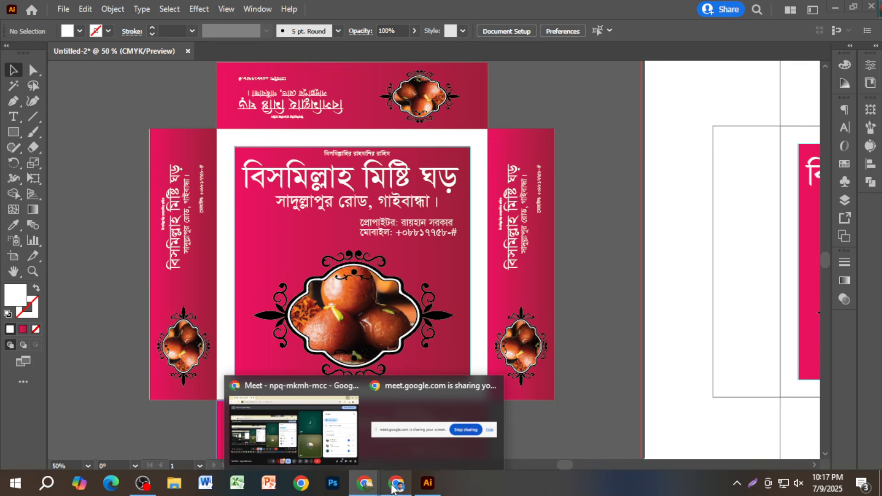
{"action": "left_click", "coordinate": [294, 425]}
- Search 'border design' in a new Chrome tab, preview the ornate Vecteezy border, and return to Illustrator
{"action": "left_click", "coordinate": [750, 13]}
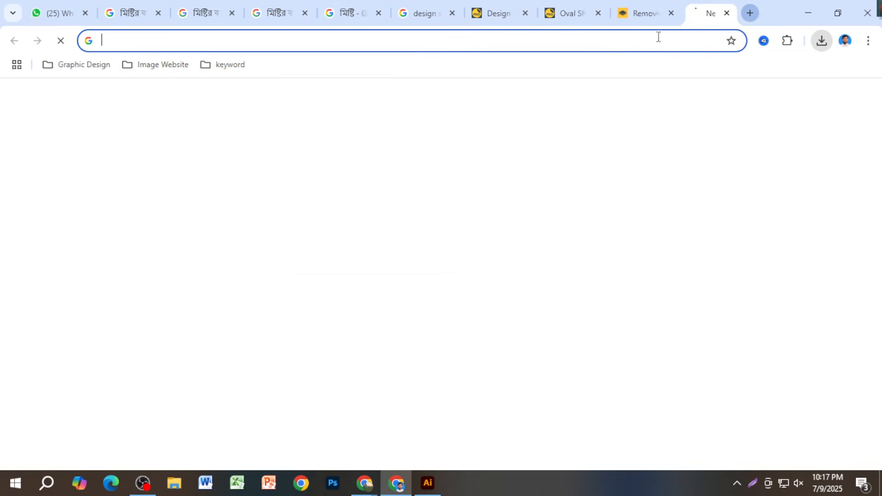
{"action": "type", "text": "bcm"}
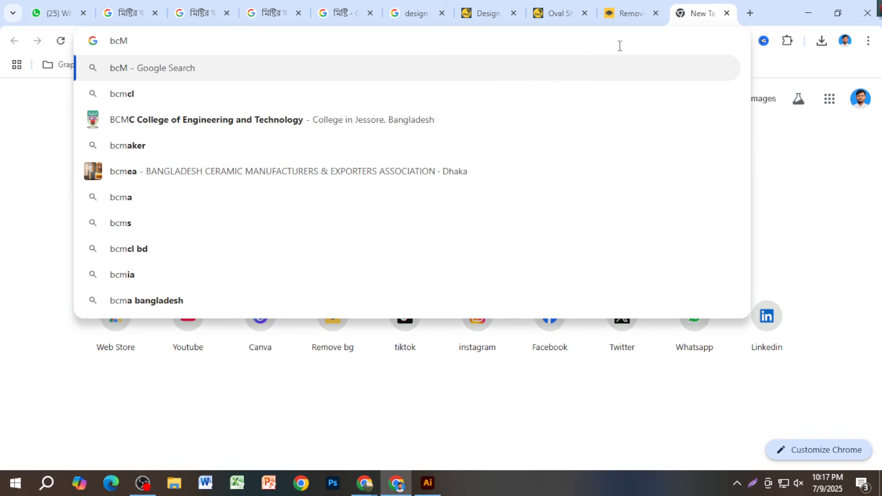
{"action": "key", "text": "BackSpace"}
{"action": "key", "text": "BackSpace"}
{"action": "type", "text": "order design"}
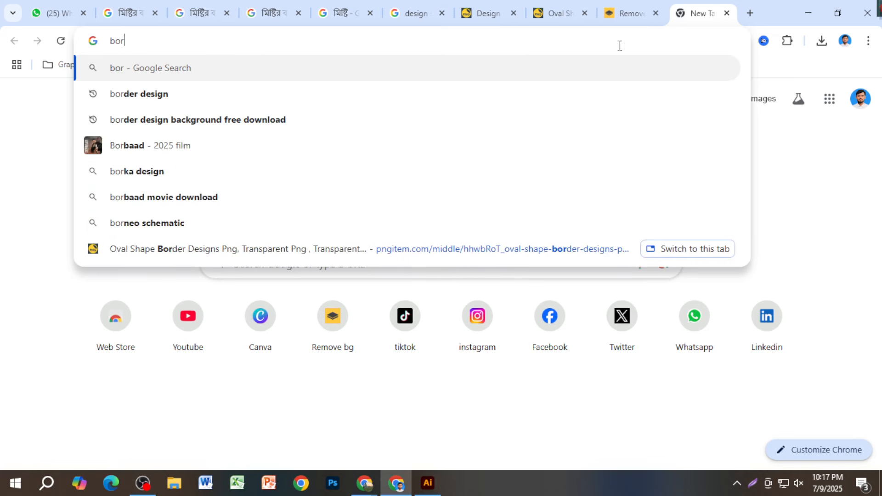
{"action": "key", "text": "Return"}
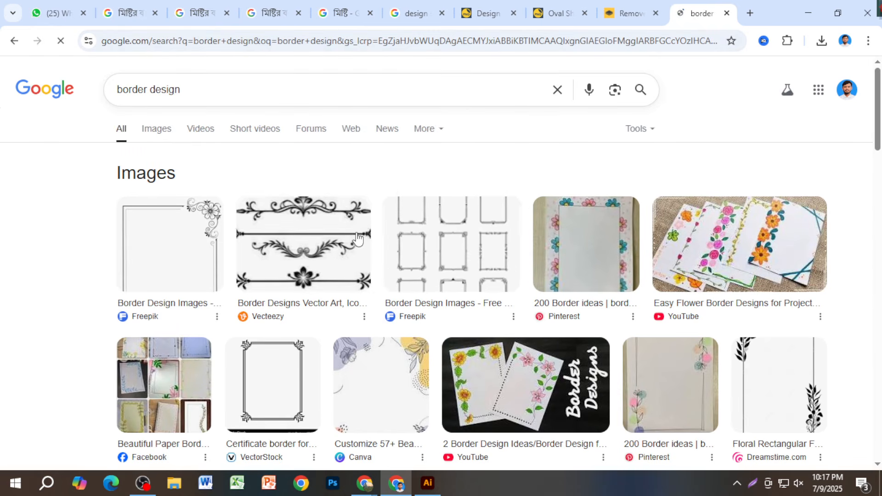
{"action": "left_click", "coordinate": [367, 249]}
{"action": "key", "text": "alt+Tab"}
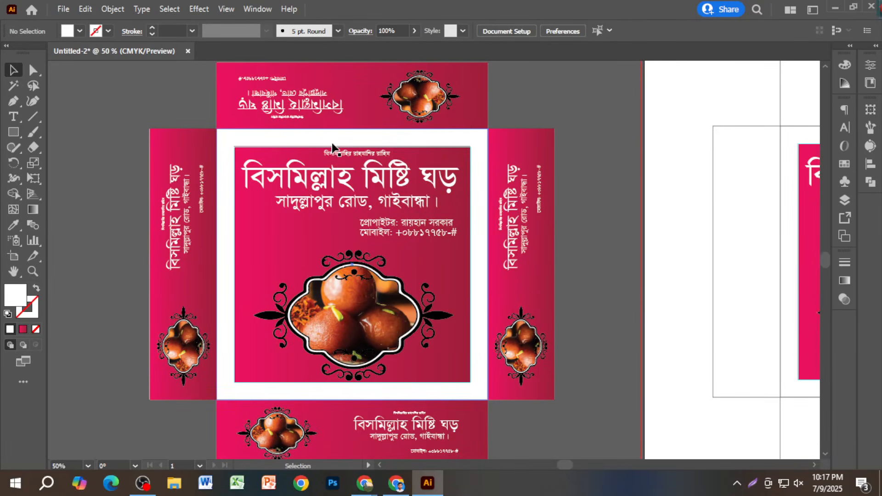
{"action": "scroll", "coordinate": [580, 338], "scroll_direction": "down", "scroll_amount": 1}
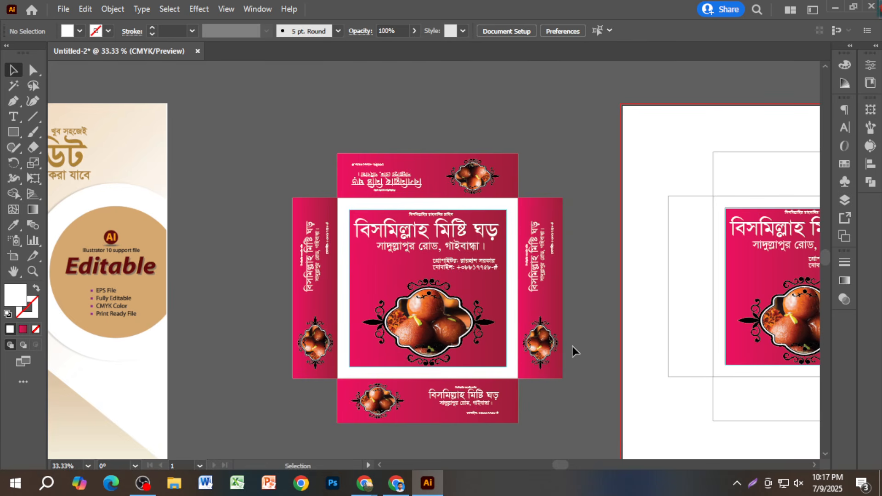
{"action": "scroll", "coordinate": [596, 291], "scroll_direction": "down", "scroll_amount": 2}
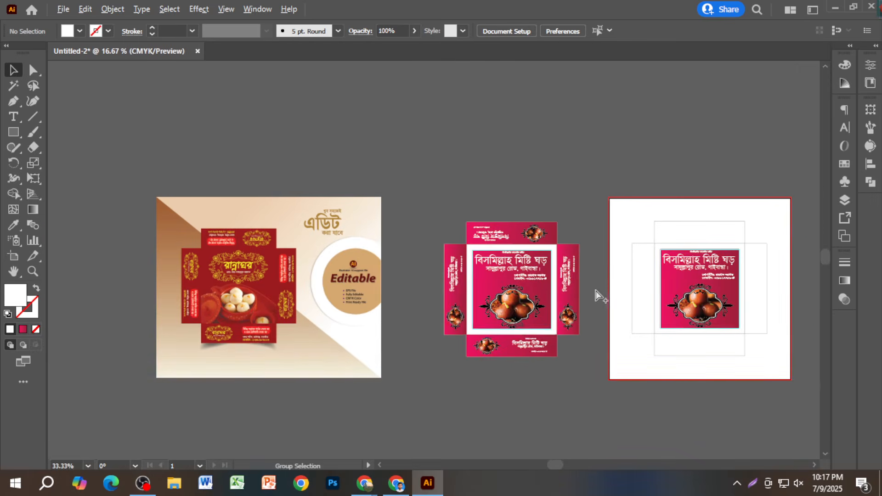
{"action": "scroll", "coordinate": [583, 340], "scroll_direction": "up", "scroll_amount": 2}
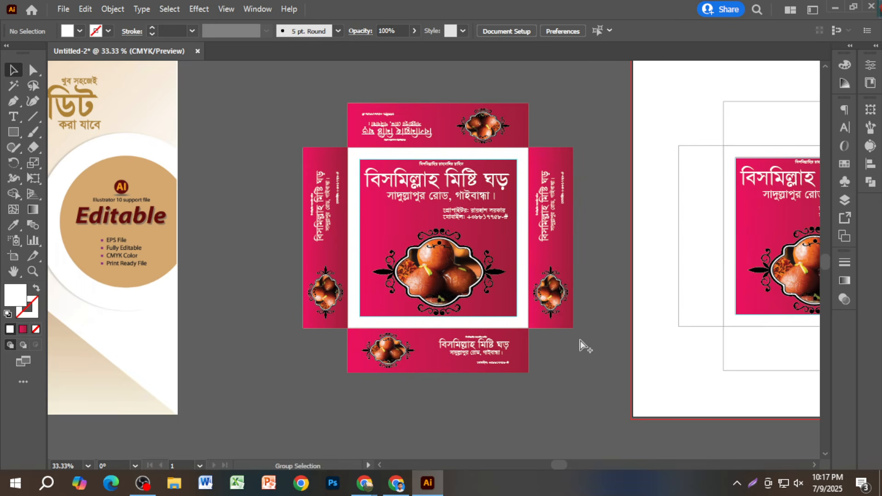
{"action": "scroll", "coordinate": [580, 340], "scroll_direction": "up", "scroll_amount": 1}
{"action": "scroll", "coordinate": [575, 337], "scroll_direction": "up", "scroll_amount": 4}
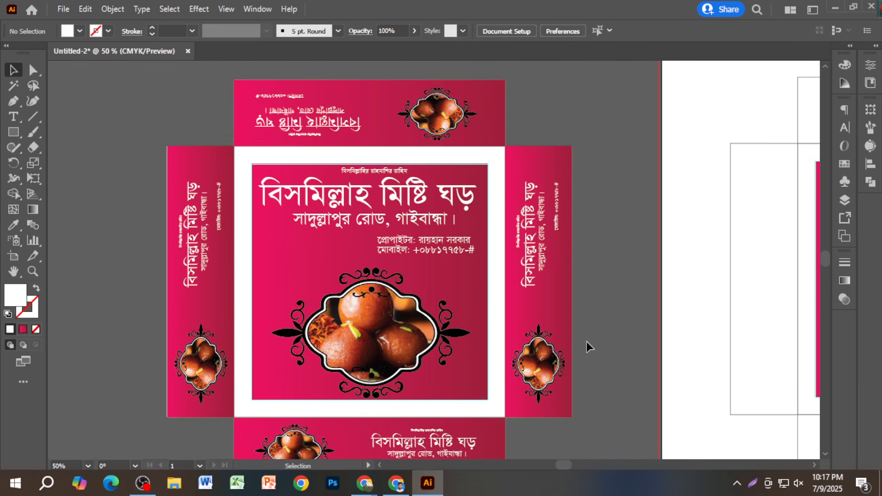
{"action": "scroll", "coordinate": [586, 341], "scroll_direction": "down", "scroll_amount": 1}
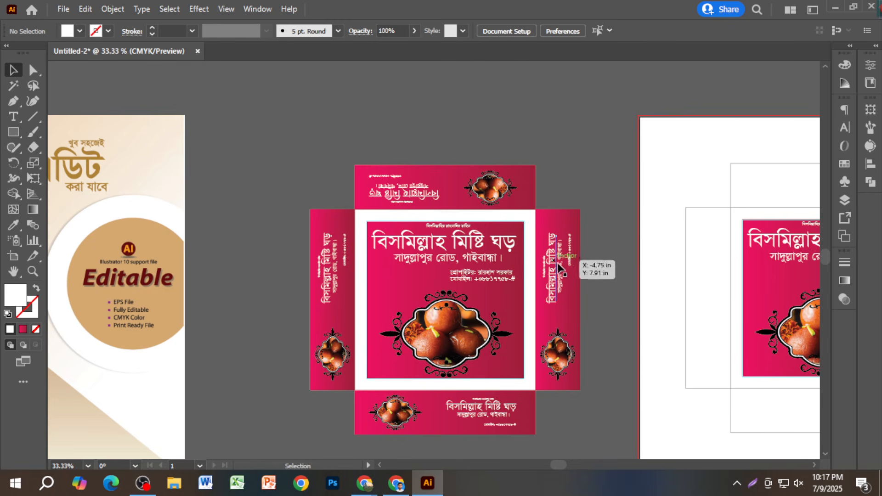
{"action": "scroll", "coordinate": [579, 348], "scroll_direction": "up", "scroll_amount": 1}
{"action": "scroll", "coordinate": [580, 349], "scroll_direction": "down", "scroll_amount": 1}
{"action": "scroll", "coordinate": [582, 346], "scroll_direction": "down", "scroll_amount": 1}
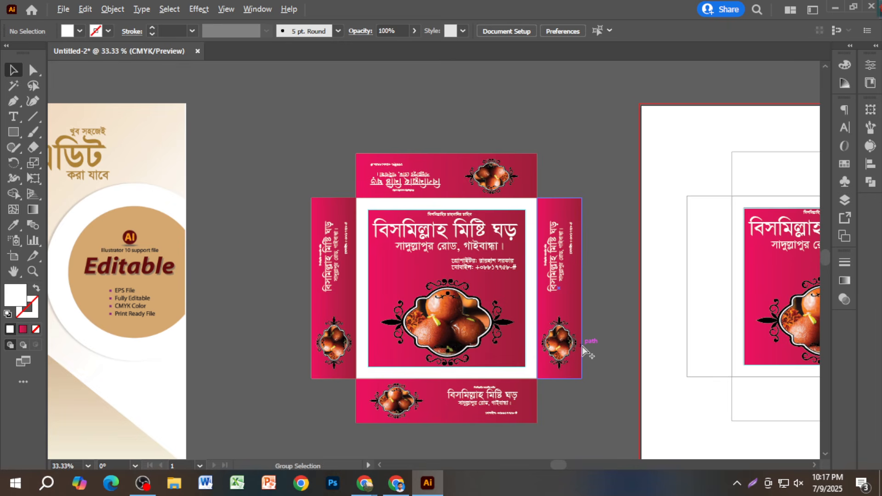
{"action": "scroll", "coordinate": [607, 338], "scroll_direction": "up", "scroll_amount": 1}
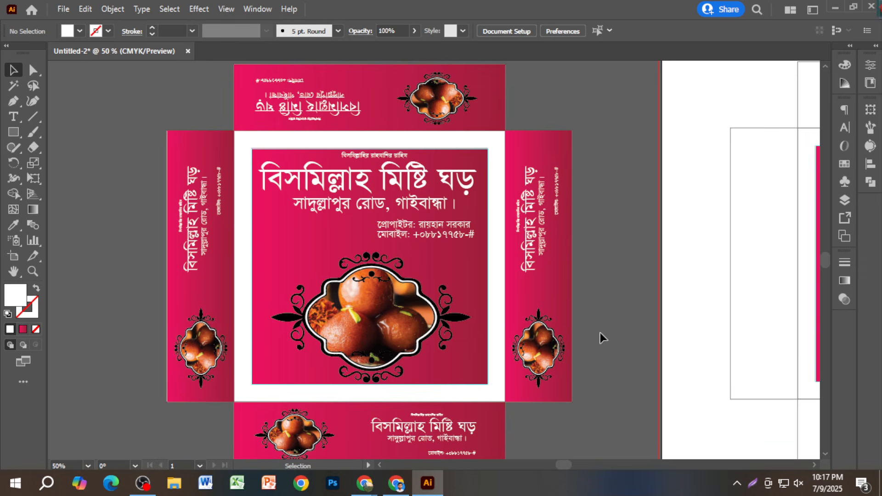